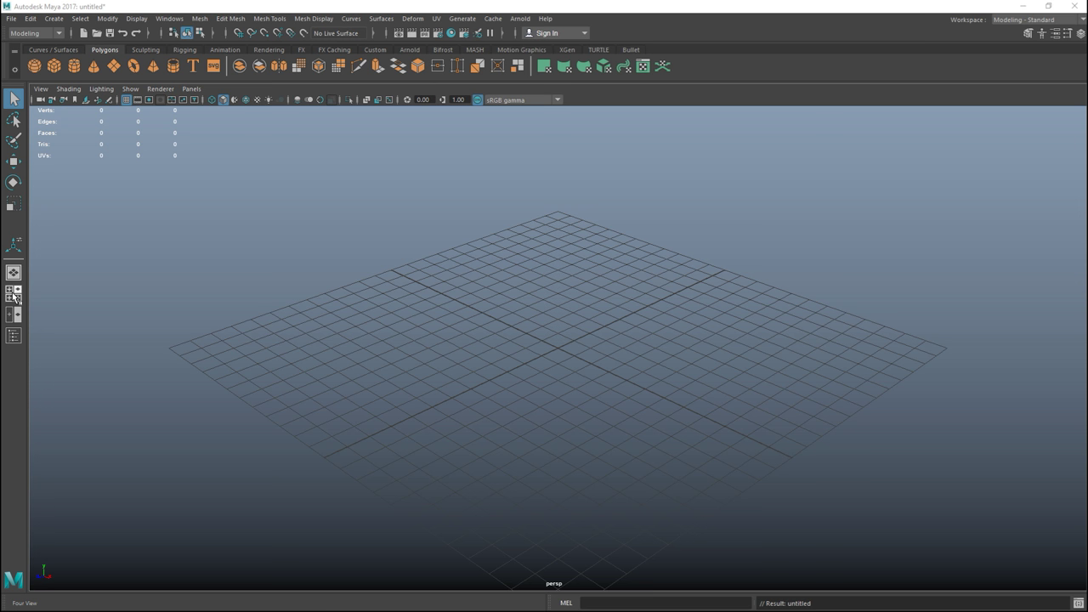
# Import Celtic Cross.png from the Desktop as an image plane in the front view.
pyautogui.press('F9')
pyautogui.click(13, 294)
pyautogui.click(42, 344)
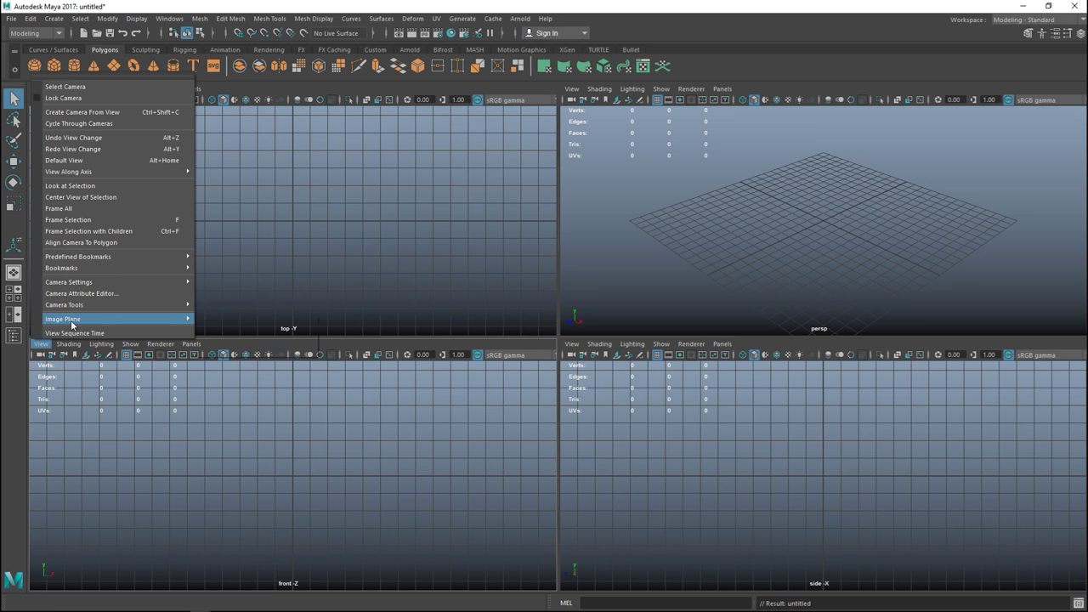
pyautogui.moveTo(88, 321)
pyautogui.click(230, 330)
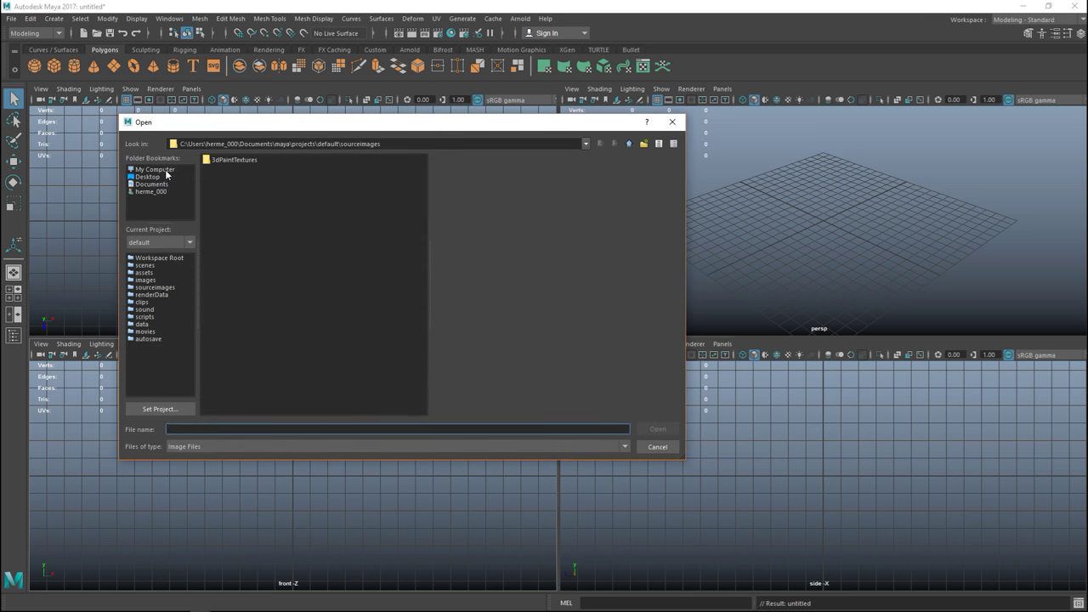
pyautogui.click(228, 259)
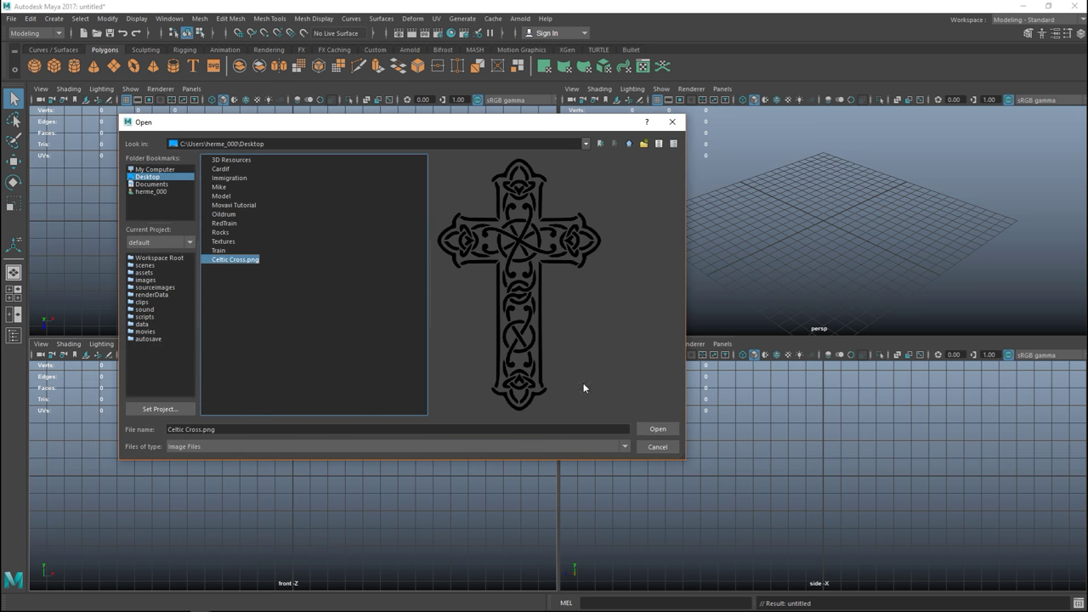
pyautogui.click(657, 428)
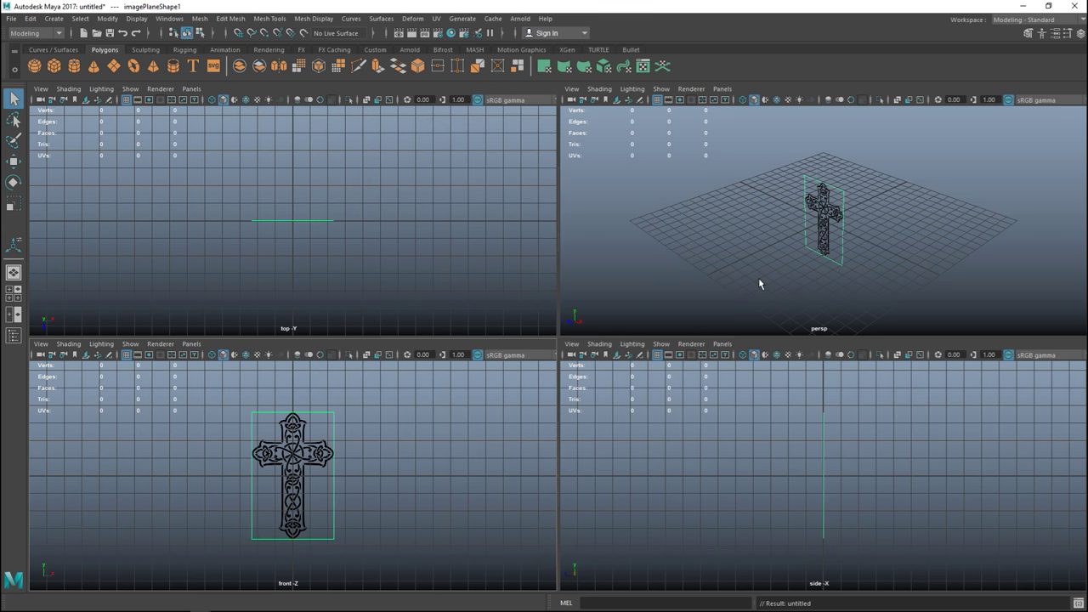
pyautogui.press('space')
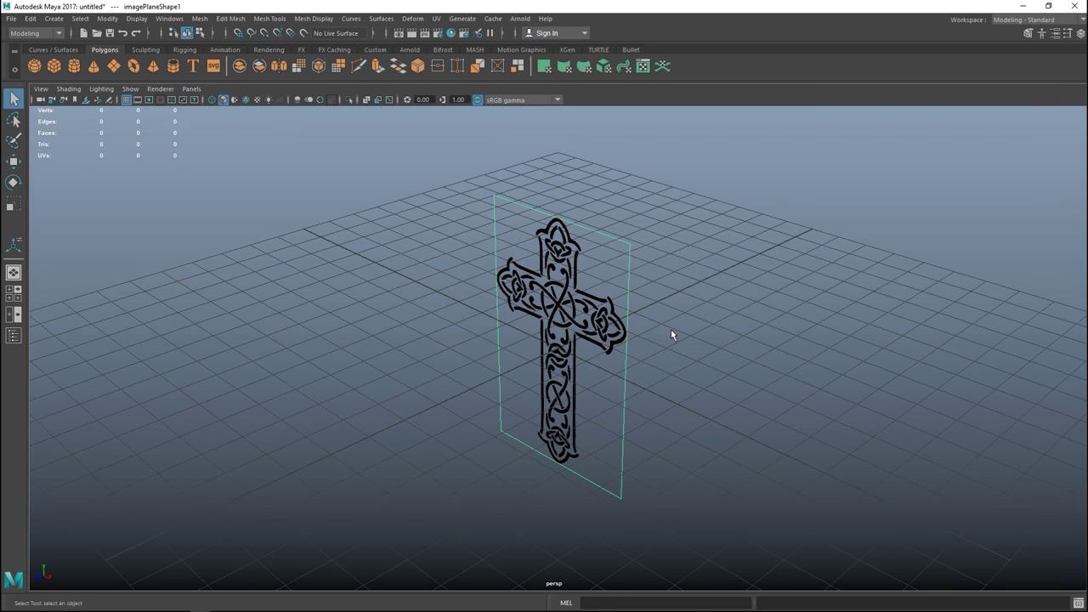
# Add a polygon cube and move it forward in front of the cross image.
pyautogui.keyDown('alt'); pyautogui.moveTo(671, 334); pyautogui.dragTo(285, 324); pyautogui.keyUp('alt')
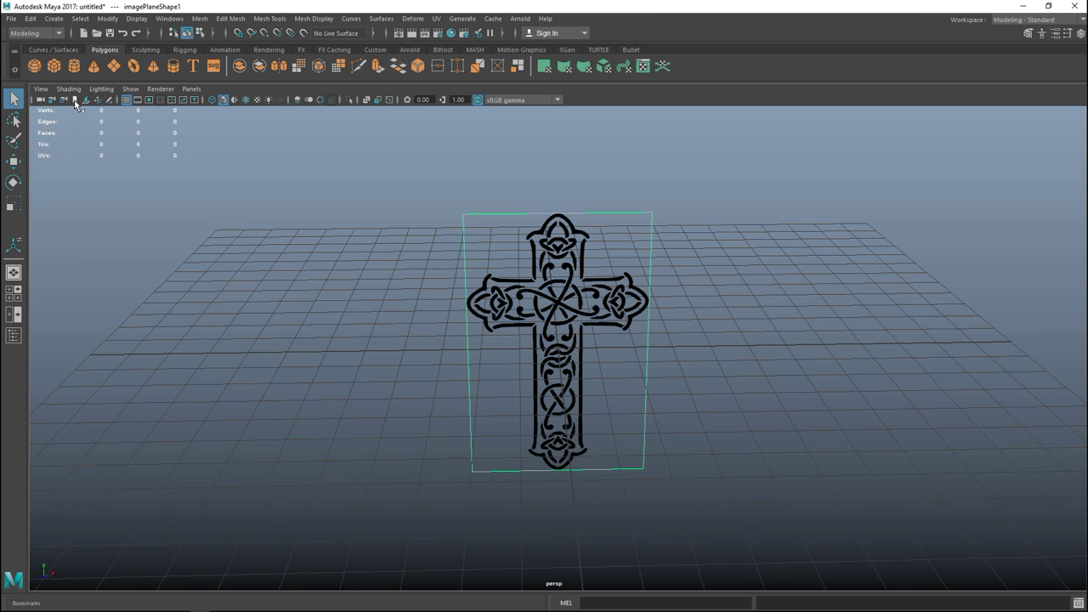
pyautogui.click(54, 66)
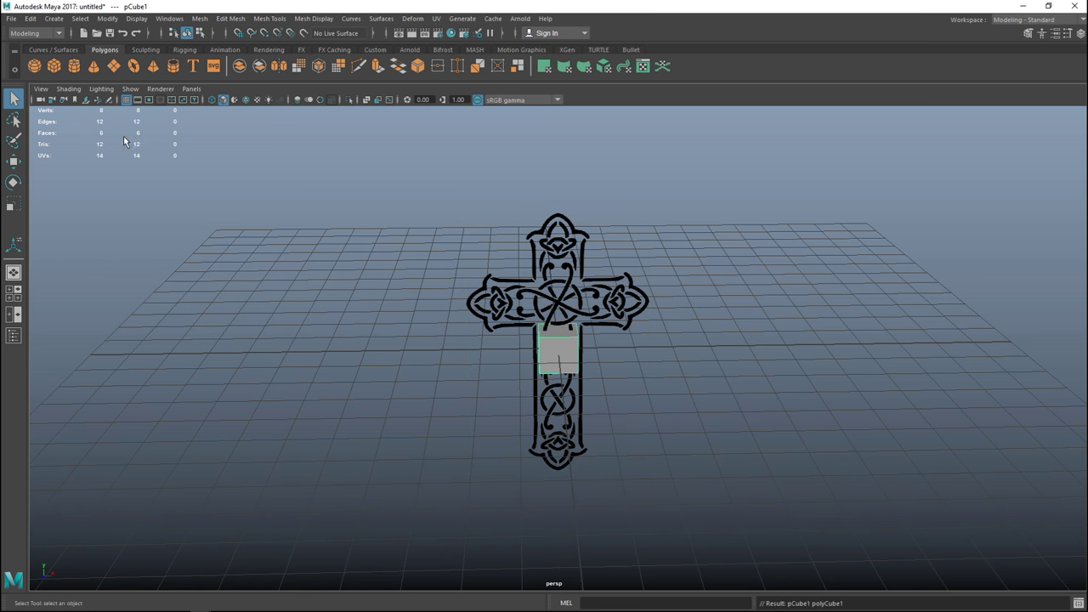
pyautogui.scroll(-2, 536, 360)
pyautogui.press('w')
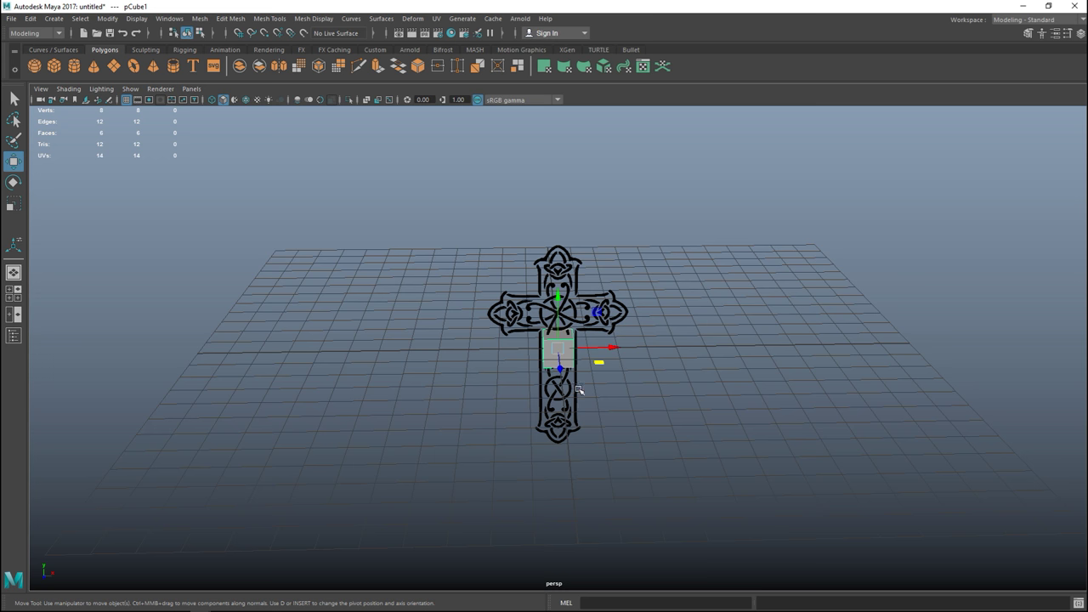
pyautogui.keyDown('alt'); pyautogui.moveTo(578, 389); pyautogui.dragTo(661, 418); pyautogui.keyUp('alt')
pyautogui.moveTo(612, 379); pyautogui.dragTo(551, 415)
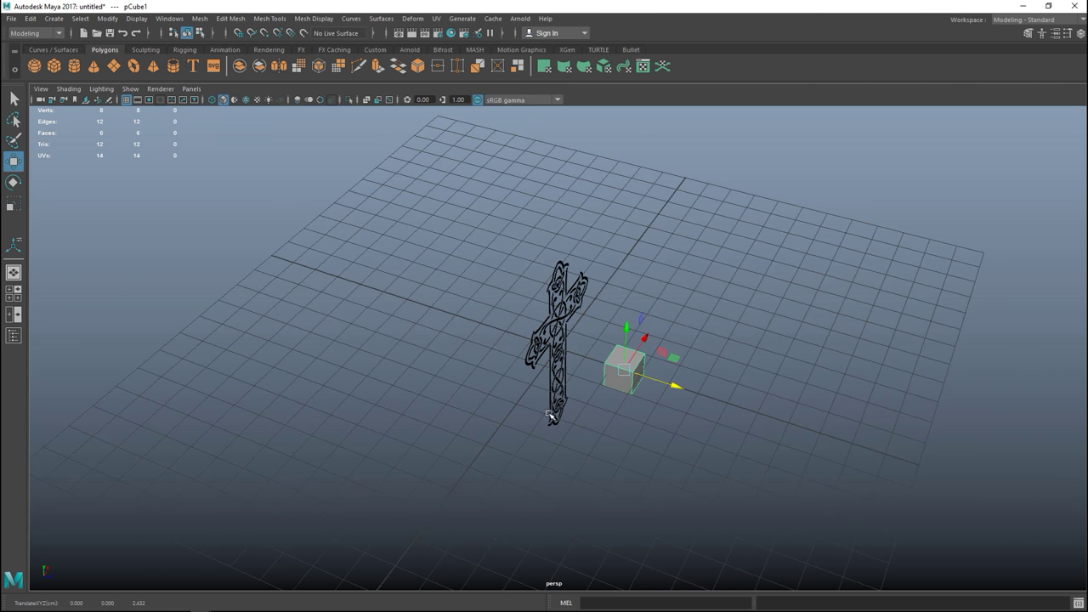
# Move the cube down to the cross's bottom tip in the front view.
pyautogui.click(14, 293)
pyautogui.press('space')
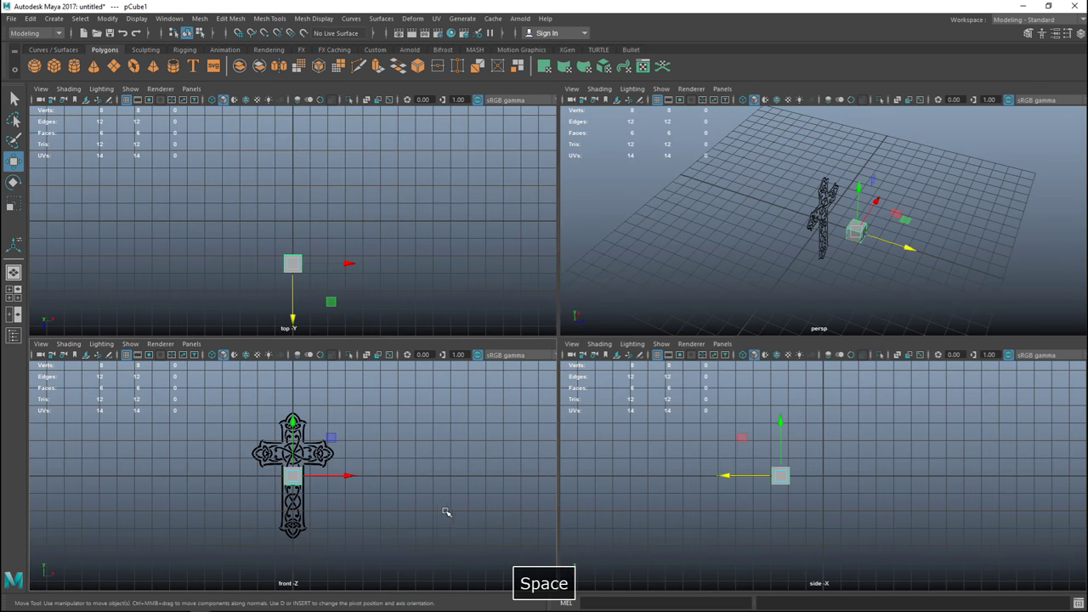
pyautogui.keyDown('alt'); pyautogui.moveTo(468, 474); pyautogui.dragTo(449, 396, button='middle'); pyautogui.keyUp('alt')
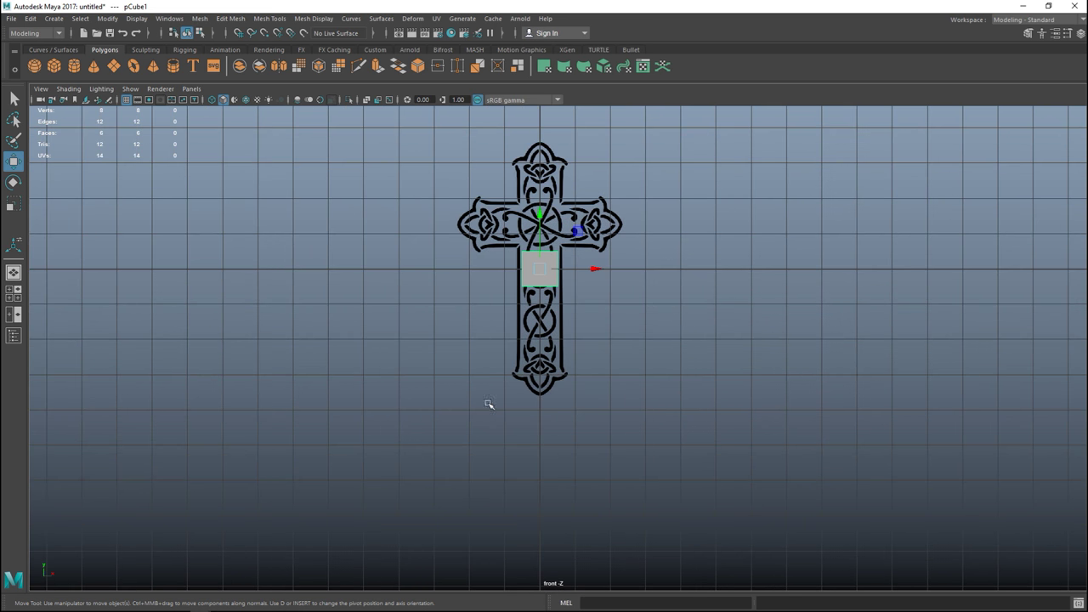
pyautogui.moveTo(539, 214); pyautogui.dragTo(562, 324)
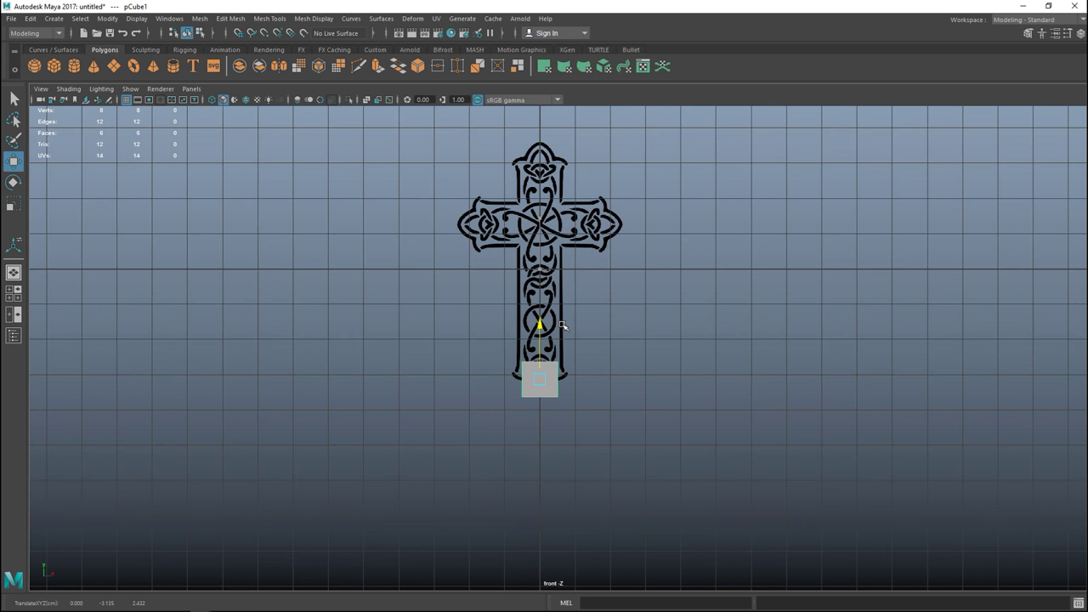
# Turn on X-Ray and drag the cube's top vertices down into a thin slab.
pyautogui.click(366, 101)
pyautogui.scroll(5, 583, 389)
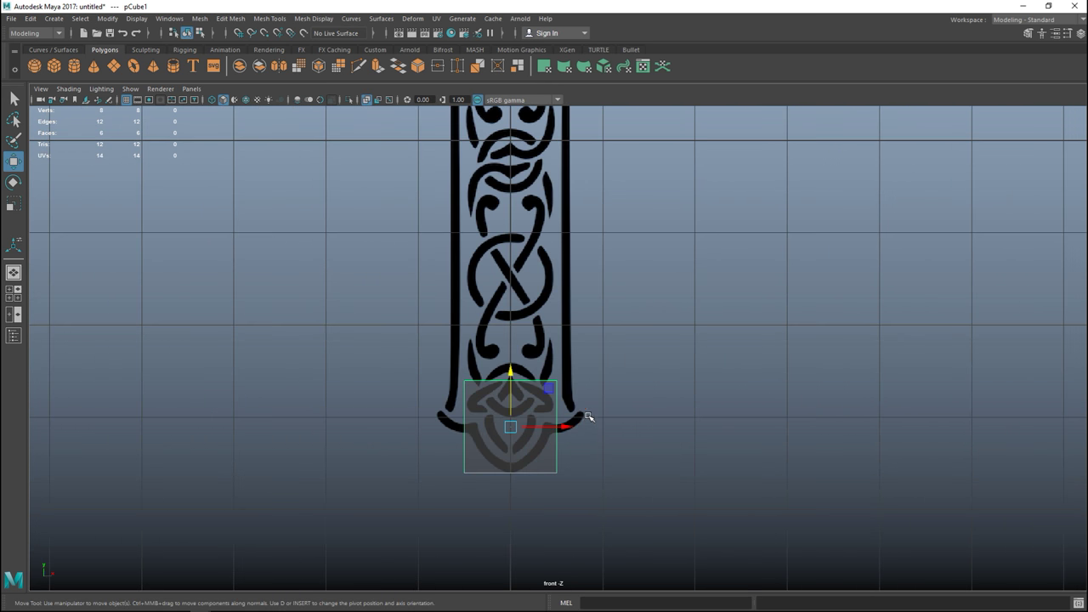
pyautogui.keyDown('alt'); pyautogui.moveTo(588, 417); pyautogui.dragTo(595, 391, button='middle'); pyautogui.keyUp('alt')
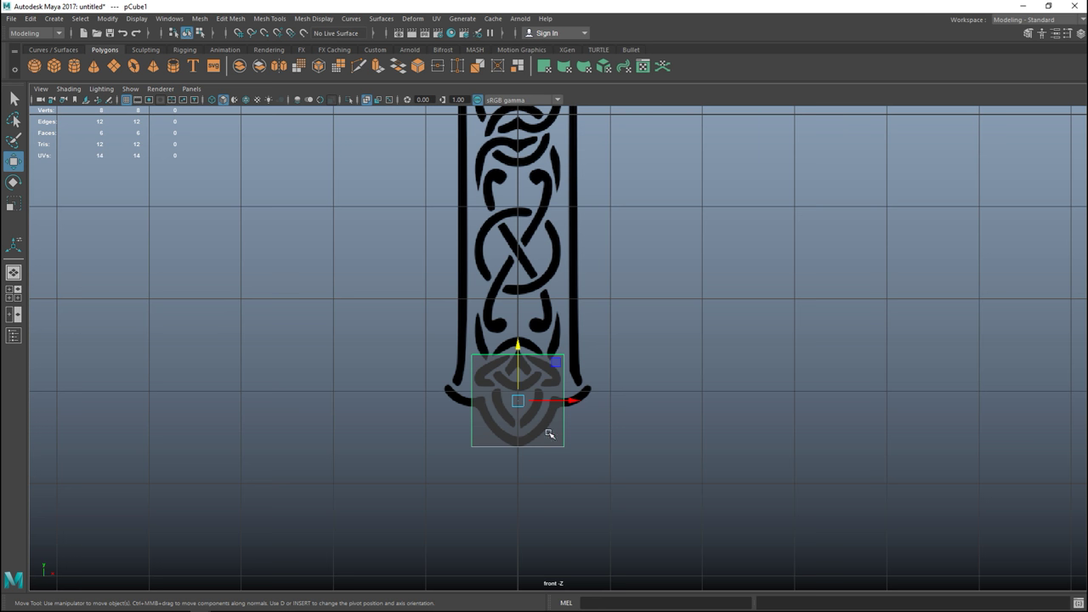
pyautogui.moveTo(476, 289); pyautogui.dragTo(420, 276, button='right')
pyautogui.moveTo(409, 321); pyautogui.dragTo(679, 392)
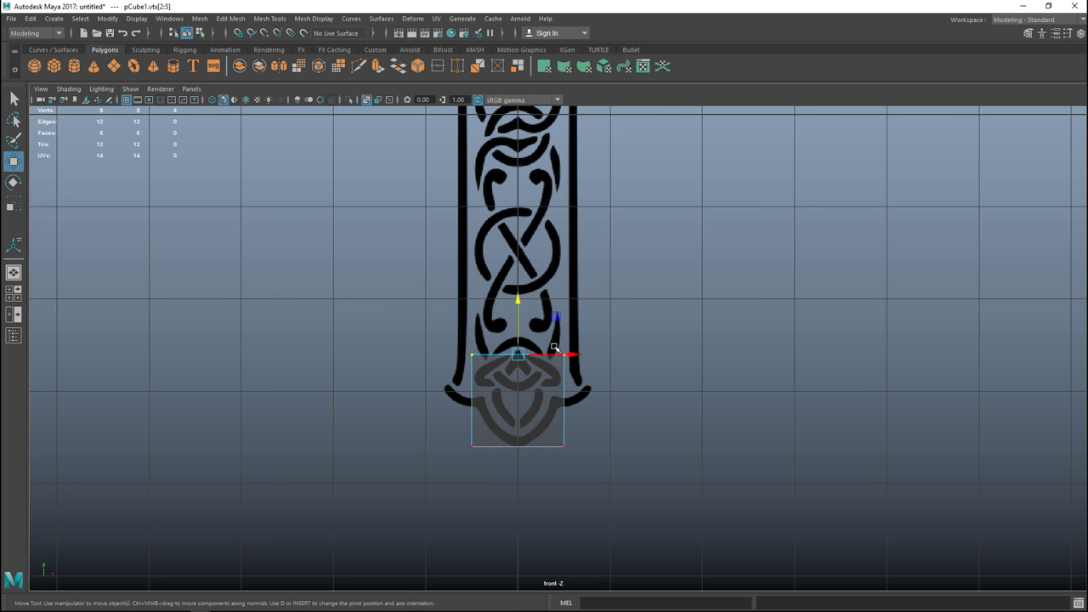
pyautogui.moveTo(521, 300); pyautogui.dragTo(538, 384)
# Scale the slab narrower along X to fit the cross's tip.
pyautogui.moveTo(418, 425); pyautogui.dragTo(653, 491)
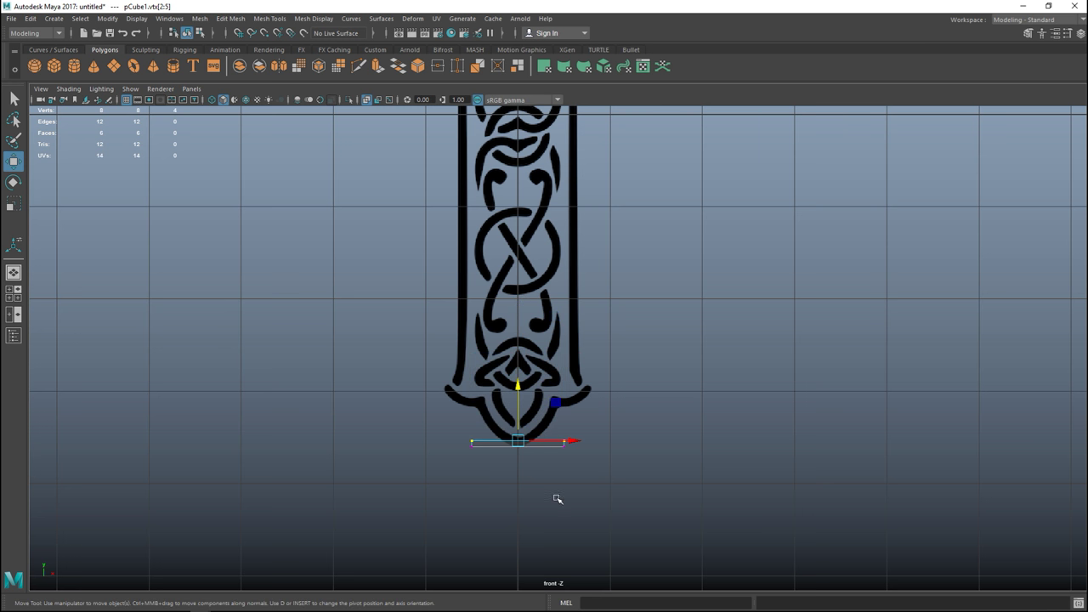
pyautogui.press('r')
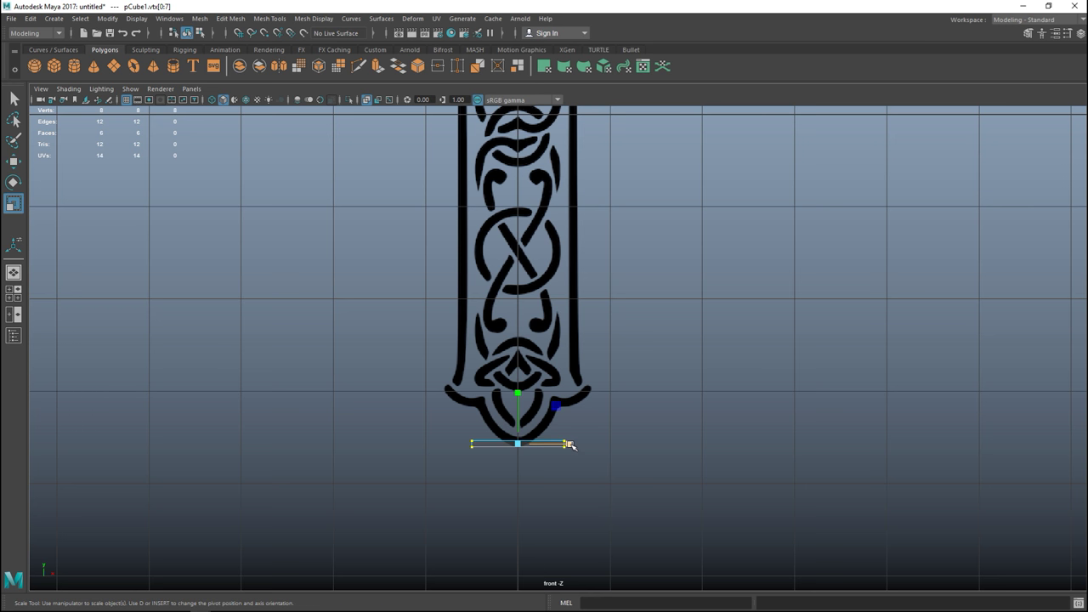
pyautogui.moveTo(570, 444); pyautogui.dragTo(565, 446)
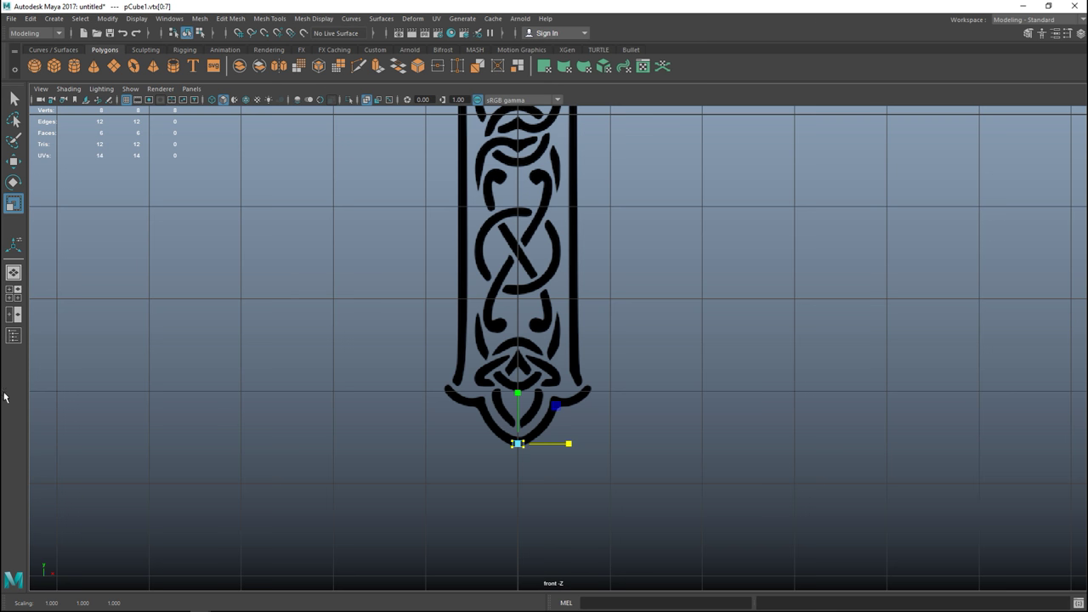
pyautogui.click(13, 294)
# Extrude the slab's top face, raise it, and widen it to follow the stencil outline.
pyautogui.press('space')
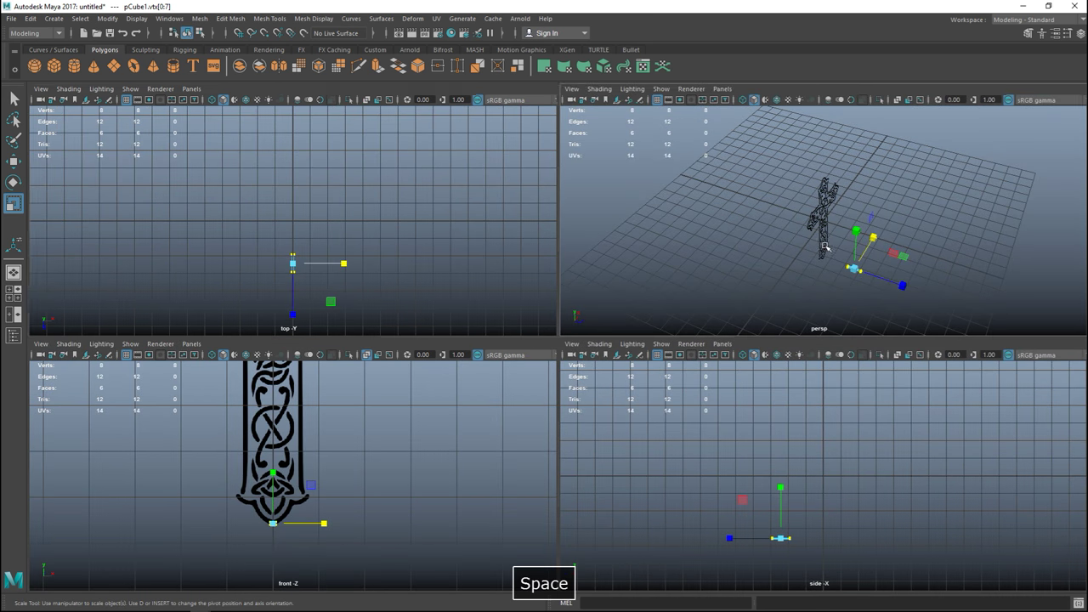
pyautogui.press('f')
pyautogui.moveTo(389, 282); pyautogui.dragTo(396, 313, button='right')
pyautogui.click(499, 310)
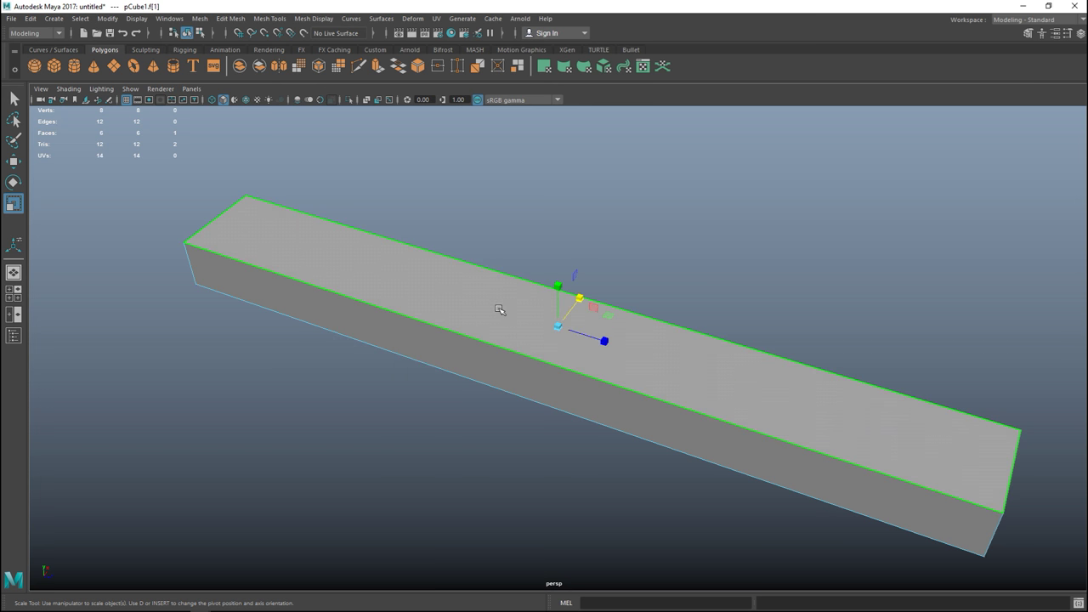
pyautogui.hotkey('ctrl', 'e')
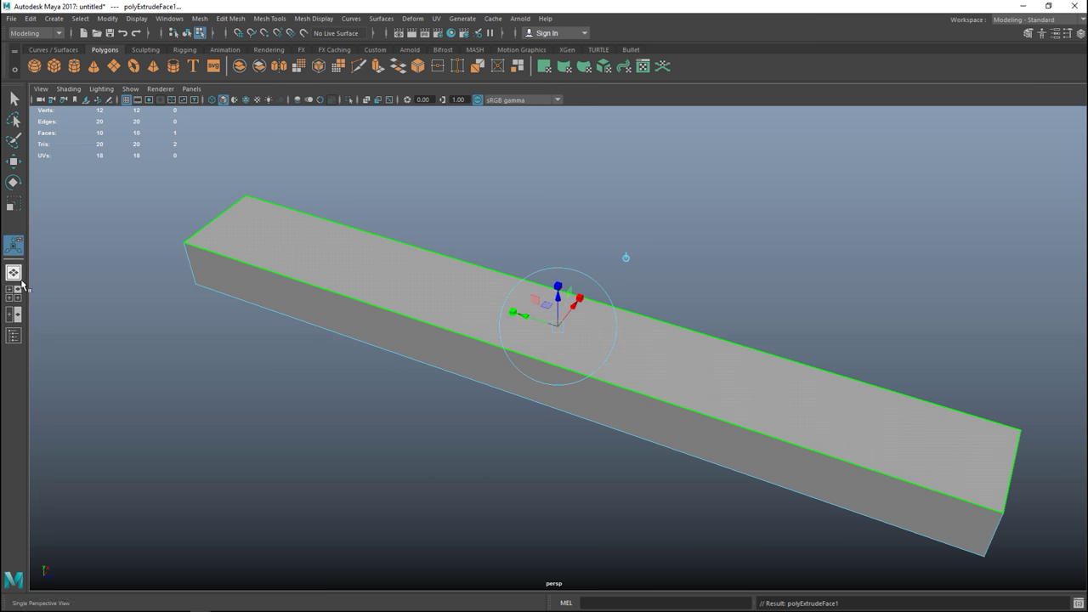
pyautogui.press('space')
pyautogui.press('space')
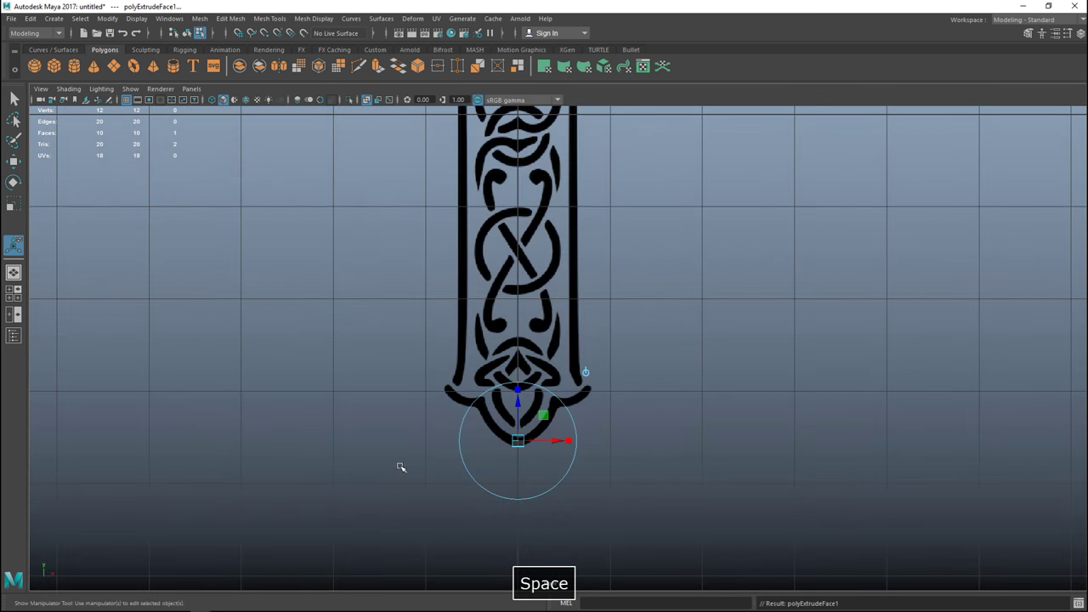
pyautogui.scroll(4, 583, 492)
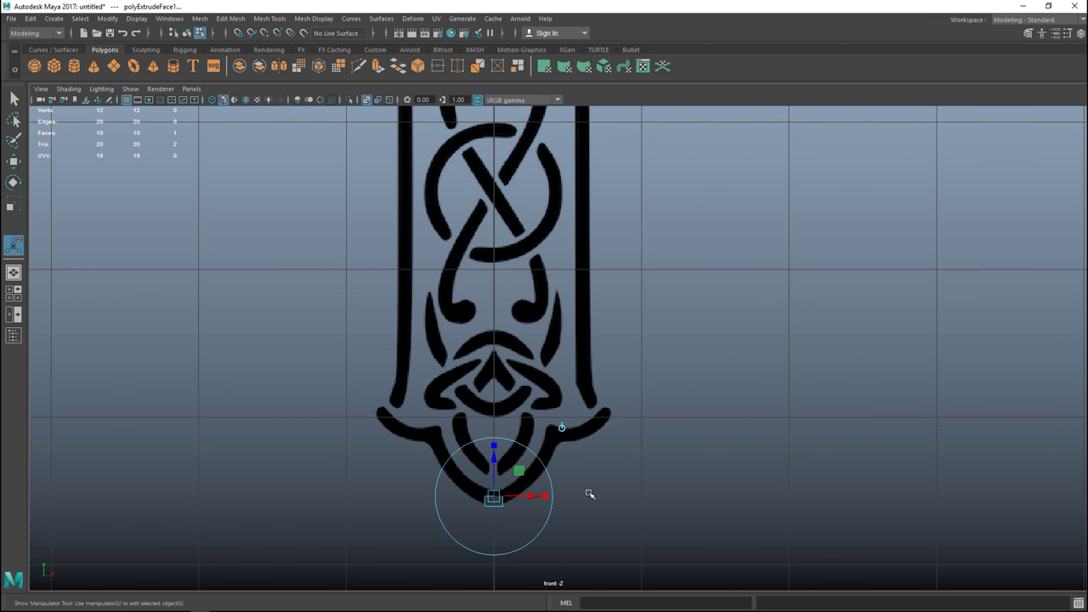
pyautogui.press('w')
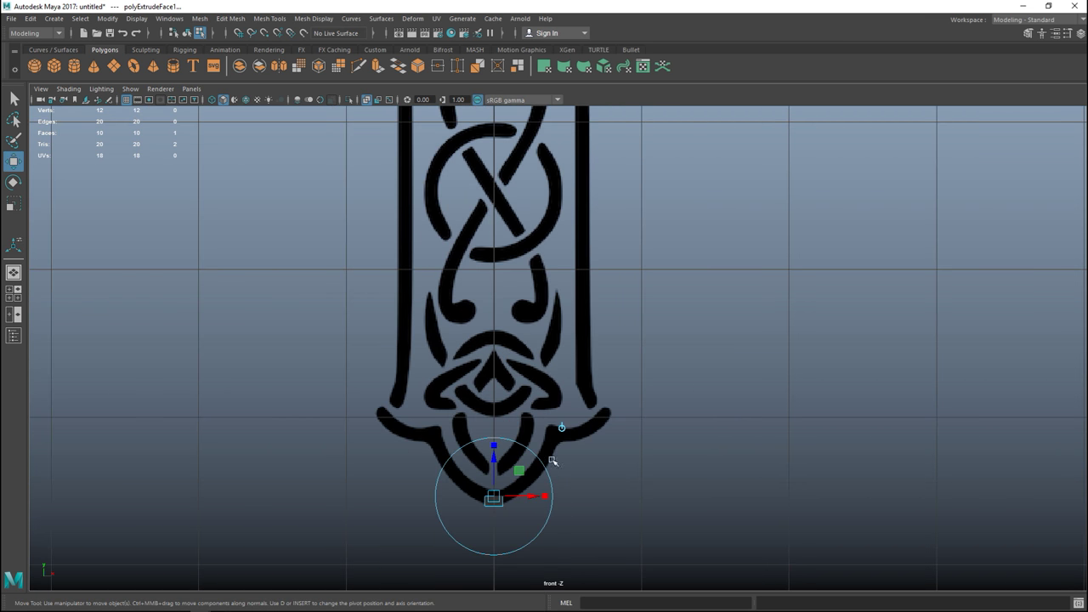
pyautogui.moveTo(496, 441); pyautogui.dragTo(494, 437)
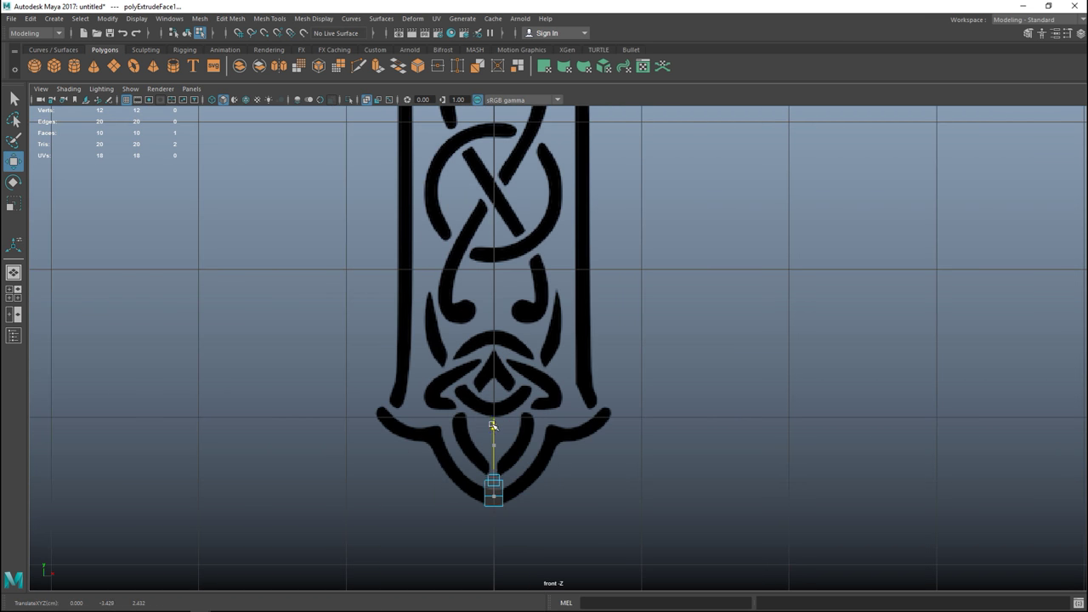
pyautogui.press('r')
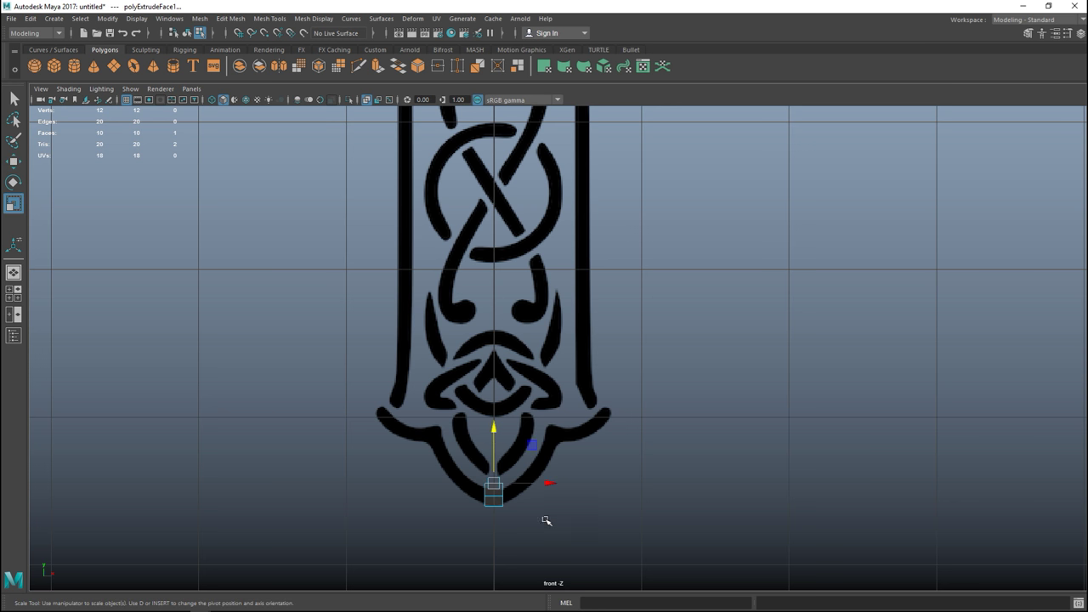
pyautogui.moveTo(546, 485); pyautogui.dragTo(675, 488)
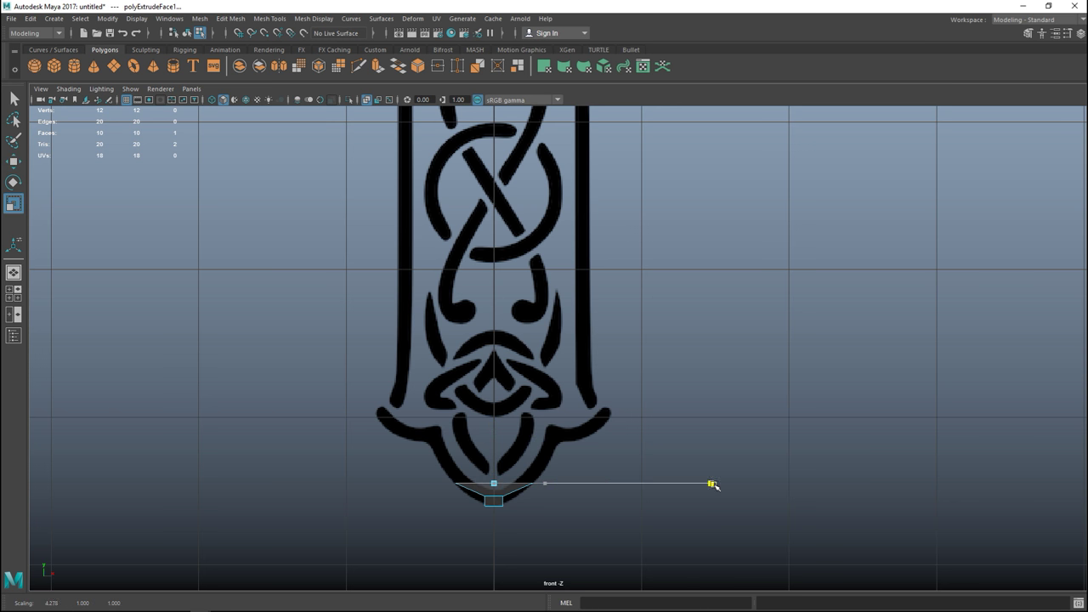
pyautogui.moveTo(713, 484); pyautogui.dragTo(713, 486)
# Extrude two more tiers, raising and widening each along the stencil's curve.
pyautogui.hotkey('ctrl', 'e')
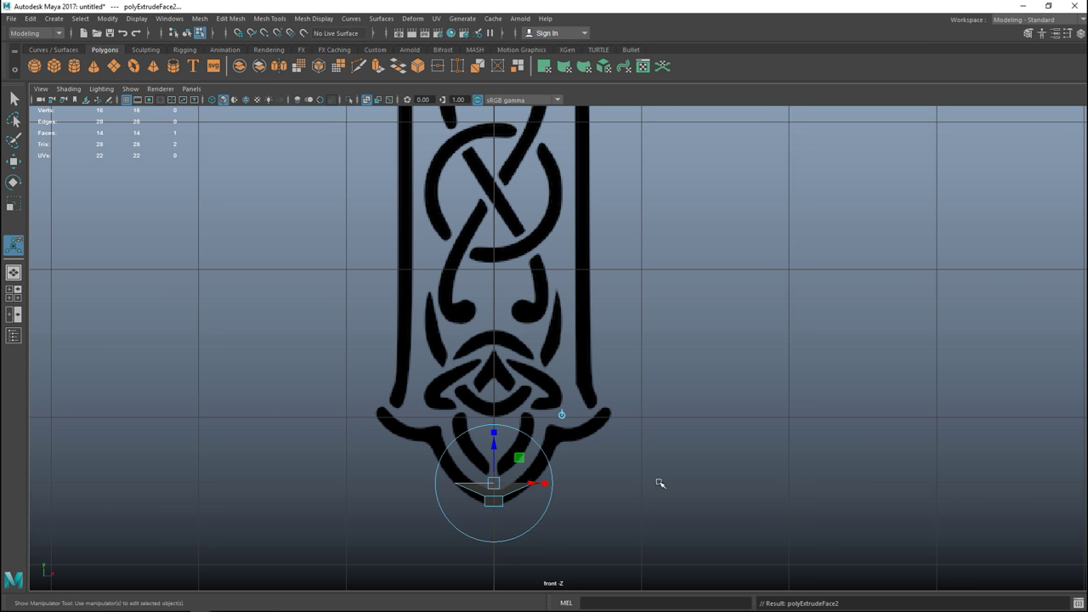
pyautogui.moveTo(500, 431); pyautogui.dragTo(494, 406)
pyautogui.press('r')
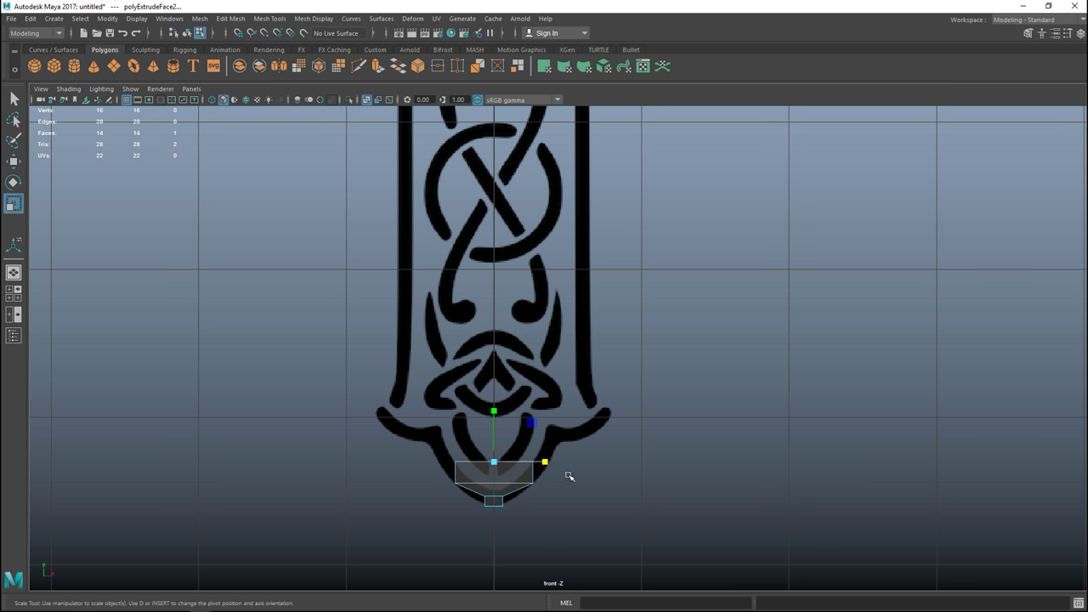
pyautogui.moveTo(546, 463); pyautogui.dragTo(568, 466)
pyautogui.hotkey('ctrl', 'e')
pyautogui.press('w')
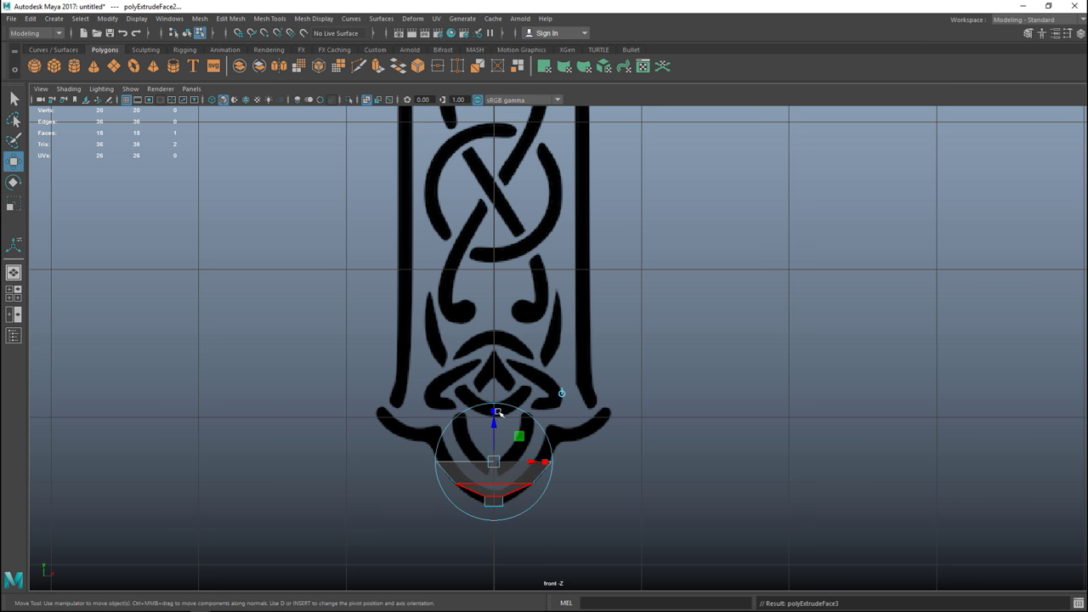
pyautogui.moveTo(494, 409); pyautogui.dragTo(495, 390)
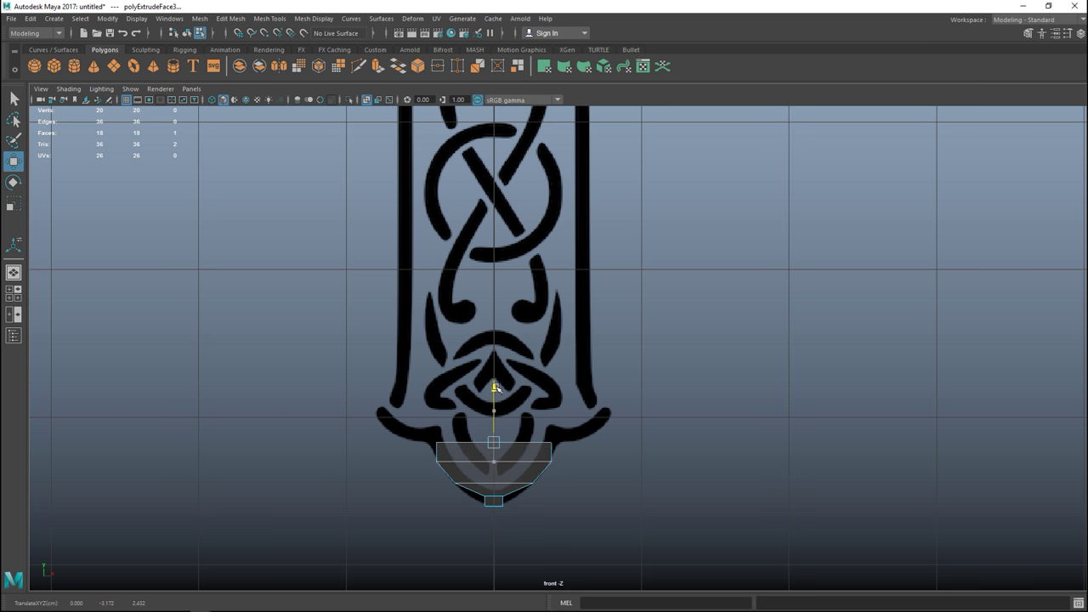
pyautogui.press('r')
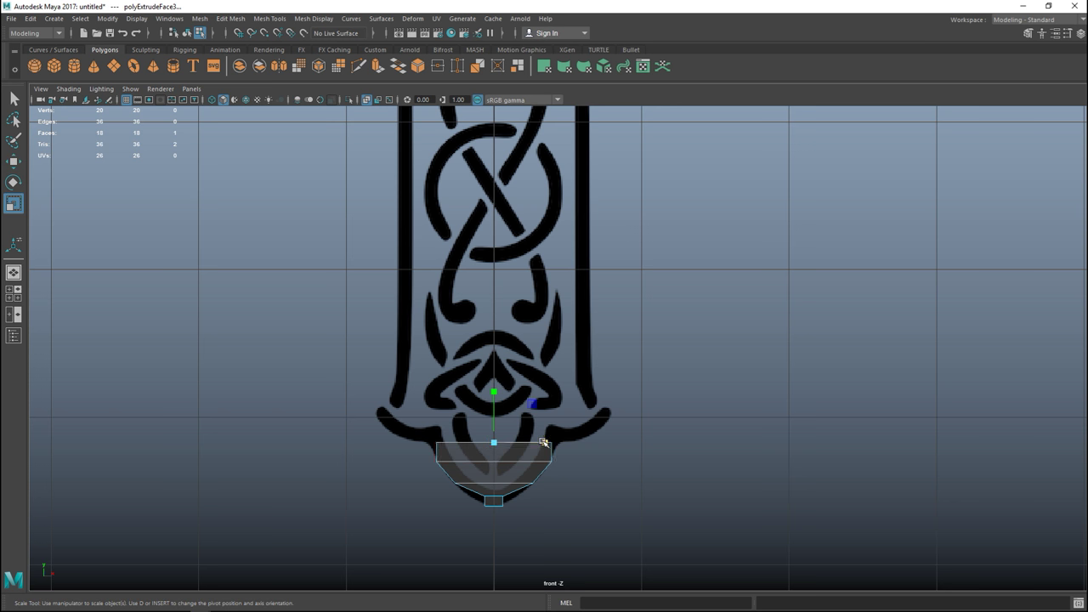
pyautogui.moveTo(539, 442); pyautogui.dragTo(545, 442)
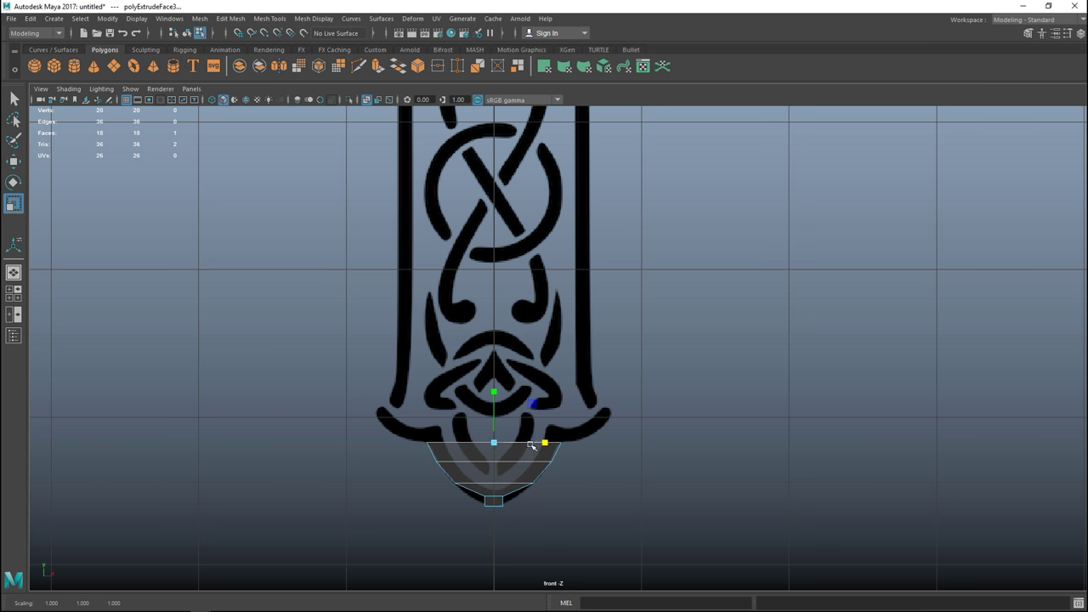
# Extrude two further tiers up to the stencil's wide lip, then extrude again.
pyautogui.hotkey('ctrl', 'e')
pyautogui.press('w')
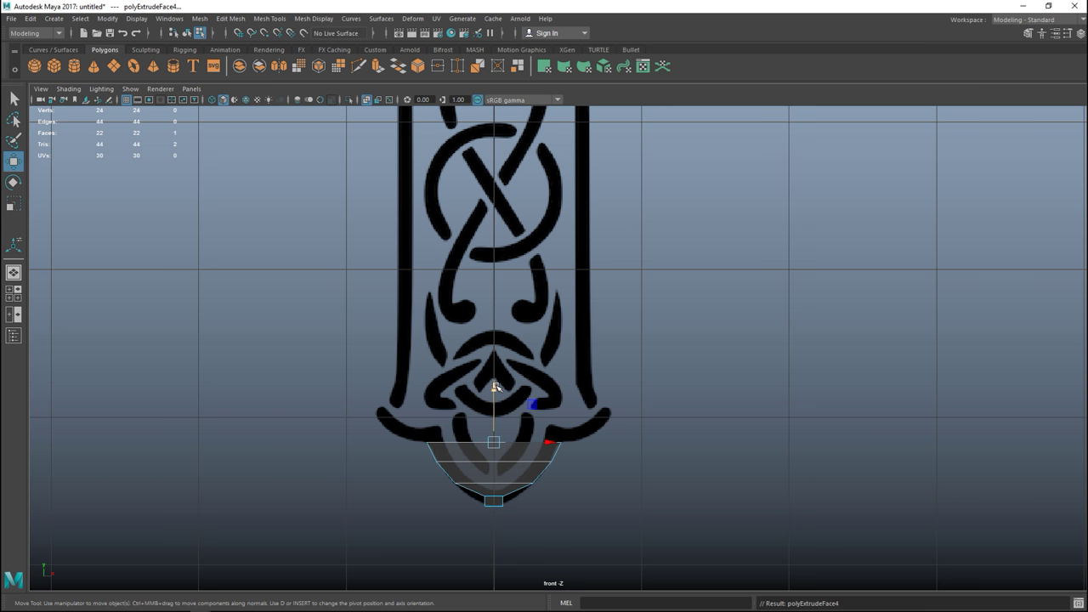
pyautogui.moveTo(495, 387); pyautogui.dragTo(497, 375)
pyautogui.press('r')
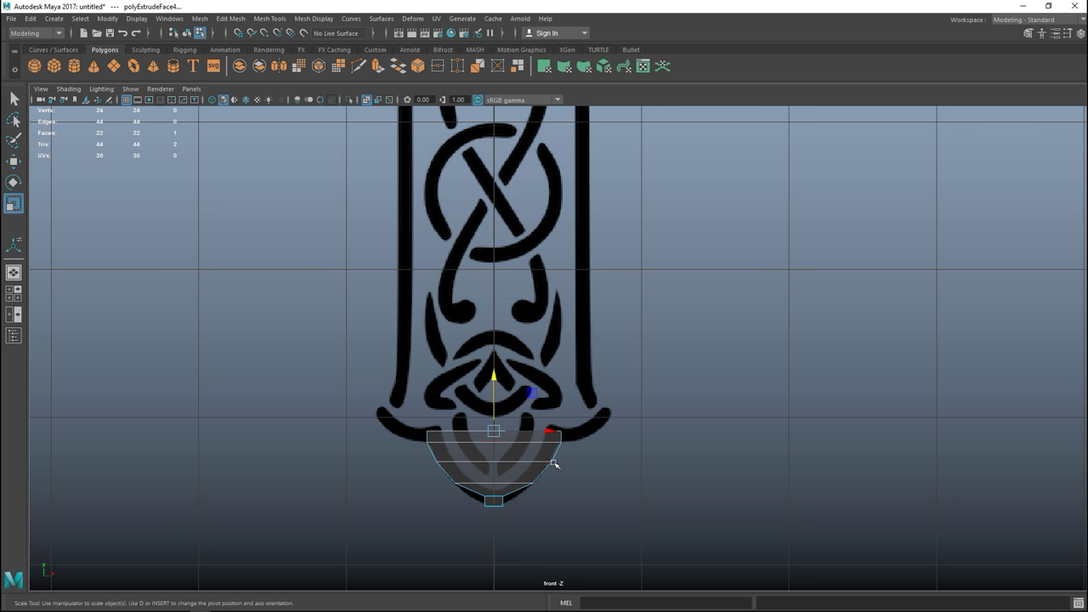
pyautogui.moveTo(550, 431); pyautogui.dragTo(576, 433)
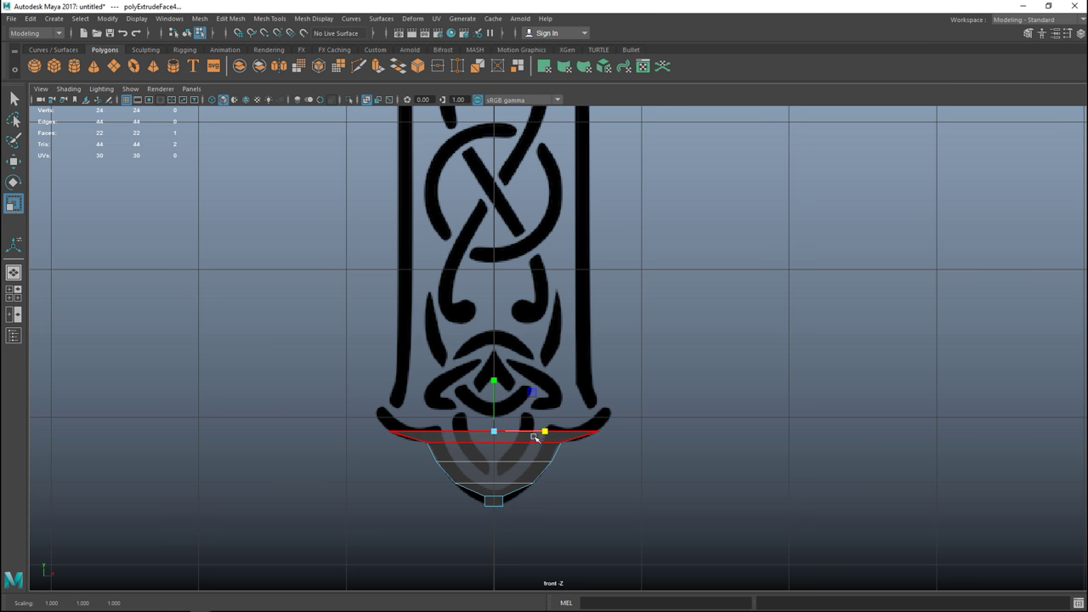
pyautogui.hotkey('ctrl', 'e')
pyautogui.press('w')
pyautogui.moveTo(495, 391); pyautogui.dragTo(502, 372)
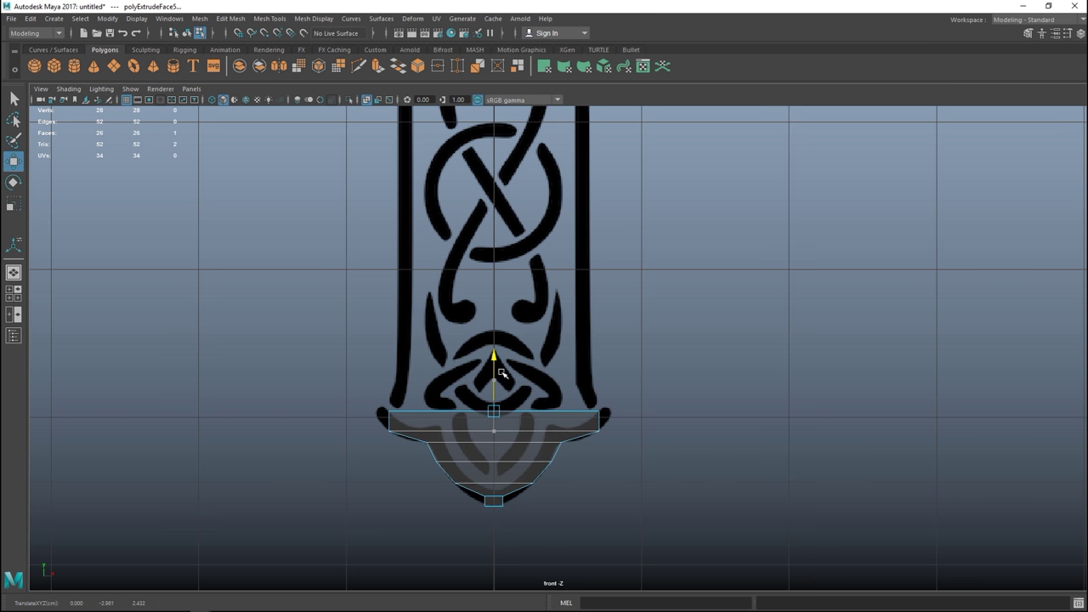
pyautogui.press('r')
pyautogui.moveTo(546, 413); pyautogui.dragTo(550, 413)
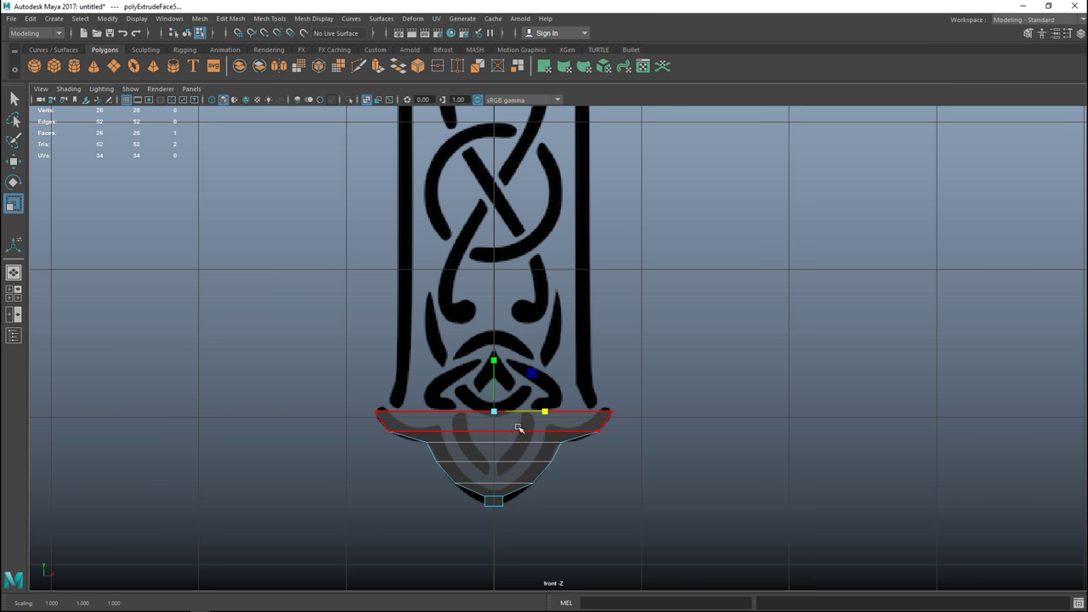
pyautogui.hotkey('ctrl', 'e')
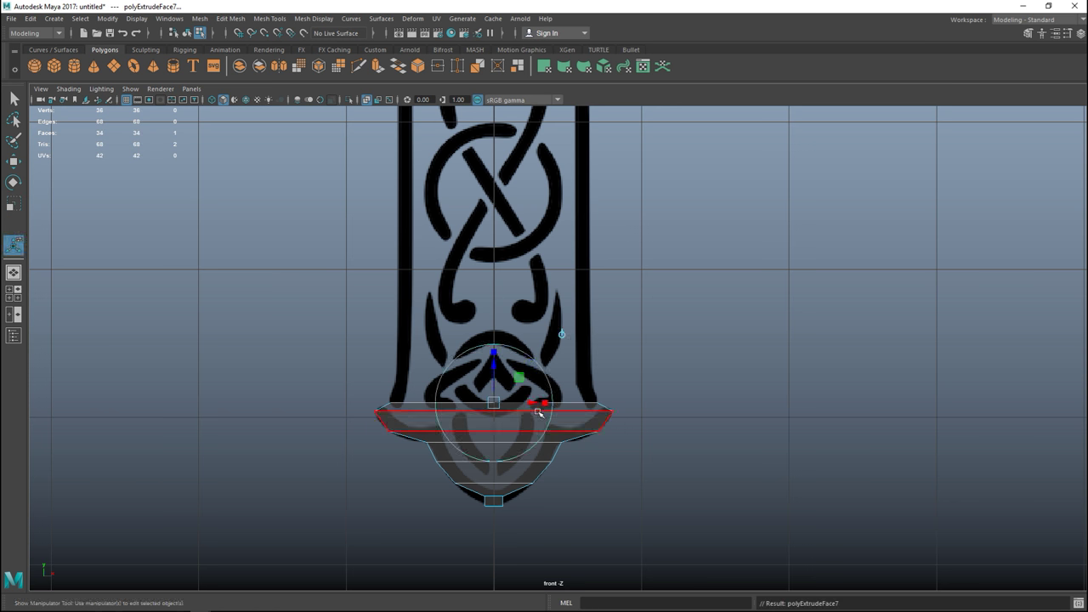
# Extrude and raise the top face up the shaft to the crossbar's underside.
pyautogui.hotkey('ctrl', 'e')
pyautogui.moveTo(539, 408); pyautogui.dragTo(539, 356)
pyautogui.keyDown('alt'); pyautogui.moveTo(539, 357); pyautogui.dragTo(518, 399, button='middle'); pyautogui.keyUp('alt')
pyautogui.hotkey('ctrl', 'e')
pyautogui.press('w')
pyautogui.moveTo(500, 459); pyautogui.dragTo(500, 144)
pyautogui.keyDown('alt'); pyautogui.moveTo(500, 145); pyautogui.dragTo(705, 396, button='middle'); pyautogui.keyUp('alt')
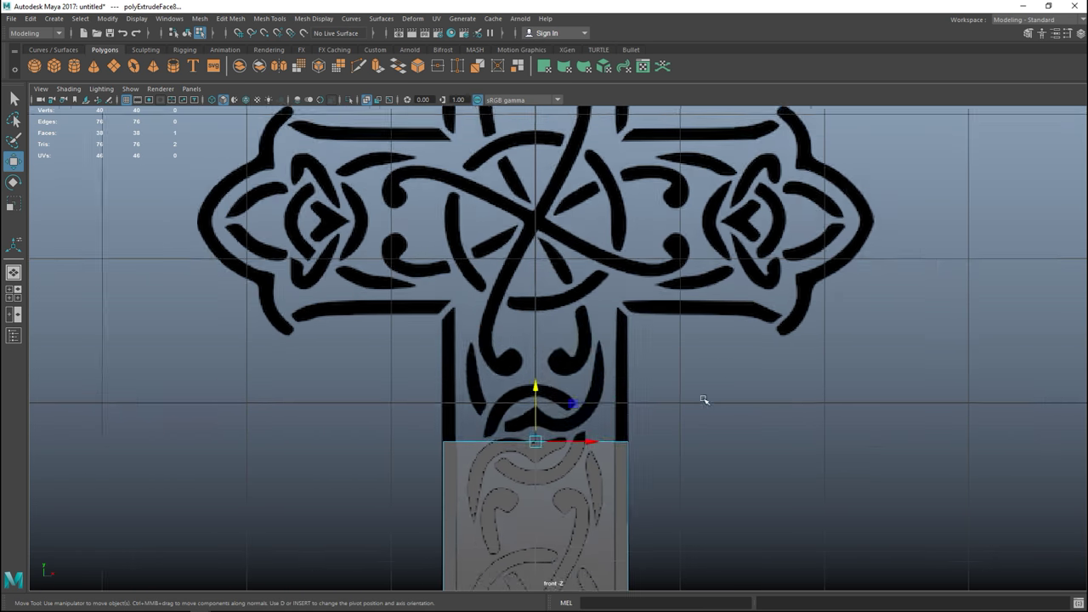
pyautogui.moveTo(535, 374); pyautogui.dragTo(535, 255)
# Extrude and widen the top face out toward the crossbar arms.
pyautogui.hotkey('ctrl', 'e')
pyautogui.press('r')
pyautogui.moveTo(586, 312); pyautogui.dragTo(544, 289)
pyautogui.hotkey('ctrl', 'e')
pyautogui.press('F9')
# Raise chamfered crossbar sections, narrowing the top face slightly.
pyautogui.hotkey('ctrl', 'e')
pyautogui.press('w')
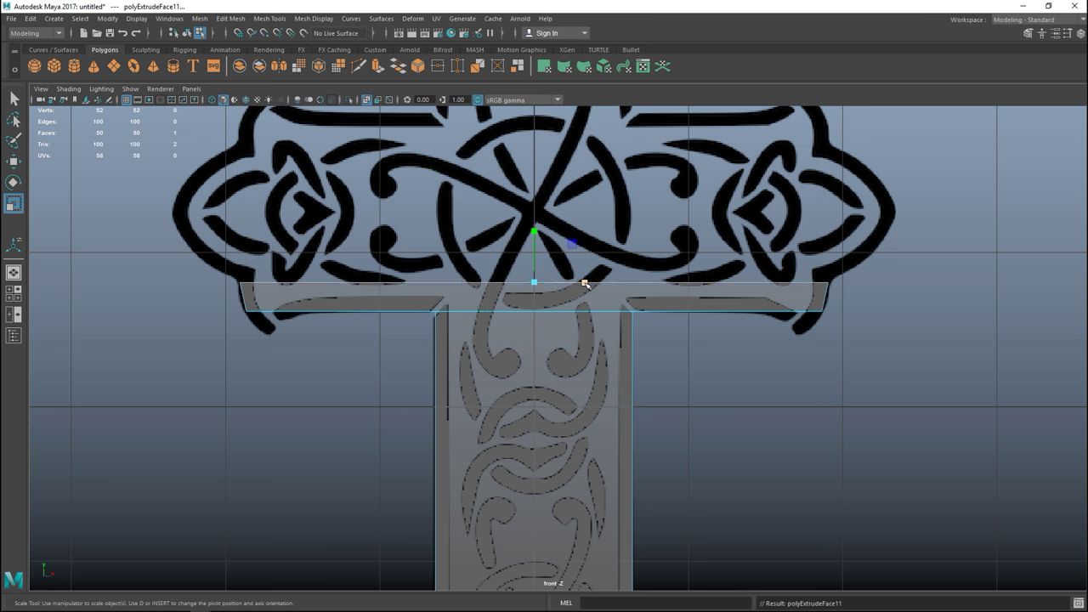
pyautogui.hotkey('ctrl', 'e')
pyautogui.moveTo(535, 289); pyautogui.dragTo(539, 204)
pyautogui.hotkey('ctrl', 'e')
# Extrude further sections up to the crossbar's top edge.
pyautogui.hotkey('ctrl', 'e')
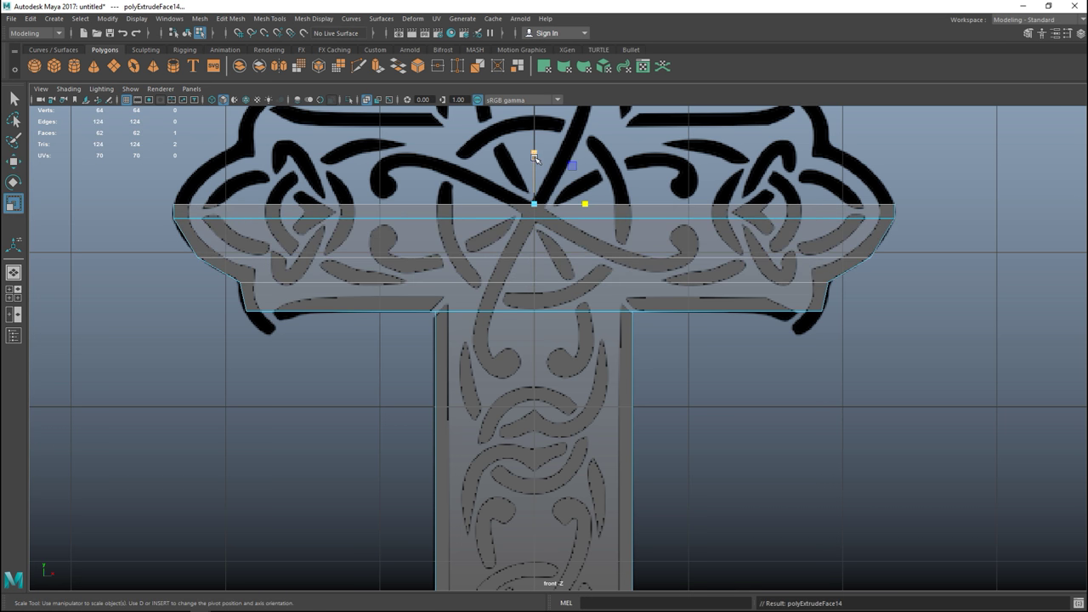
pyautogui.moveTo(533, 153); pyautogui.dragTo(532, 125)
pyautogui.press('r')
pyautogui.moveTo(584, 179); pyautogui.dragTo(584, 157)
pyautogui.hotkey('ctrl', 'e')
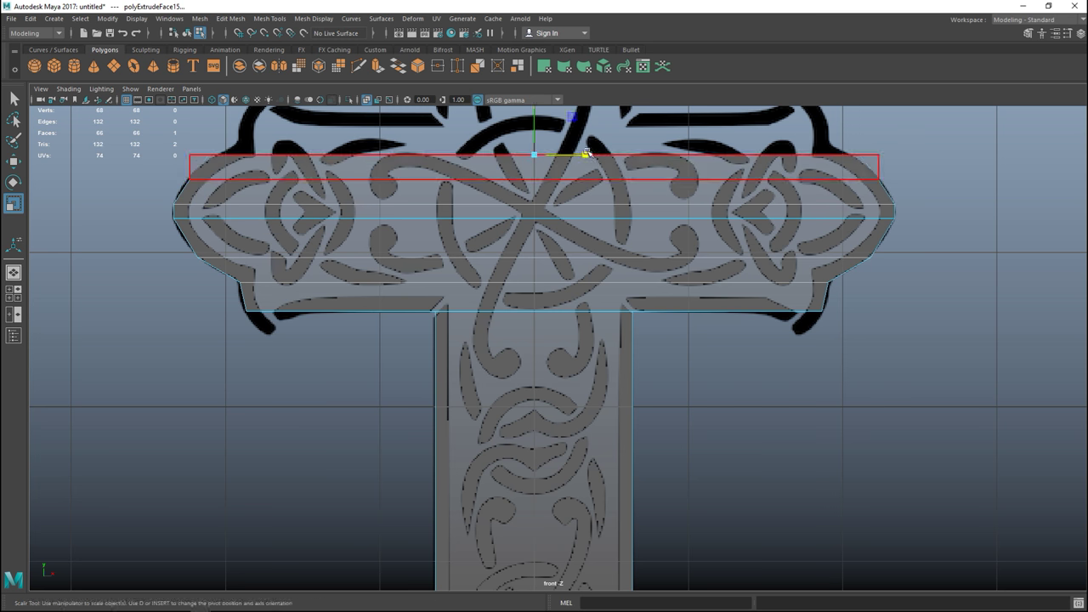
pyautogui.keyDown('alt'); pyautogui.moveTo(583, 157); pyautogui.dragTo(527, 336, button='middle'); pyautogui.keyUp('alt')
pyautogui.hotkey('ctrl', 'e')
pyautogui.press('w')
pyautogui.hotkey('ctrl', 'e')
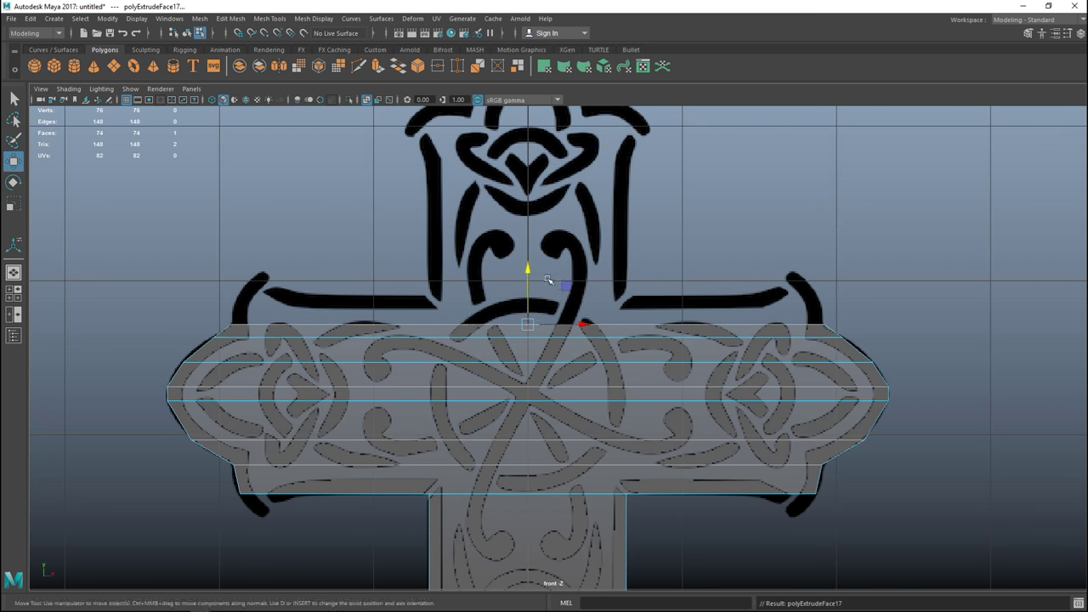
pyautogui.moveTo(528, 270); pyautogui.dragTo(542, 246)
pyautogui.hotkey('ctrl', 'e')
pyautogui.press('w')
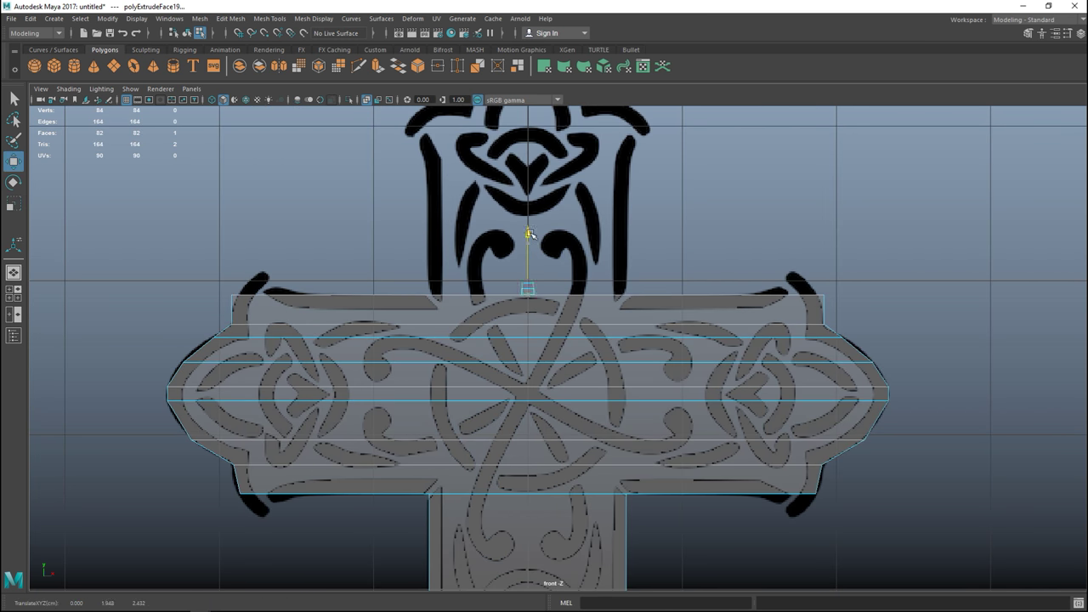
# Inspect the top in perspective and flatten the peaked top into a straight edge.
pyautogui.press('space')
pyautogui.keyDown('alt'); pyautogui.moveTo(716, 277); pyautogui.dragTo(765, 255); pyautogui.keyUp('alt')
pyautogui.press('space')
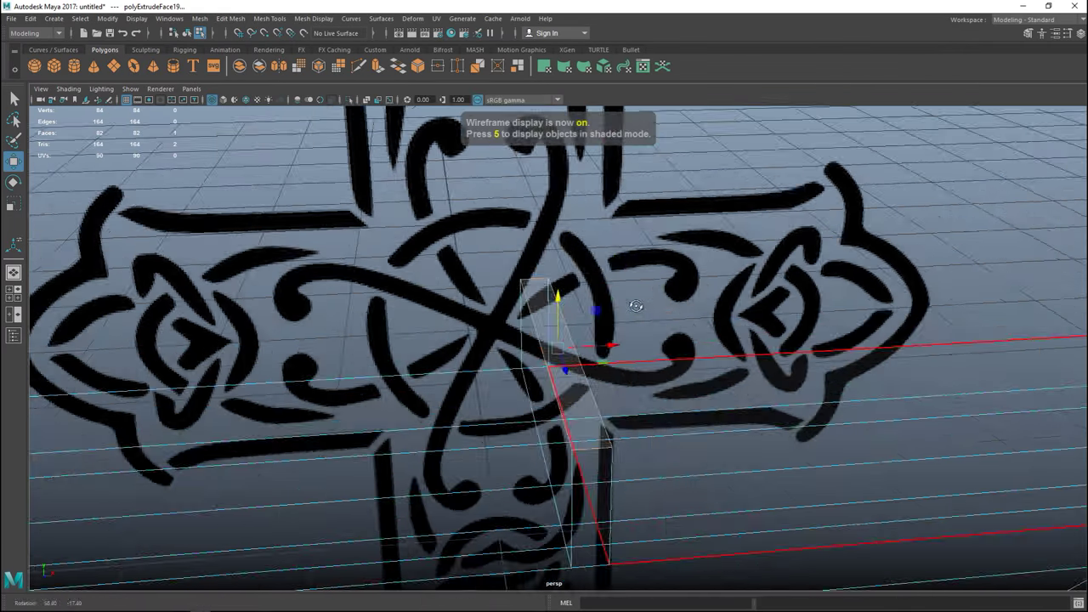
pyautogui.keyDown('alt'); pyautogui.moveTo(509, 357); pyautogui.dragTo(675, 450); pyautogui.keyUp('alt')
pyautogui.press('r')
pyautogui.moveTo(553, 413); pyautogui.dragTo(527, 413)
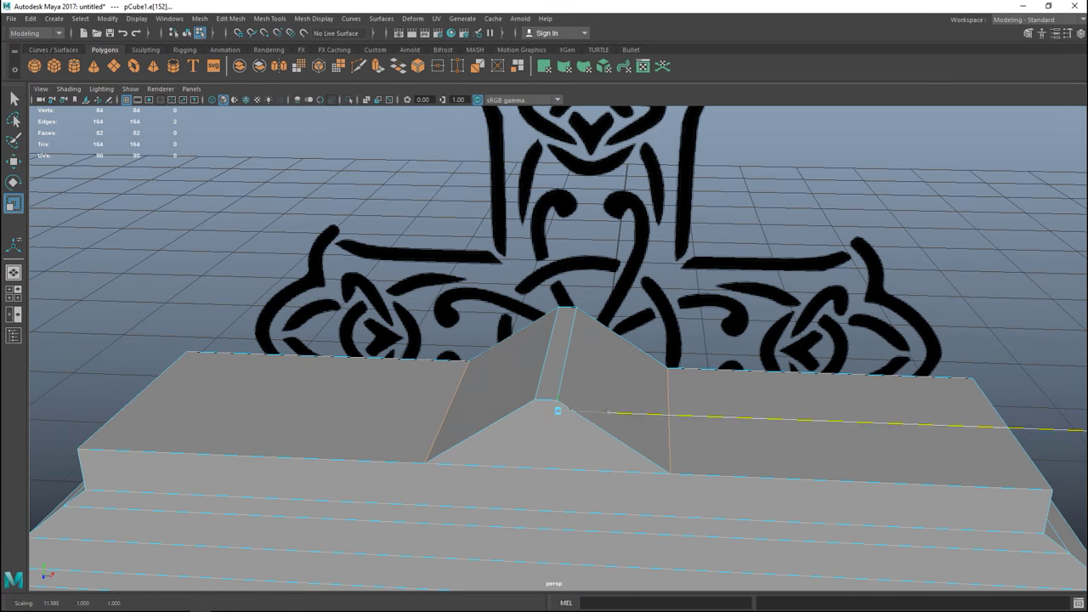
pyautogui.scroll(-3, 374, 441)
pyautogui.keyDown('alt'); pyautogui.moveTo(558, 267); pyautogui.dragTo(558, 348, button='middle'); pyautogui.keyUp('alt')
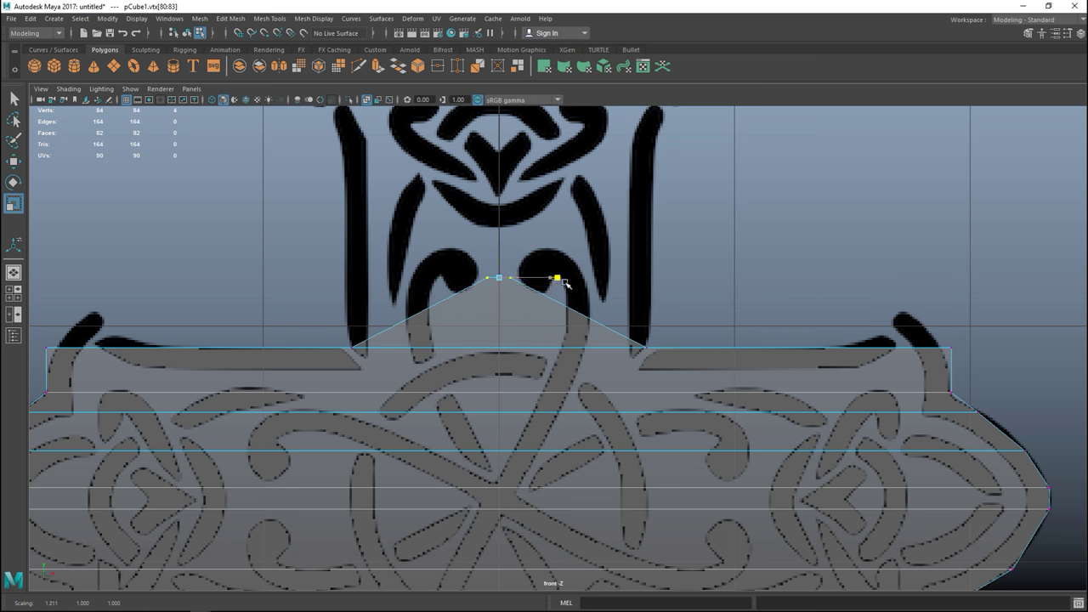
pyautogui.moveTo(553, 279); pyautogui.dragTo(592, 283)
pyautogui.press('space')
# Extrude and raise sections above the crossbar, narrowing them toward the cap.
pyautogui.hotkey('ctrl', 'e')
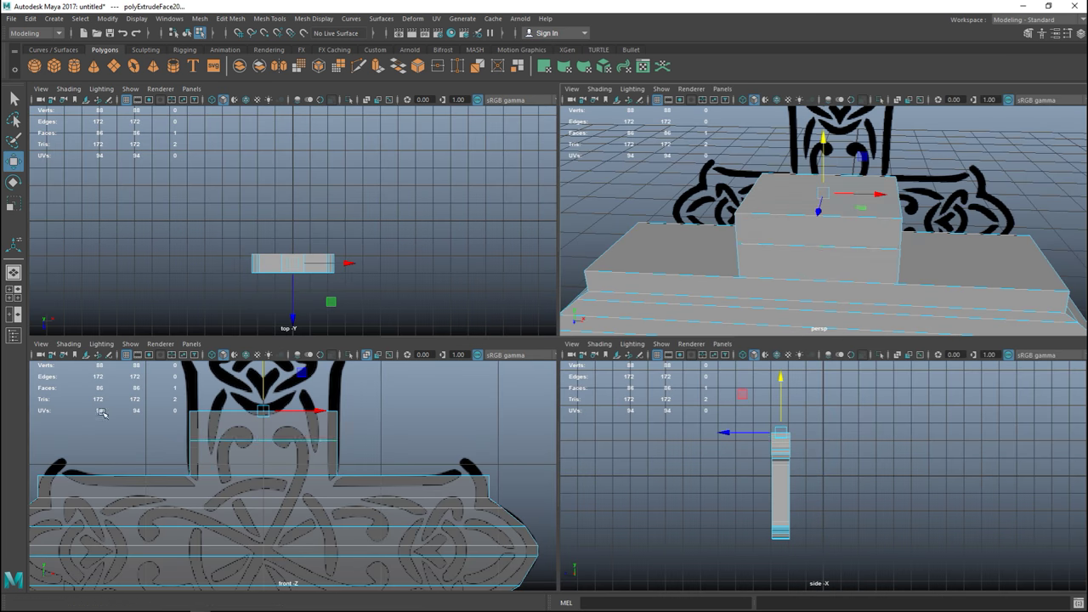
pyautogui.press('space')
pyautogui.moveTo(514, 395); pyautogui.dragTo(568, 276)
pyautogui.hotkey('ctrl', 'e')
pyautogui.press('r')
pyautogui.hotkey('ctrl', 'e')
pyautogui.moveTo(512, 223); pyautogui.dragTo(512, 162)
pyautogui.press('w')
pyautogui.hotkey('ctrl', 'e')
pyautogui.press('r')
pyautogui.moveTo(566, 212); pyautogui.dragTo(505, 86)
# Extrude the final section, taper it into the top cap, and frame the whole cross.
pyautogui.hotkey('ctrl', 'e')
pyautogui.press('w')
pyautogui.hotkey('ctrl', 'e')
pyautogui.press('r')
pyautogui.moveTo(530, 146); pyautogui.dragTo(515, 105)
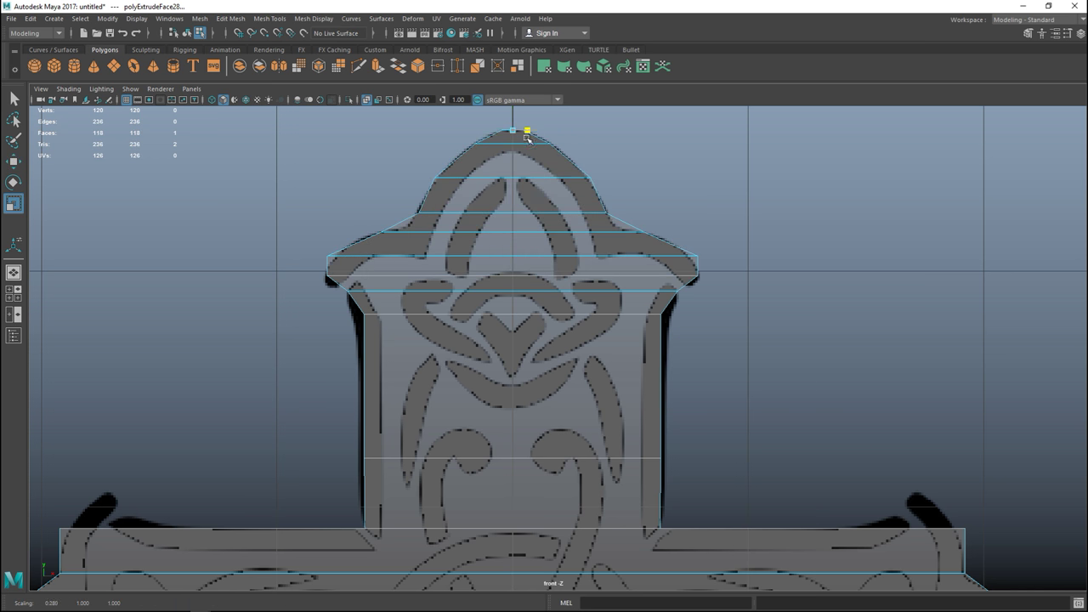
pyautogui.scroll(-5, 634, 323)
pyautogui.keyDown('alt'); pyautogui.moveTo(634, 324); pyautogui.dragTo(619, 264, button='middle'); pyautogui.keyUp('alt')
pyautogui.scroll(2, 625, 272)
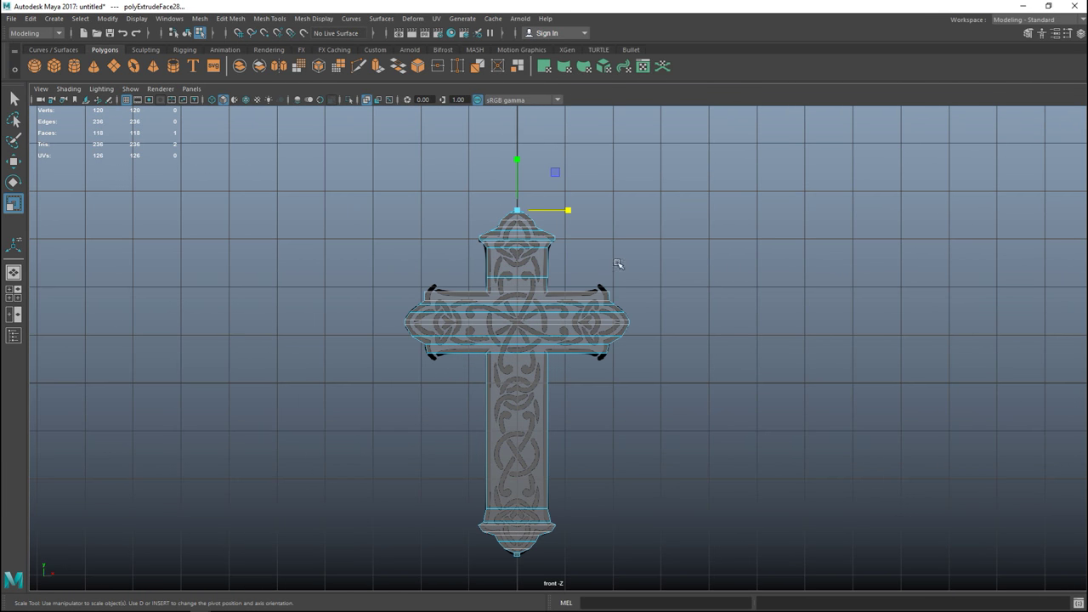
# Insert edge loops across the crossbar with Fix Quads enabled in Insert Edge Loop options.
pyautogui.scroll(2, 656, 378)
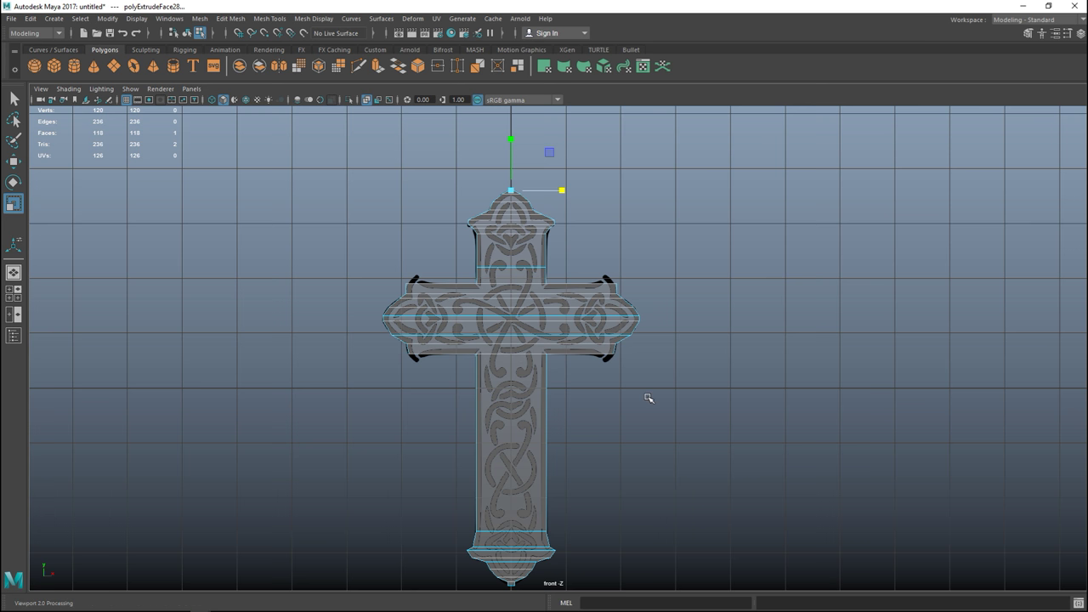
pyautogui.scroll(1, 667, 389)
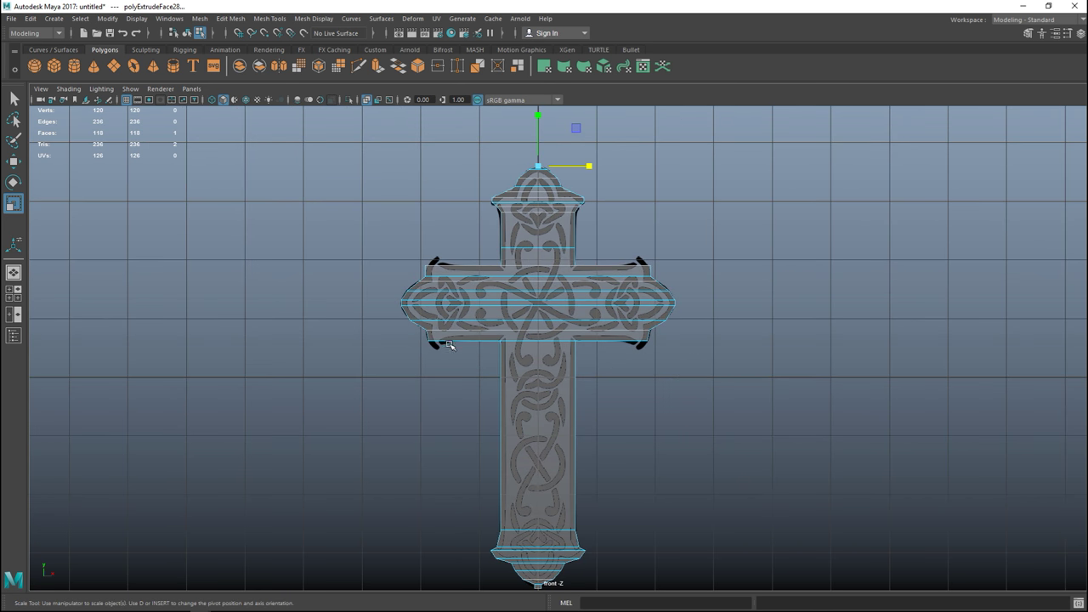
pyautogui.click(270, 19)
pyautogui.moveTo(238, 18)
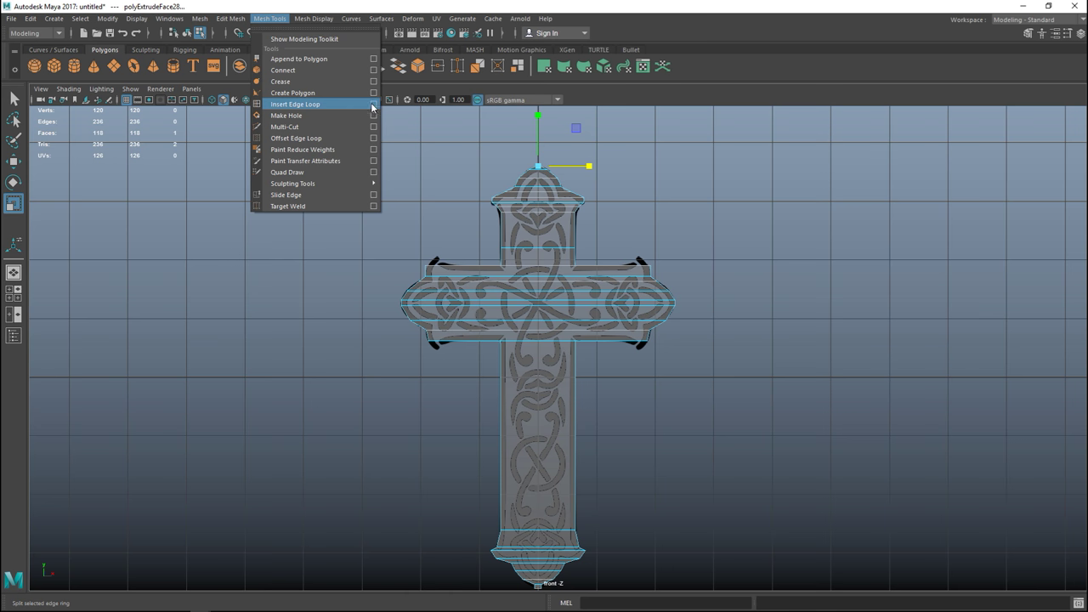
pyautogui.click(372, 104)
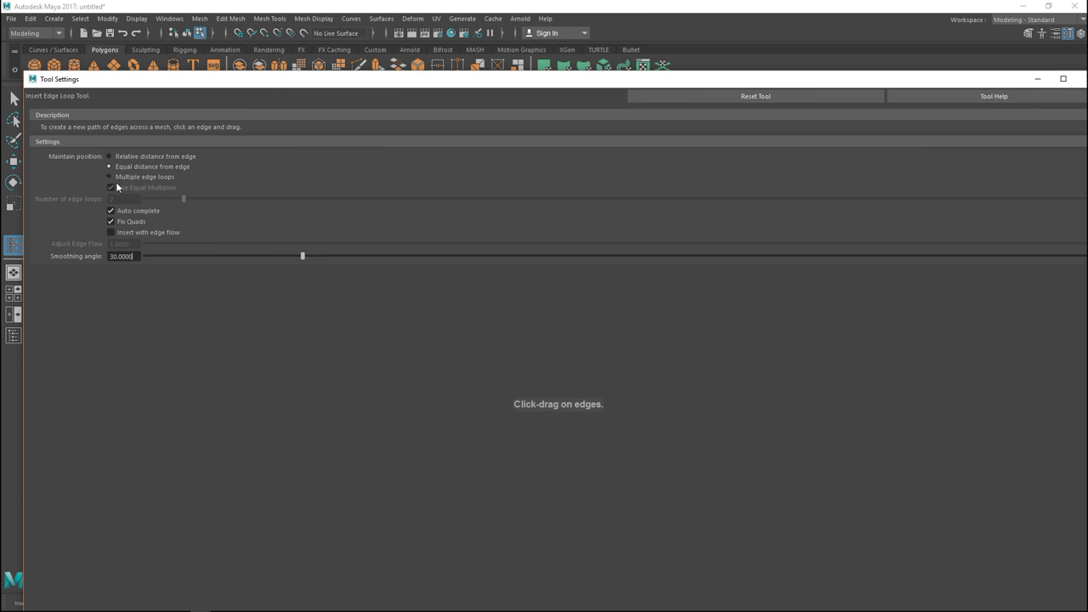
pyautogui.click(1037, 82)
pyautogui.scroll(5, 607, 303)
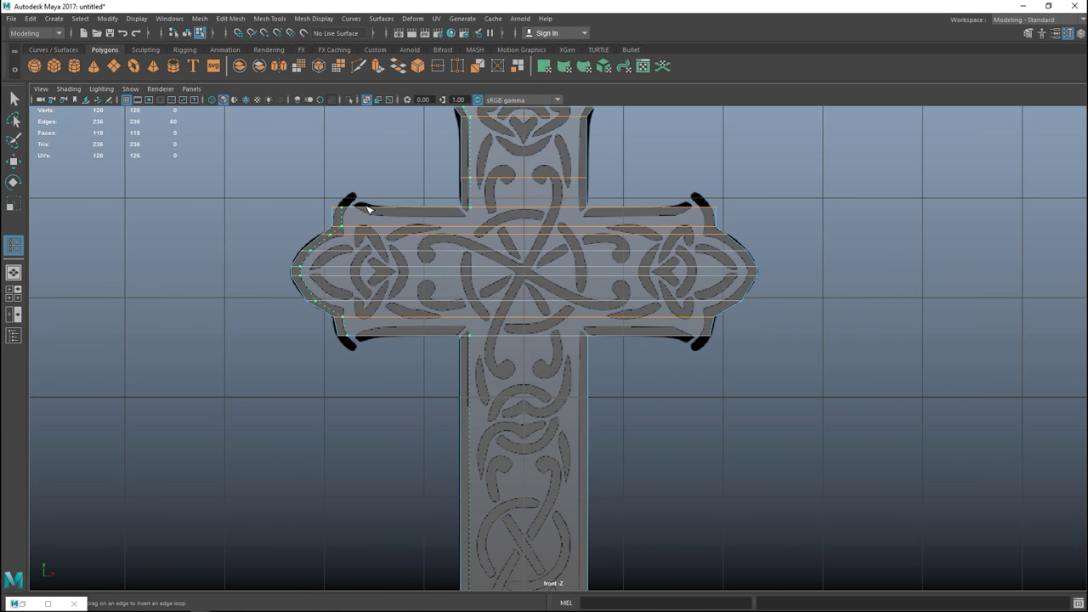
pyautogui.click(368, 209)
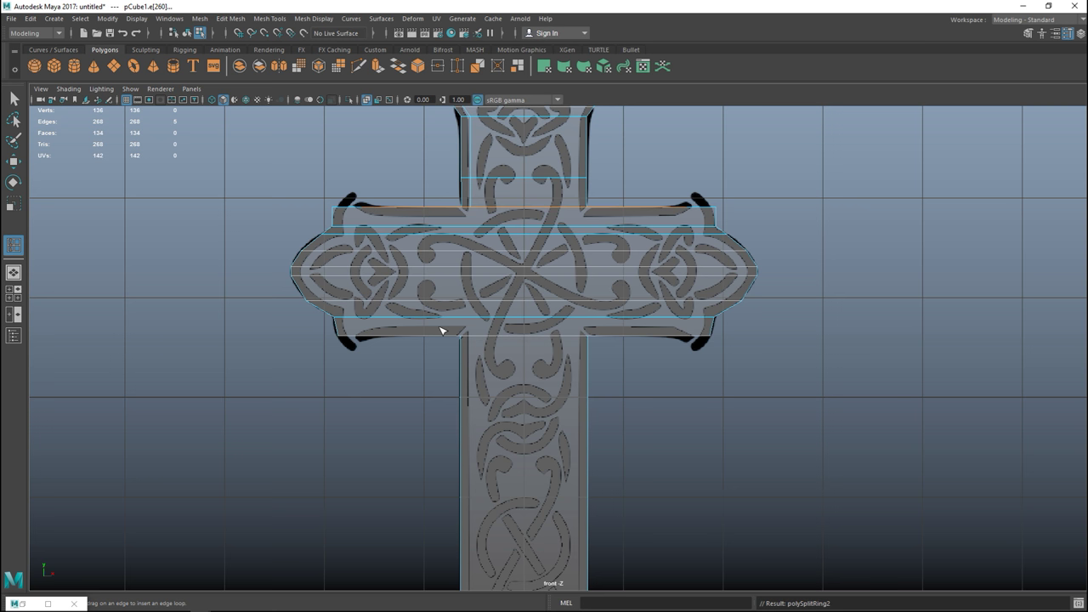
# Add an edge loop along the underside of the arms beside the shaft.
pyautogui.click(16, 294)
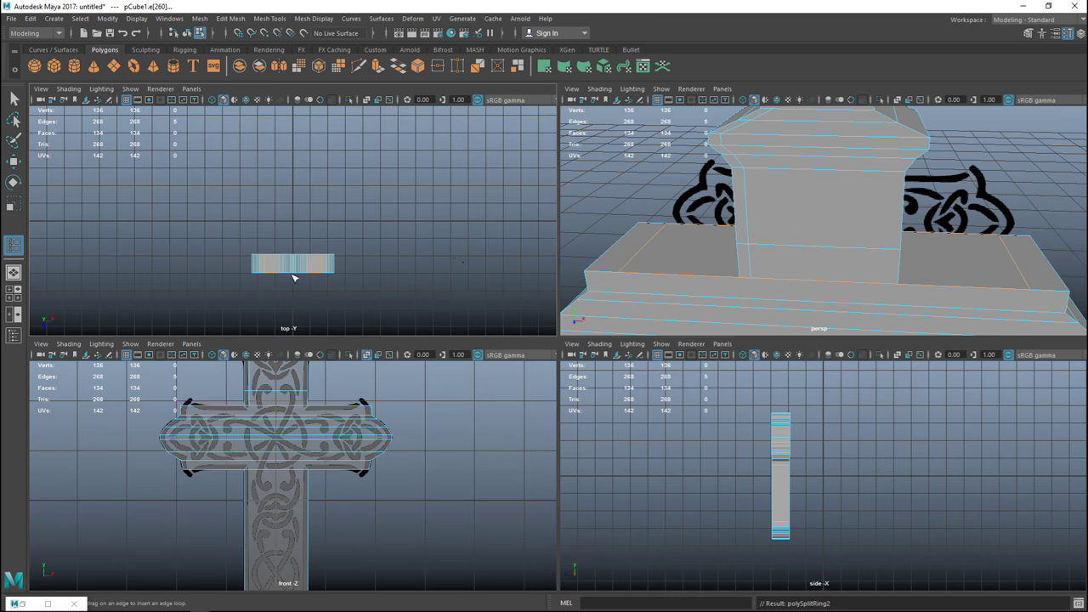
pyautogui.press('space')
pyautogui.keyDown('alt'); pyautogui.moveTo(674, 285); pyautogui.dragTo(646, 110); pyautogui.keyUp('alt')
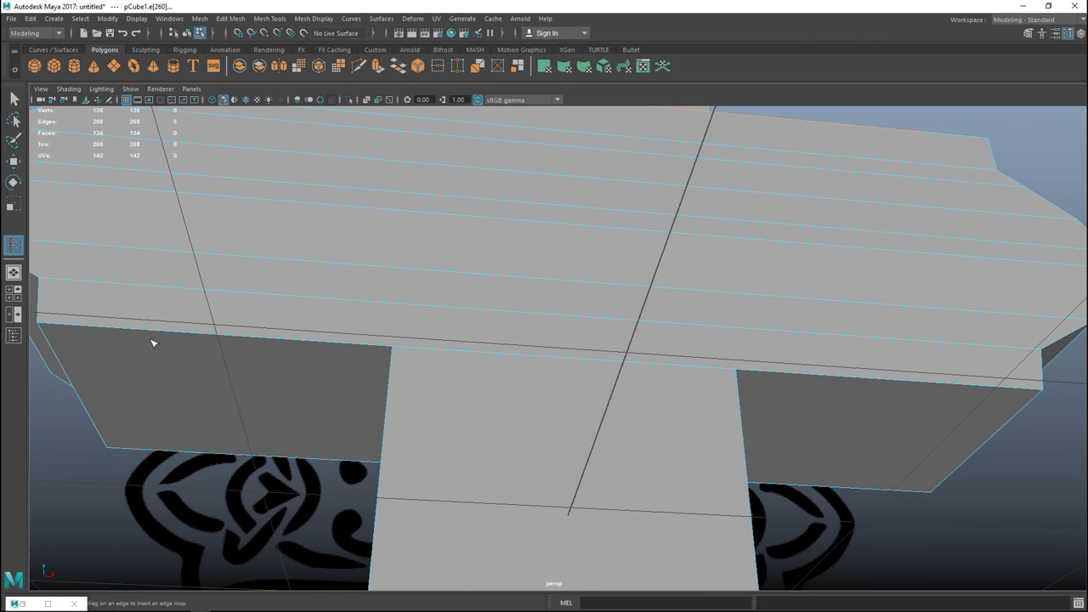
pyautogui.click(269, 18)
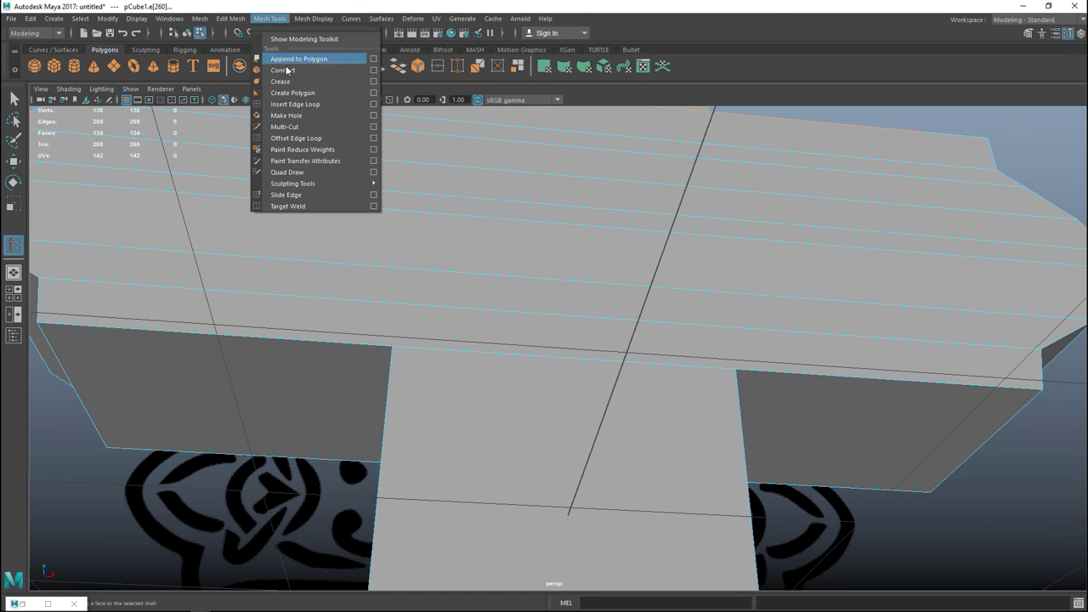
pyautogui.click(307, 105)
pyautogui.click(136, 331)
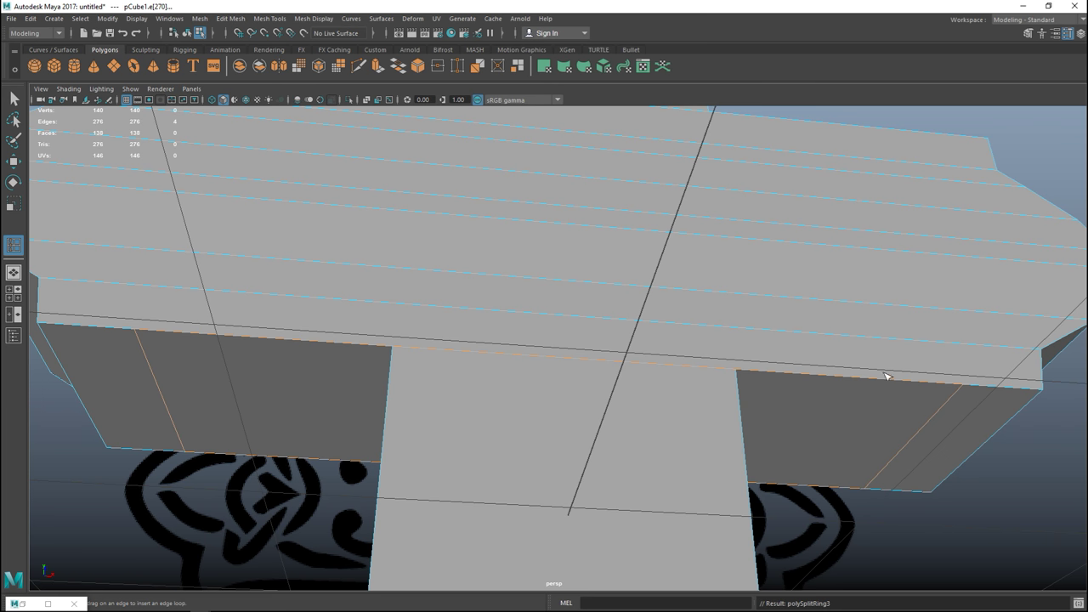
pyautogui.keyDown('alt'); pyautogui.moveTo(724, 462); pyautogui.dragTo(863, 493); pyautogui.keyUp('alt')
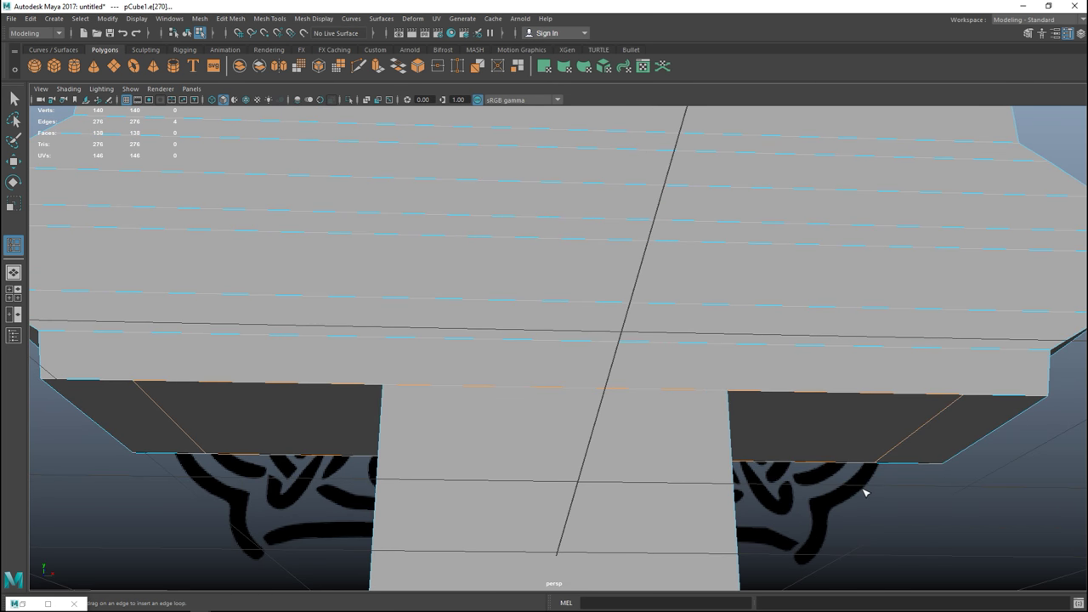
# Select the two cross-guard faces and the two front panel faces on the crossbar.
pyautogui.press('q')
pyautogui.keyDown('alt'); pyautogui.moveTo(808, 400); pyautogui.dragTo(719, 396); pyautogui.keyUp('alt')
pyautogui.moveTo(291, 260)
pyautogui.mouseDown(button='right')
pyautogui.moveTo(282, 256)
pyautogui.moveTo(287, 280)
pyautogui.mouseUp(button='right')
pyautogui.click(288, 267)
pyautogui.keyDown('shift'); pyautogui.click(821, 218); pyautogui.keyUp('shift')
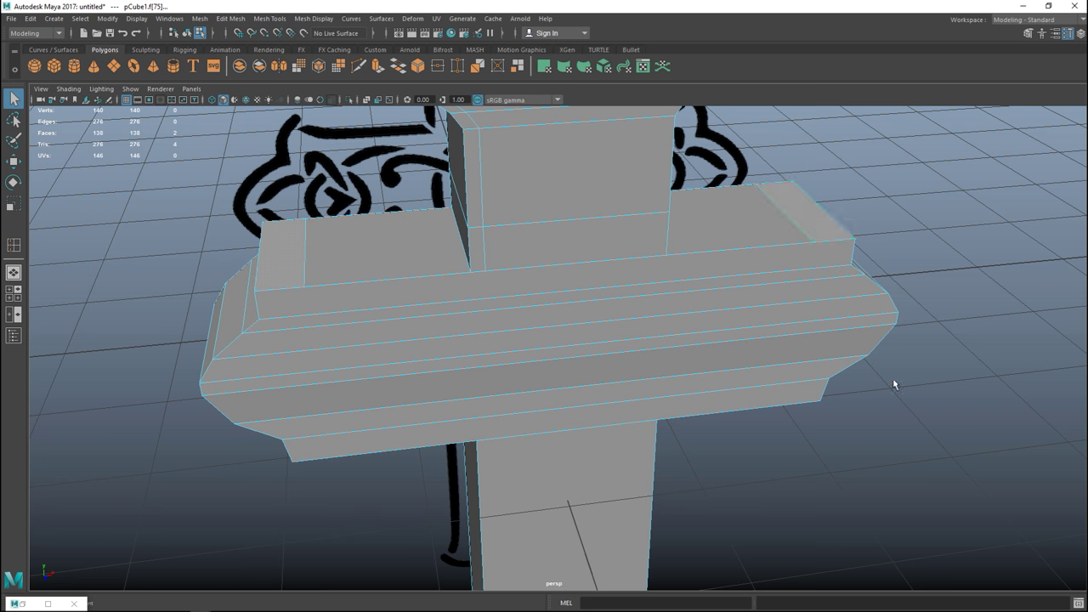
pyautogui.keyDown('alt'); pyautogui.moveTo(894, 382); pyautogui.dragTo(869, 316); pyautogui.keyUp('alt')
pyautogui.keyDown('shift'); pyautogui.click(817, 349); pyautogui.keyUp('shift')
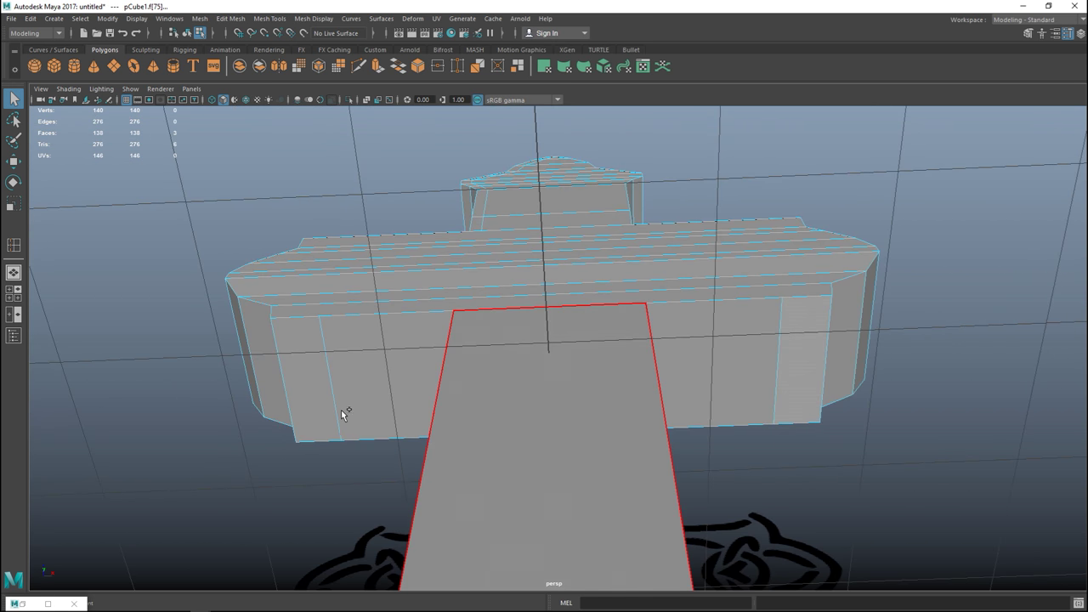
pyautogui.keyDown('shift'); pyautogui.click(310, 374); pyautogui.keyUp('shift')
pyautogui.keyDown('alt'); pyautogui.moveTo(721, 475); pyautogui.dragTo(766, 519); pyautogui.keyUp('alt')
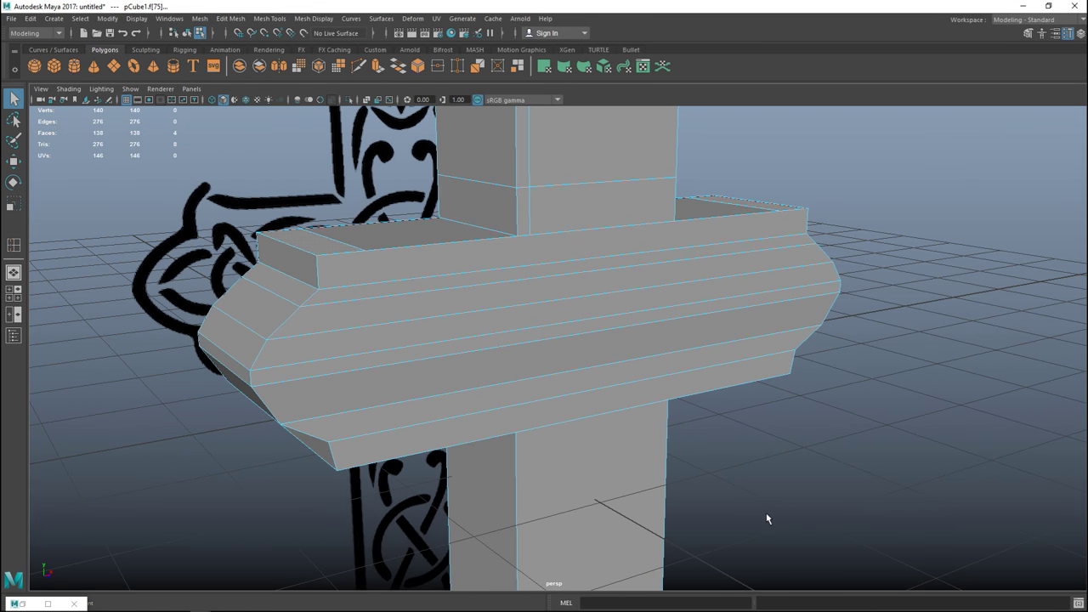
# Extrude the selected faces and scale them taller in Y, checking the result in the front view.
pyautogui.hotkey('ctrl', 'e')
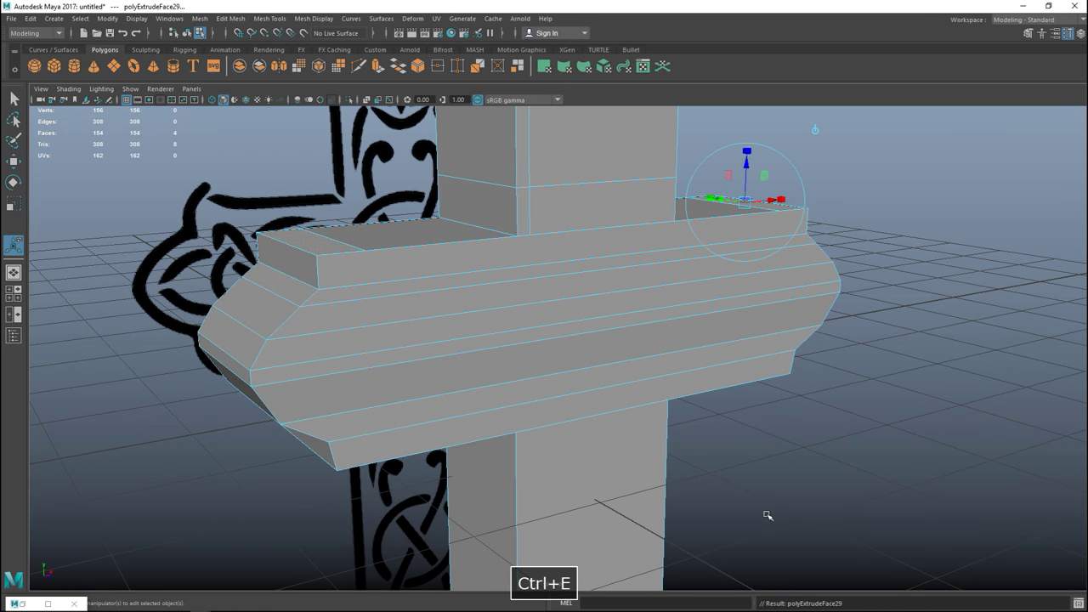
pyautogui.press('r')
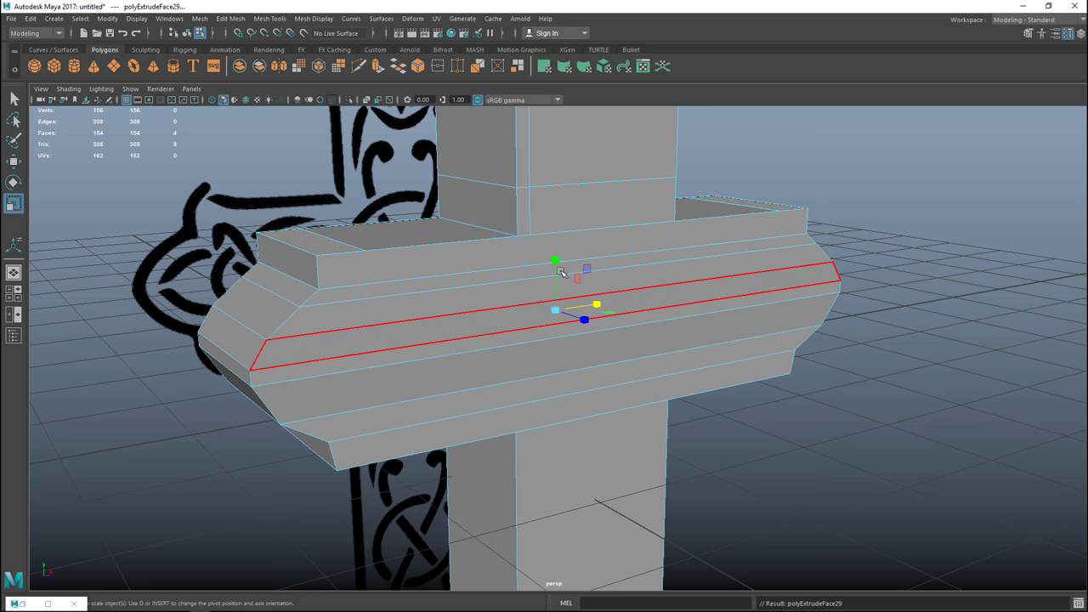
pyautogui.moveTo(554, 261); pyautogui.dragTo(556, 251)
pyautogui.press('space')
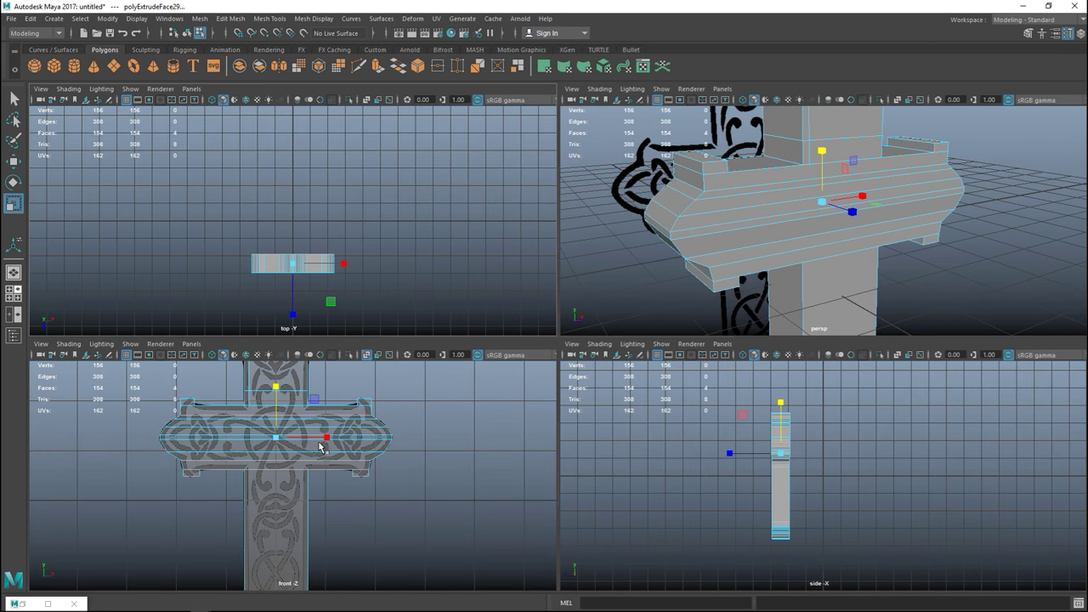
pyautogui.press('space')
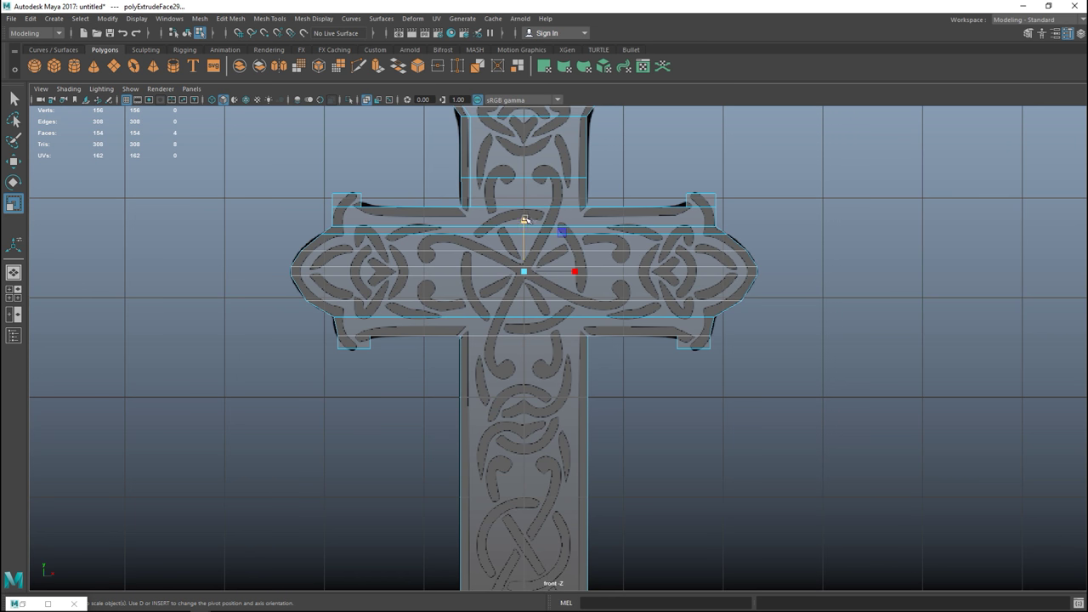
pyautogui.moveTo(525, 219); pyautogui.dragTo(526, 220)
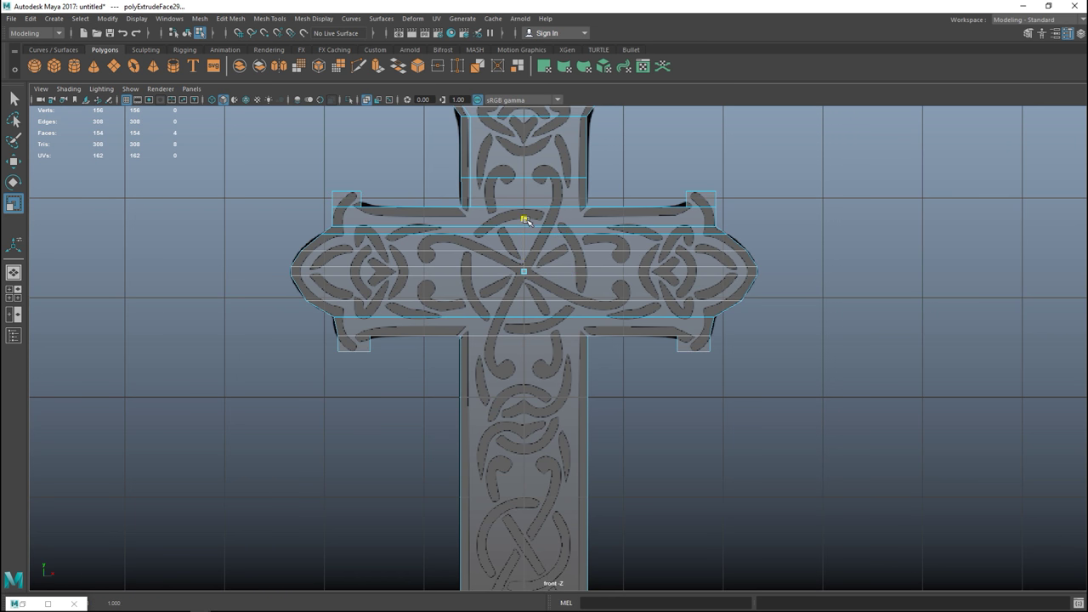
pyautogui.click(13, 293)
pyautogui.press('space')
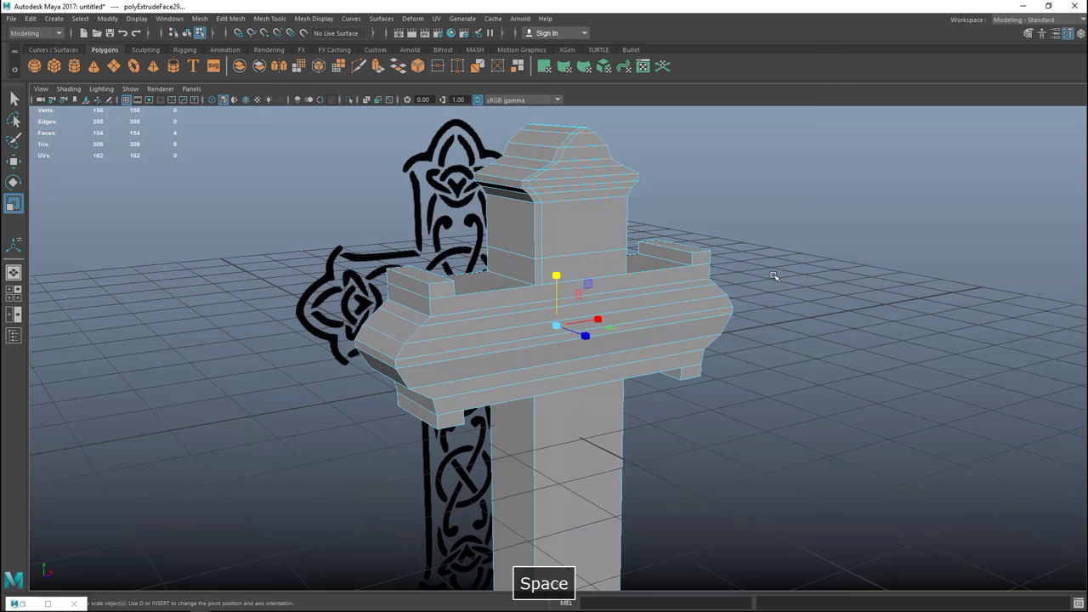
pyautogui.scroll(-4, 739, 281)
# Switch to object selection and select the whole cross mesh.
pyautogui.moveTo(726, 274); pyautogui.dragTo(780, 258, button='right')
pyautogui.click(740, 400)
pyautogui.scroll(2, 718, 392)
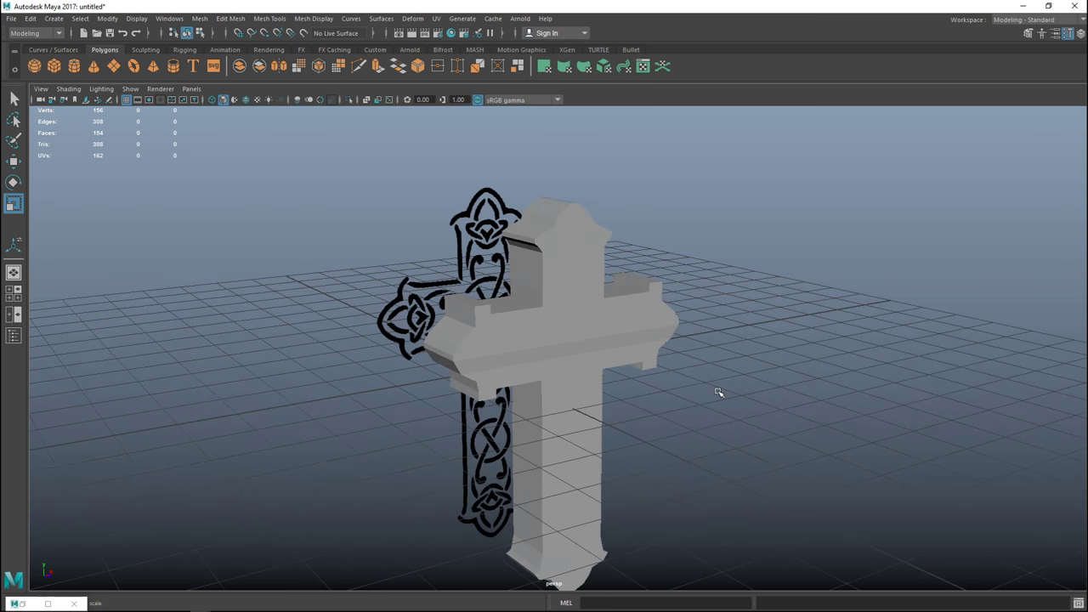
pyautogui.click(553, 342)
pyautogui.moveTo(729, 432)
pyautogui.keyDown('alt'); pyautogui.mouseDown()
pyautogui.moveTo(782, 396)
pyautogui.moveTo(838, 411)
pyautogui.moveTo(829, 428)
pyautogui.moveTo(706, 439)
pyautogui.moveTo(683, 425)
pyautogui.moveTo(731, 434)
pyautogui.mouseUp(); pyautogui.keyUp('alt')
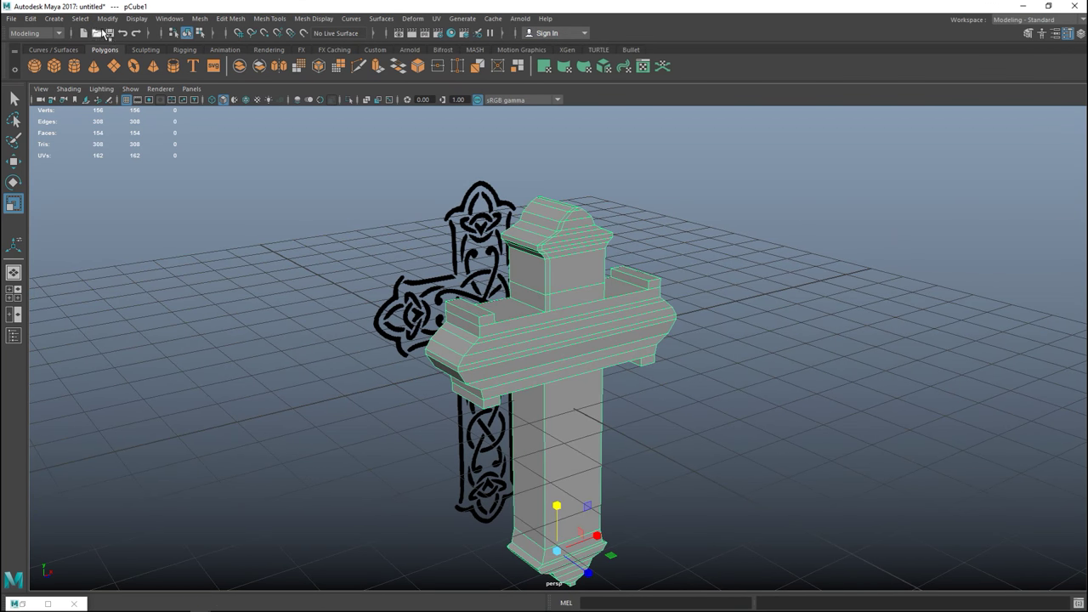
# Delete the cross's history, freeze its transformations and centre its pivot.
pyautogui.click(30, 18)
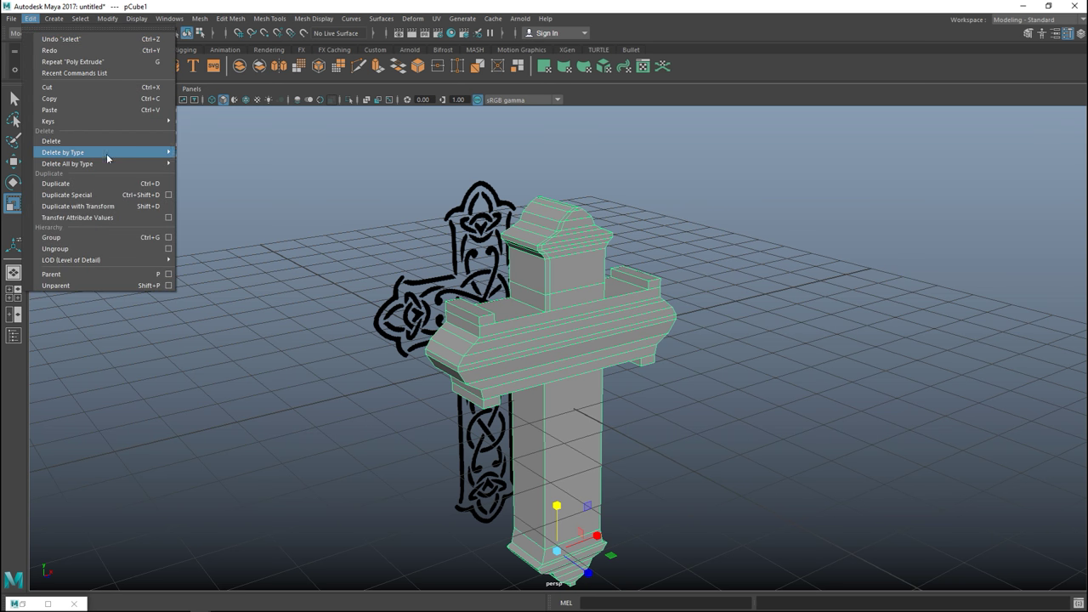
pyautogui.moveTo(109, 153)
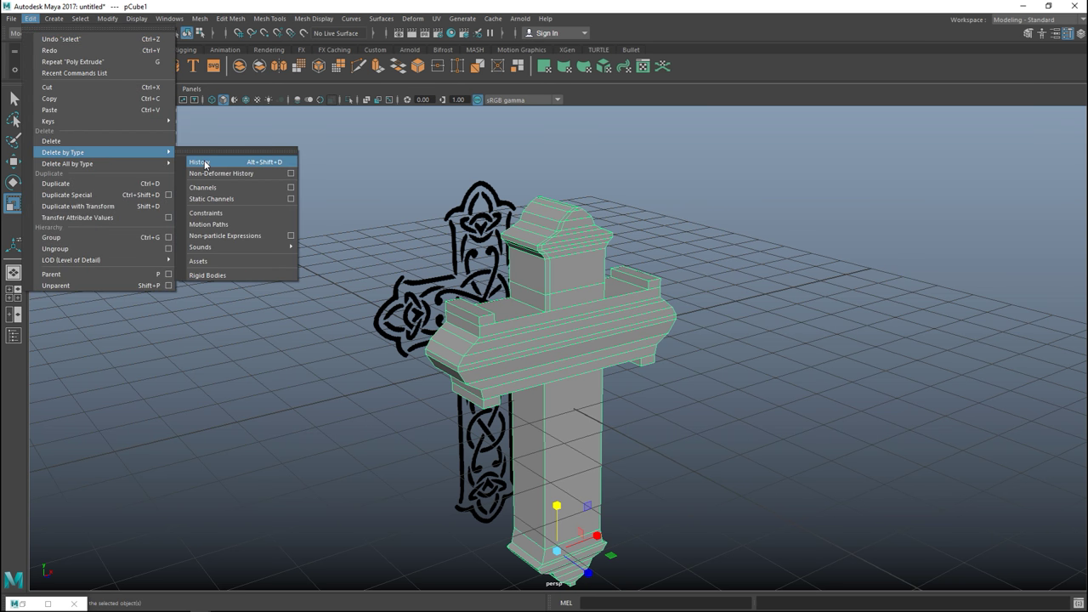
pyautogui.click(203, 162)
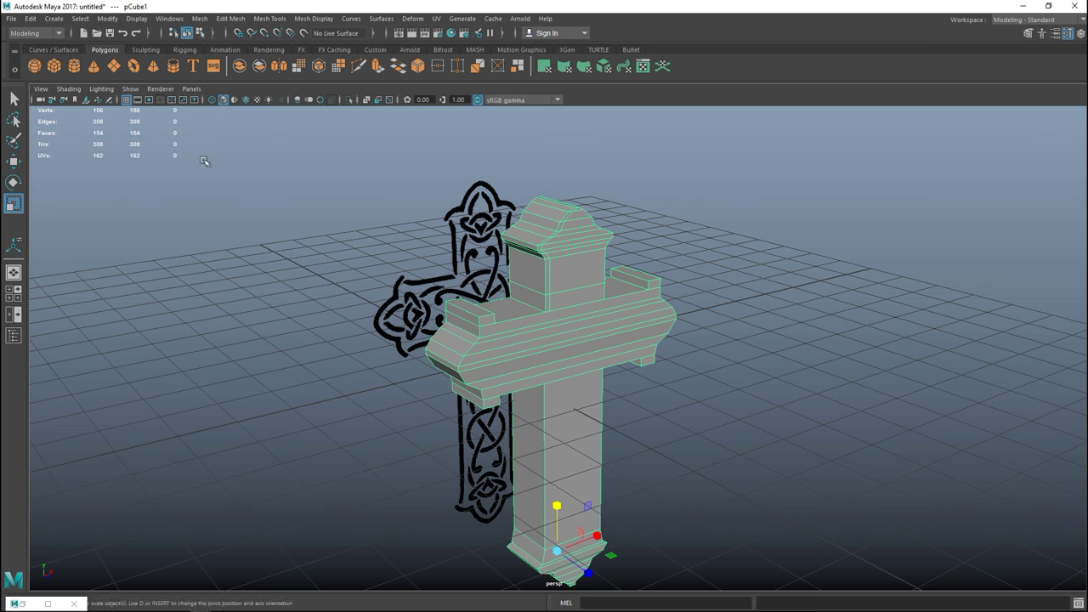
pyautogui.click(108, 19)
pyautogui.click(163, 75)
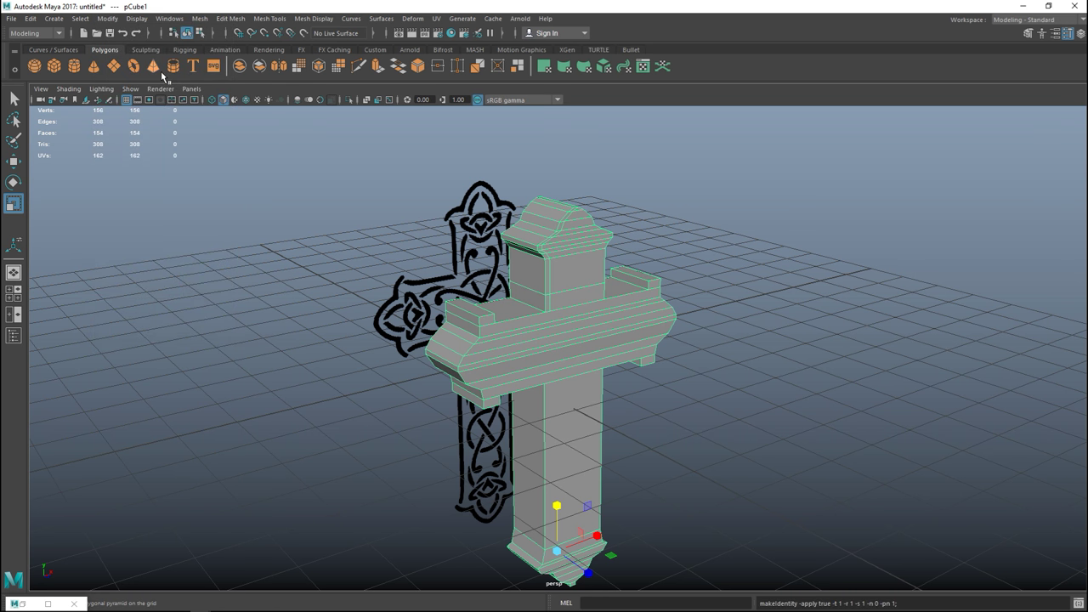
pyautogui.click(108, 19)
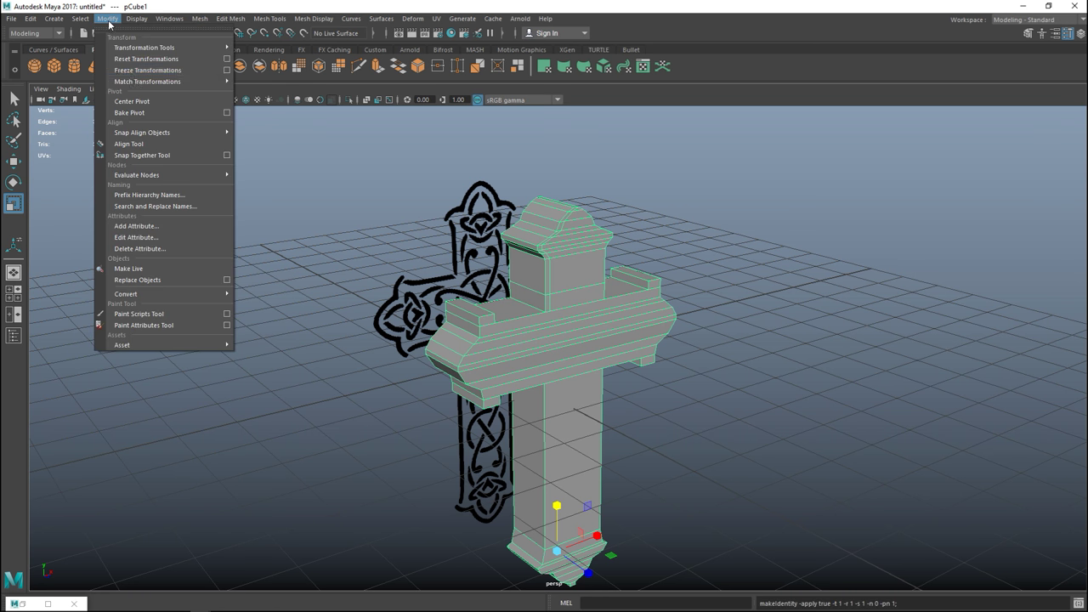
pyautogui.click(146, 101)
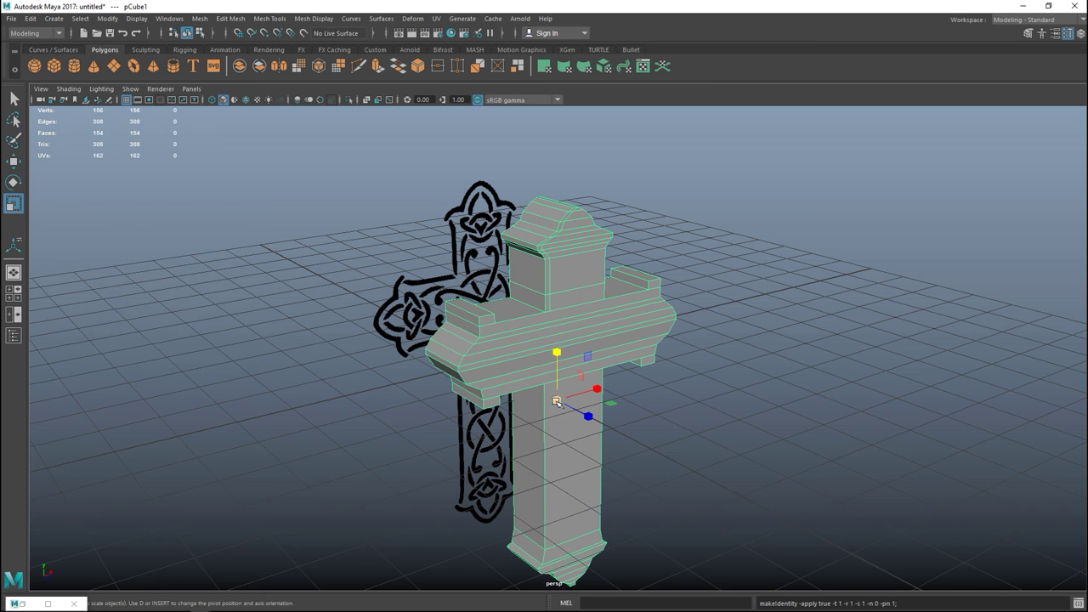
# Scale the cross up slightly and uniformly, then deselect it.
pyautogui.moveTo(557, 401); pyautogui.dragTo(578, 412)
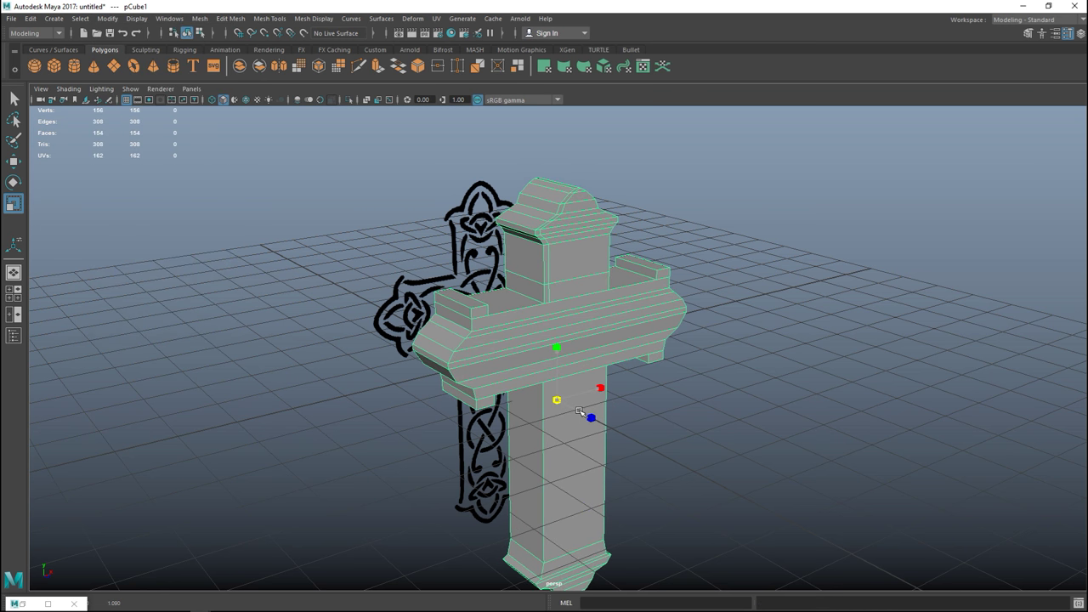
pyautogui.click(790, 413)
pyautogui.scroll(-3, 790, 413)
pyautogui.scroll(3, 790, 413)
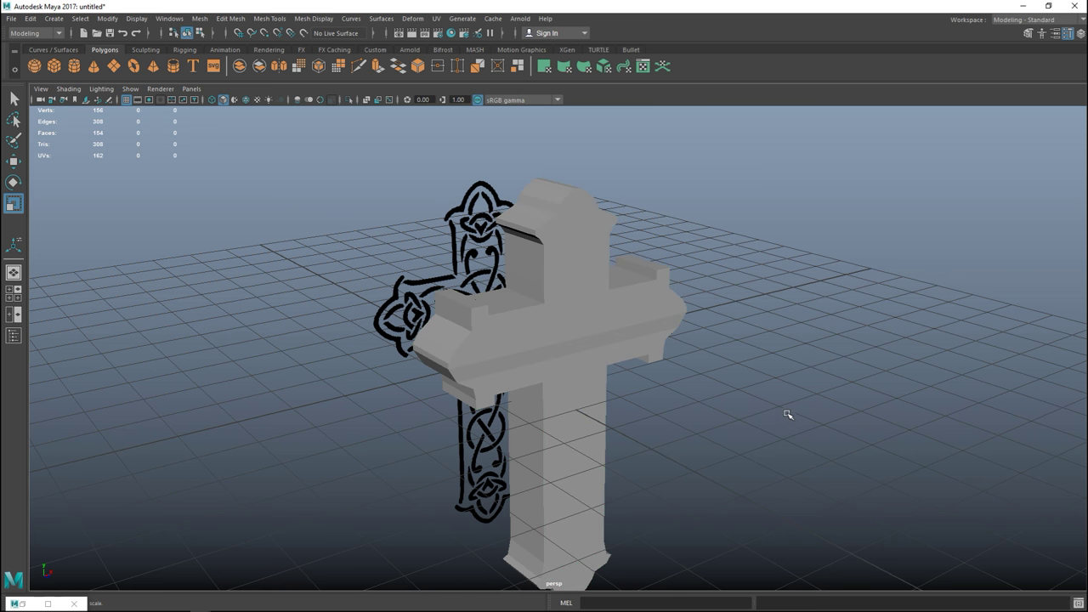
pyautogui.moveTo(790, 413)
pyautogui.keyDown('alt'); pyautogui.mouseDown()
pyautogui.moveTo(775, 396)
pyautogui.moveTo(778, 416)
pyautogui.mouseUp(); pyautogui.keyUp('alt')
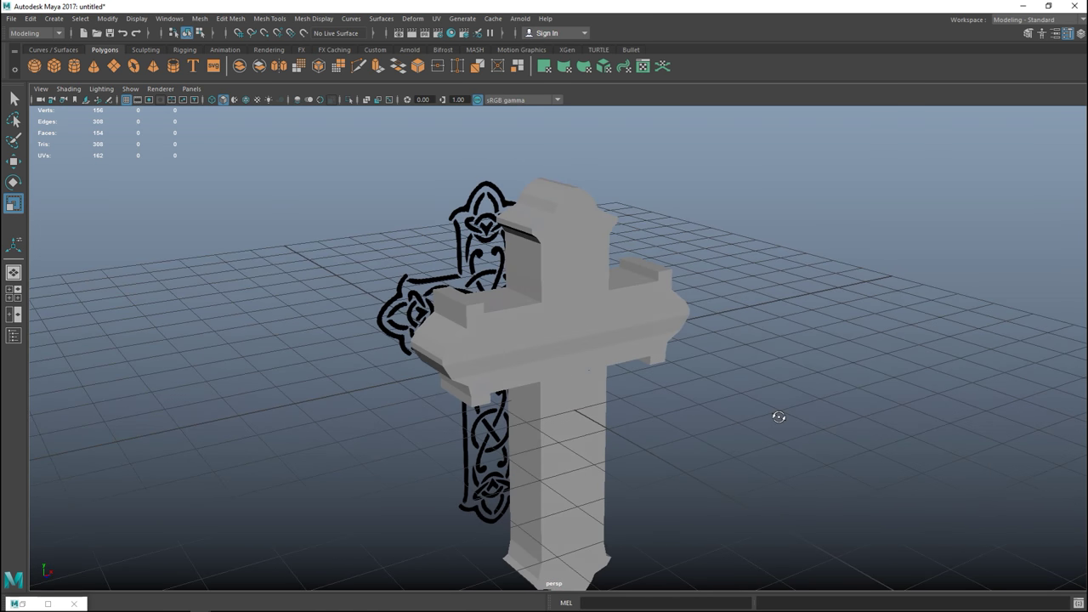
pyautogui.click(577, 327)
pyautogui.keyDown('alt'); pyautogui.moveTo(668, 408); pyautogui.dragTo(729, 430); pyautogui.keyUp('alt')
pyautogui.press('space')
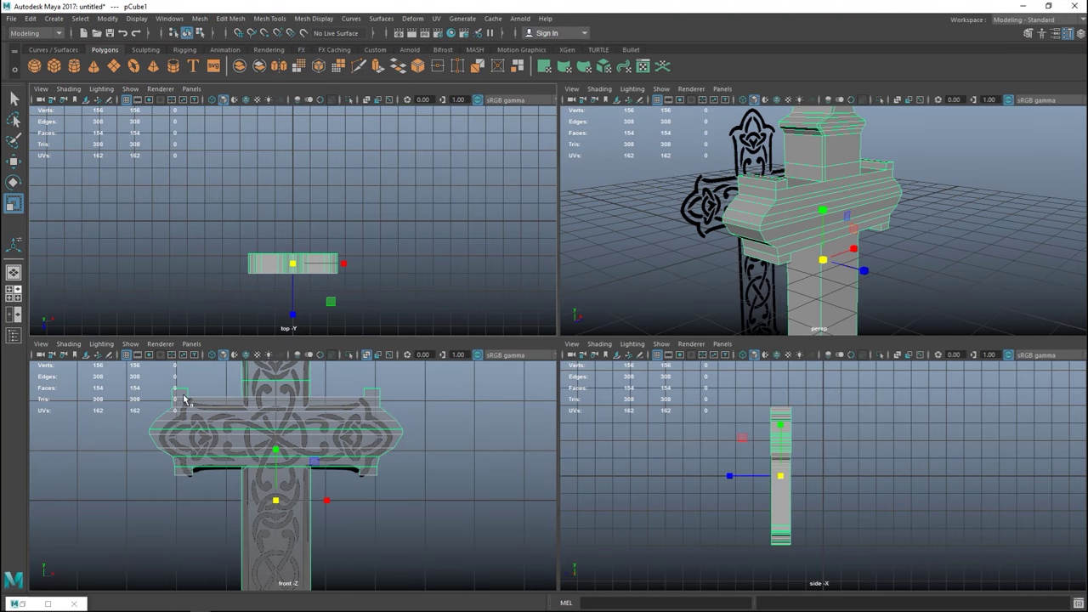
pyautogui.press('space')
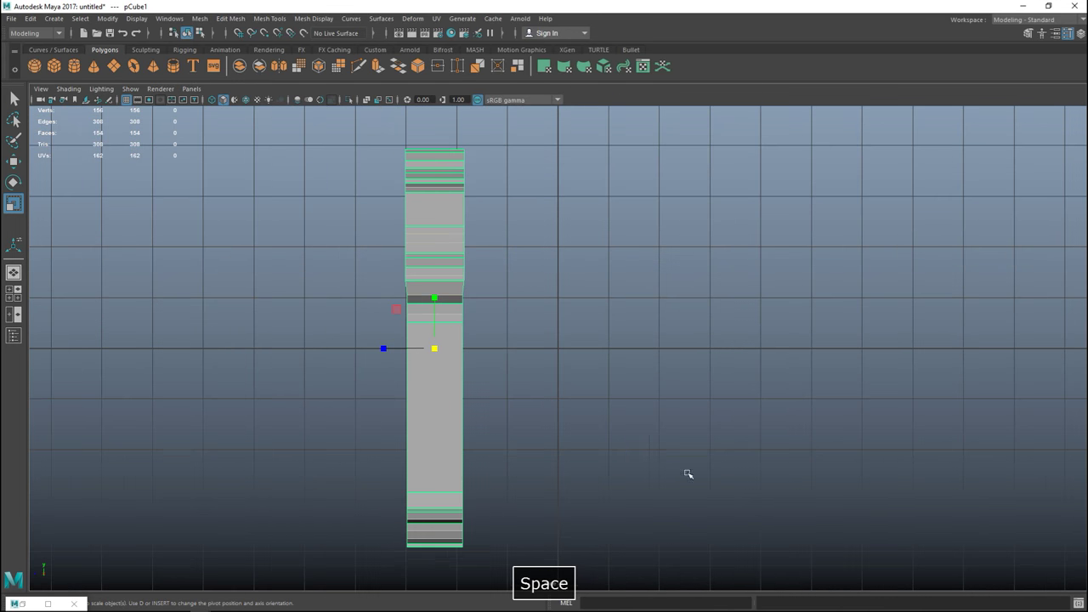
pyautogui.scroll(1, 524, 398)
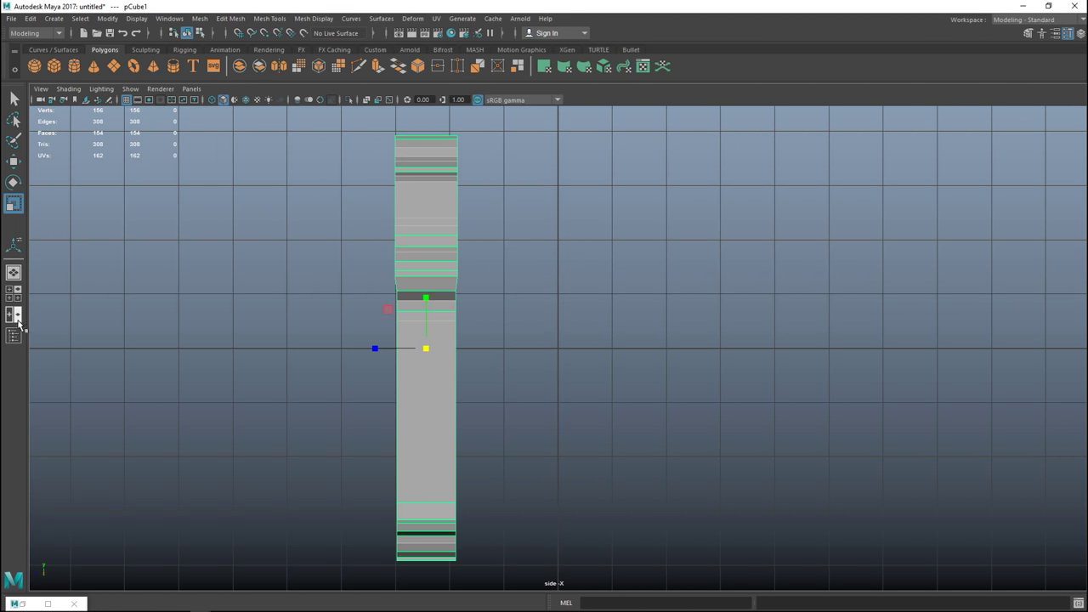
pyautogui.click(13, 293)
pyautogui.press('space')
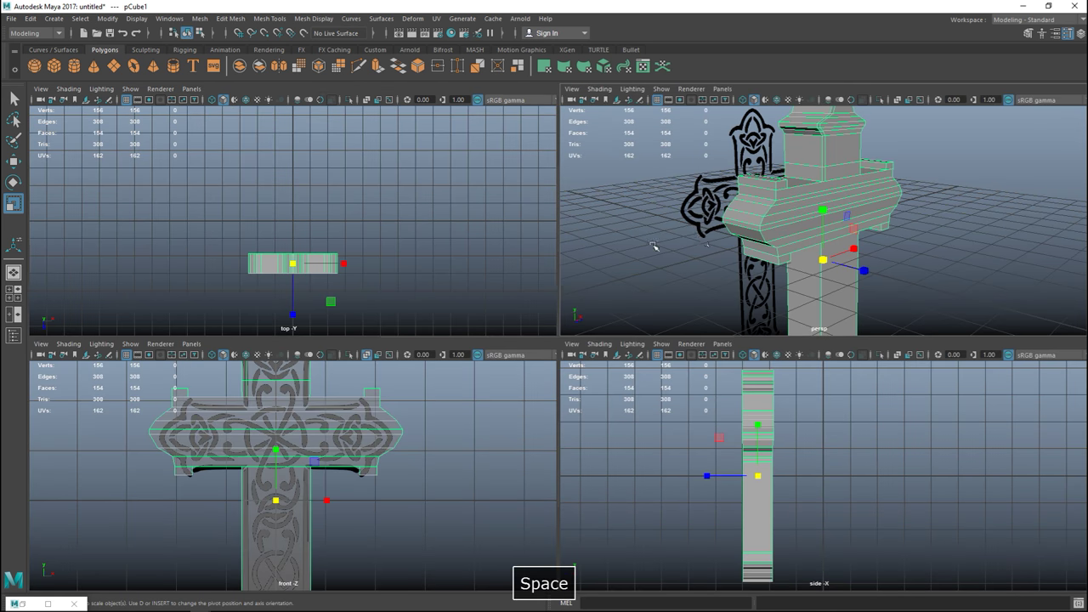
pyautogui.press('space')
pyautogui.press('3')
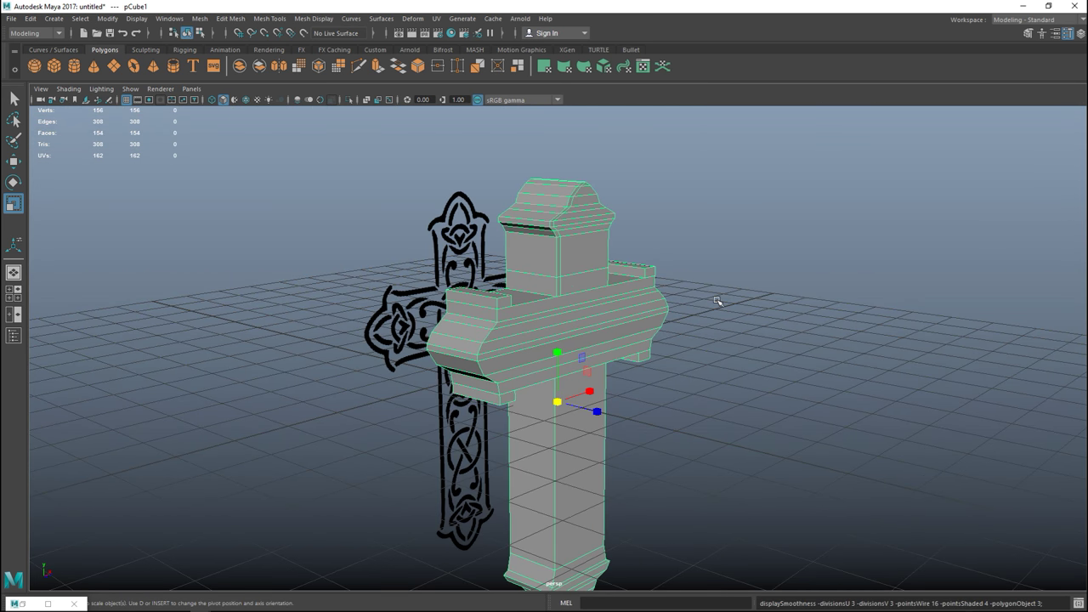
pyautogui.press('1')
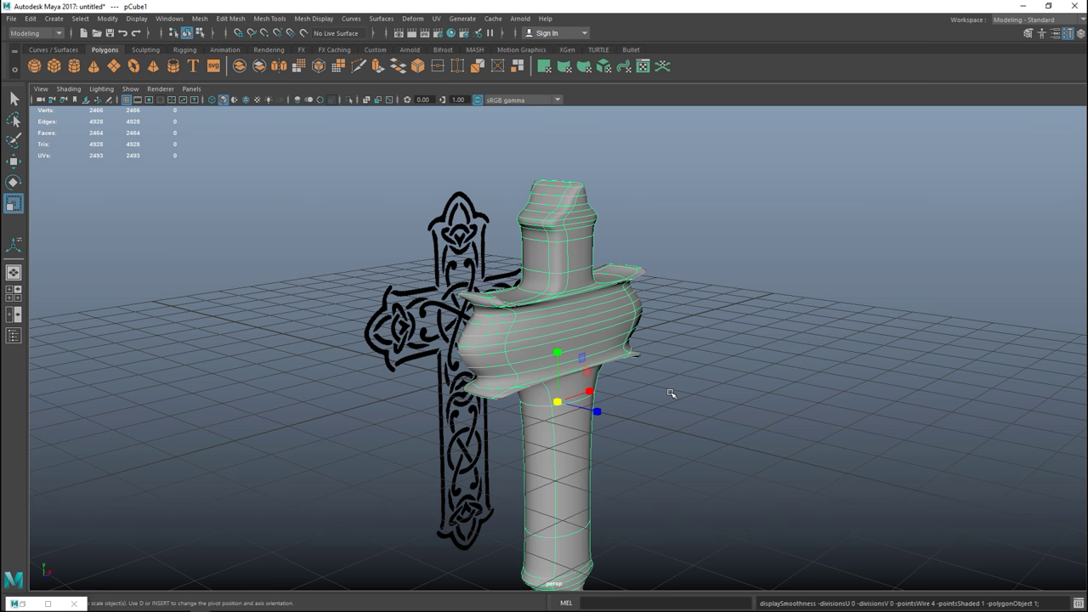
# Insert two lengthwise edge loops around the cross's sides, reaching 300 vertices and 298 faces.
pyautogui.keyDown('alt'); pyautogui.moveTo(644, 382); pyautogui.dragTo(748, 383); pyautogui.keyUp('alt')
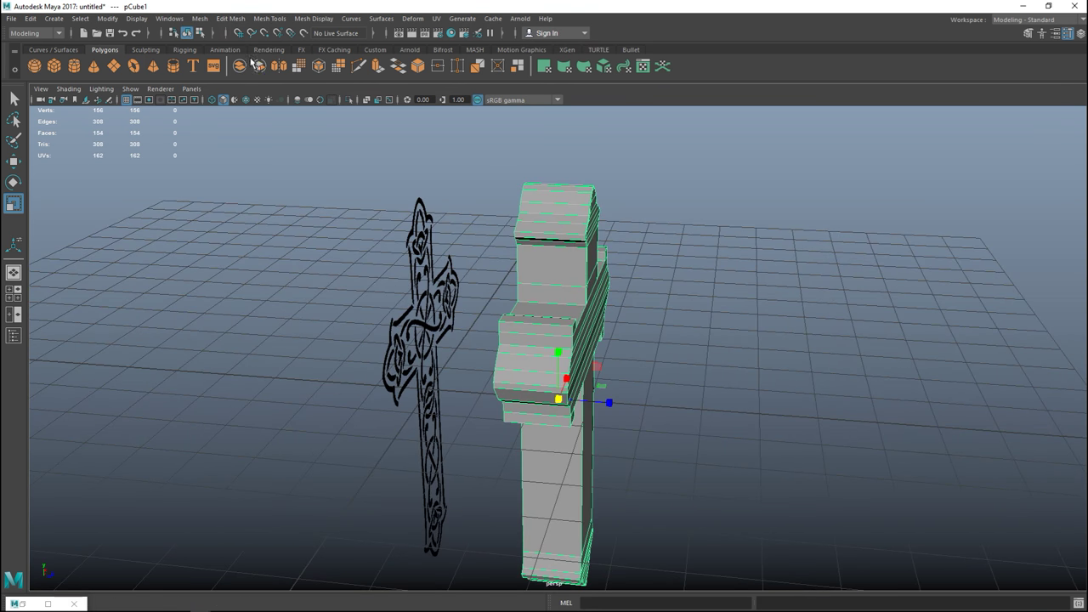
pyautogui.click(230, 19)
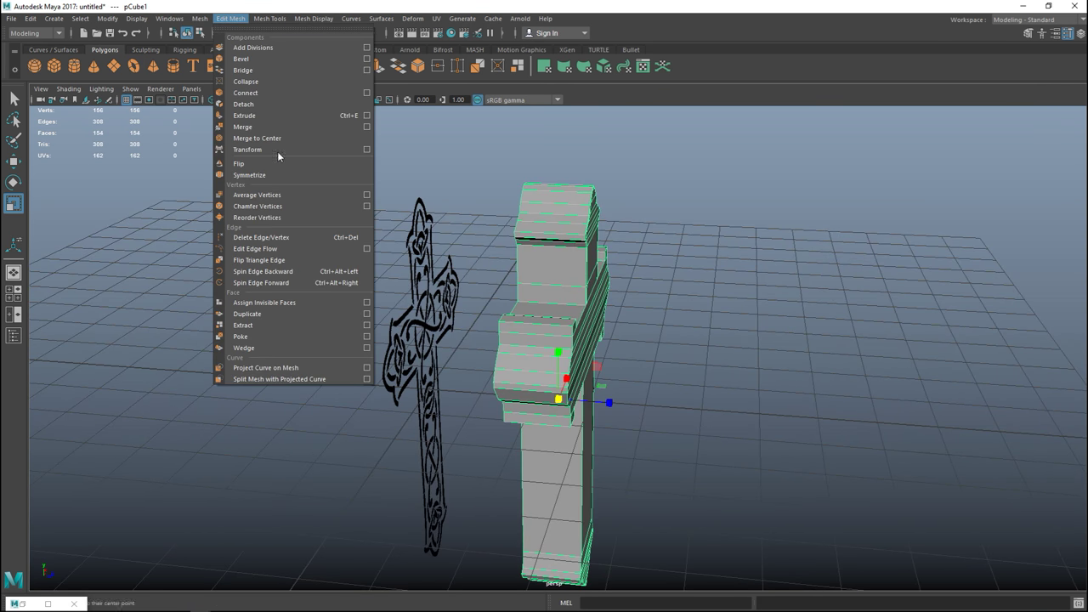
pyautogui.moveTo(258, 19)
pyautogui.click(295, 104)
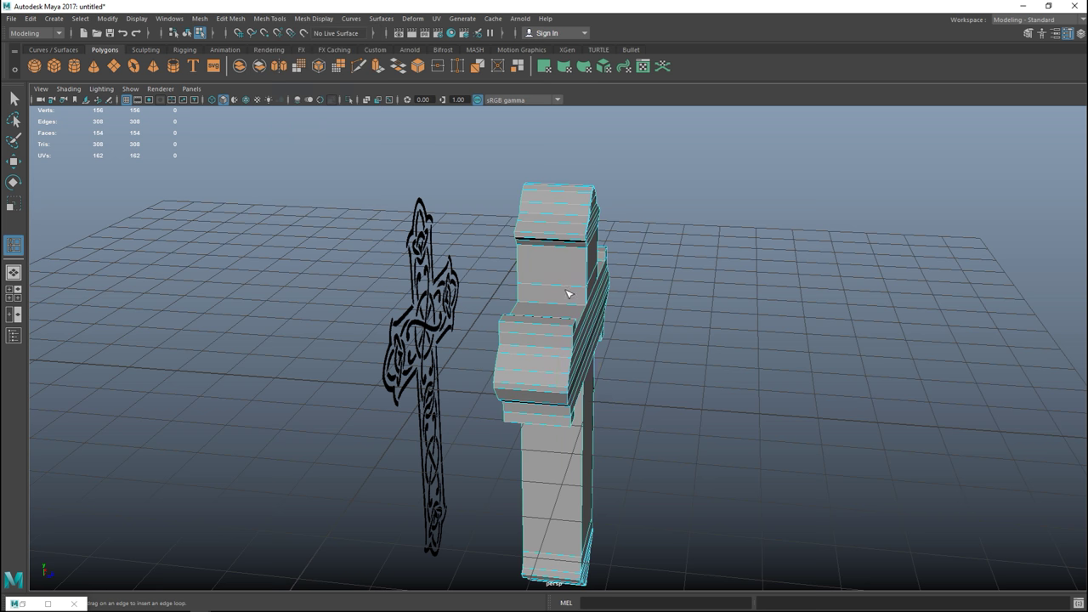
pyautogui.scroll(4, 638, 352)
pyautogui.keyDown('alt'); pyautogui.moveTo(627, 364); pyautogui.dragTo(646, 385); pyautogui.keyUp('alt')
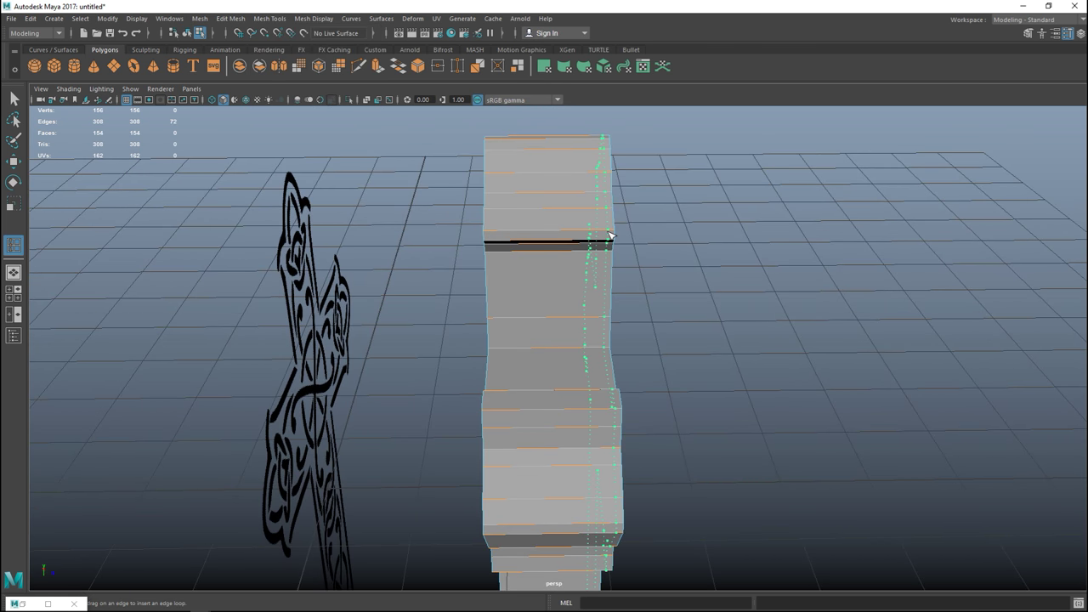
pyautogui.click(614, 236)
pyautogui.moveTo(528, 234); pyautogui.dragTo(491, 238)
pyautogui.keyDown('alt'); pyautogui.moveTo(549, 260); pyautogui.dragTo(693, 366); pyautogui.keyUp('alt')
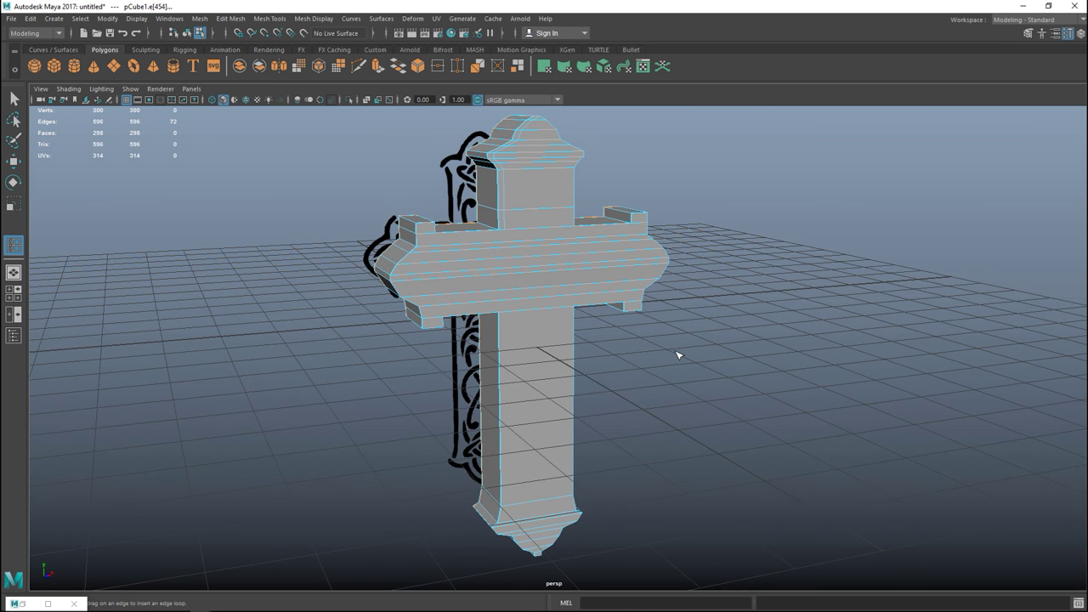
pyautogui.press('q')
pyautogui.moveTo(556, 274); pyautogui.dragTo(655, 272, button='right')
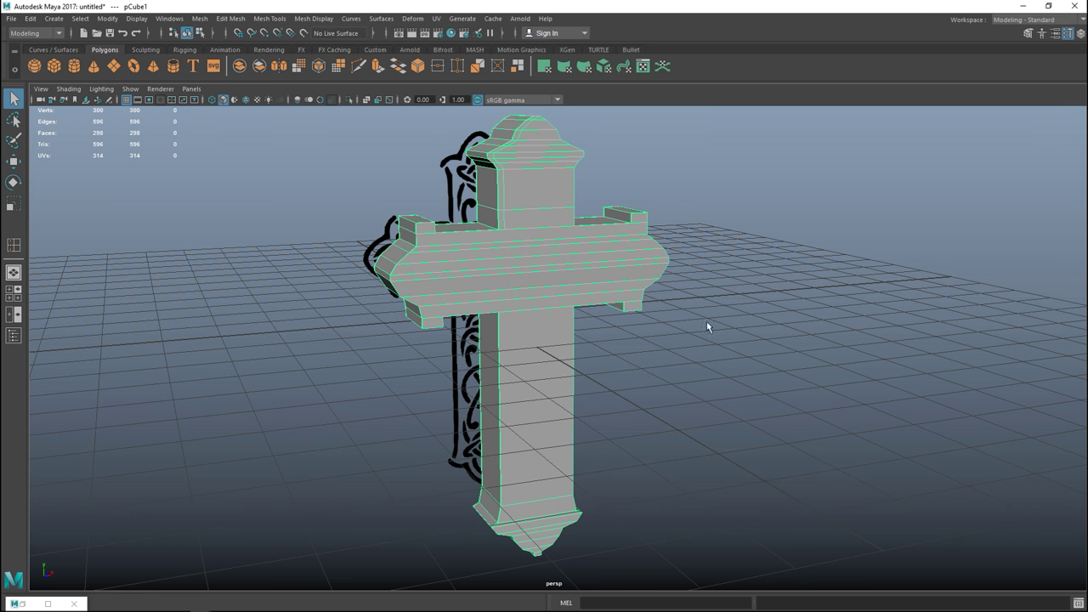
pyautogui.press('3')
pyautogui.click(727, 338)
pyautogui.scroll(-3, 731, 340)
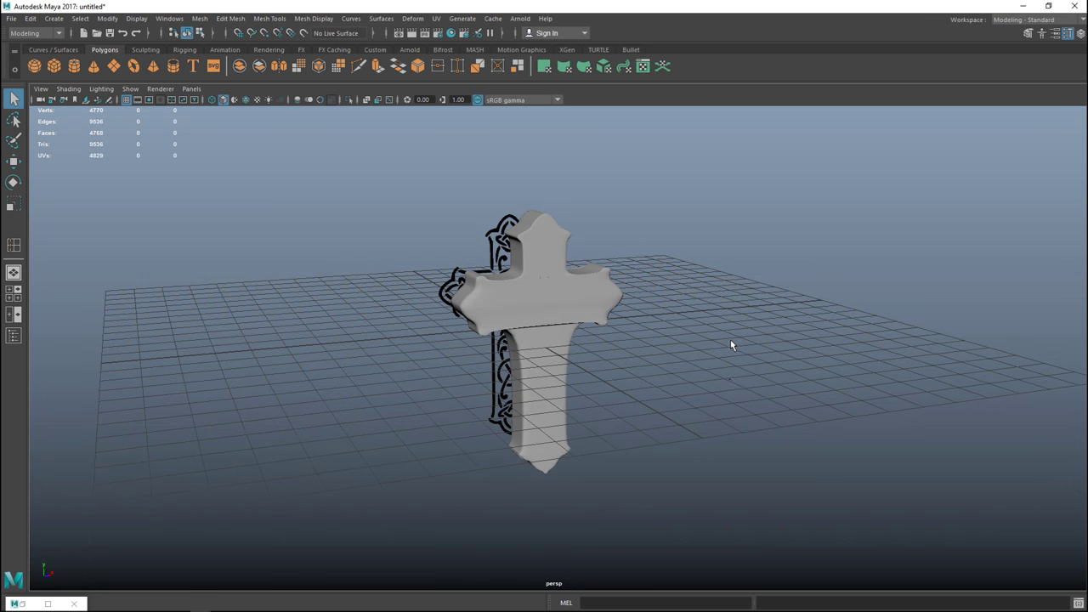
pyautogui.keyDown('alt'); pyautogui.moveTo(731, 342); pyautogui.dragTo(566, 318); pyautogui.keyUp('alt')
pyautogui.scroll(3, 689, 400)
pyautogui.scroll(3, 727, 368)
pyautogui.click(555, 294)
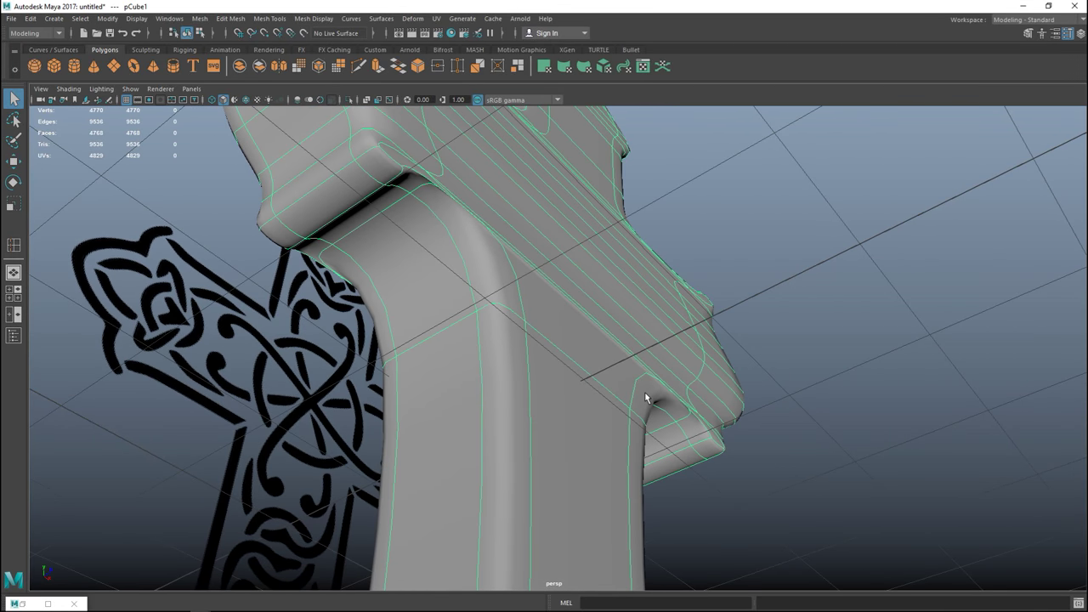
pyautogui.moveTo(645, 398)
pyautogui.keyDown('alt'); pyautogui.mouseDown()
pyautogui.moveTo(544, 376)
pyautogui.moveTo(733, 408)
pyautogui.moveTo(627, 400)
pyautogui.moveTo(639, 406)
pyautogui.mouseUp(); pyautogui.keyUp('alt')
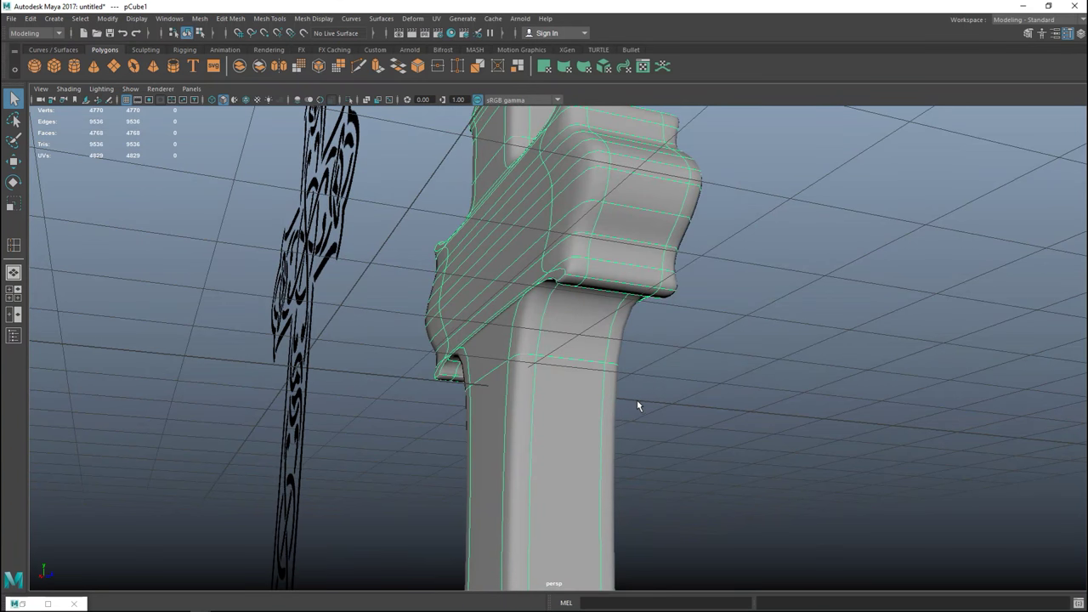
pyautogui.press('1')
pyautogui.scroll(5, 666, 390)
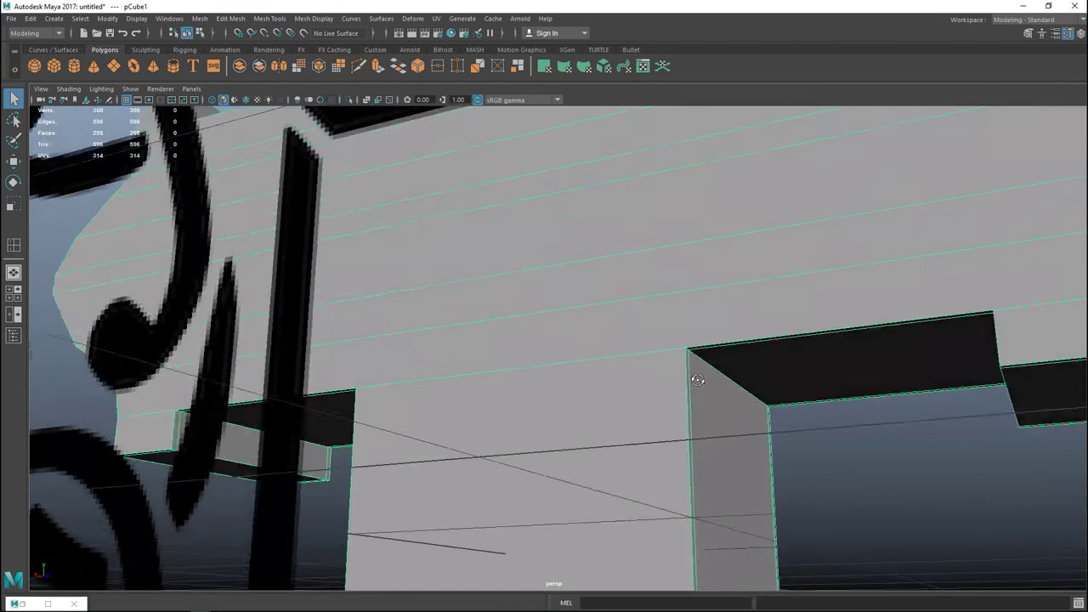
# Insert an edge loop under the crossbar where it meets the stem.
pyautogui.keyDown('alt'); pyautogui.moveTo(697, 380); pyautogui.dragTo(689, 374); pyautogui.keyUp('alt')
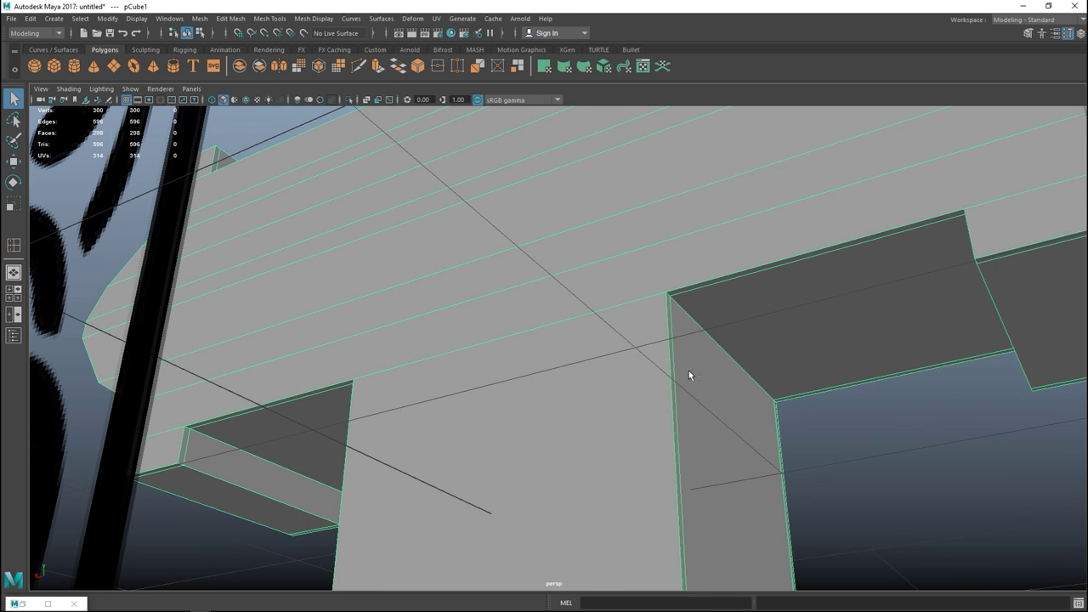
pyautogui.click(270, 19)
pyautogui.click(337, 104)
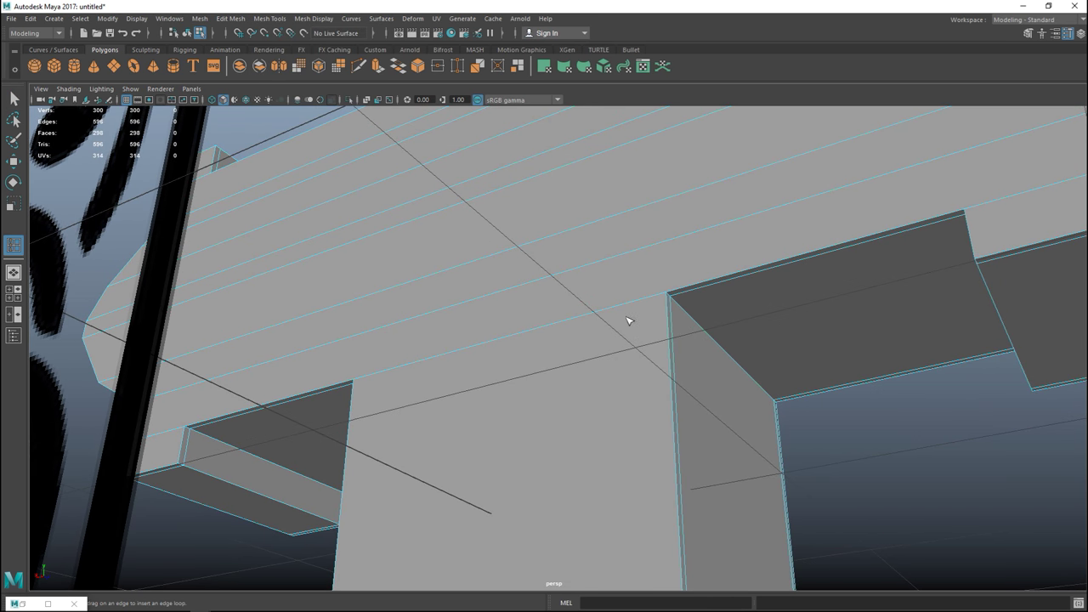
pyautogui.click(670, 302)
pyautogui.press('q')
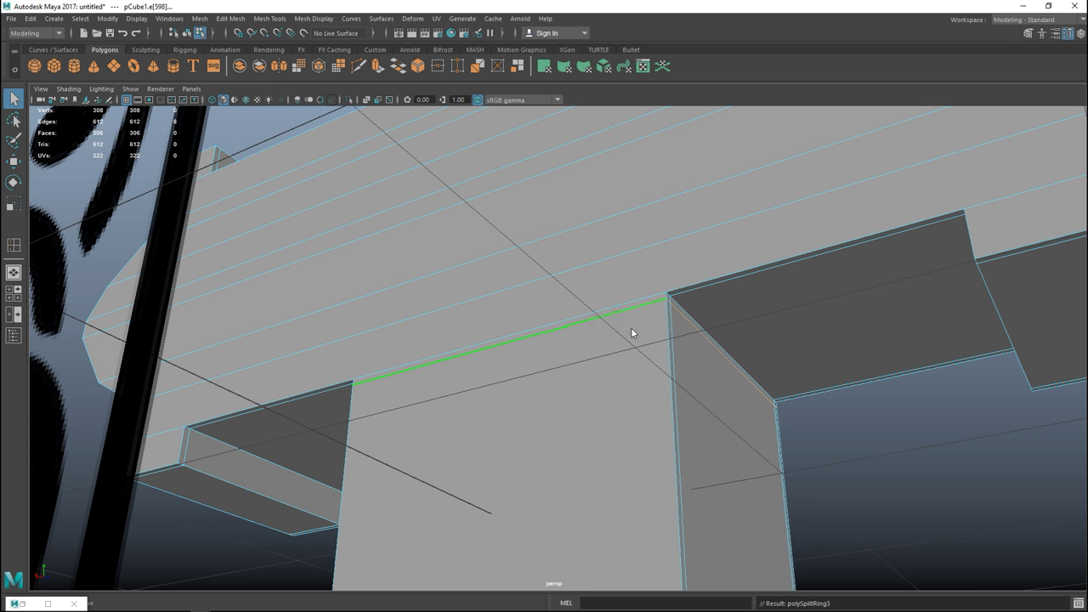
# Return to object selection and preview the cross with smoothing (3).
pyautogui.rightClick(631, 274)
pyautogui.rightClick(675, 258)
pyautogui.moveTo(680, 261); pyautogui.dragTo(718, 245, button='right')
pyautogui.press('3')
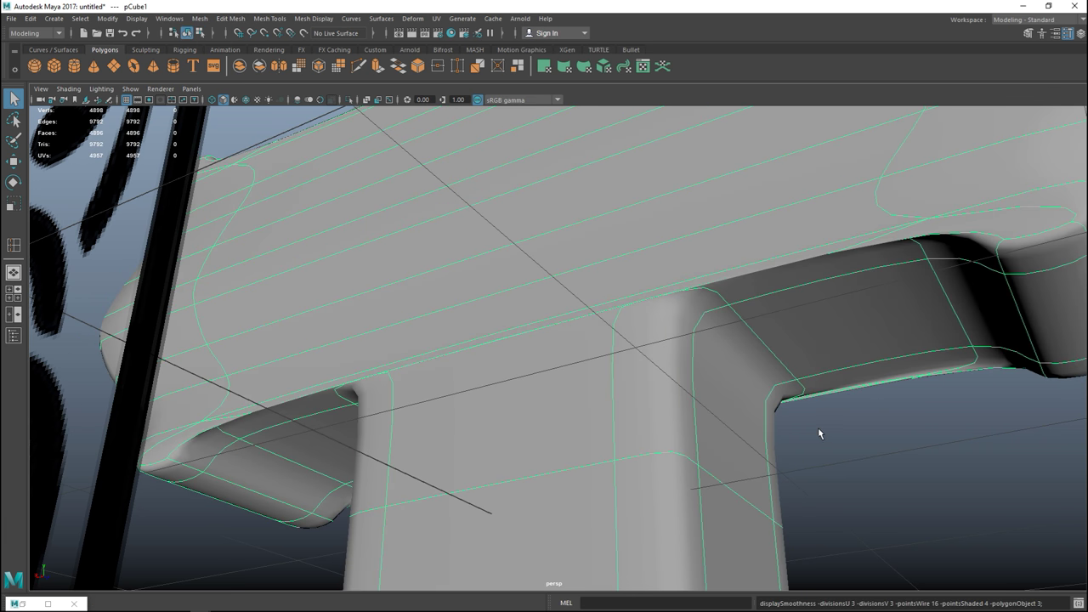
pyautogui.click(820, 432)
pyautogui.scroll(-2, 826, 434)
pyautogui.scroll(-5, 825, 428)
# Inspect the smoothed cross beside the stencil from several angles, then reselect the cross.
pyautogui.keyDown('alt'); pyautogui.moveTo(847, 479); pyautogui.dragTo(757, 499); pyautogui.keyUp('alt')
pyautogui.scroll(-3, 765, 429)
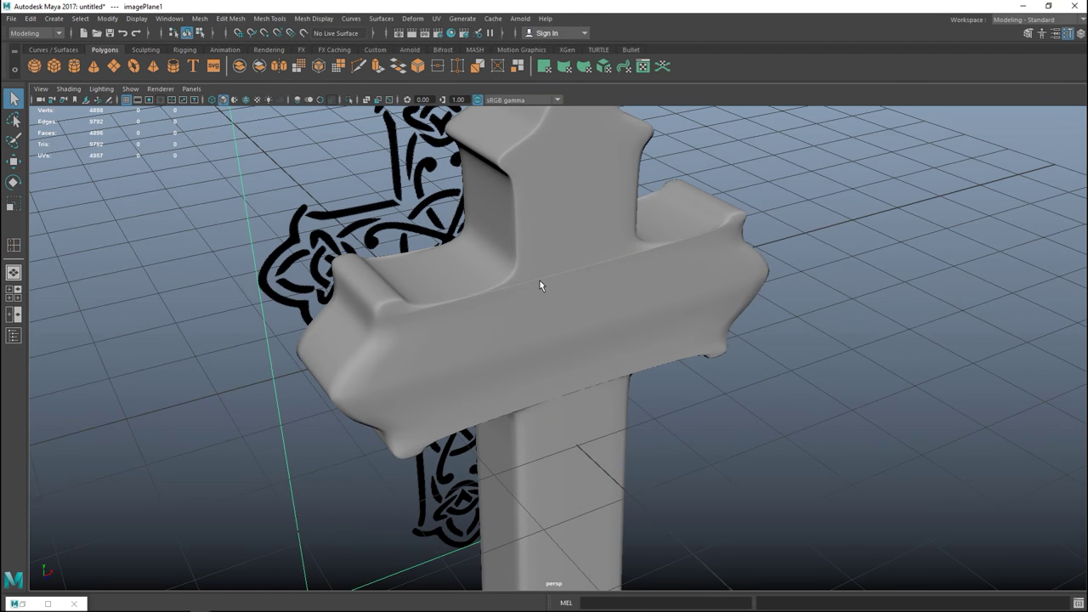
pyautogui.keyDown('alt'); pyautogui.moveTo(631, 364); pyautogui.dragTo(738, 423); pyautogui.keyUp('alt')
pyautogui.scroll(4, 739, 422)
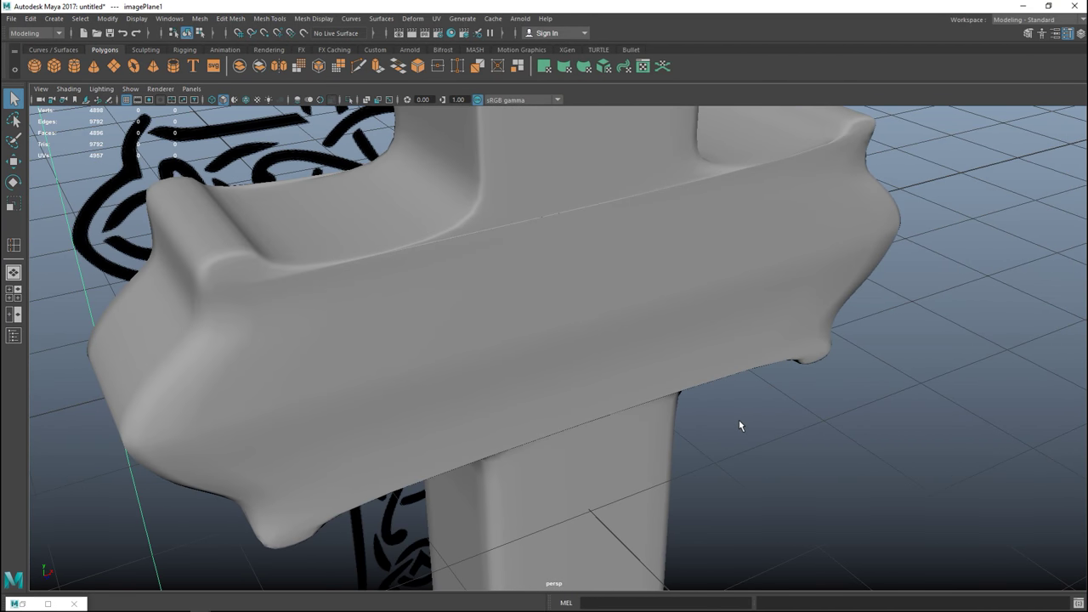
pyautogui.scroll(-4, 739, 422)
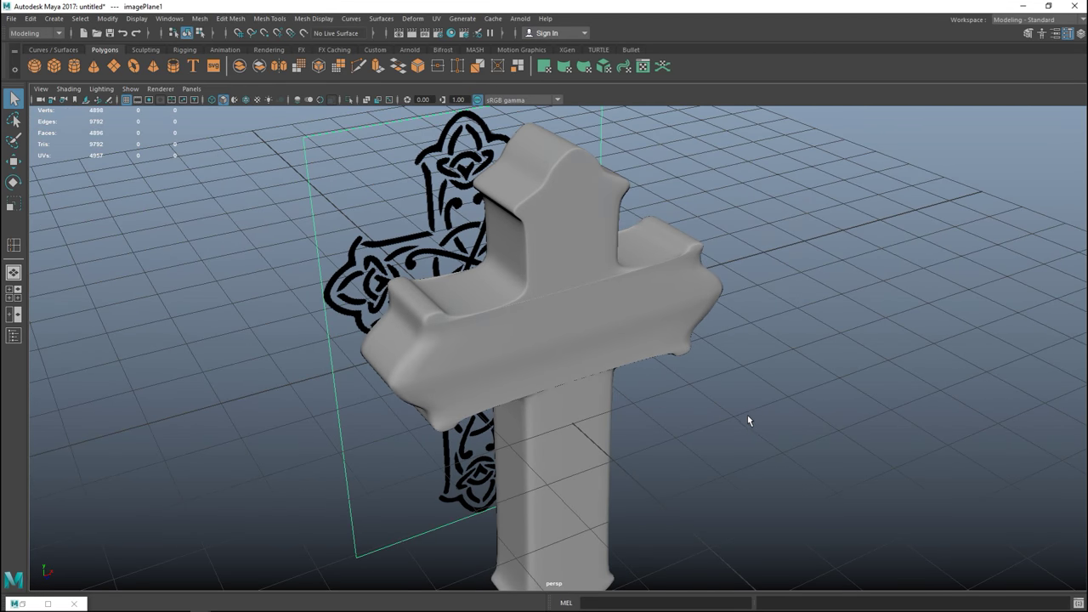
pyautogui.keyDown('alt'); pyautogui.moveTo(748, 420); pyautogui.dragTo(724, 409); pyautogui.keyUp('alt')
pyautogui.scroll(-3, 819, 375)
pyautogui.scroll(2, 724, 408)
pyautogui.click(582, 349)
# Turn off smooth preview and apply Mesh > Smooth, subdividing the cross to 1224 faces.
pyautogui.press('1')
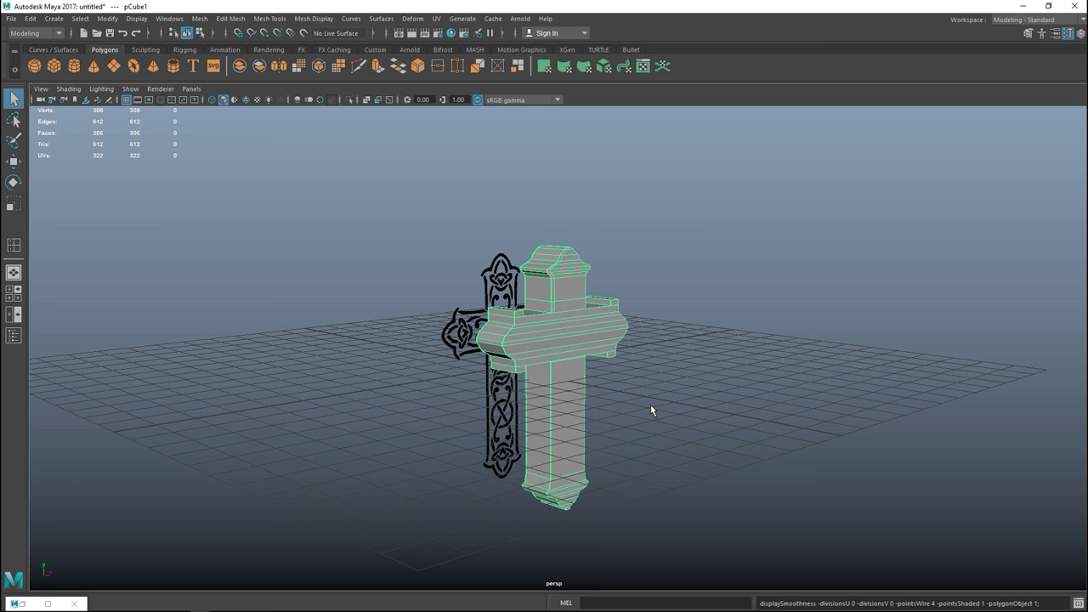
pyautogui.click(198, 18)
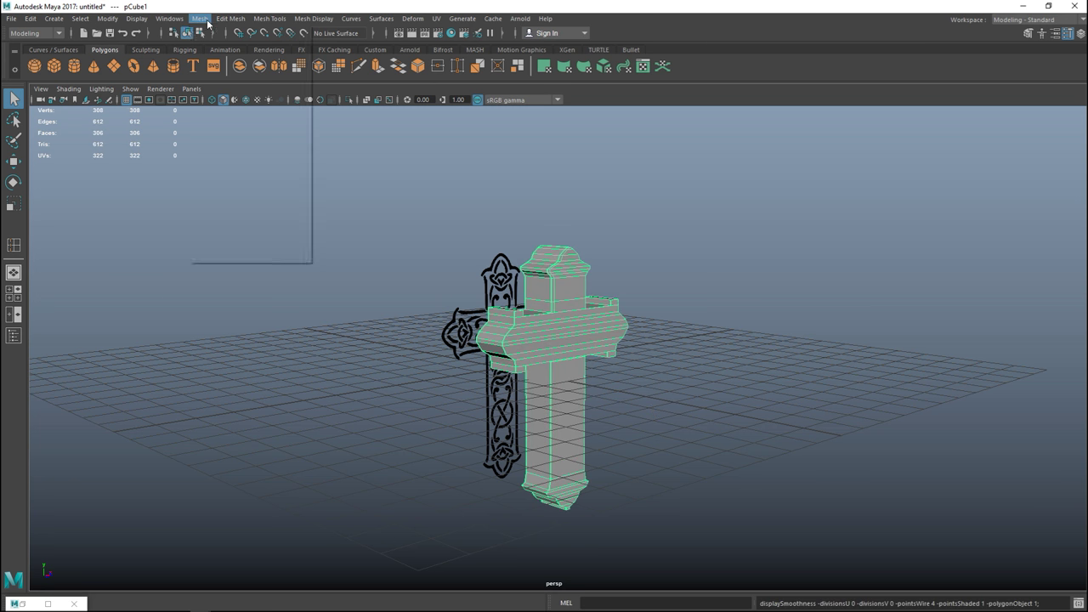
pyautogui.click(251, 129)
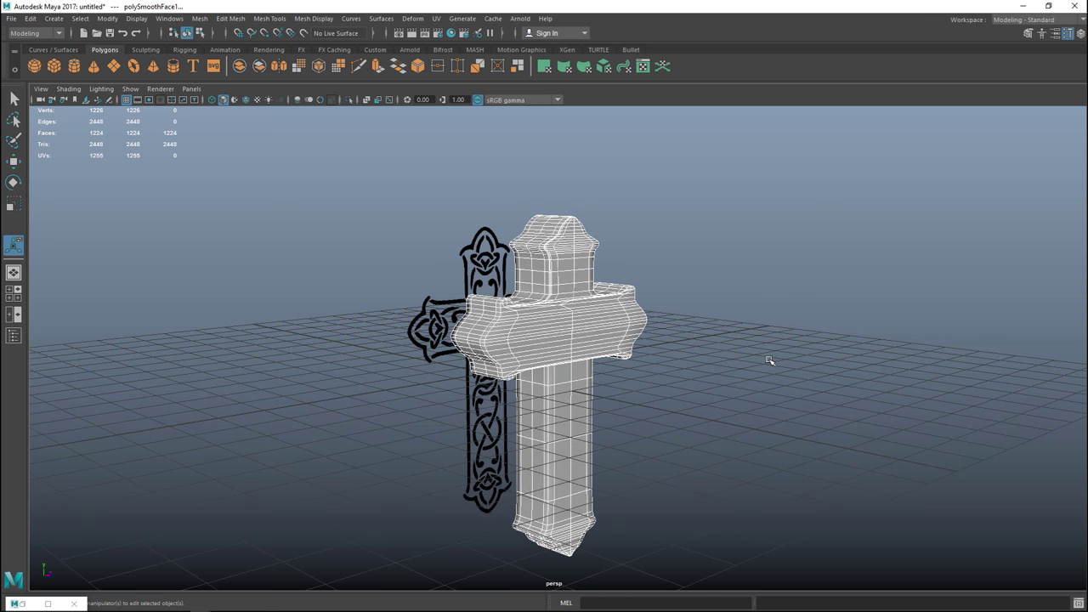
pyautogui.click(771, 365)
pyautogui.scroll(3, 773, 370)
pyautogui.keyDown('alt'); pyautogui.moveTo(775, 372); pyautogui.dragTo(771, 401); pyautogui.keyUp('alt')
pyautogui.keyDown('alt'); pyautogui.moveTo(771, 402); pyautogui.dragTo(688, 382, button='middle'); pyautogui.keyUp('alt')
pyautogui.click(499, 282)
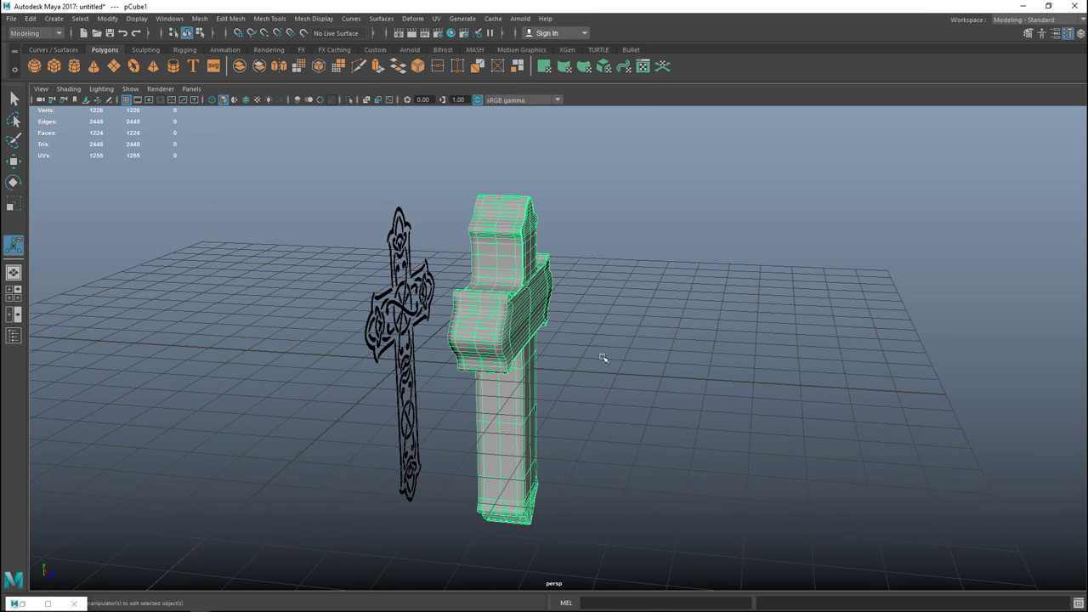
# Apply automatic UV projection to the cross and open the UV Editor.
pyautogui.click(436, 19)
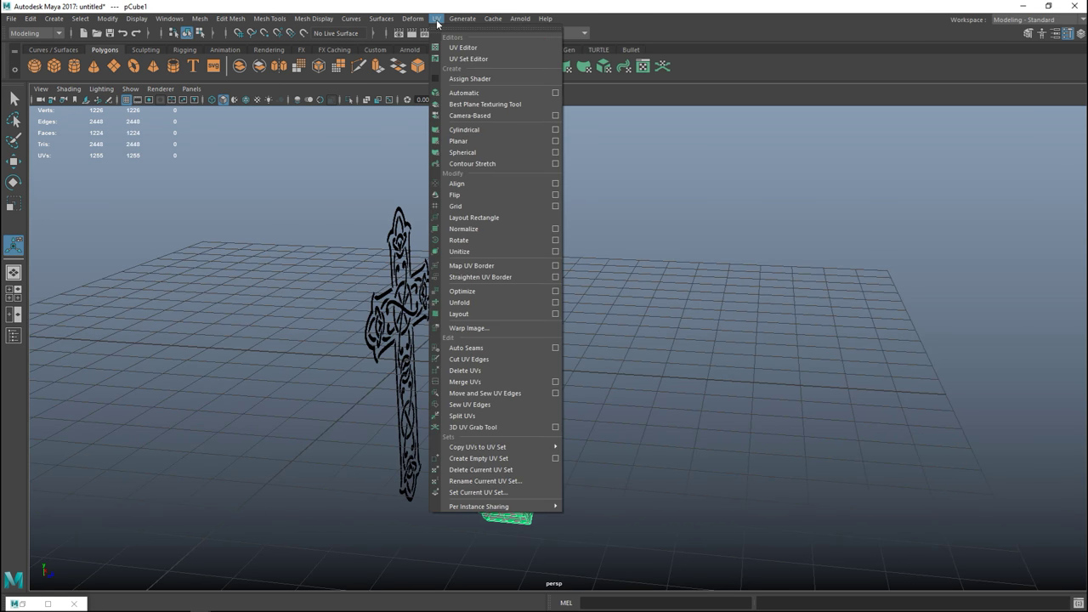
pyautogui.click(464, 92)
pyautogui.scroll(2, 695, 334)
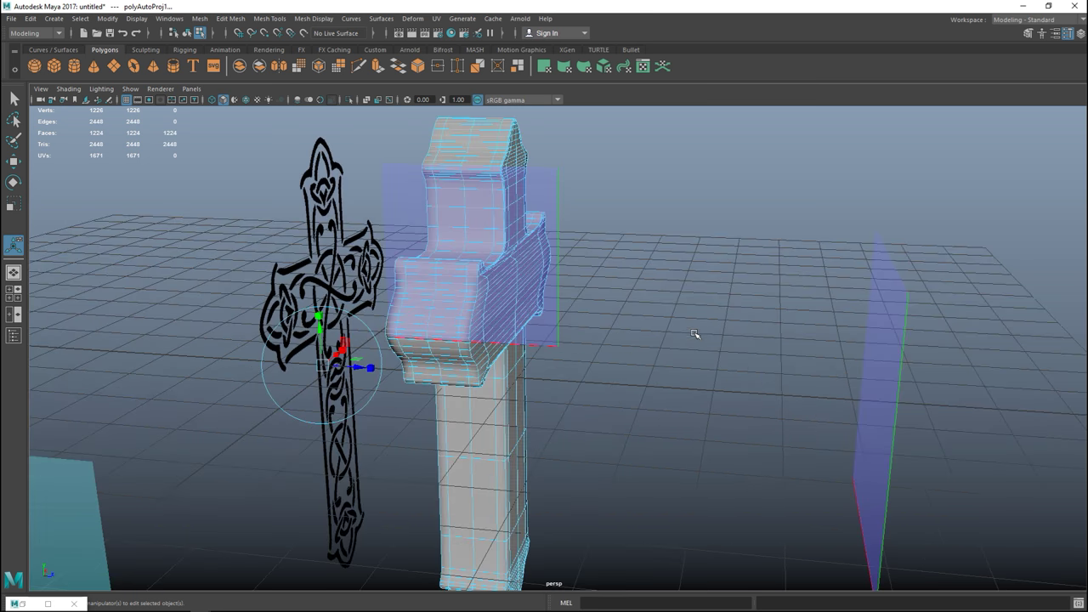
pyautogui.click(438, 19)
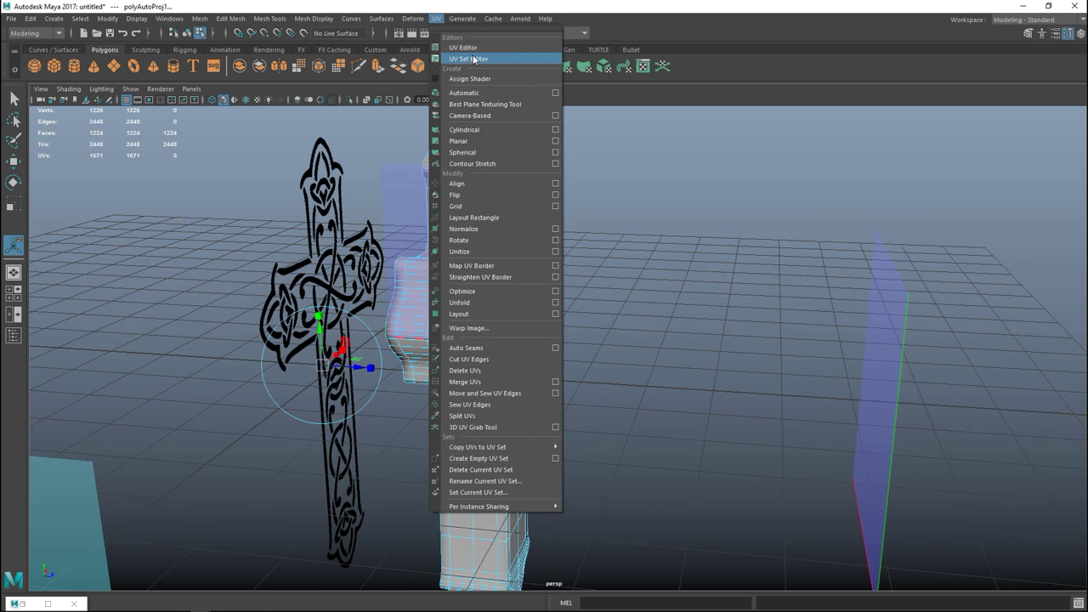
pyautogui.click(455, 42)
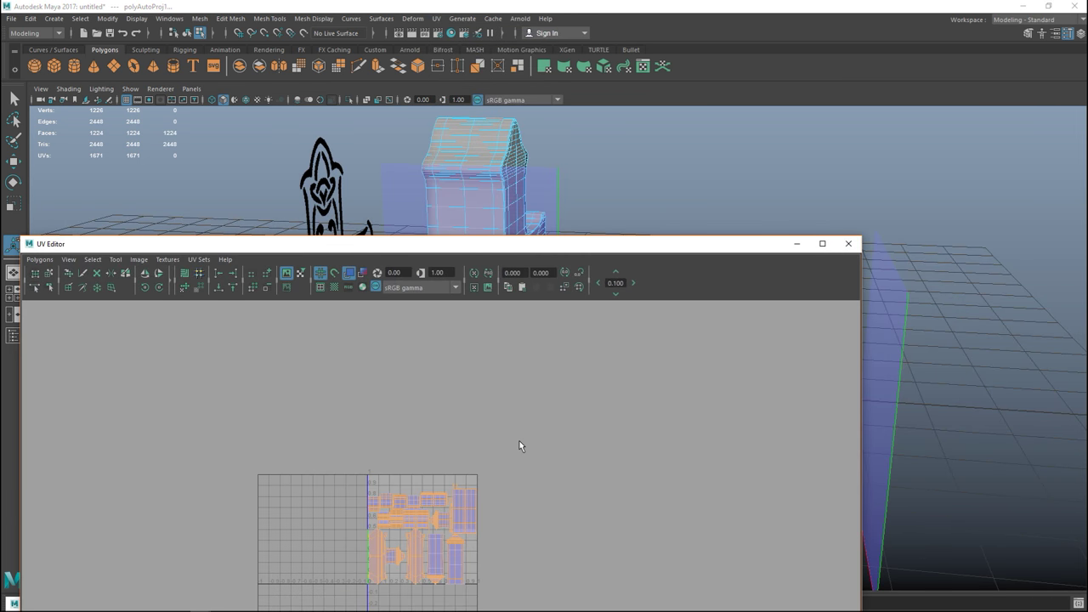
pyautogui.keyDown('alt'); pyautogui.moveTo(521, 447); pyautogui.dragTo(672, 332, button='middle'); pyautogui.keyUp('alt')
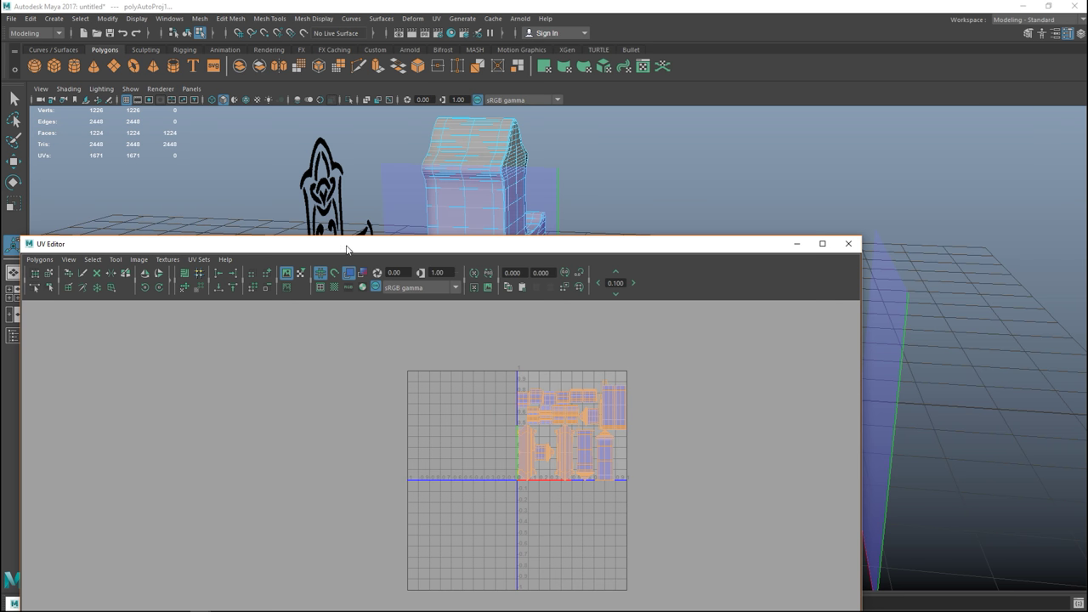
# Sew the UV pieces into one shell and dock the UV Editor beside the viewport.
pyautogui.moveTo(346, 248); pyautogui.dragTo(395, 184)
pyautogui.keyDown('alt'); pyautogui.moveTo(530, 286); pyautogui.dragTo(592, 345, button='right'); pyautogui.keyUp('alt')
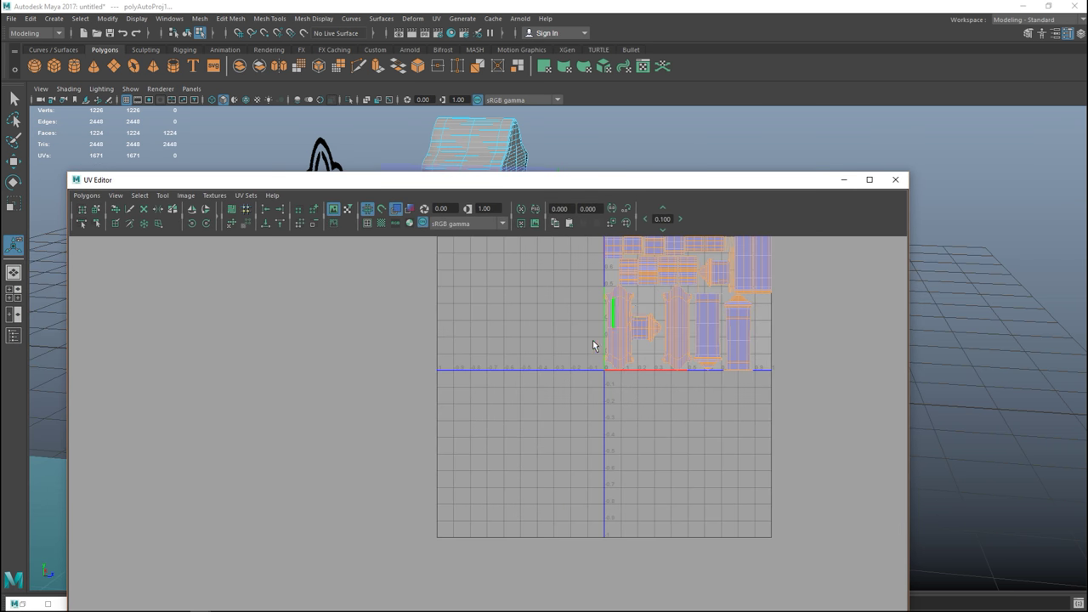
pyautogui.keyDown('alt'); pyautogui.moveTo(630, 330); pyautogui.dragTo(478, 422, button='middle'); pyautogui.keyUp('alt')
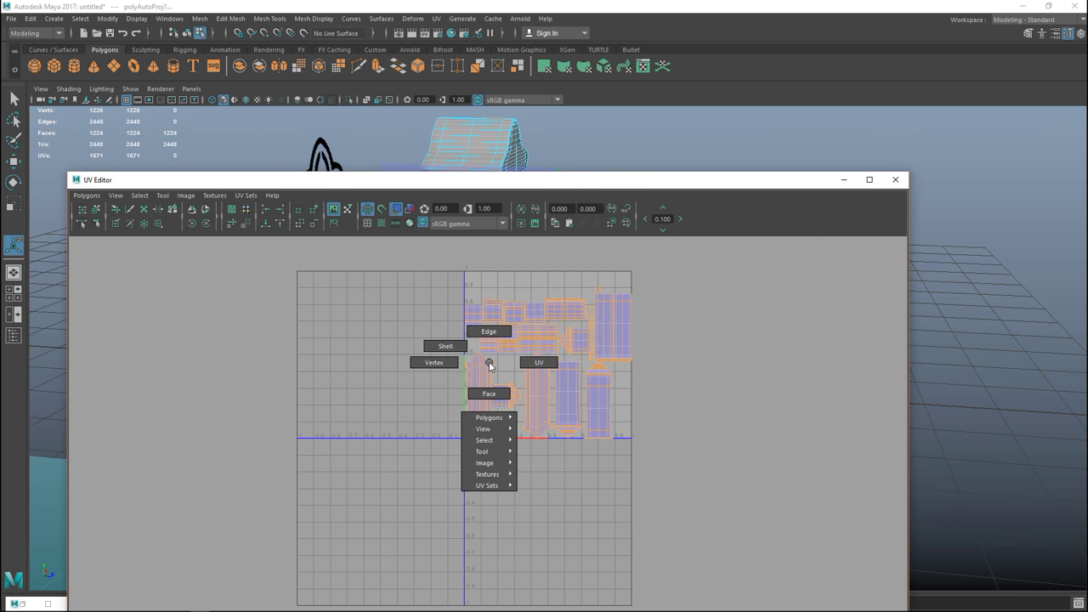
pyautogui.moveTo(489, 366); pyautogui.dragTo(442, 343, button='right')
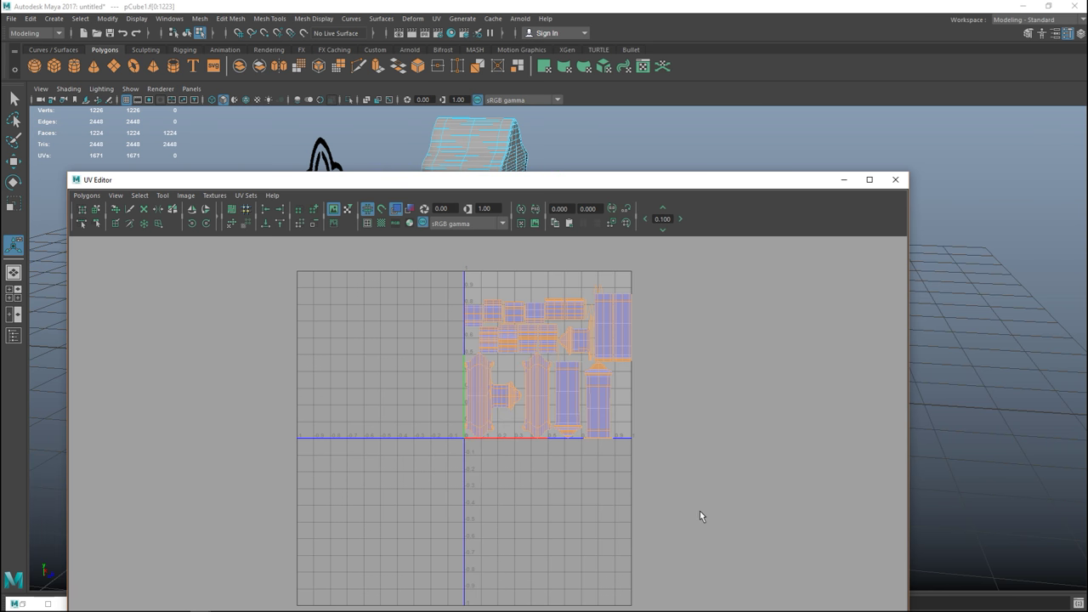
pyautogui.click(86, 196)
pyautogui.click(178, 573)
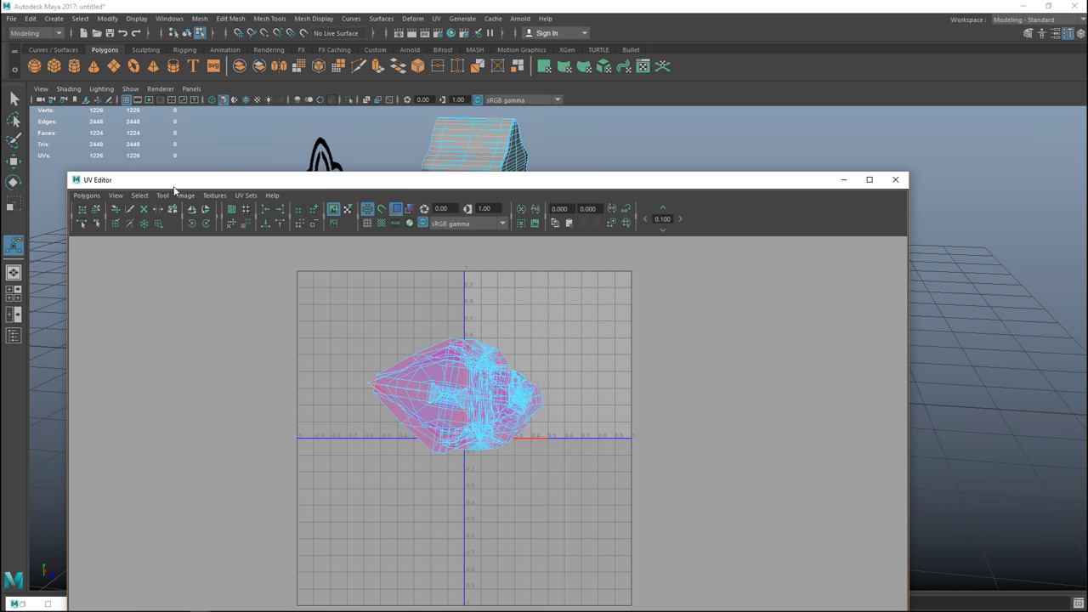
pyautogui.moveTo(164, 184); pyautogui.dragTo(760, 111)
# Cut the UVs along an edge at the upright's inner corner.
pyautogui.keyDown('alt'); pyautogui.moveTo(476, 280); pyautogui.dragTo(450, 219); pyautogui.keyUp('alt')
pyautogui.moveTo(449, 220); pyautogui.dragTo(446, 183, button='right')
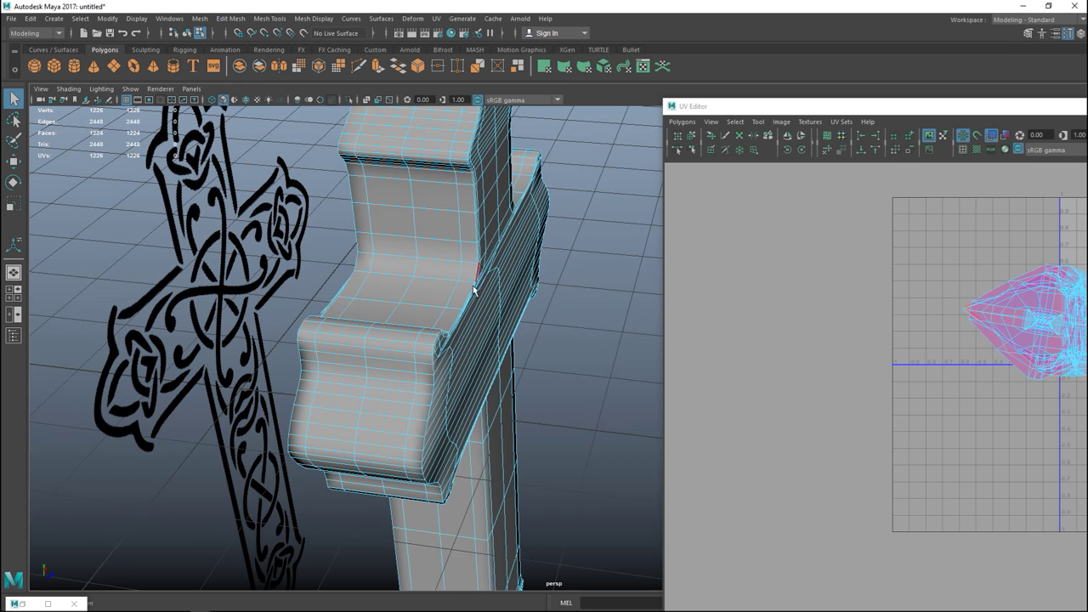
pyautogui.scroll(3, 466, 283)
pyautogui.scroll(3, 450, 255)
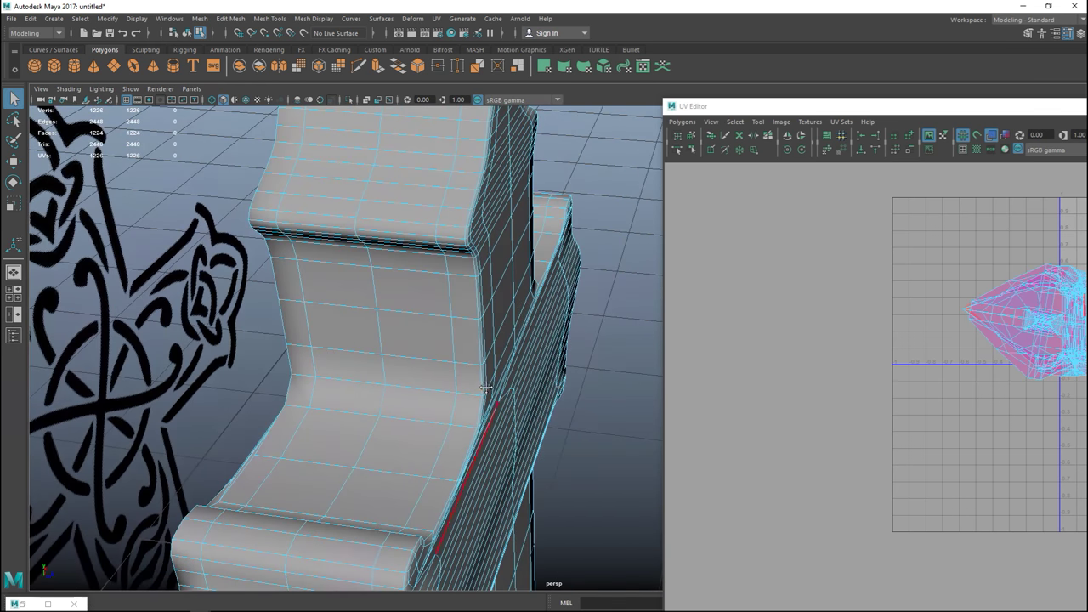
pyautogui.scroll(3, 459, 314)
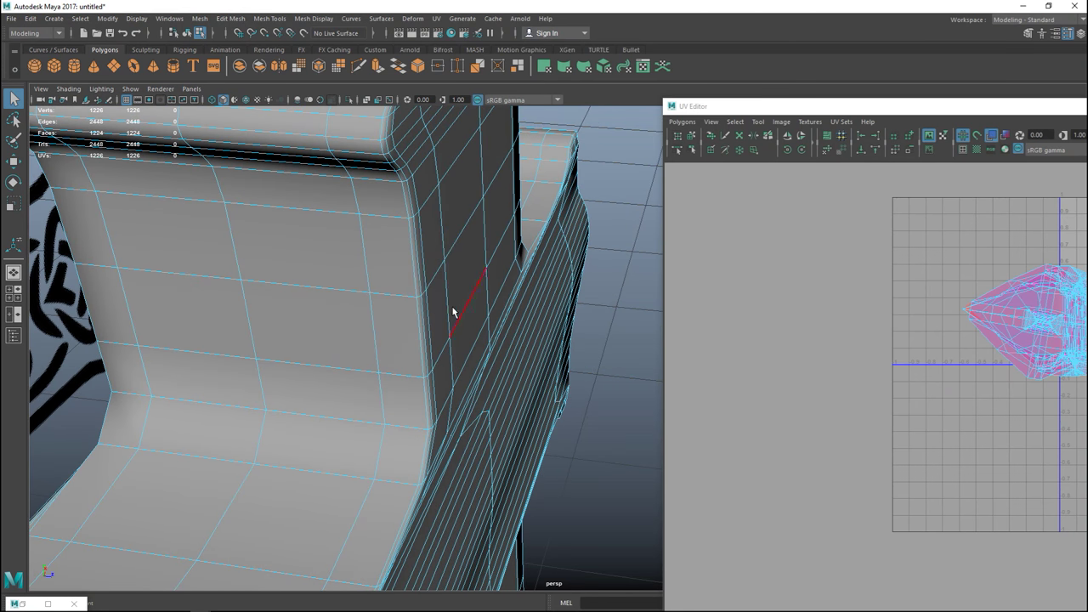
pyautogui.click(414, 272)
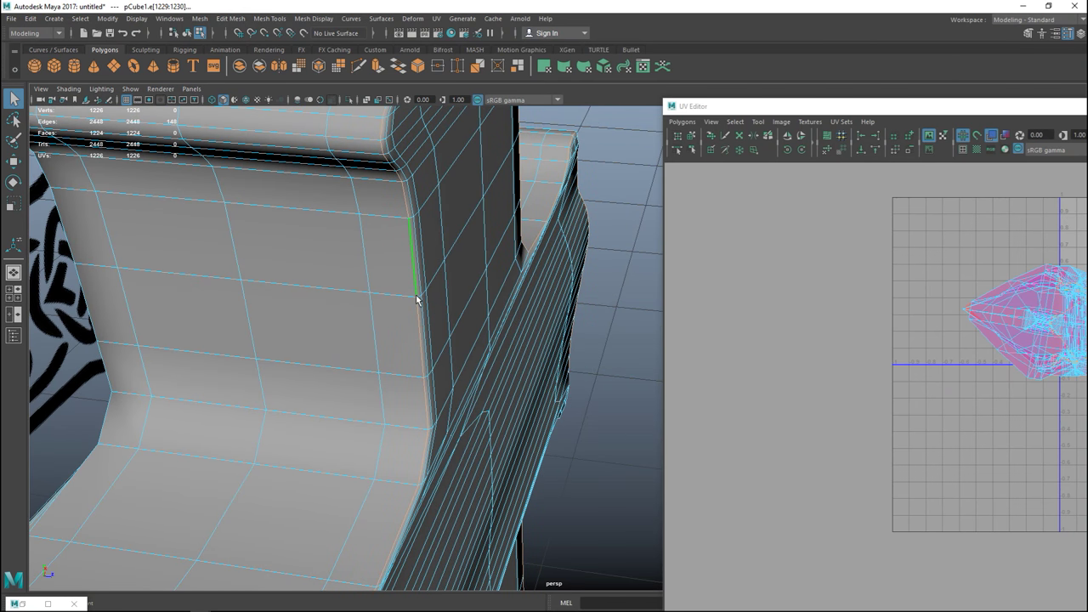
pyautogui.click(681, 122)
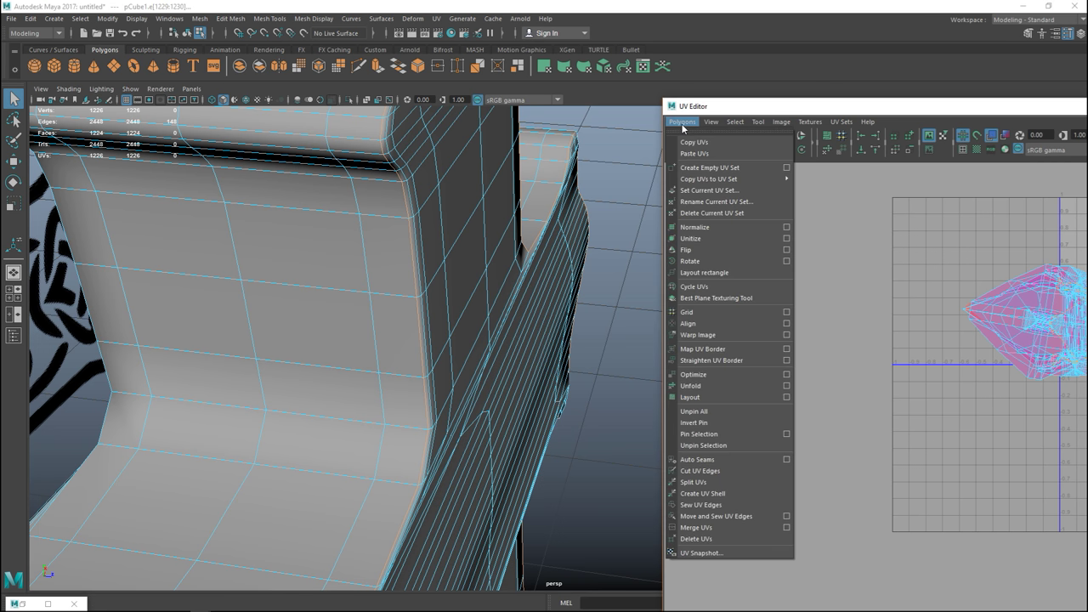
pyautogui.click(729, 471)
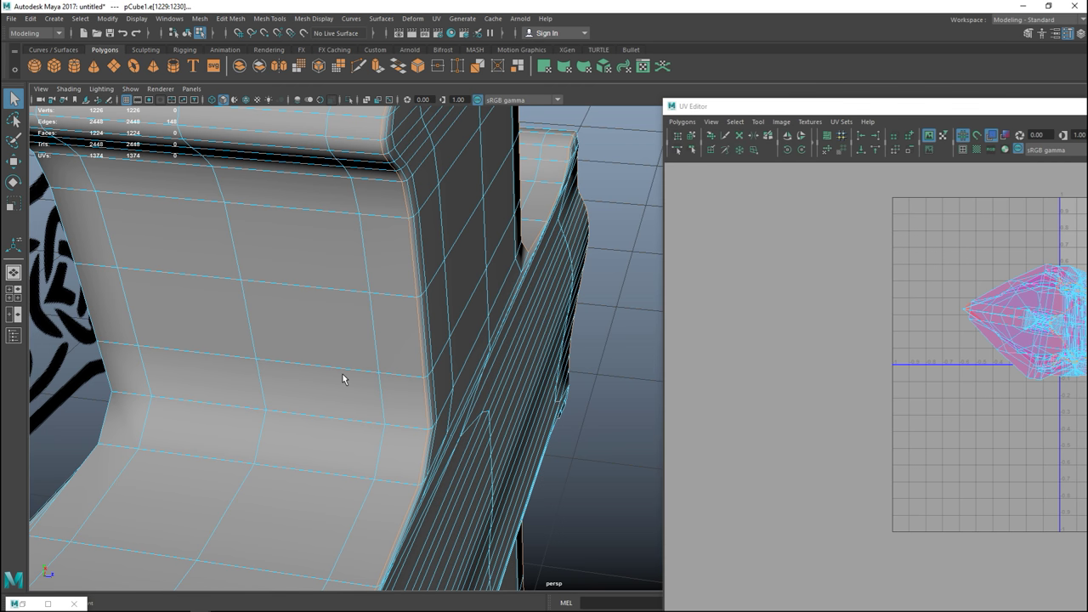
# Cut the UVs along a second, lower seam edge on the mesh.
pyautogui.keyDown('alt'); pyautogui.moveTo(343, 379); pyautogui.dragTo(464, 394); pyautogui.keyUp('alt')
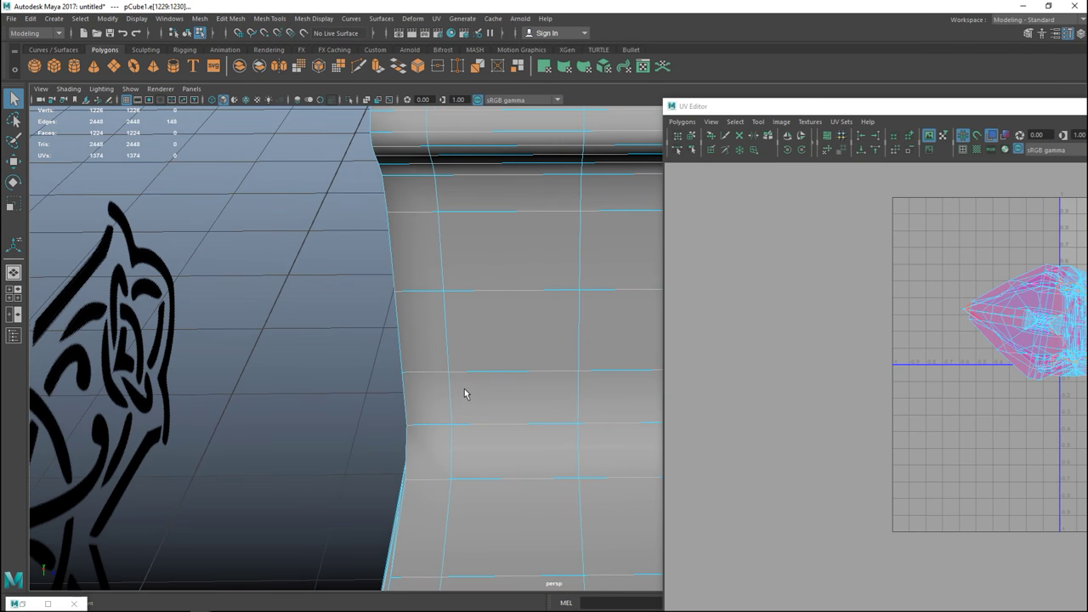
pyautogui.click(393, 289)
pyautogui.click(527, 371)
pyautogui.keyDown('alt'); pyautogui.moveTo(527, 372); pyautogui.dragTo(398, 324); pyautogui.keyUp('alt')
pyautogui.press('f')
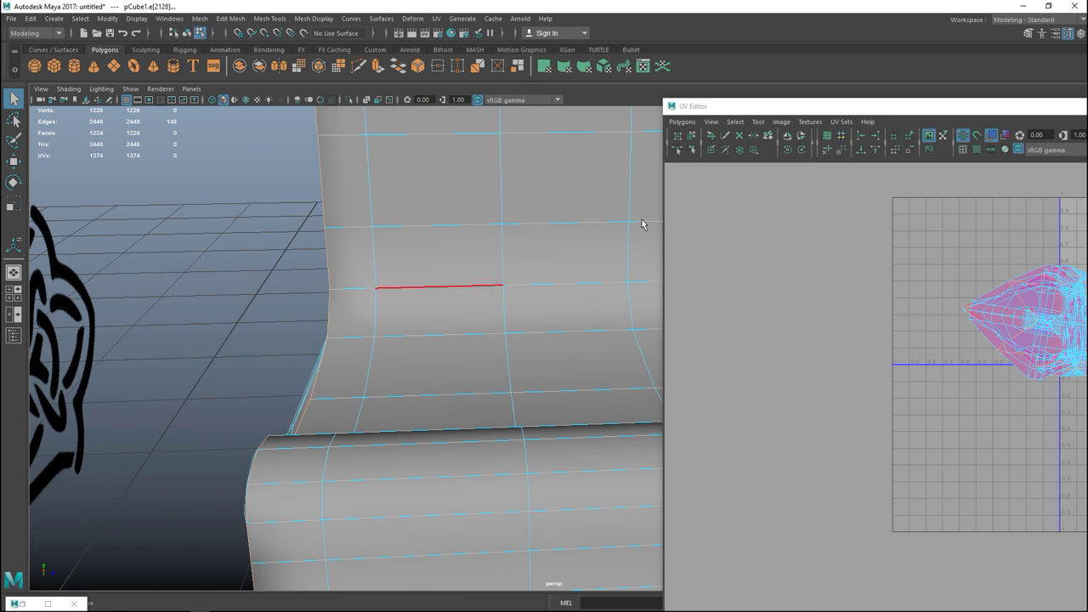
pyautogui.click(681, 124)
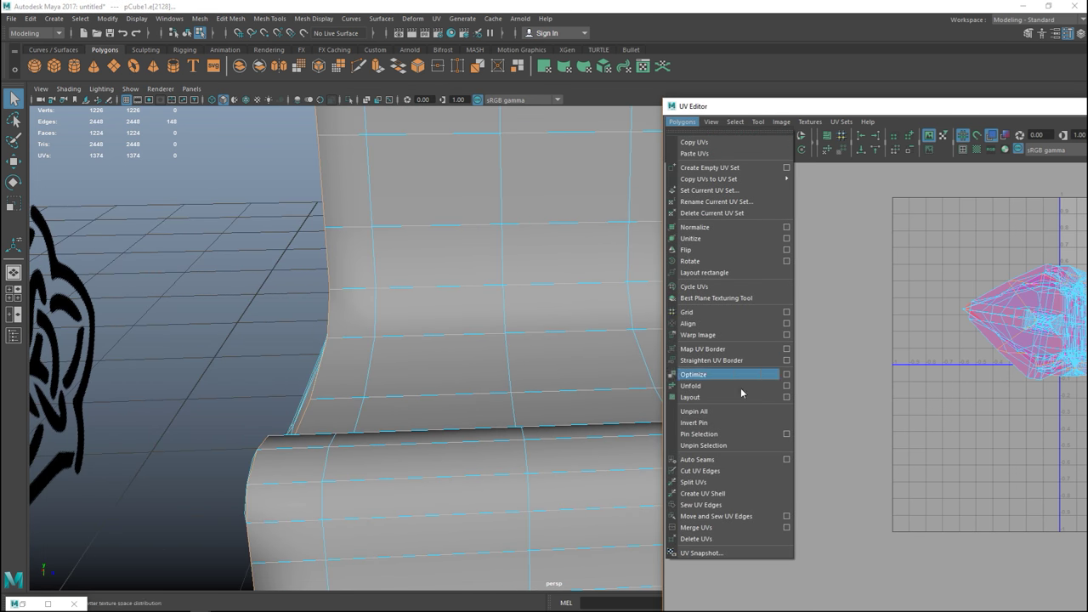
pyautogui.click(715, 473)
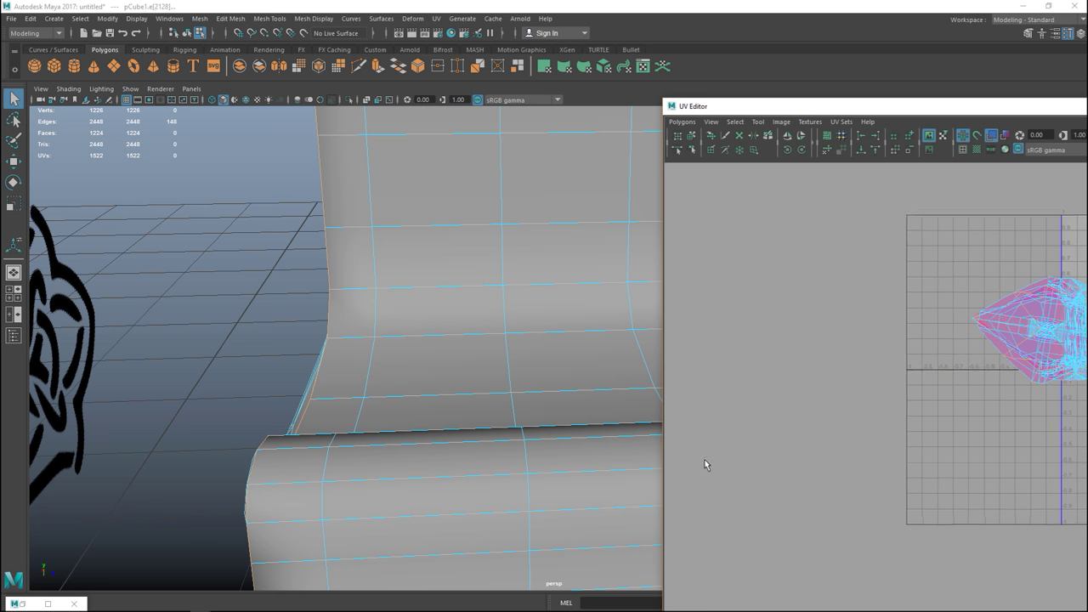
pyautogui.keyDown('alt'); pyautogui.moveTo(544, 400); pyautogui.dragTo(400, 398); pyautogui.keyUp('alt')
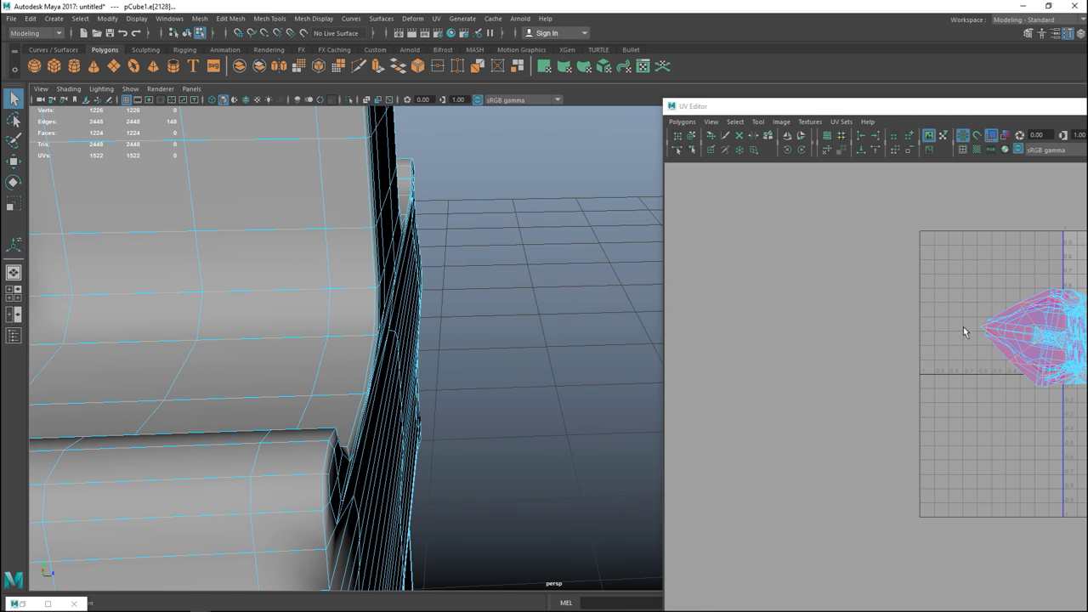
# Select all UV faces and unfold them into flat shells.
pyautogui.moveTo(867, 106); pyautogui.dragTo(541, 91)
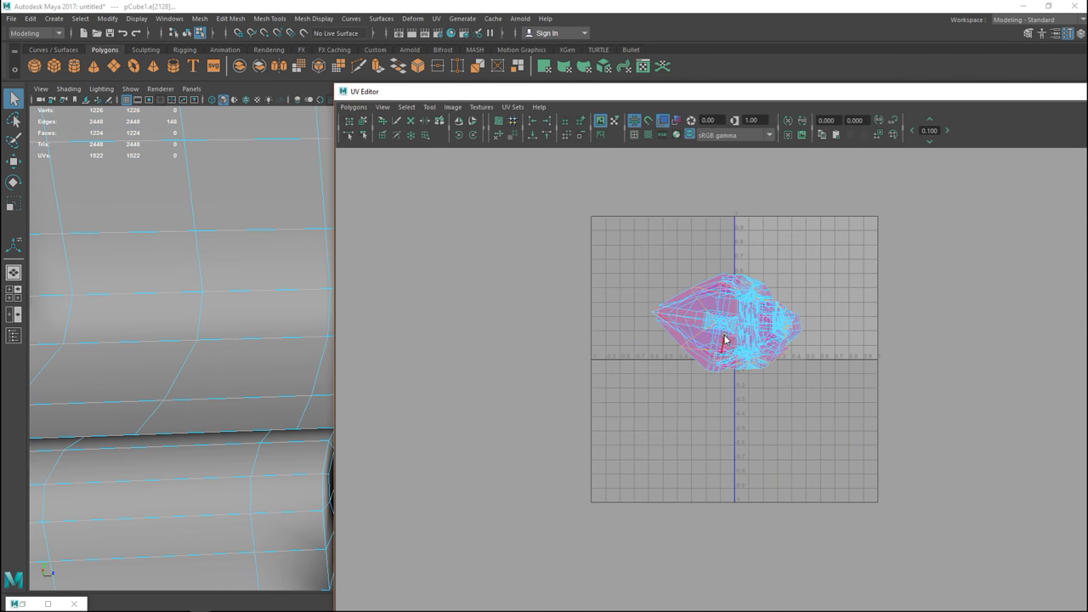
pyautogui.moveTo(724, 340); pyautogui.dragTo(724, 364, button='right')
pyautogui.moveTo(642, 270); pyautogui.dragTo(840, 469)
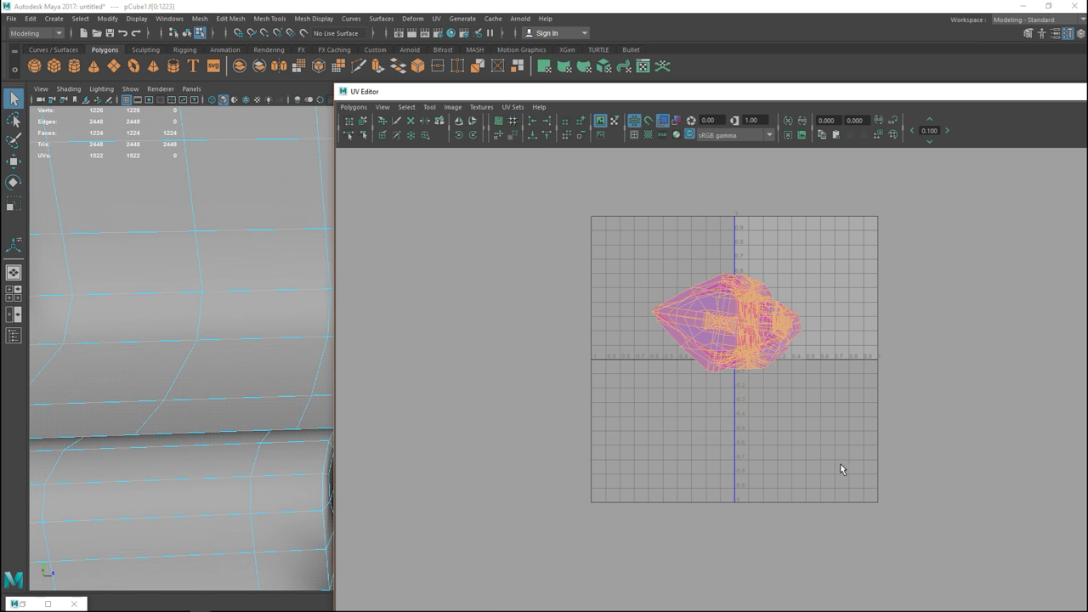
pyautogui.click(353, 107)
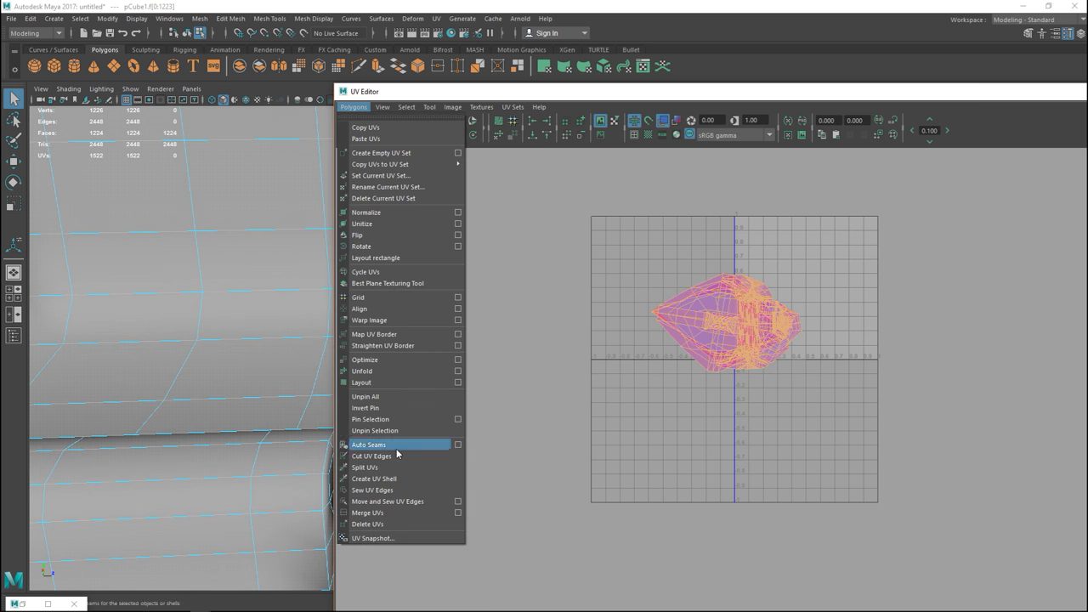
pyautogui.click(379, 371)
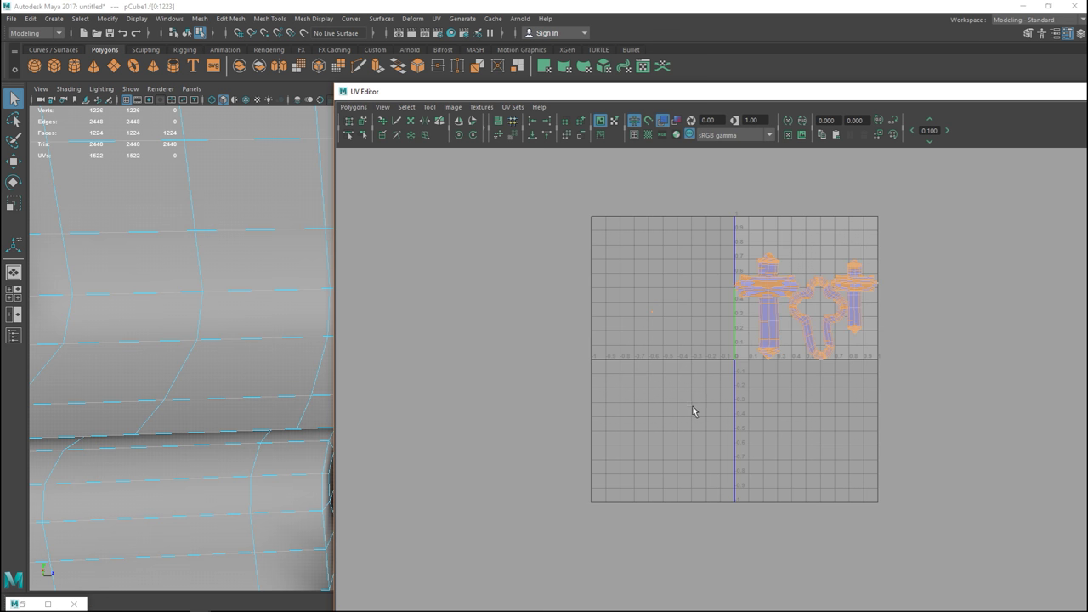
# Inspect the unfolded shells: two crosses and the looped middle outline.
pyautogui.scroll(-1, 698, 409)
pyautogui.scroll(4, 696, 409)
pyautogui.keyDown('alt'); pyautogui.moveTo(704, 391); pyautogui.dragTo(610, 447, button='middle'); pyautogui.keyUp('alt')
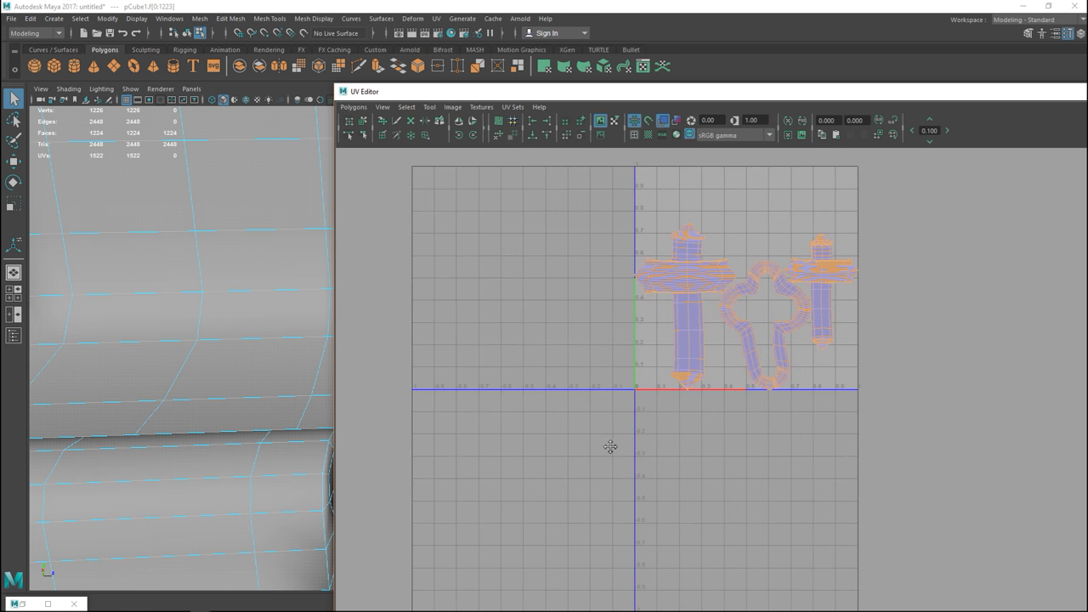
pyautogui.scroll(3, 605, 439)
pyautogui.click(628, 261)
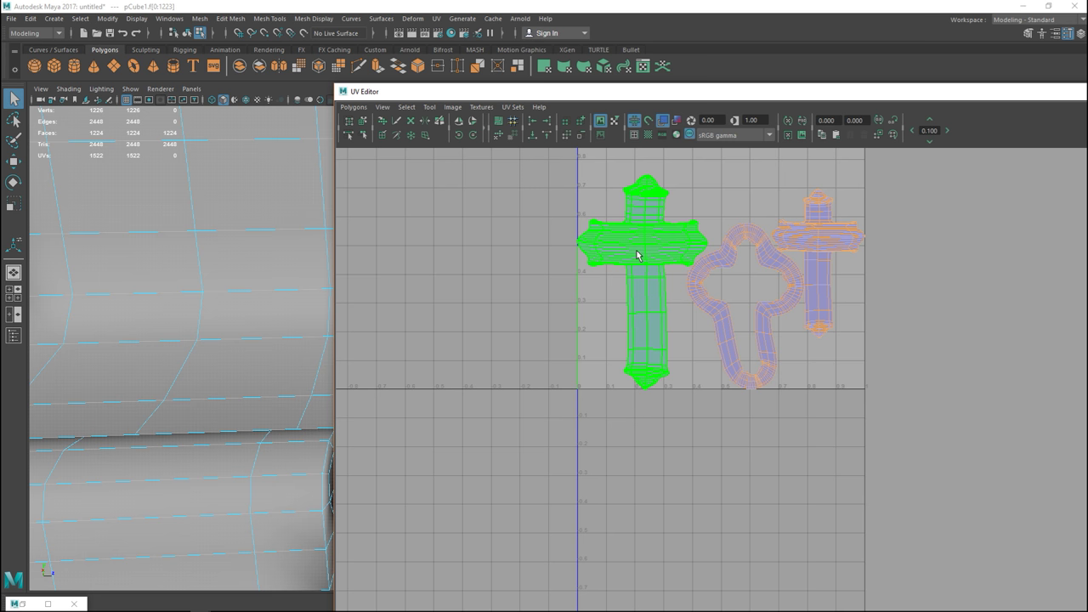
pyautogui.click(817, 254)
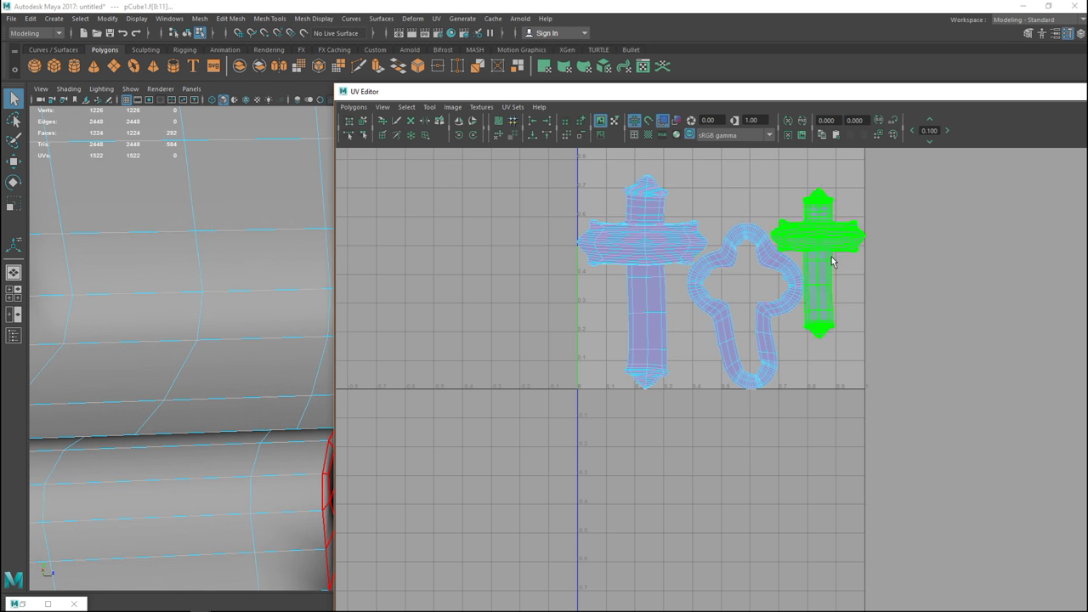
pyautogui.click(780, 307)
pyautogui.click(748, 432)
pyautogui.keyDown('alt'); pyautogui.moveTo(731, 450); pyautogui.dragTo(731, 473, button='middle'); pyautogui.keyUp('alt')
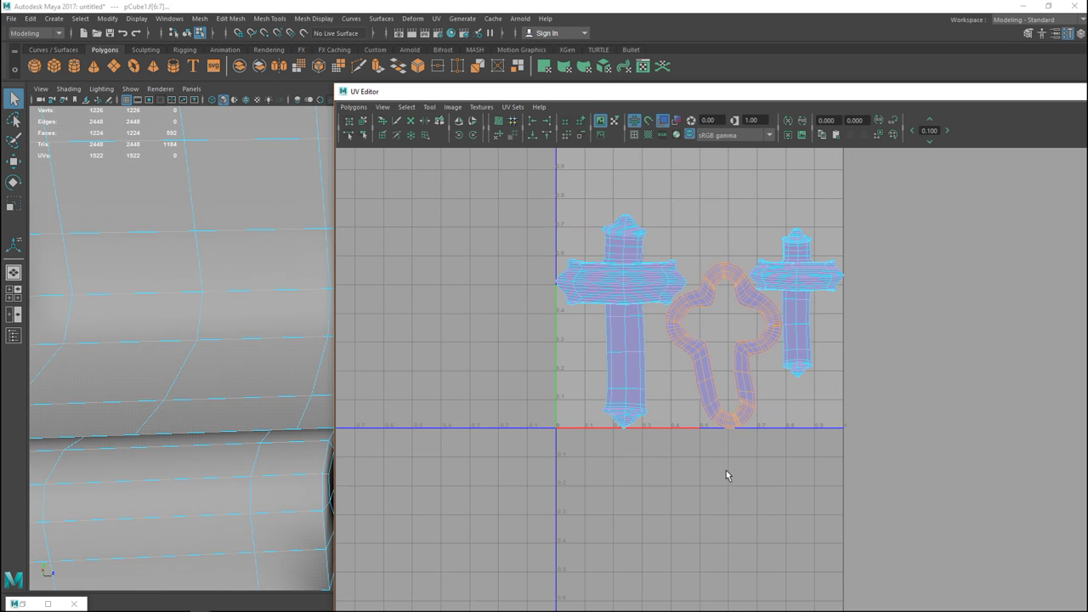
pyautogui.scroll(3, 722, 408)
pyautogui.keyDown('alt'); pyautogui.moveTo(719, 336); pyautogui.dragTo(711, 467, button='middle'); pyautogui.keyUp('alt')
pyautogui.scroll(6, 714, 464)
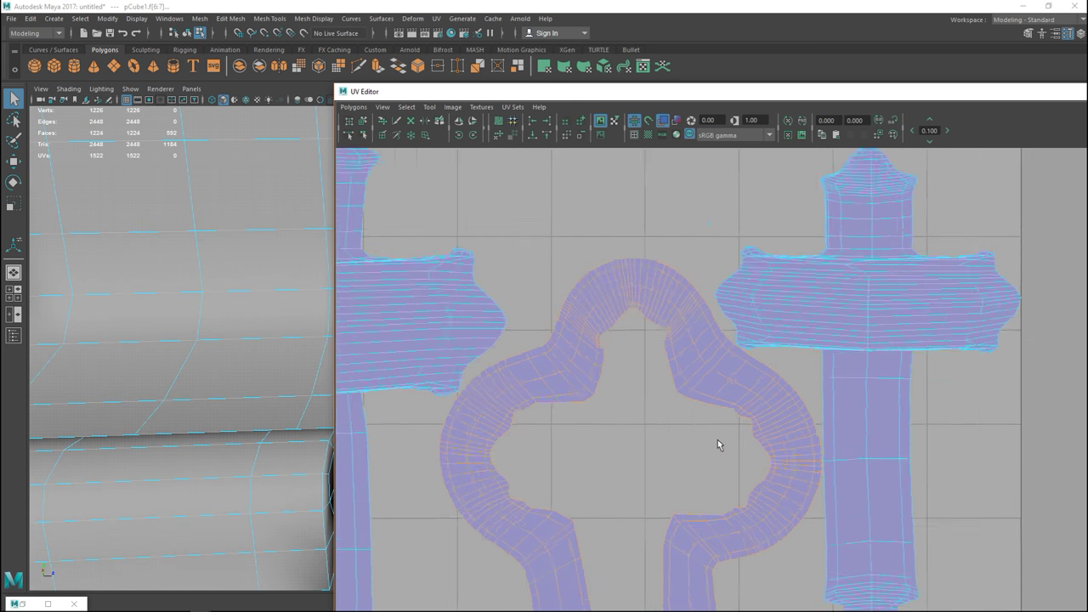
pyautogui.keyDown('alt'); pyautogui.moveTo(615, 369); pyautogui.dragTo(790, 518, button='middle'); pyautogui.keyUp('alt')
pyautogui.scroll(6, 789, 517)
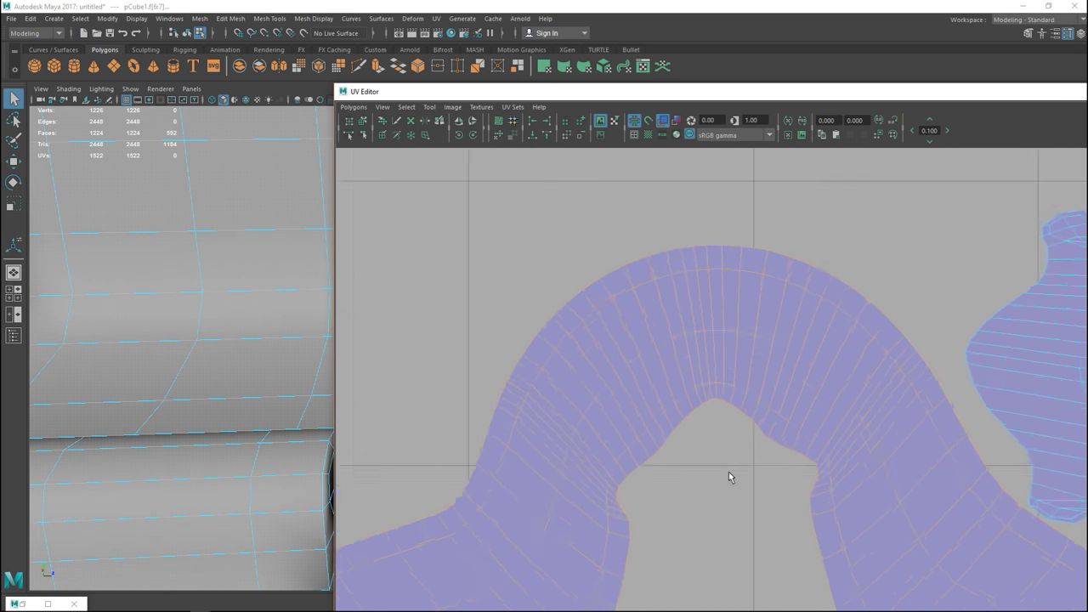
# Cut the looped middle shell open along an edge loop, then select all UV faces.
pyautogui.press('F8')
pyautogui.moveTo(670, 330); pyautogui.dragTo(671, 299, button='right')
pyautogui.doubleClick(680, 332)
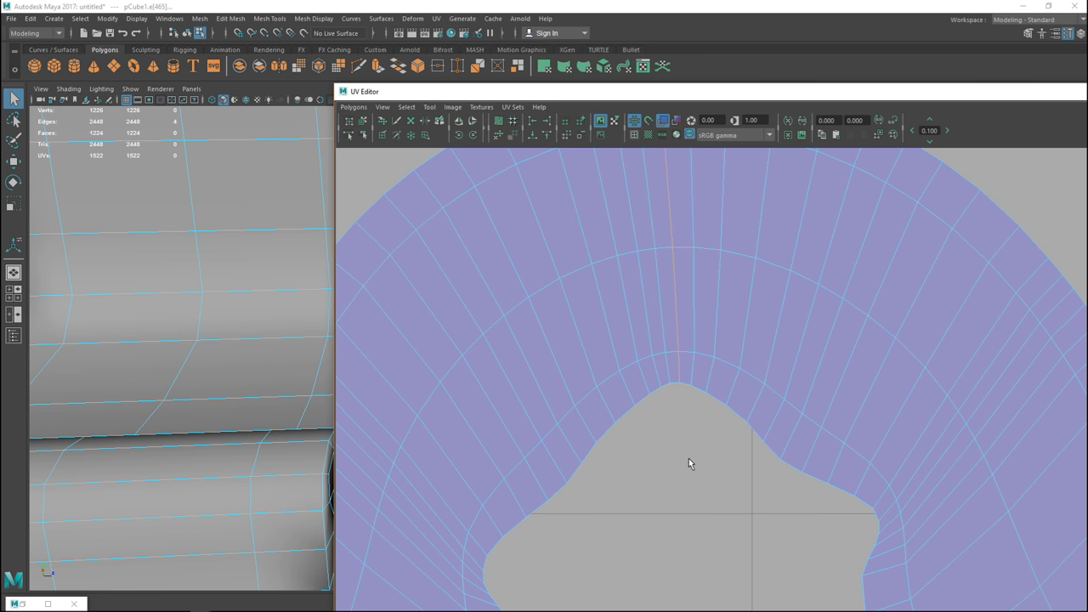
pyautogui.scroll(-4, 687, 459)
pyautogui.click(355, 107)
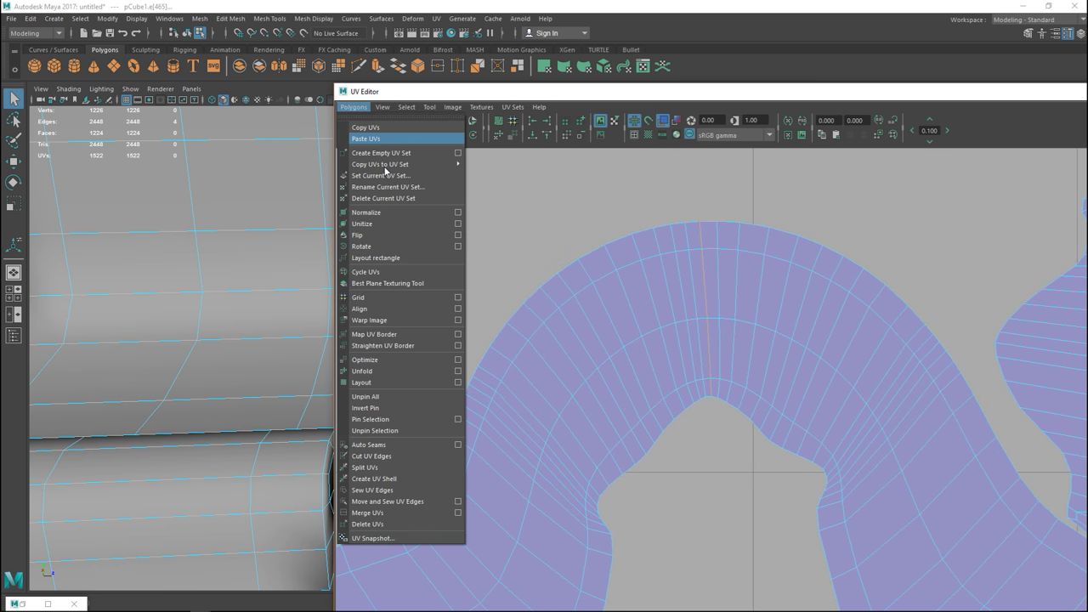
pyautogui.click(412, 457)
pyautogui.scroll(-6, 660, 462)
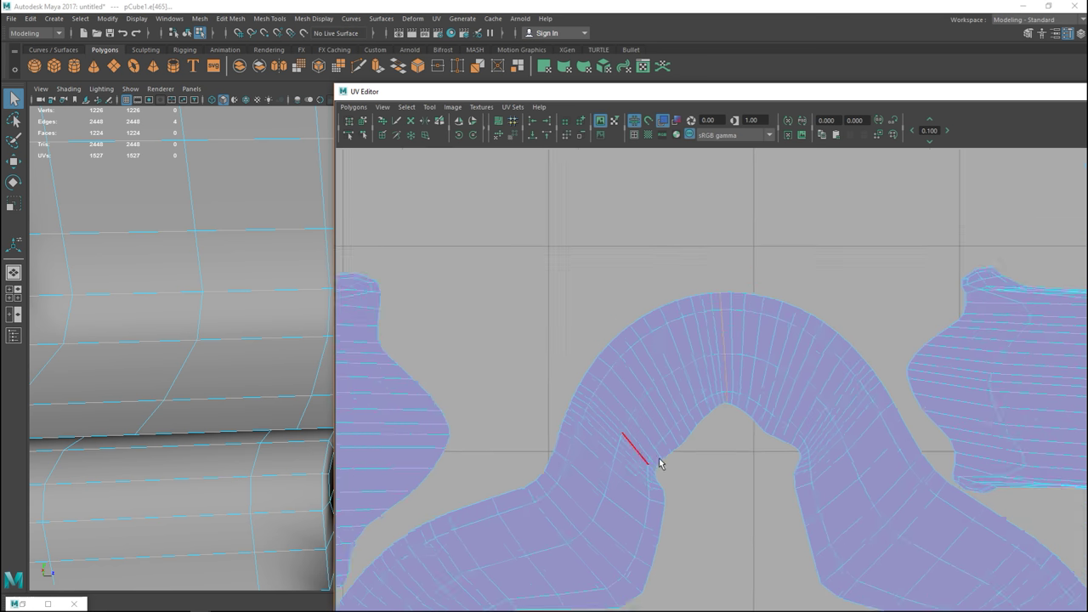
pyautogui.scroll(-5, 664, 438)
pyautogui.moveTo(637, 423); pyautogui.dragTo(592, 405, button='right')
pyautogui.moveTo(525, 318); pyautogui.dragTo(965, 584)
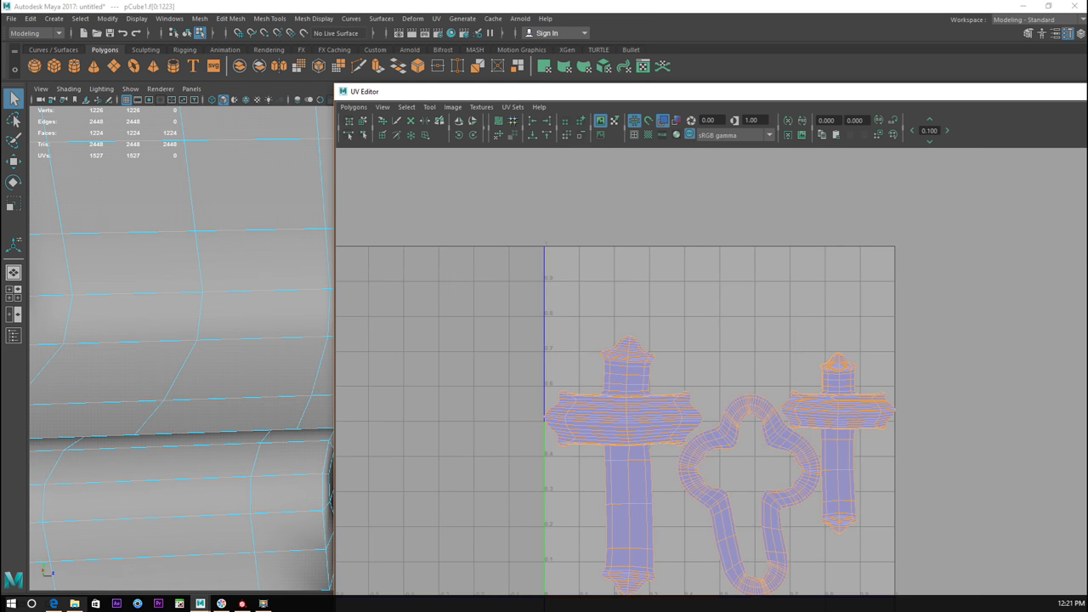
pyautogui.click(364, 109)
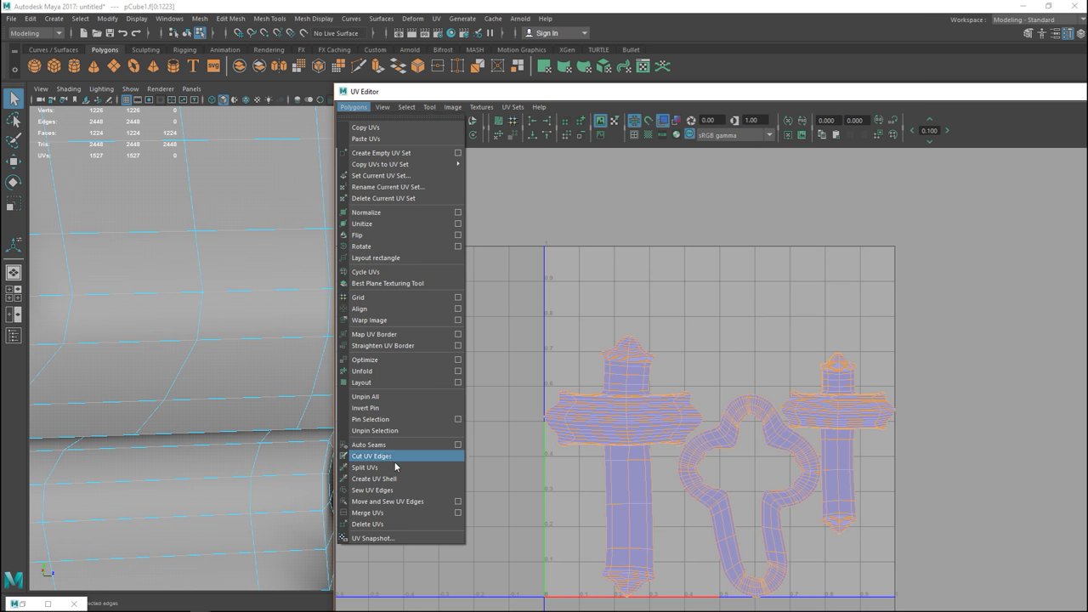
# Lay out the UV shells, then unfold the cut knot loop into a long slanted strip.
pyautogui.click(379, 383)
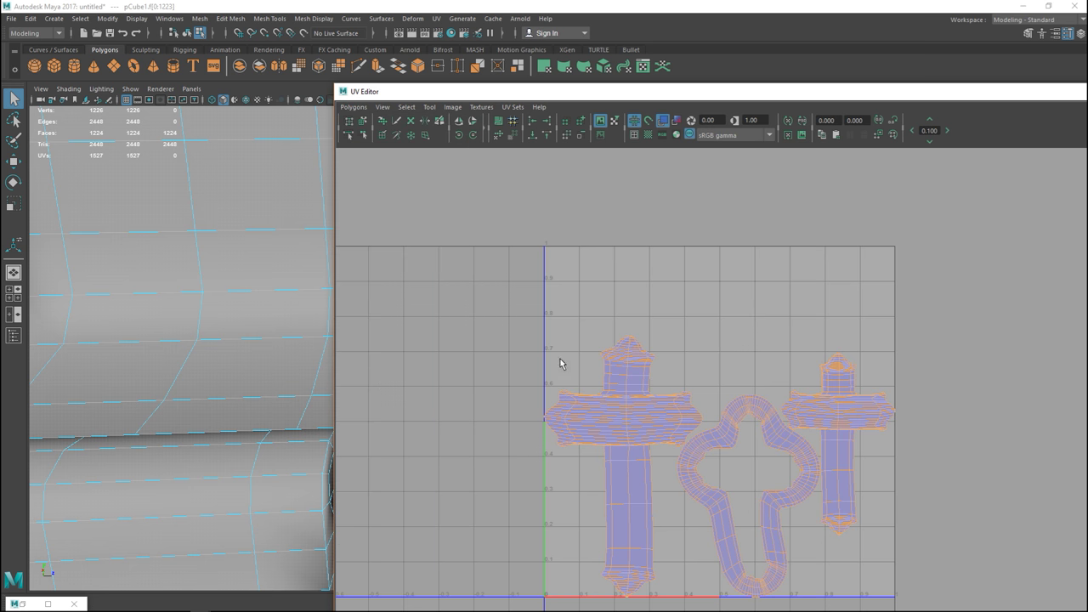
pyautogui.keyDown('alt'); pyautogui.moveTo(545, 349); pyautogui.dragTo(501, 273, button='right'); pyautogui.keyUp('alt')
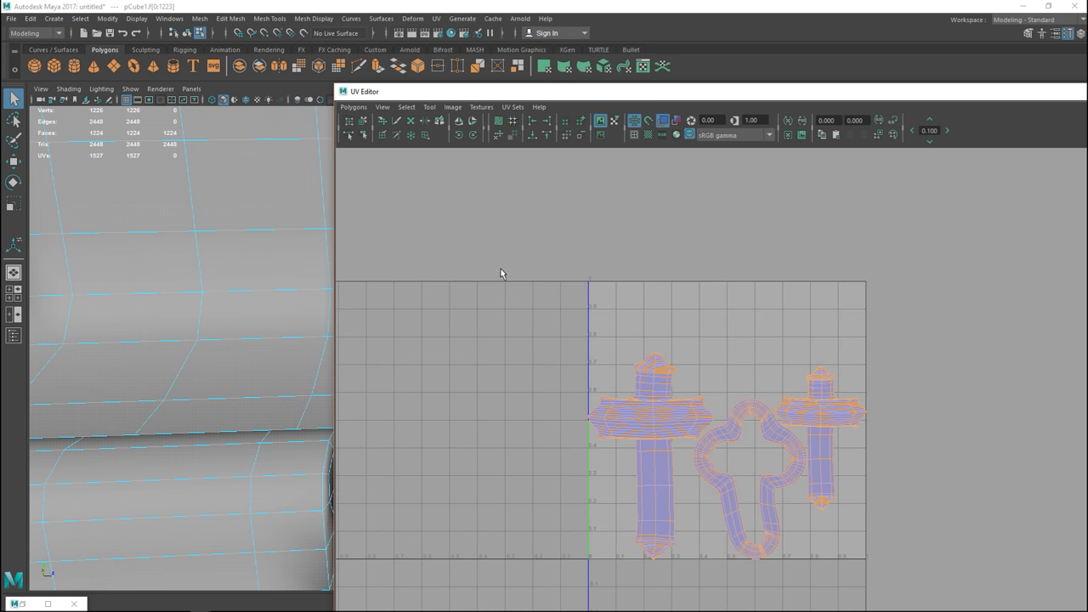
pyautogui.click(353, 107)
pyautogui.click(362, 372)
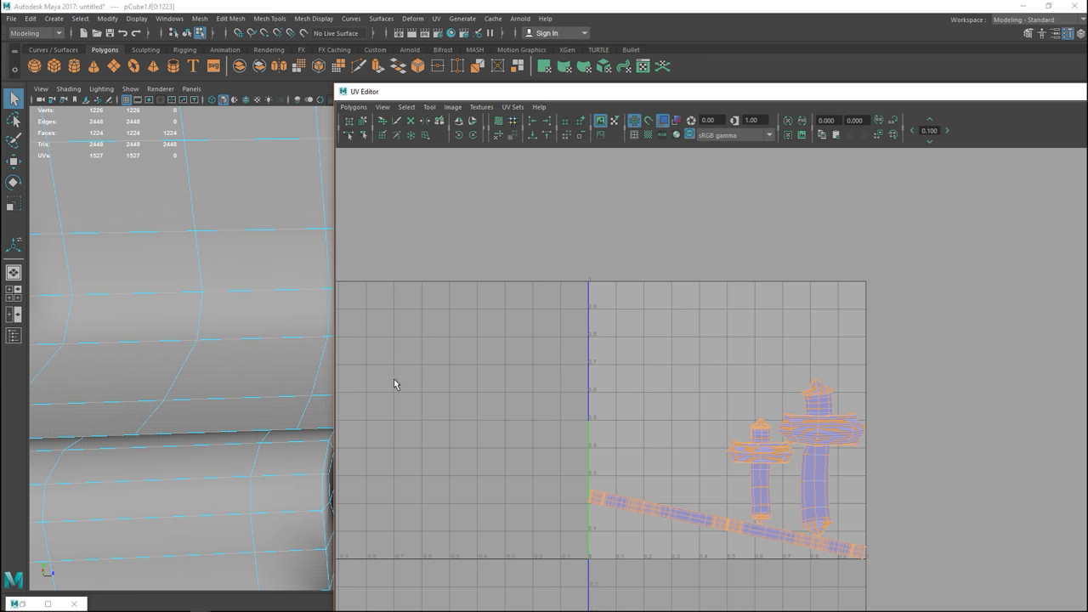
pyautogui.keyDown('alt'); pyautogui.moveTo(680, 458); pyautogui.dragTo(596, 402, button='middle'); pyautogui.keyUp('alt')
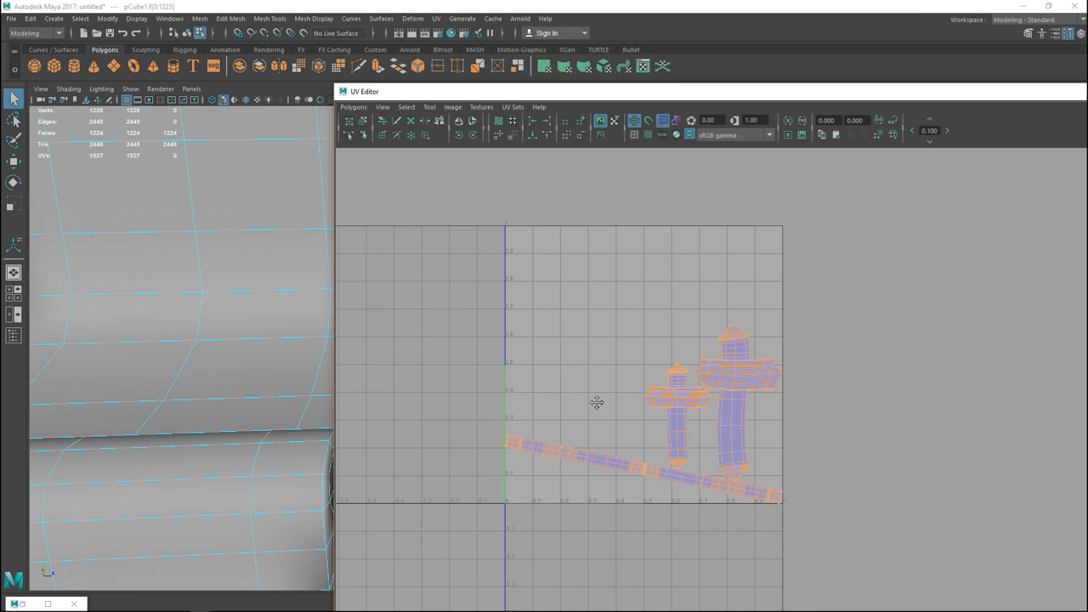
pyautogui.scroll(5, 679, 442)
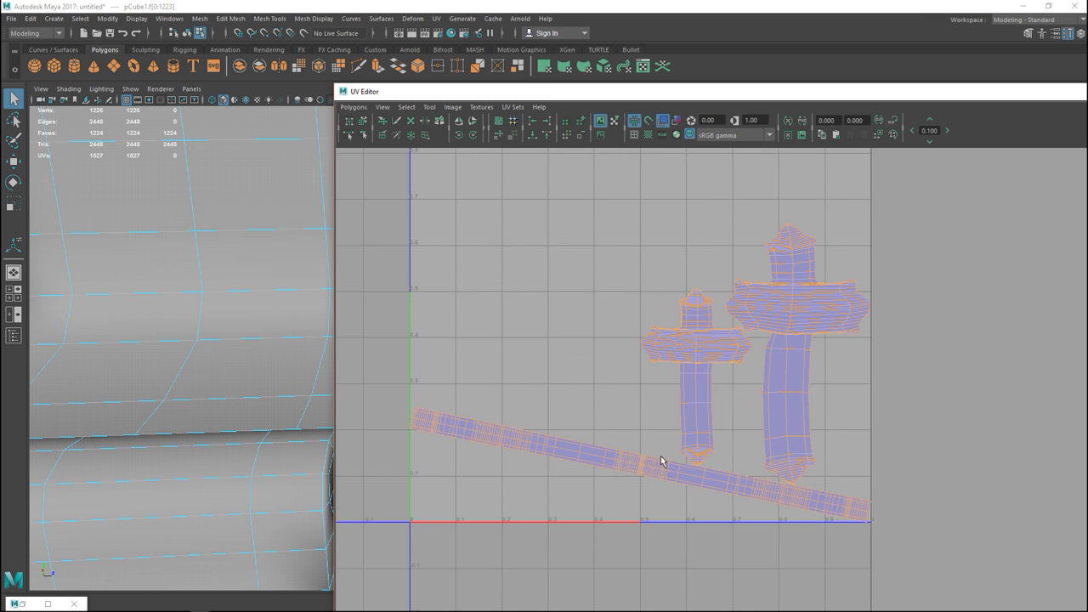
pyautogui.click(639, 468)
# Rotate the strip shell level and move it near the top of the UV square.
pyautogui.click(671, 477)
pyautogui.press('e')
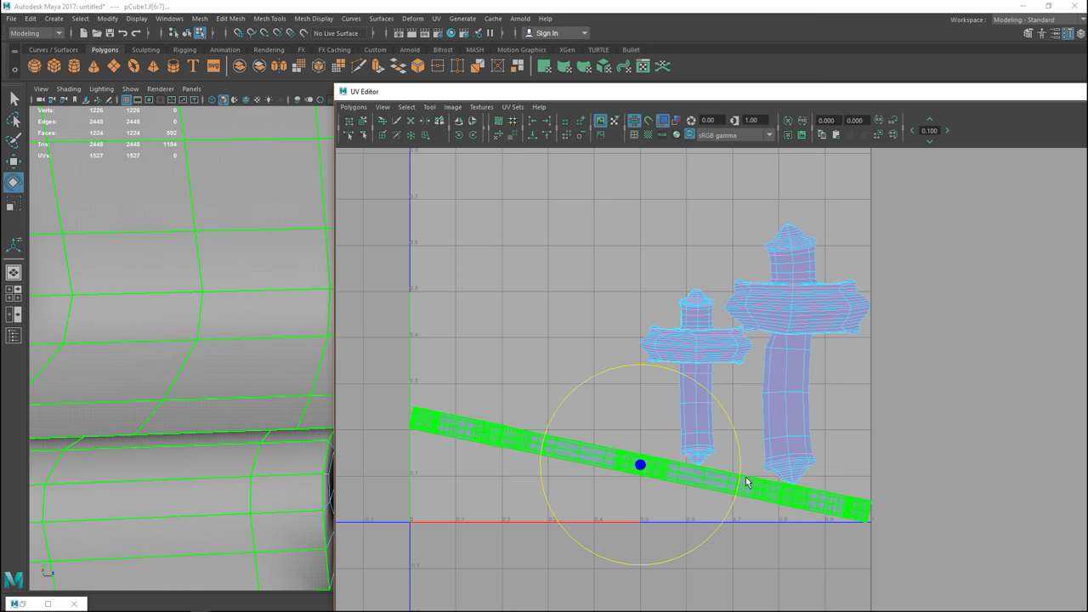
pyautogui.moveTo(733, 512); pyautogui.dragTo(736, 491)
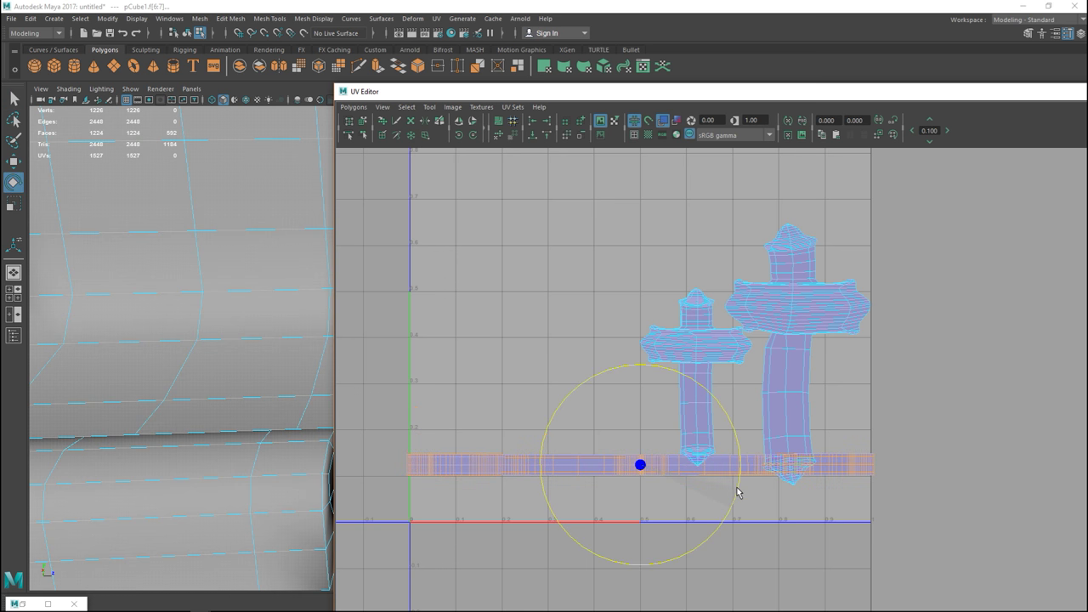
pyautogui.press('w')
pyautogui.scroll(-2, 740, 442)
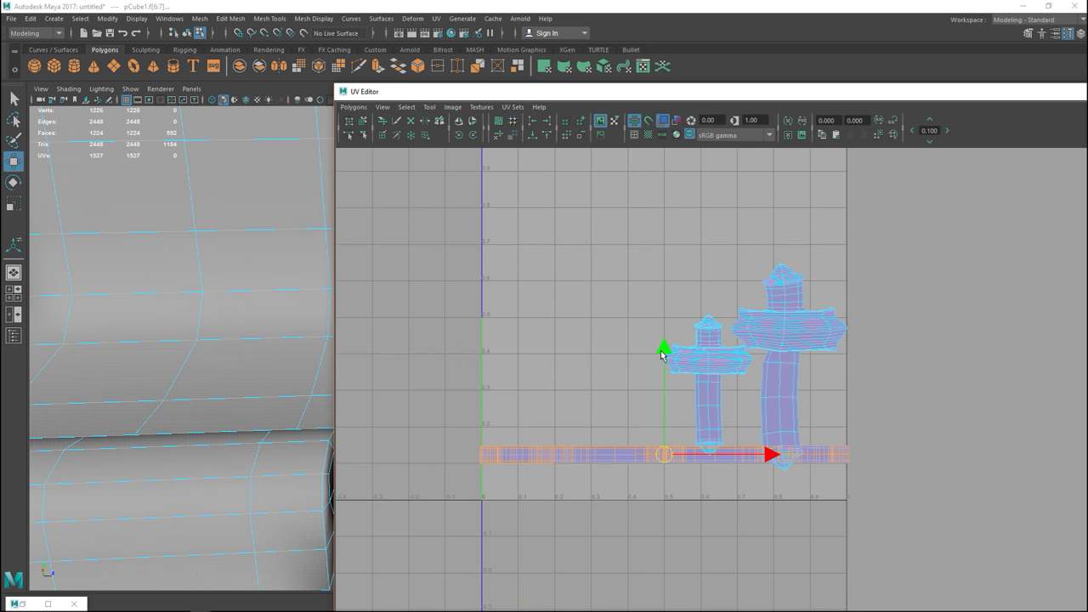
pyautogui.moveTo(661, 355); pyautogui.dragTo(648, 66)
pyautogui.keyDown('alt'); pyautogui.moveTo(645, 273); pyautogui.dragTo(613, 436, button='middle'); pyautogui.keyUp('alt')
# Scale the strip shell taller and narrower so it fits inside the UV square.
pyautogui.press('r')
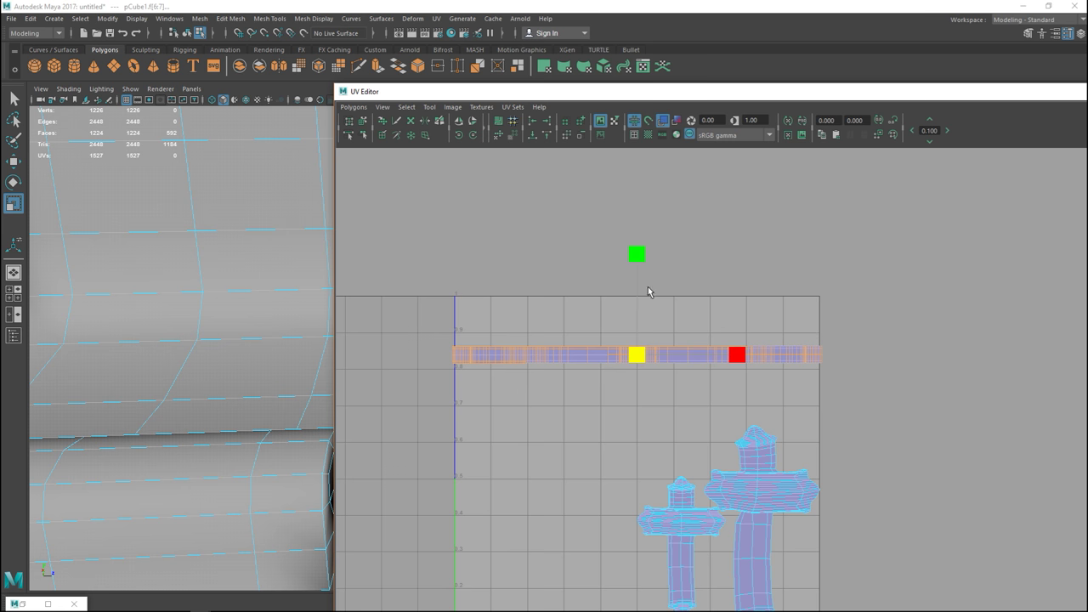
pyautogui.moveTo(637, 257); pyautogui.dragTo(634, 234)
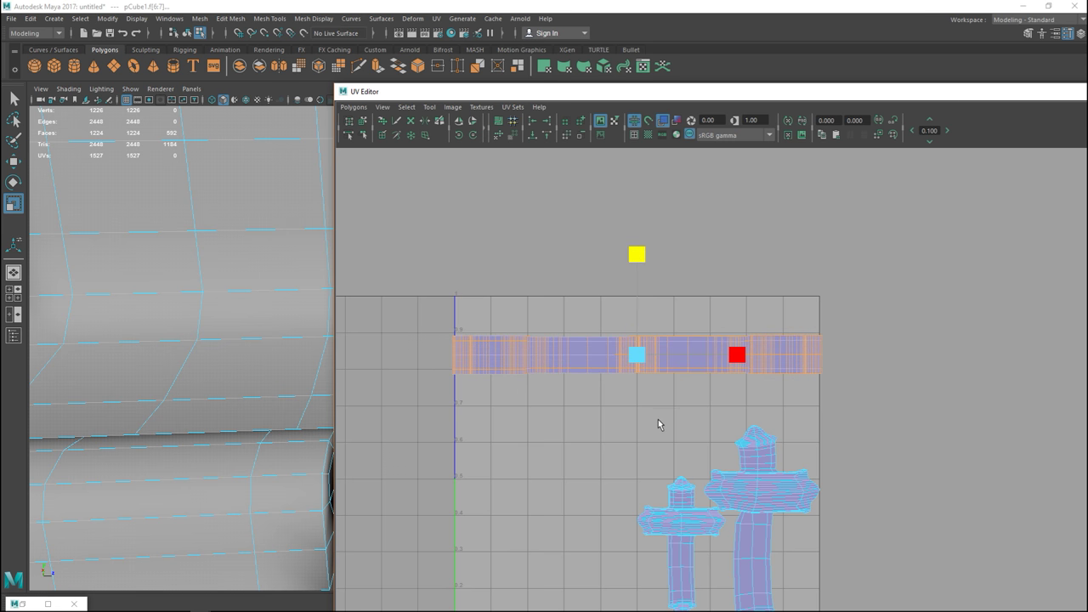
pyautogui.click(640, 367)
pyautogui.moveTo(637, 360); pyautogui.dragTo(632, 329)
pyautogui.press('w')
pyautogui.click(645, 365)
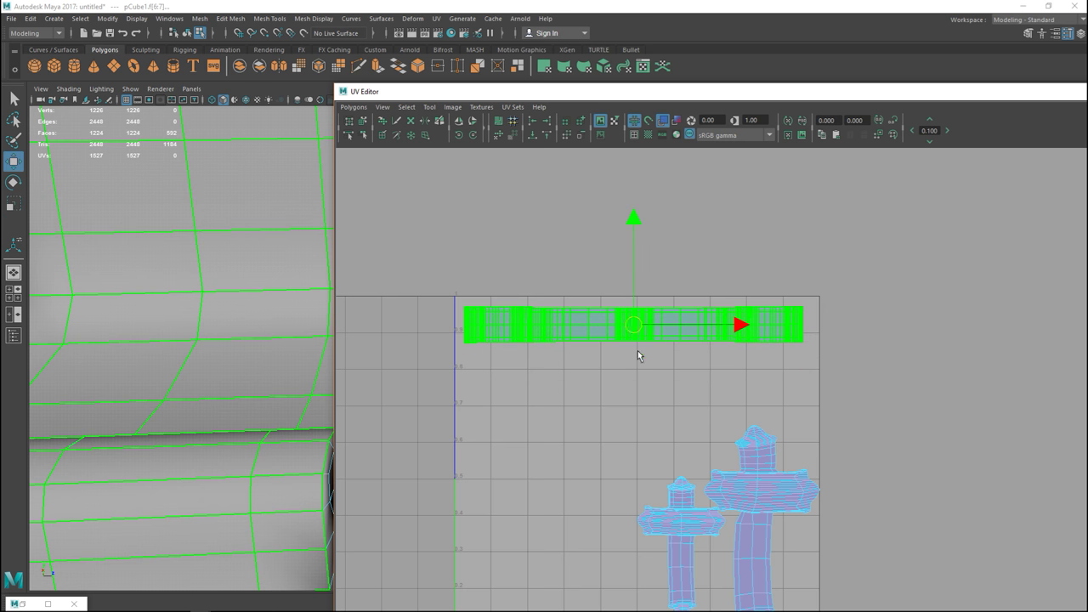
# Separate the cross shells, moving the large one up and the small one up-left.
pyautogui.click(748, 496)
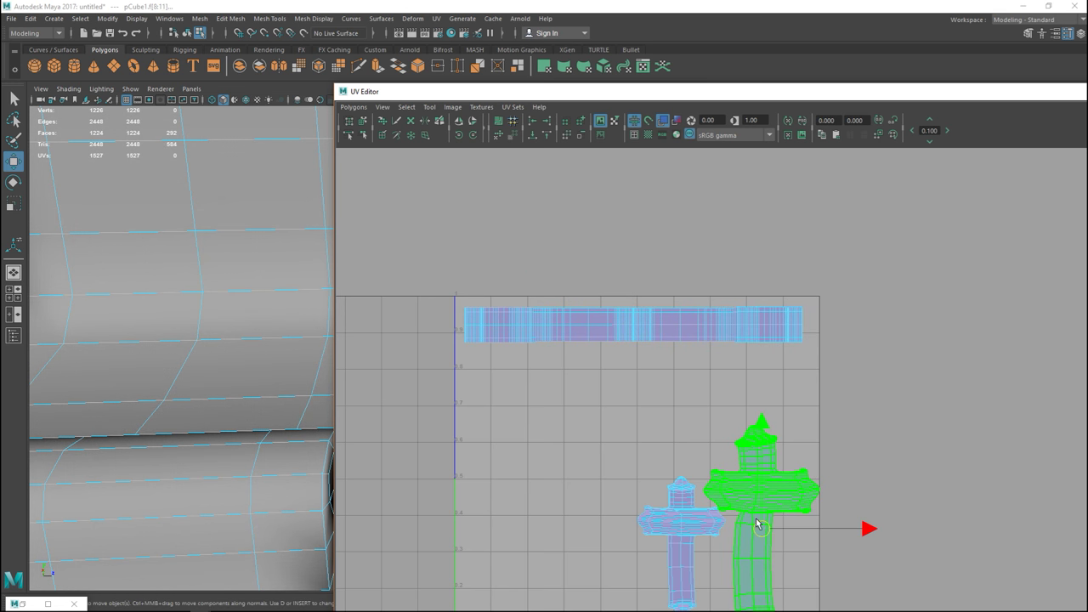
pyautogui.moveTo(762, 535); pyautogui.dragTo(754, 468)
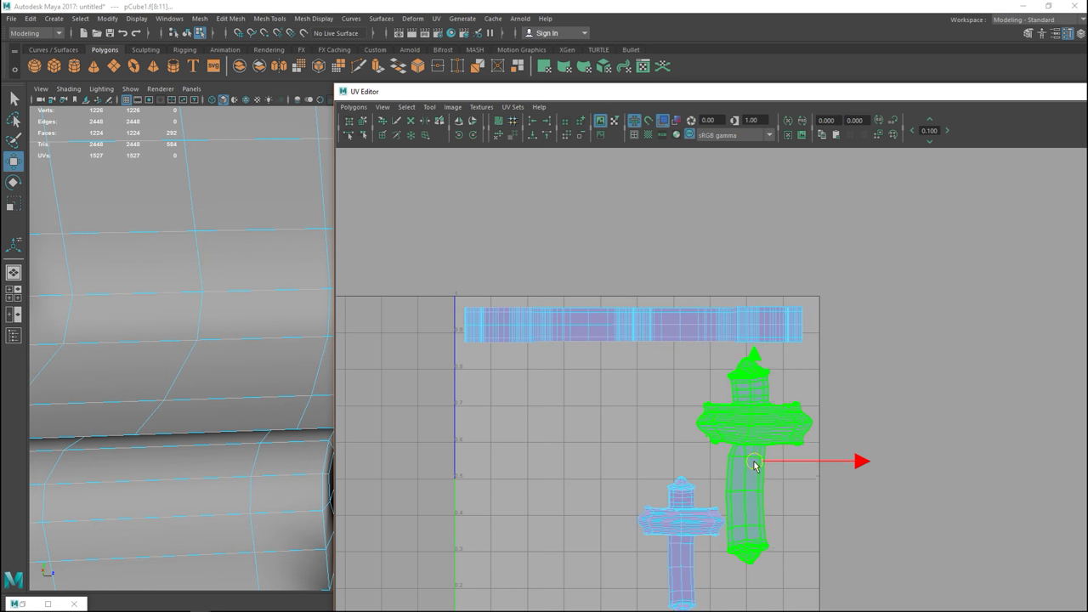
pyautogui.click(680, 537)
pyautogui.moveTo(680, 546); pyautogui.dragTo(531, 449)
# Unfold the large cross shell and then the small cross shell.
pyautogui.click(704, 439)
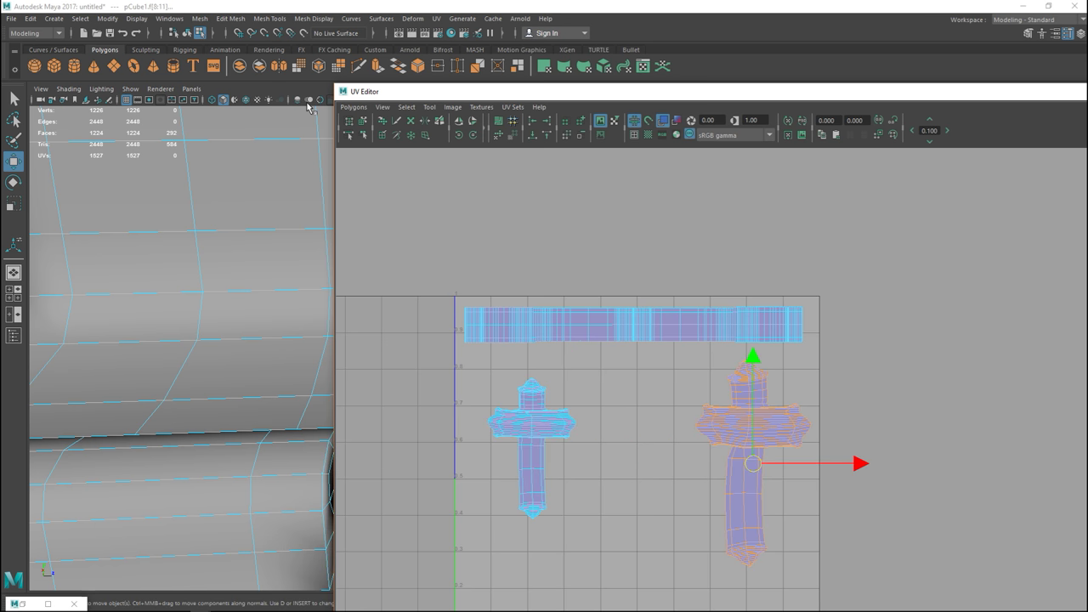
pyautogui.click(354, 107)
pyautogui.click(387, 371)
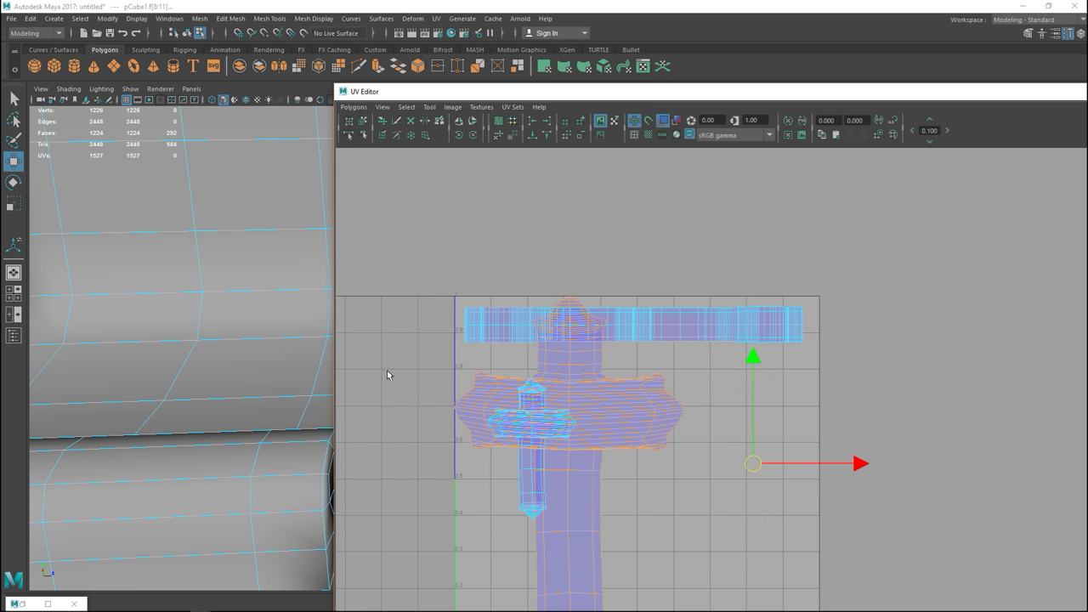
pyautogui.scroll(-1, 595, 459)
pyautogui.click(586, 466)
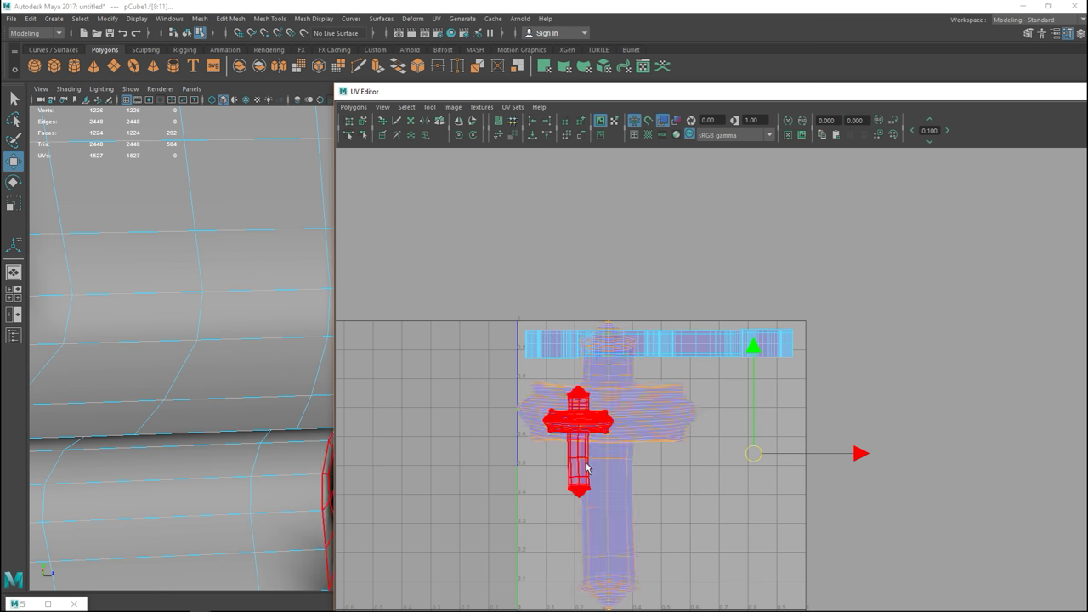
pyautogui.click(353, 107)
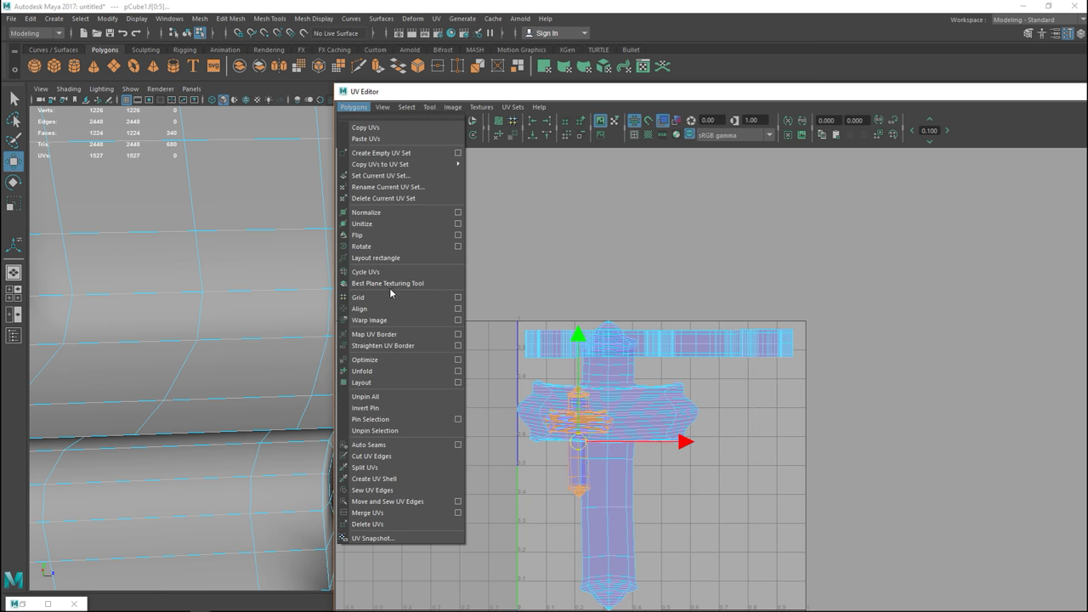
pyautogui.click(373, 371)
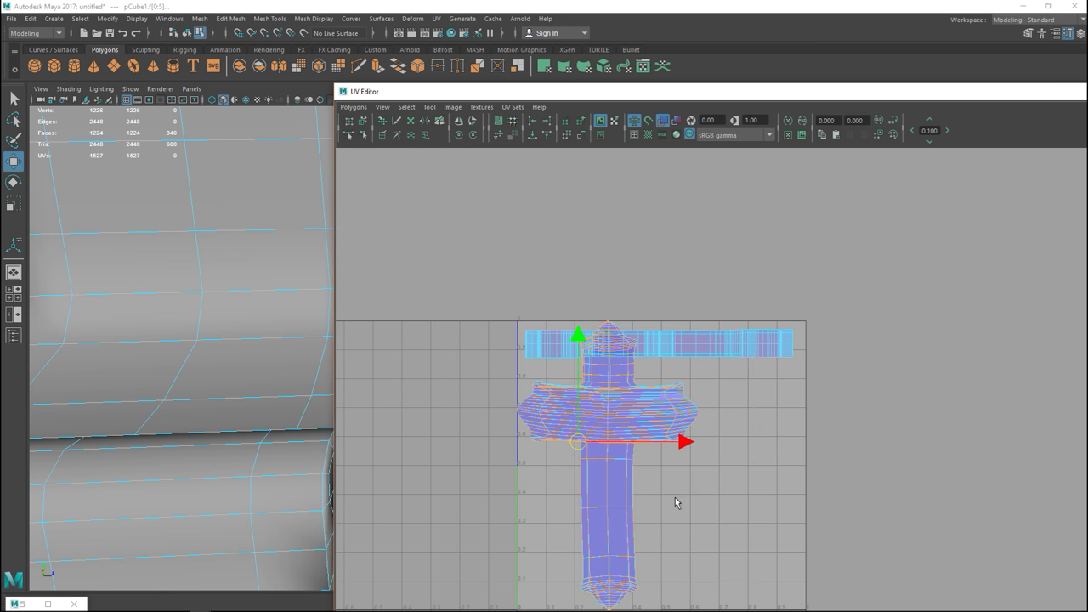
pyautogui.scroll(-1, 700, 507)
pyautogui.scroll(2, 700, 508)
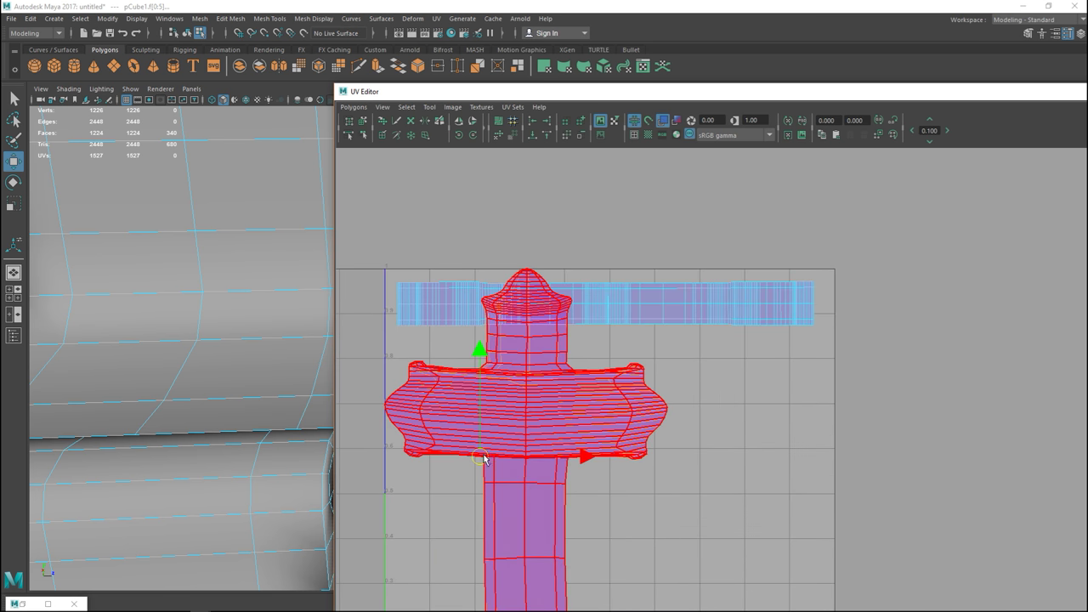
# Move the large cross shell to the right of the small one.
pyautogui.moveTo(483, 458); pyautogui.dragTo(775, 459)
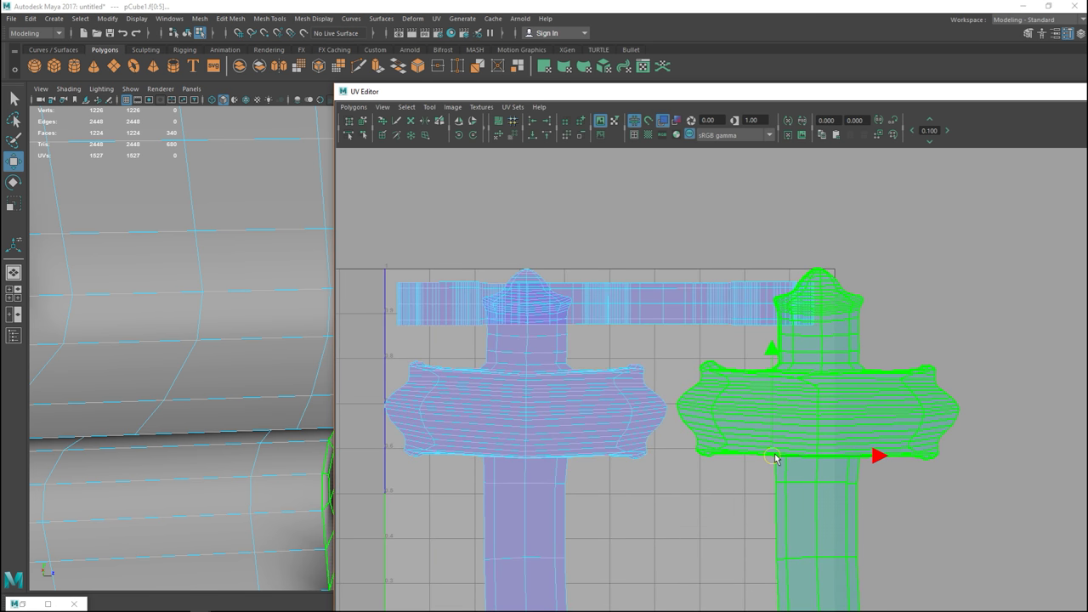
pyautogui.scroll(-2, 634, 474)
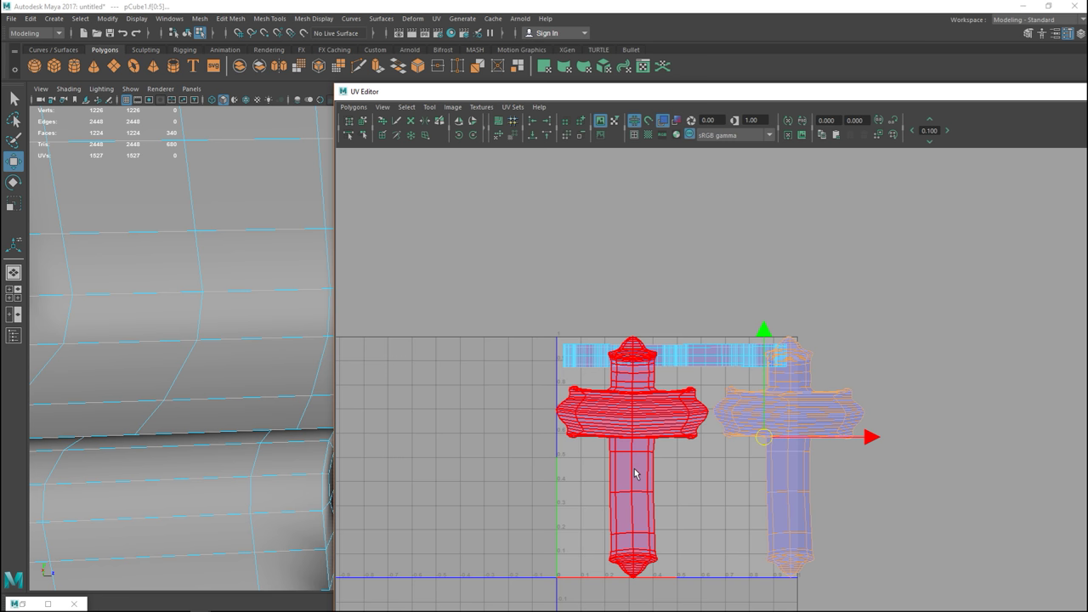
pyautogui.click(629, 425)
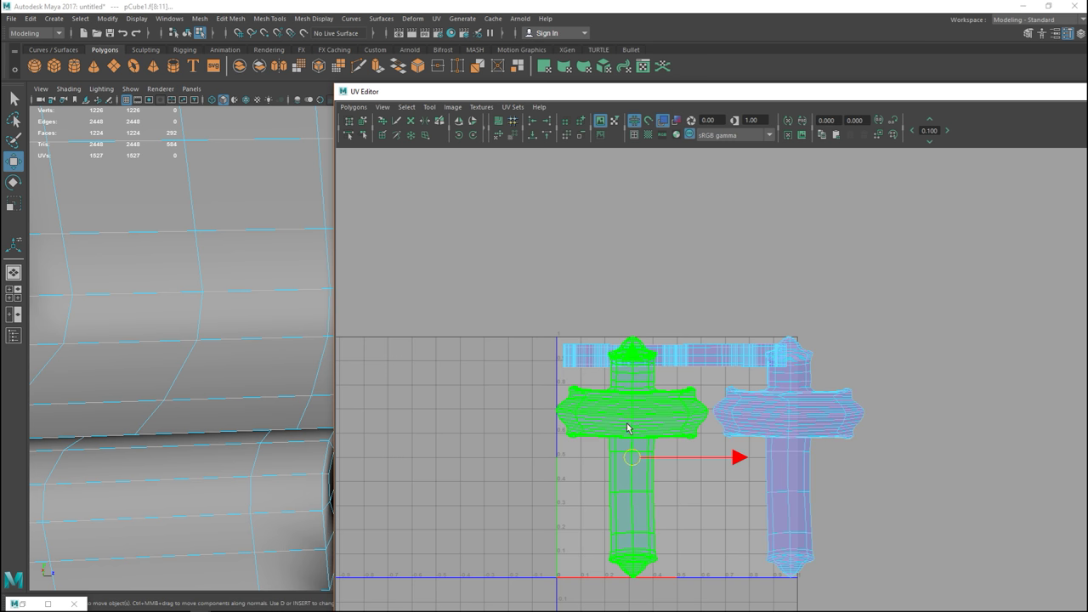
# Rotate the left cross shell 180° upside down and scale it down.
pyautogui.scroll(-5, 136, 376)
pyautogui.scroll(4, 157, 391)
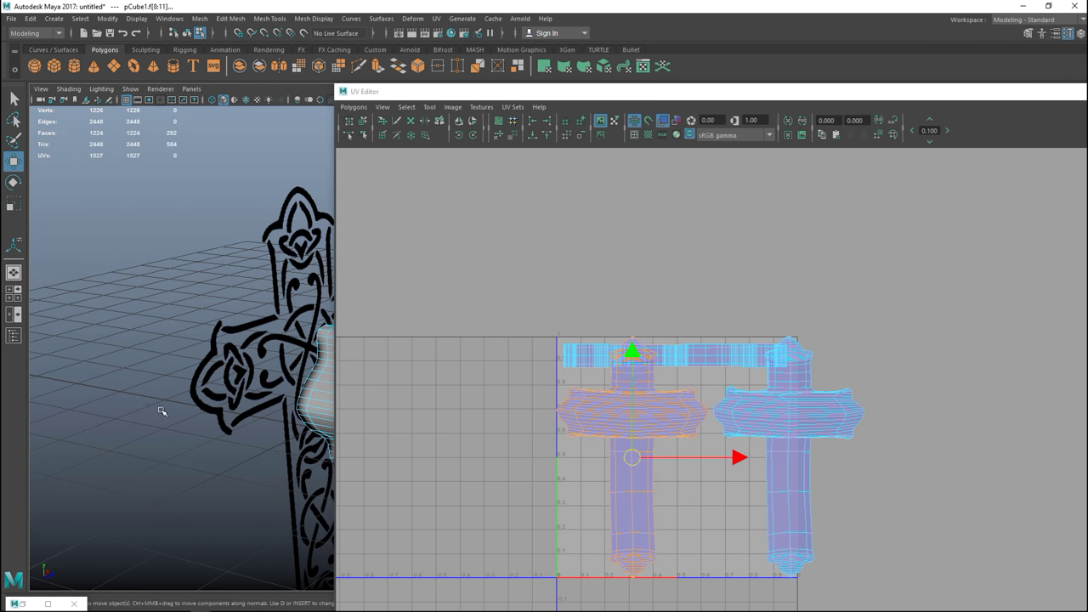
pyautogui.keyDown('alt'); pyautogui.moveTo(162, 408); pyautogui.dragTo(5, 387); pyautogui.keyUp('alt')
pyautogui.click(801, 418)
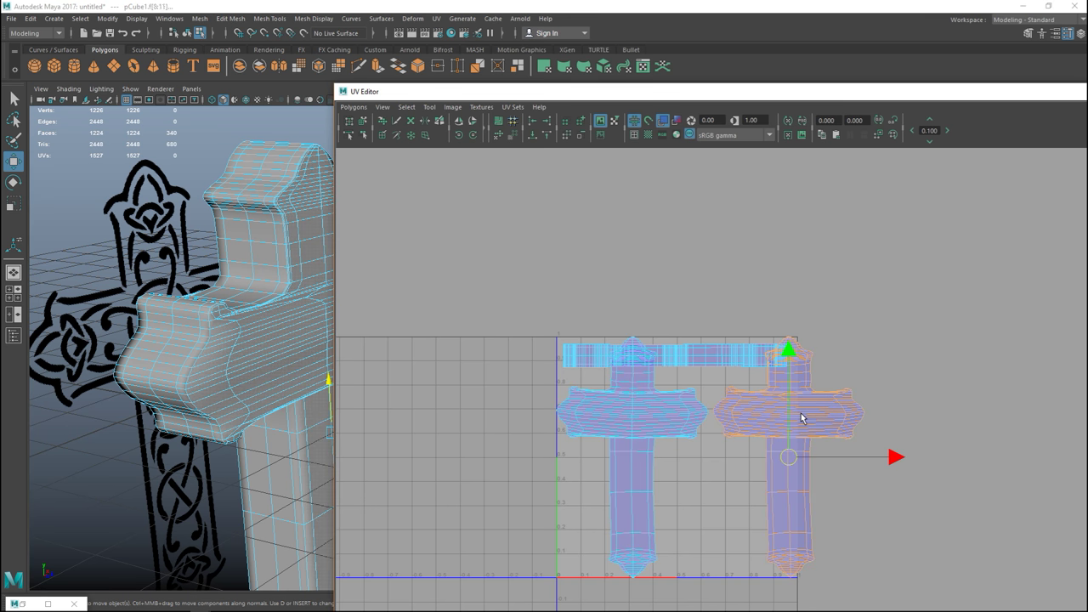
pyautogui.keyDown('alt'); pyautogui.moveTo(768, 454); pyautogui.dragTo(709, 467, button='middle'); pyautogui.keyUp('alt')
pyautogui.click(583, 432)
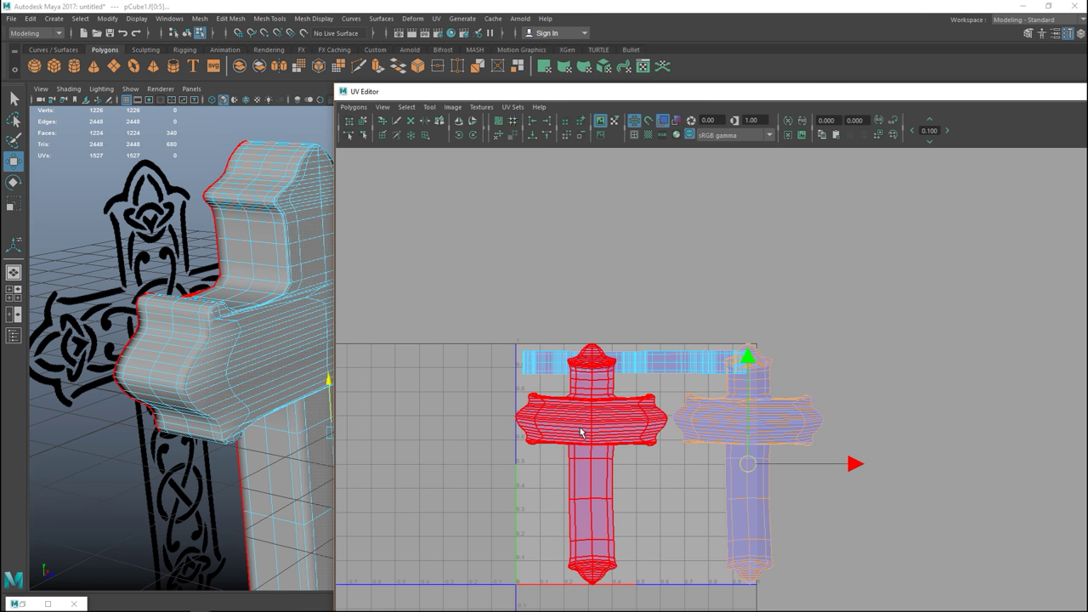
pyautogui.press('e')
pyautogui.hotkey('ctrl', 'F12')
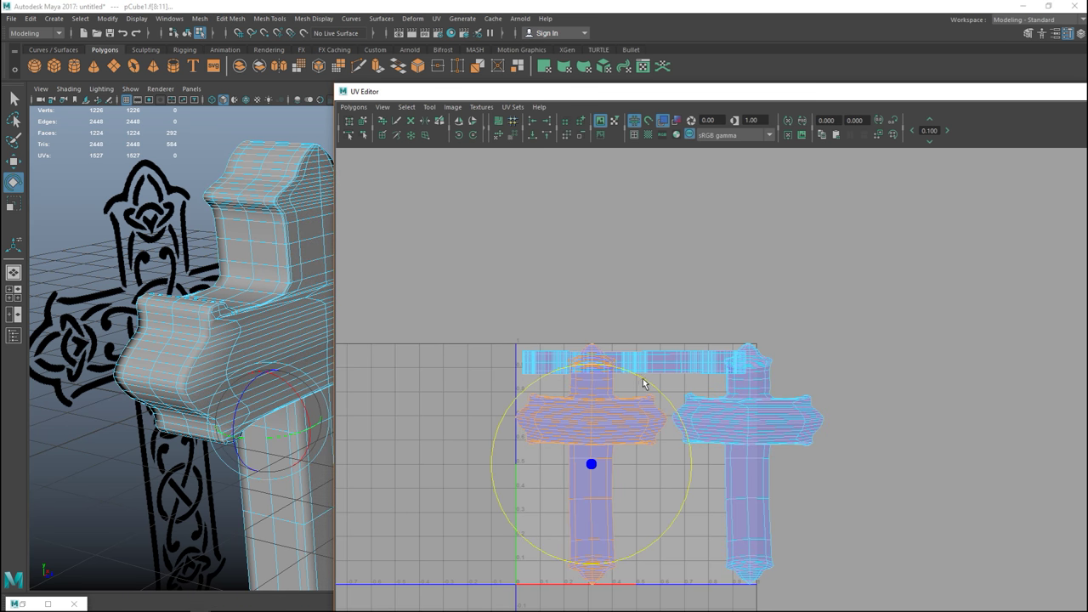
pyautogui.moveTo(640, 380); pyautogui.dragTo(534, 575)
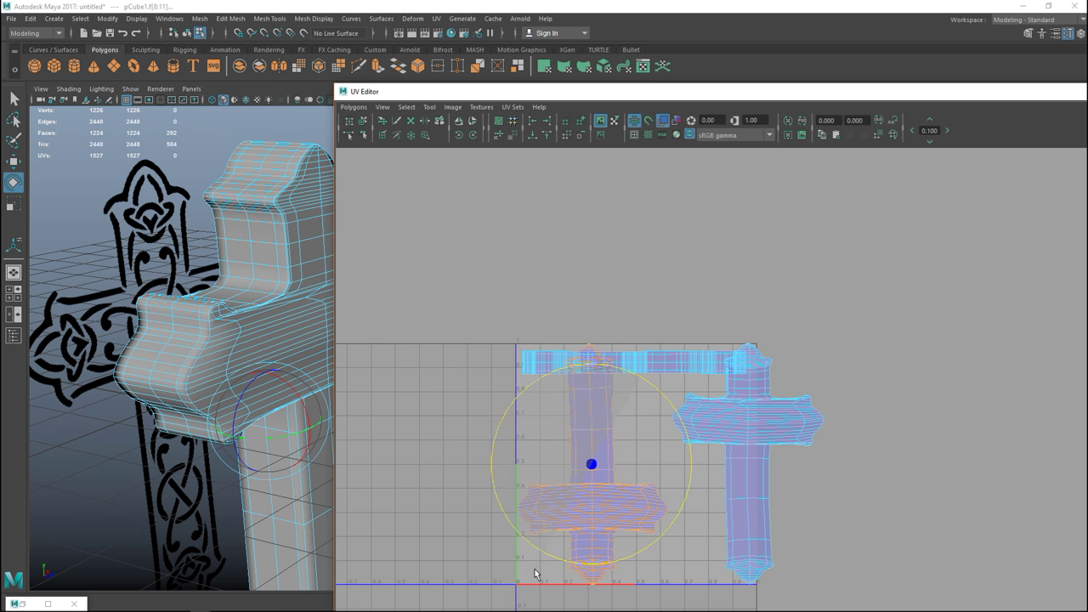
pyautogui.hotkey('ctrl', 'F11')
pyautogui.press('r')
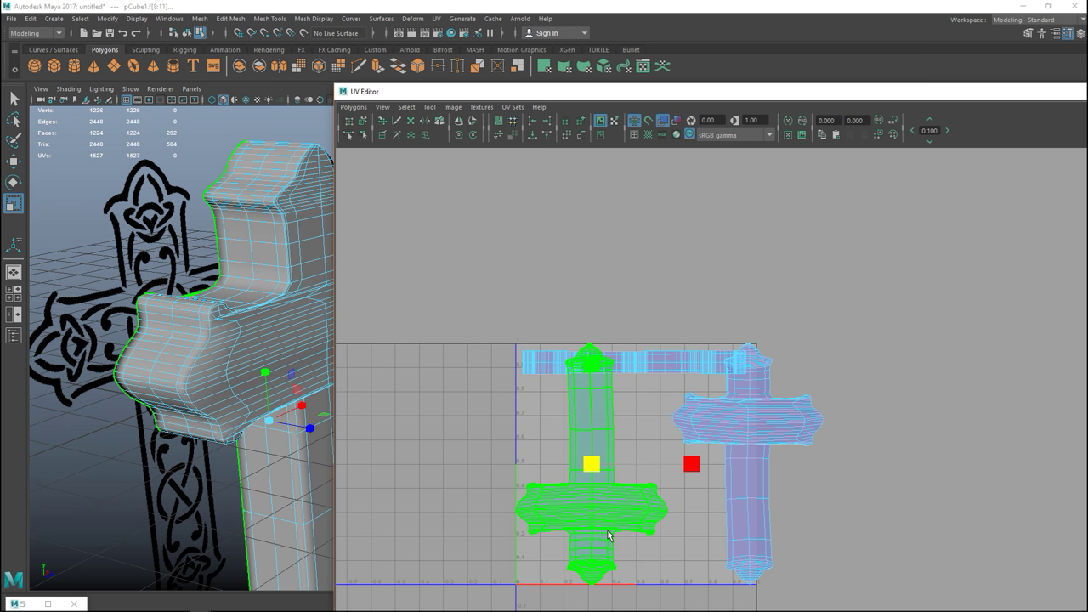
pyautogui.moveTo(592, 463); pyautogui.dragTo(554, 485)
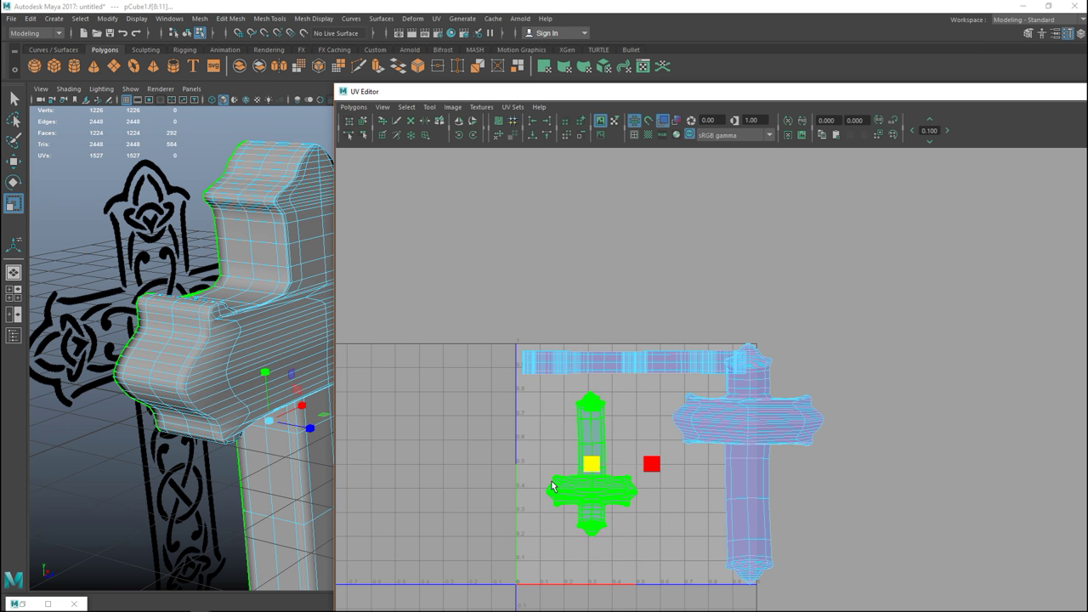
# Shrink the right cross shell, move it left beside the other, and float the UV editor.
pyautogui.click(758, 463)
pyautogui.hotkey('ctrl', 'F11')
pyautogui.moveTo(744, 463); pyautogui.dragTo(708, 474)
pyautogui.hotkey('ctrl', 'F12')
pyautogui.press('w')
pyautogui.hotkey('ctrl', 'F11')
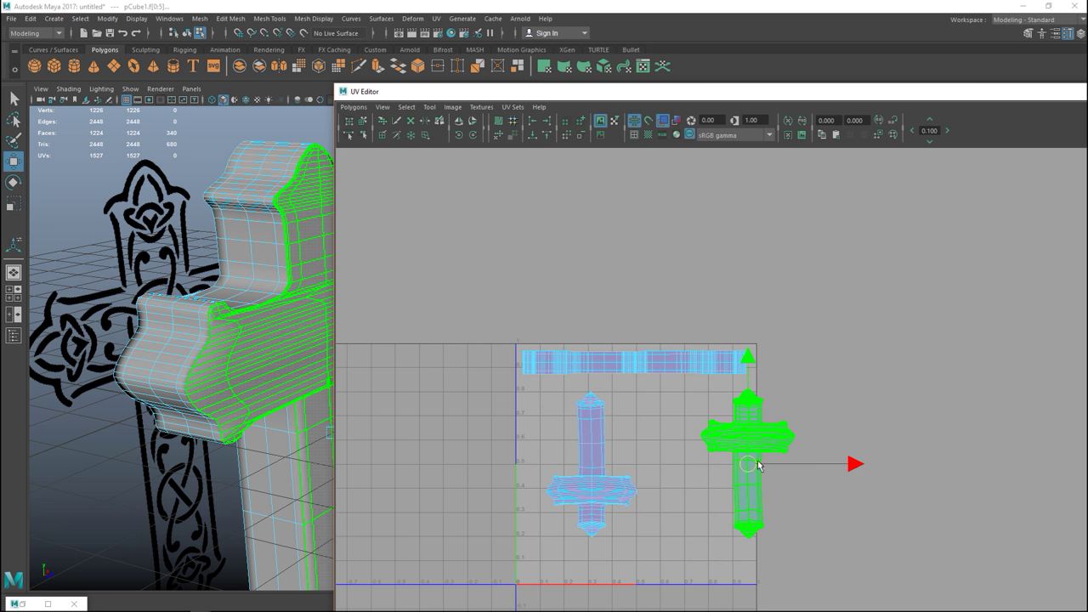
pyautogui.moveTo(744, 464); pyautogui.dragTo(675, 473)
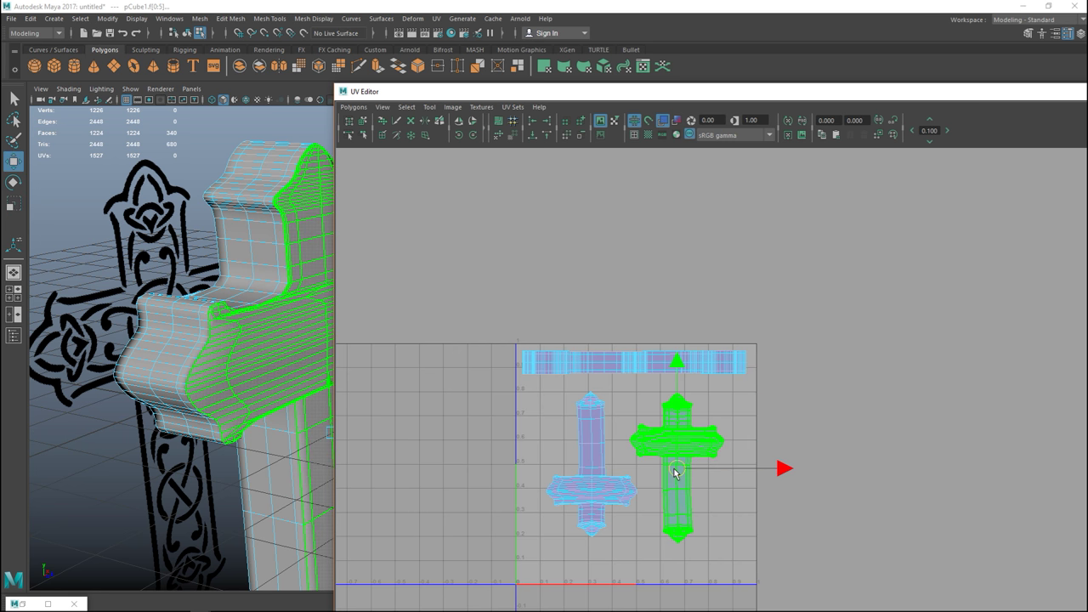
pyautogui.click(775, 302)
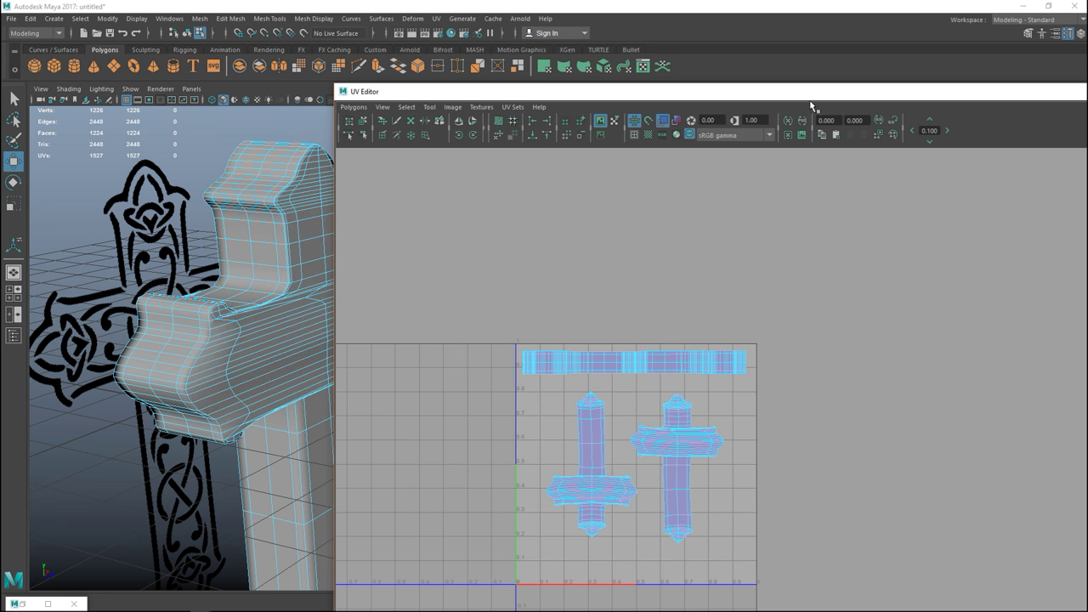
pyautogui.moveTo(811, 95); pyautogui.dragTo(673, 109)
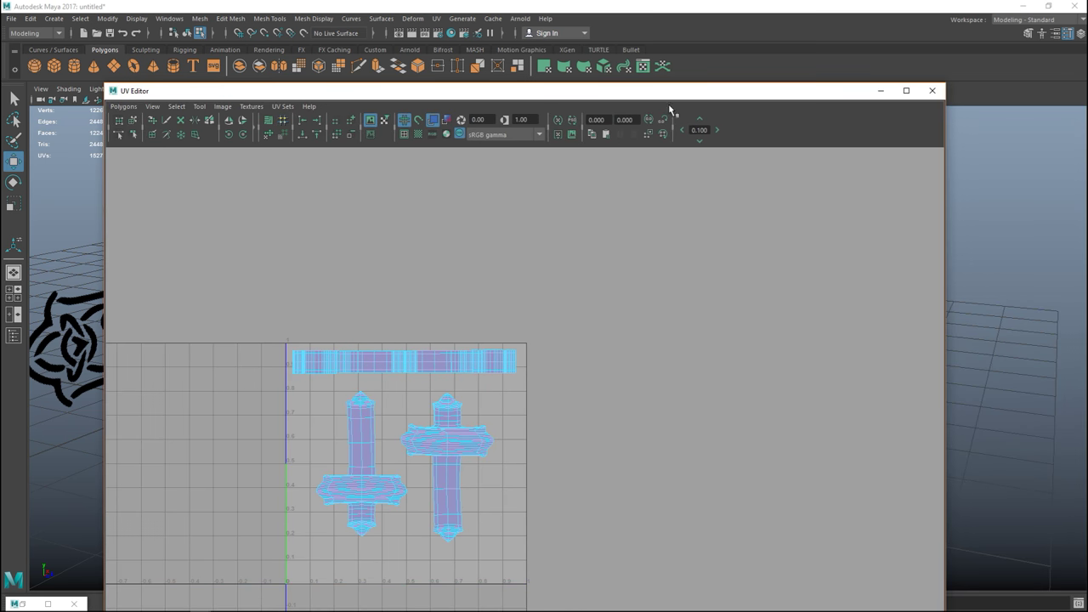
# Close the UV Editor and return to whole-object selection mode.
pyautogui.click(925, 91)
pyautogui.keyDown('alt'); pyautogui.moveTo(669, 343); pyautogui.dragTo(549, 333, button='right'); pyautogui.keyUp('alt')
pyautogui.keyDown('alt'); pyautogui.moveTo(549, 332); pyautogui.dragTo(736, 328); pyautogui.keyUp('alt')
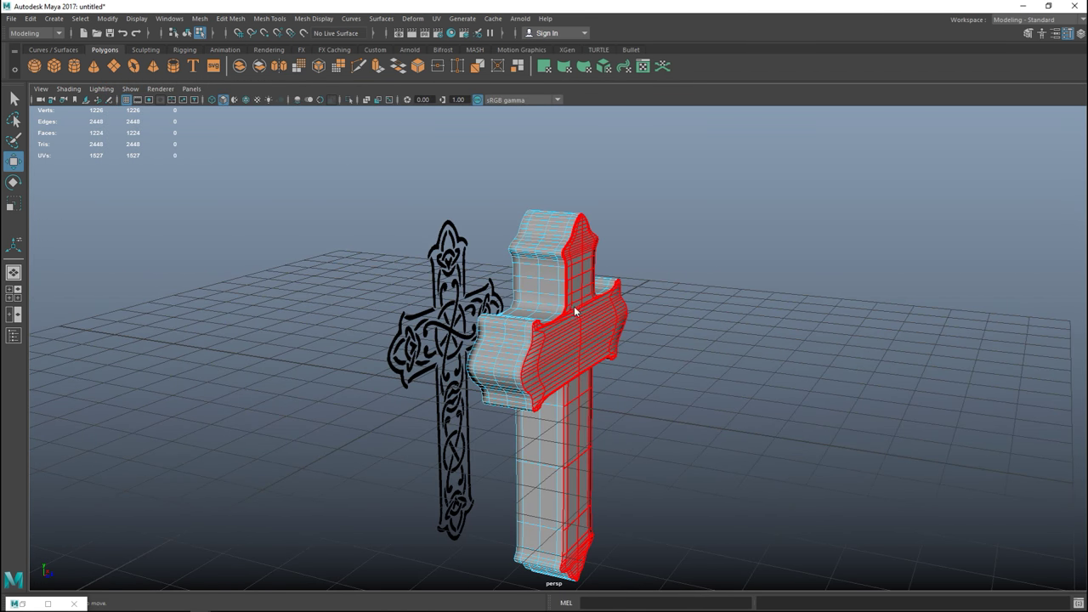
pyautogui.moveTo(574, 273); pyautogui.dragTo(607, 257, button='right')
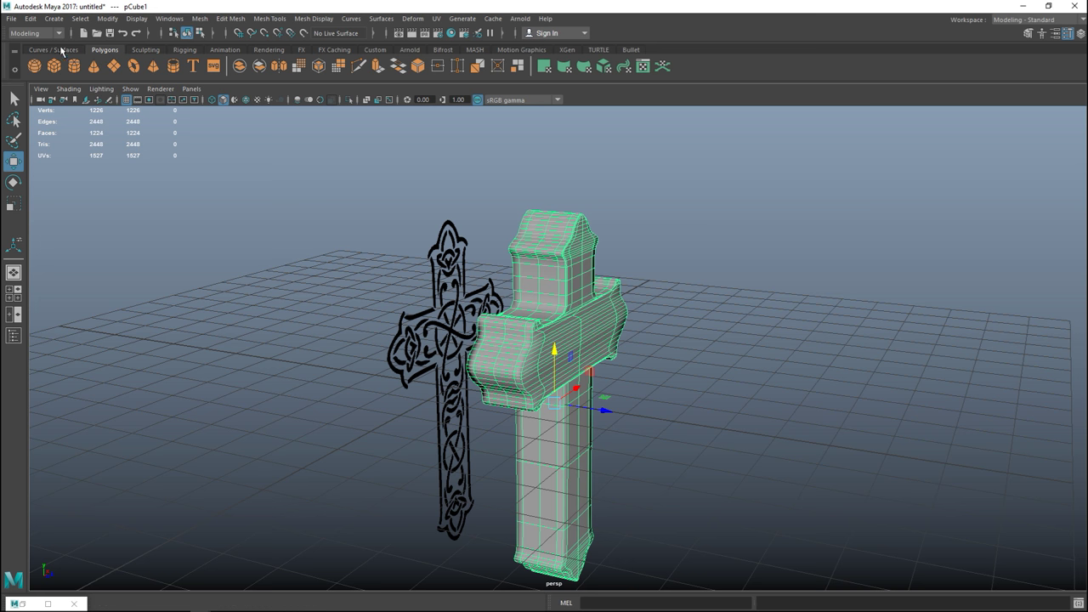
# Export the selected cross mesh to the Desktop as CrossOBJ.obj.
pyautogui.click(10, 18)
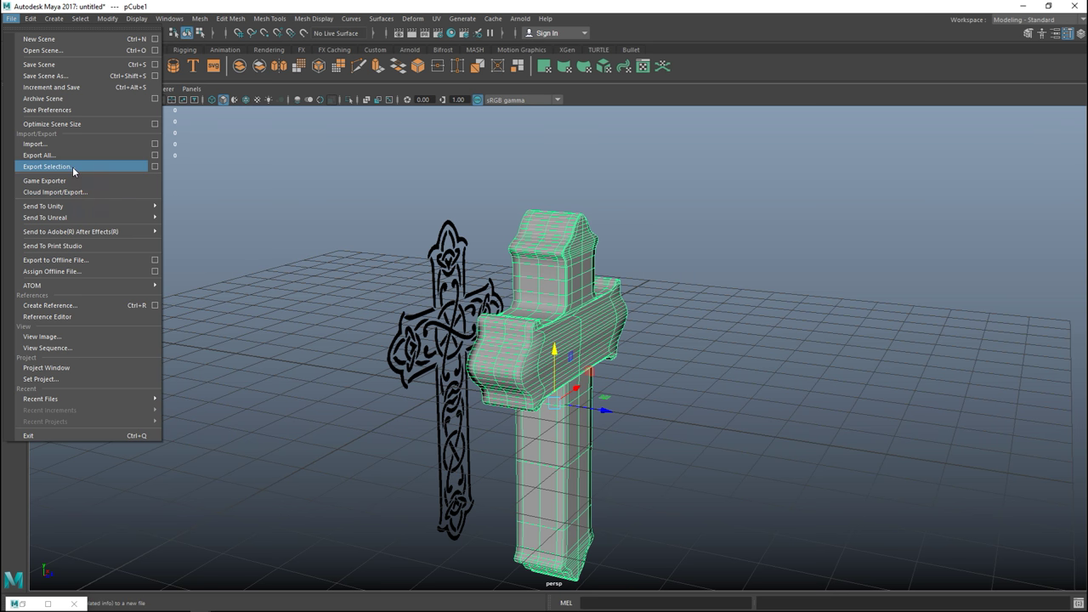
pyautogui.click(47, 166)
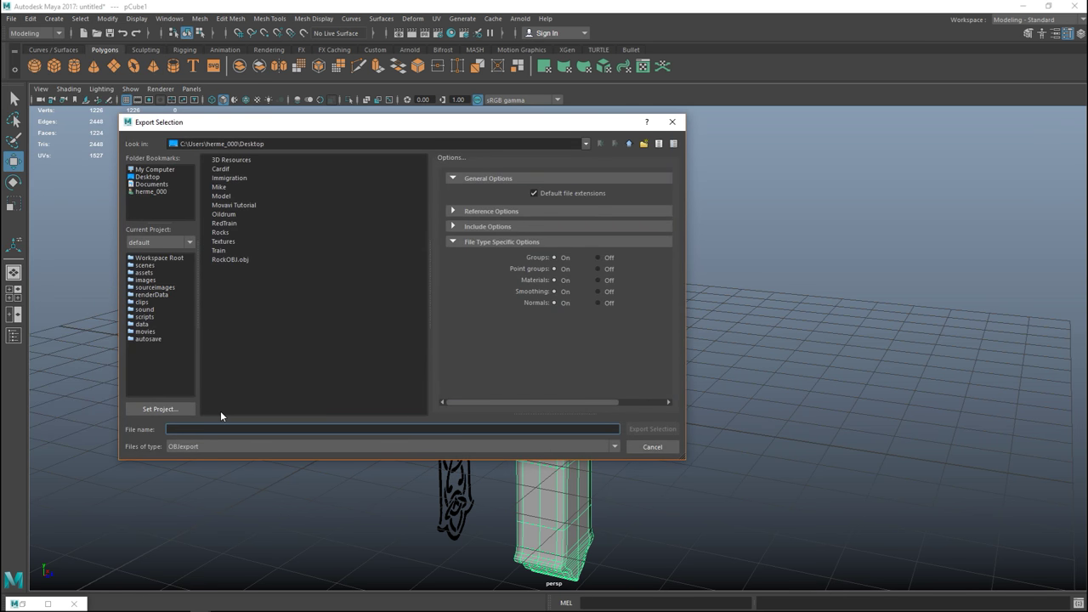
pyautogui.write('Ce')
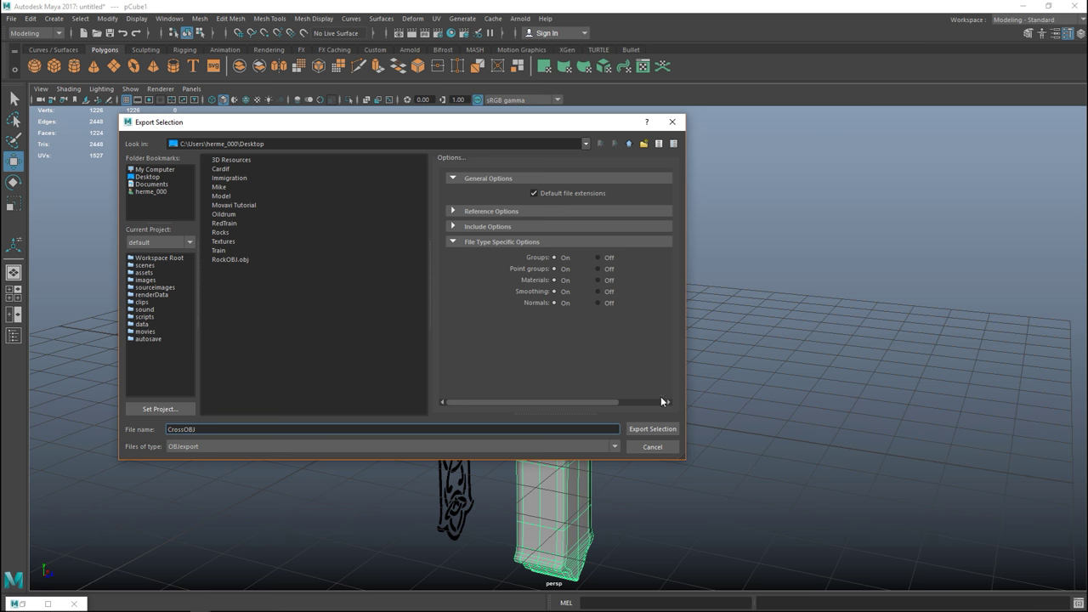
pyautogui.click(651, 430)
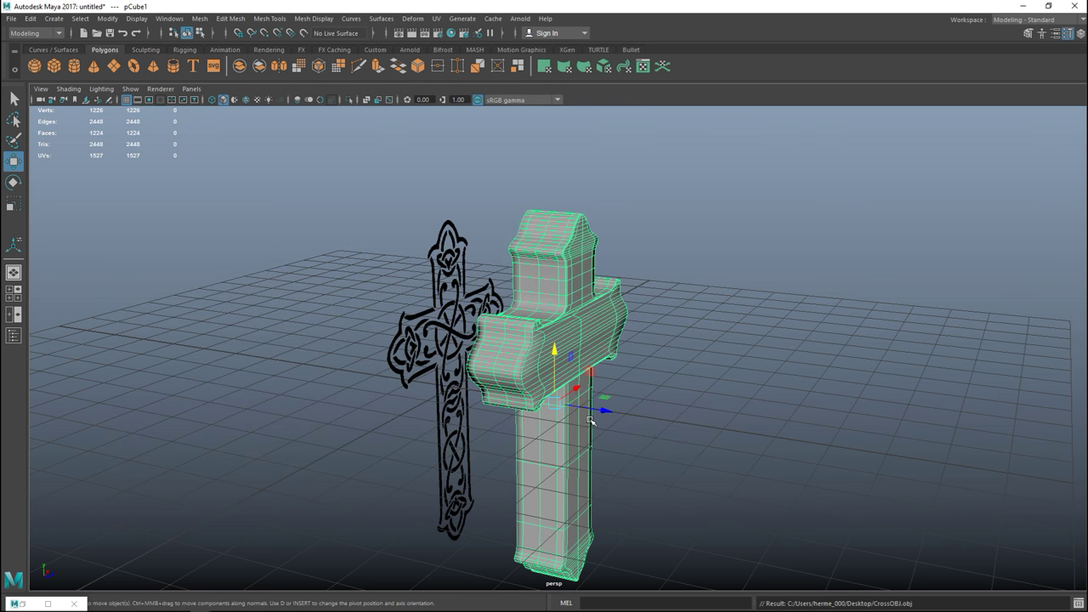
# Select the image plane with the cross drawing and orbit to line it up with the cross.
pyautogui.keyDown('alt'); pyautogui.moveTo(590, 420); pyautogui.dragTo(331, 247); pyautogui.keyUp('alt')
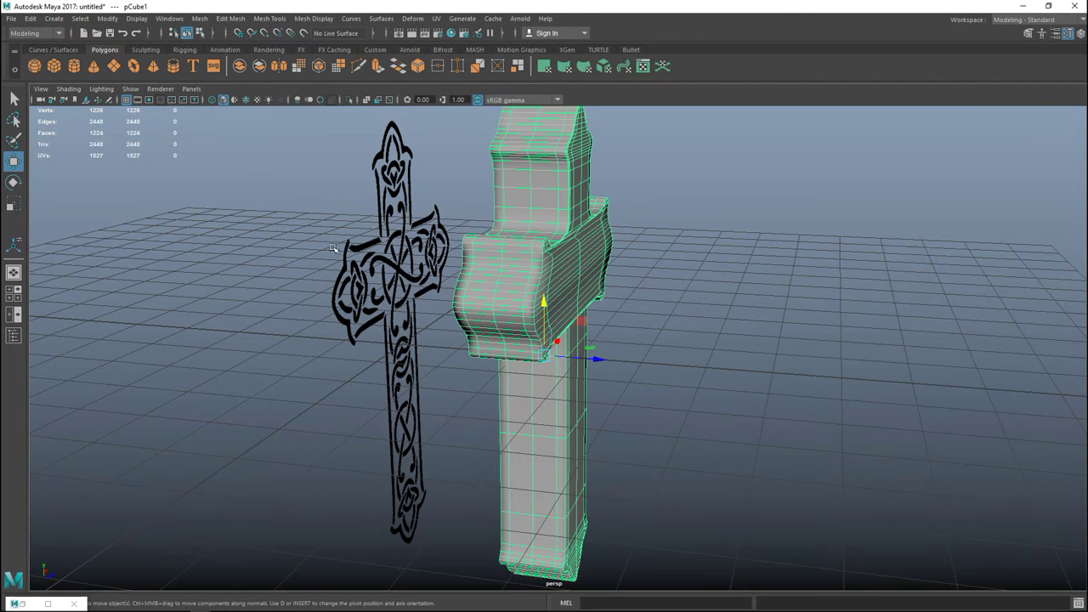
pyautogui.click(346, 340)
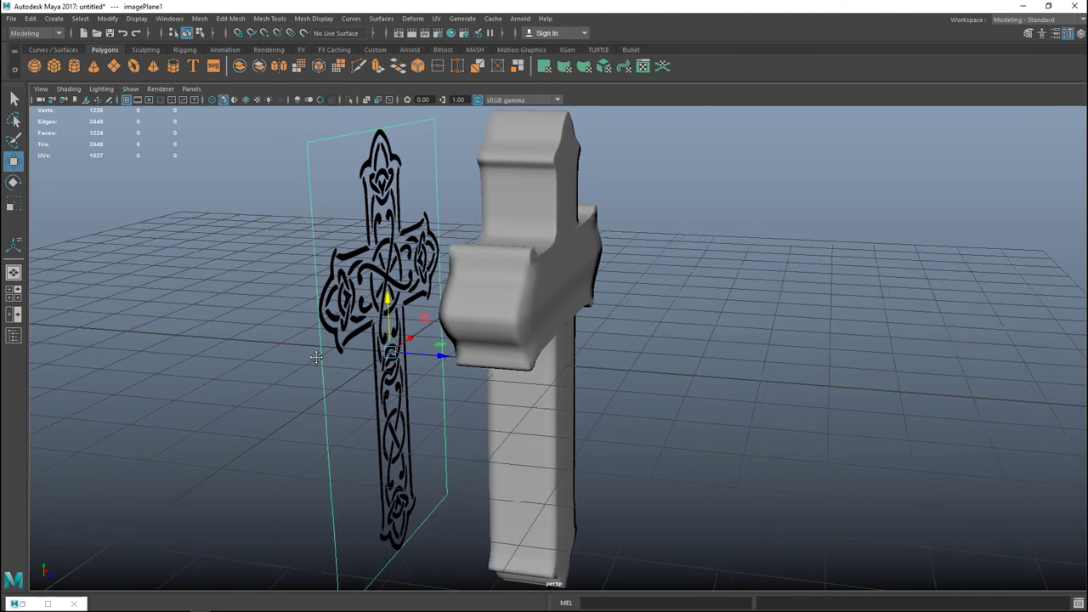
pyautogui.keyDown('alt'); pyautogui.moveTo(357, 371); pyautogui.dragTo(254, 398); pyautogui.keyUp('alt')
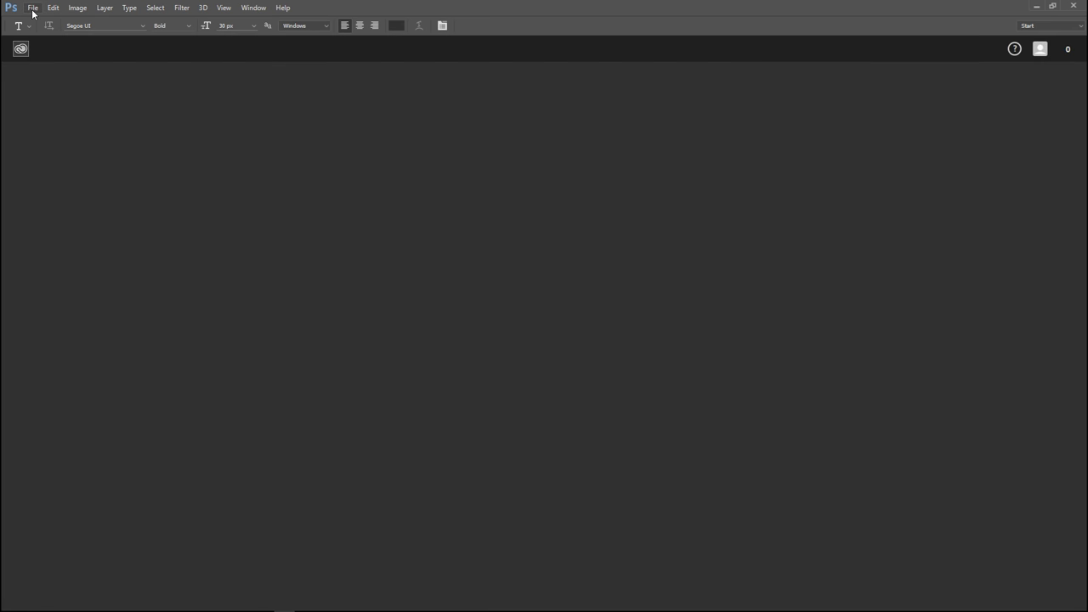
# Create a new 800 × 800 px document with a transparent background.
pyautogui.click(33, 8)
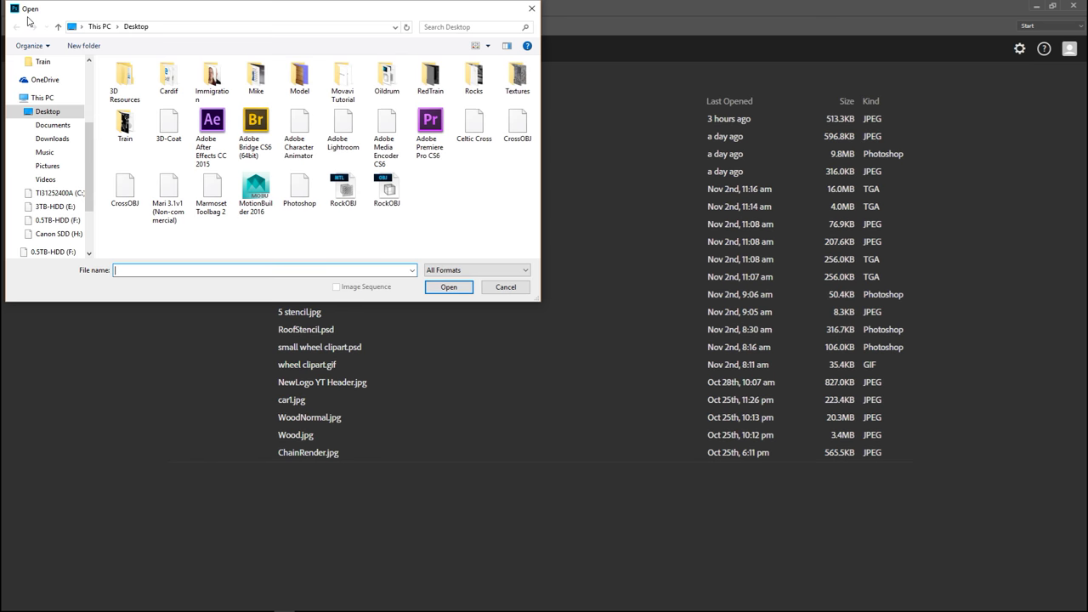
pyautogui.click(495, 289)
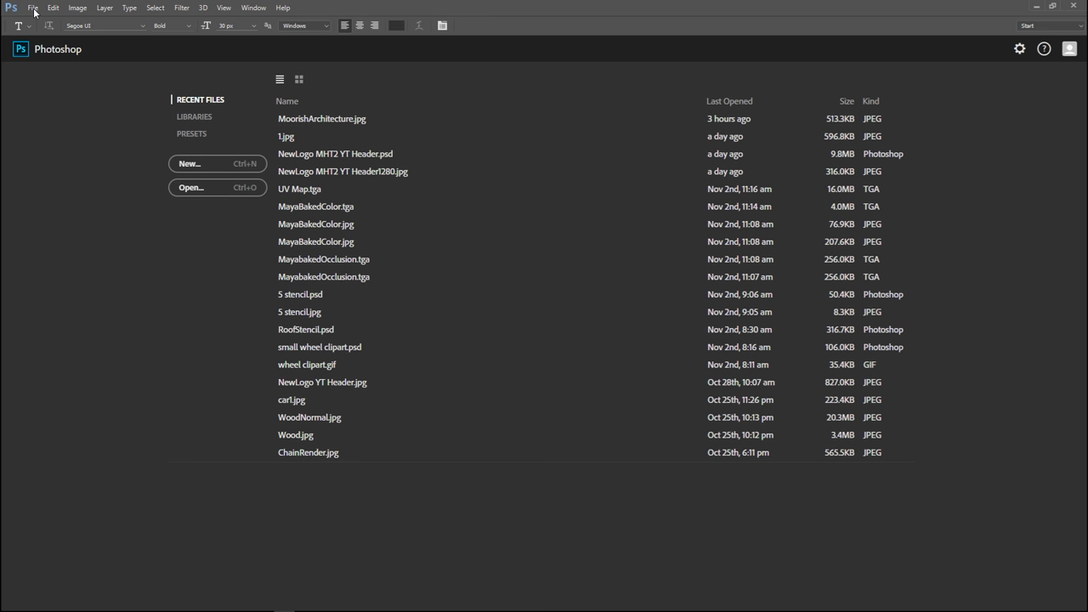
pyautogui.hotkey('alt', 'f')
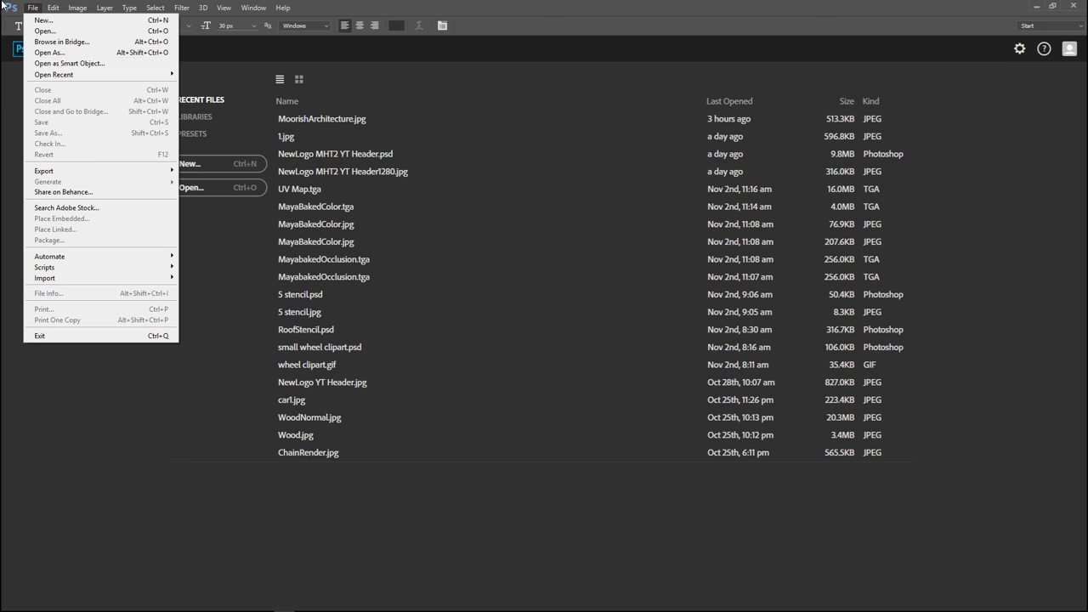
pyautogui.press('Escape')
pyautogui.press('F9')
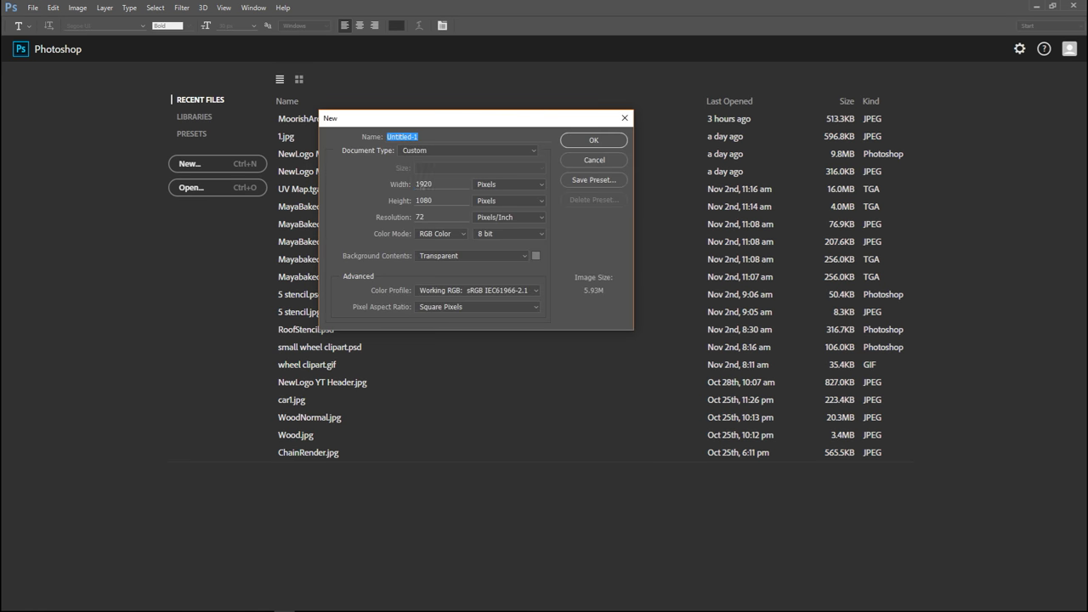
pyautogui.doubleClick(441, 187)
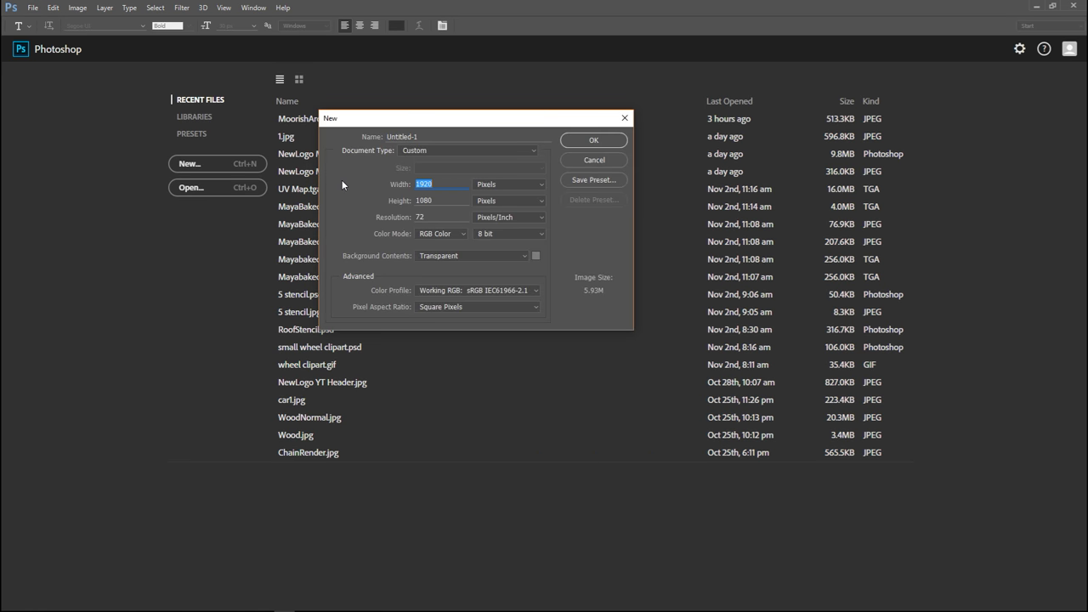
pyautogui.write('800800')
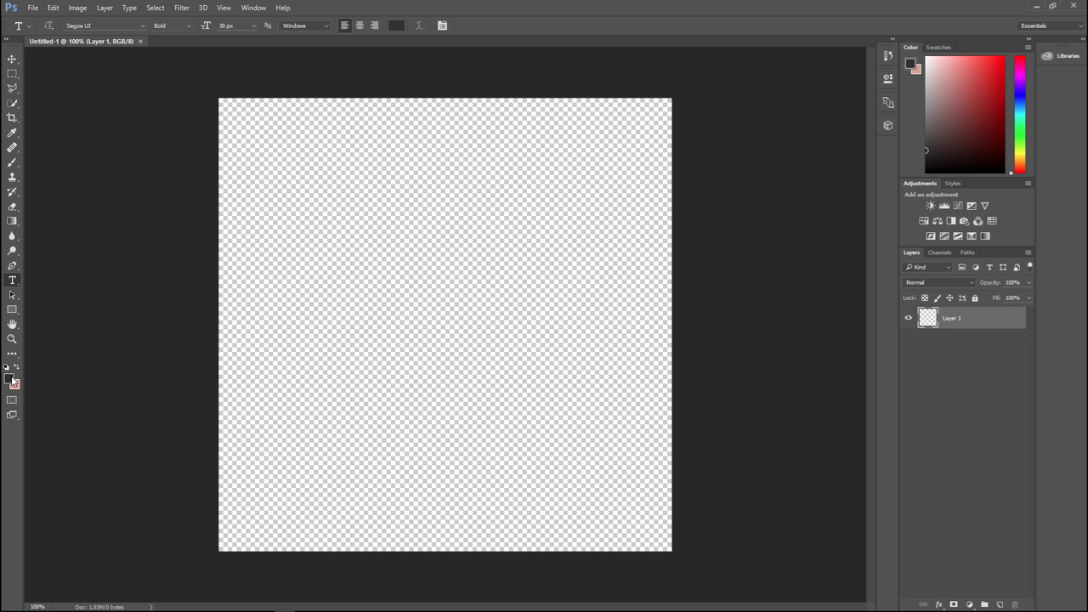
# Fill Layer 1 solid white using a white foreground and a 5000 px brush.
pyautogui.click(10, 379)
pyautogui.click(427, 124)
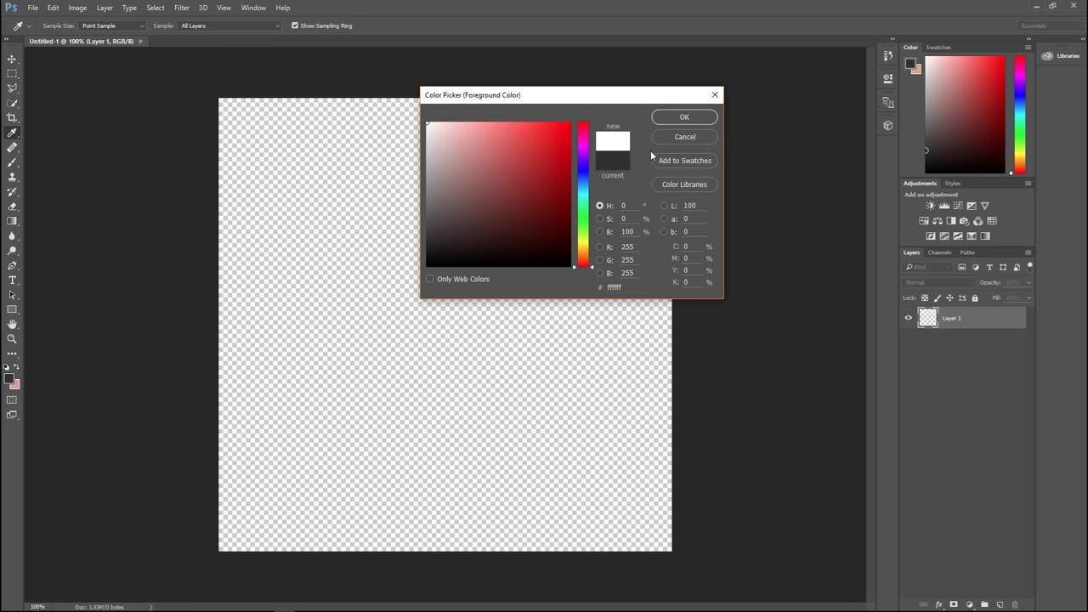
pyautogui.click(684, 116)
pyautogui.press('t')
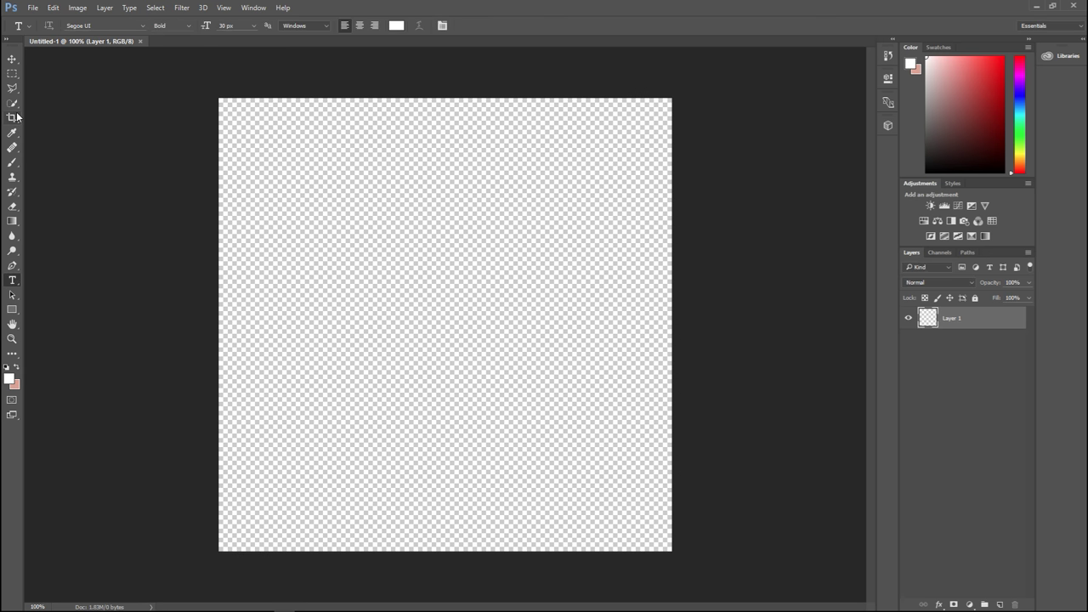
pyautogui.click(12, 162)
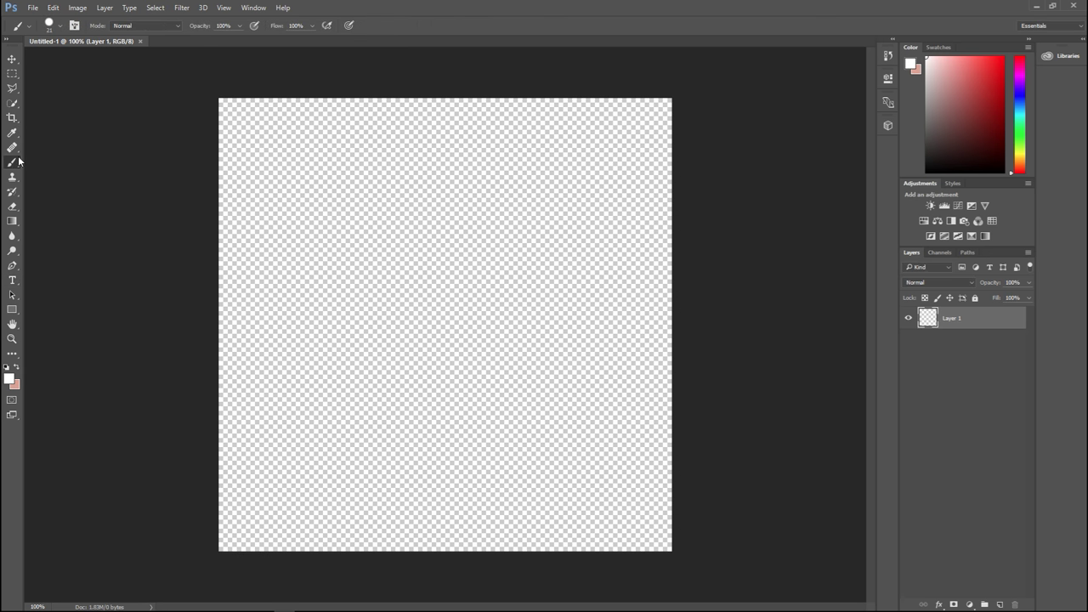
pyautogui.click(60, 26)
pyautogui.moveTo(71, 64); pyautogui.dragTo(179, 65)
pyautogui.click(319, 161)
pyautogui.click(570, 408)
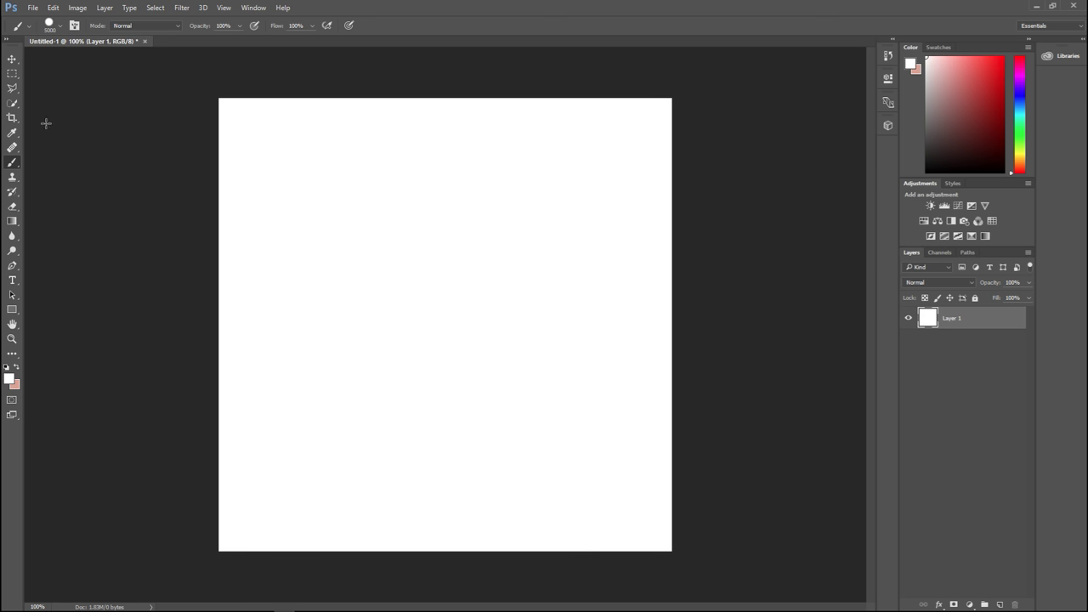
# Place the Celtic Cross image embedded, enlarged to about 108% and centred on the canvas.
pyautogui.click(33, 9)
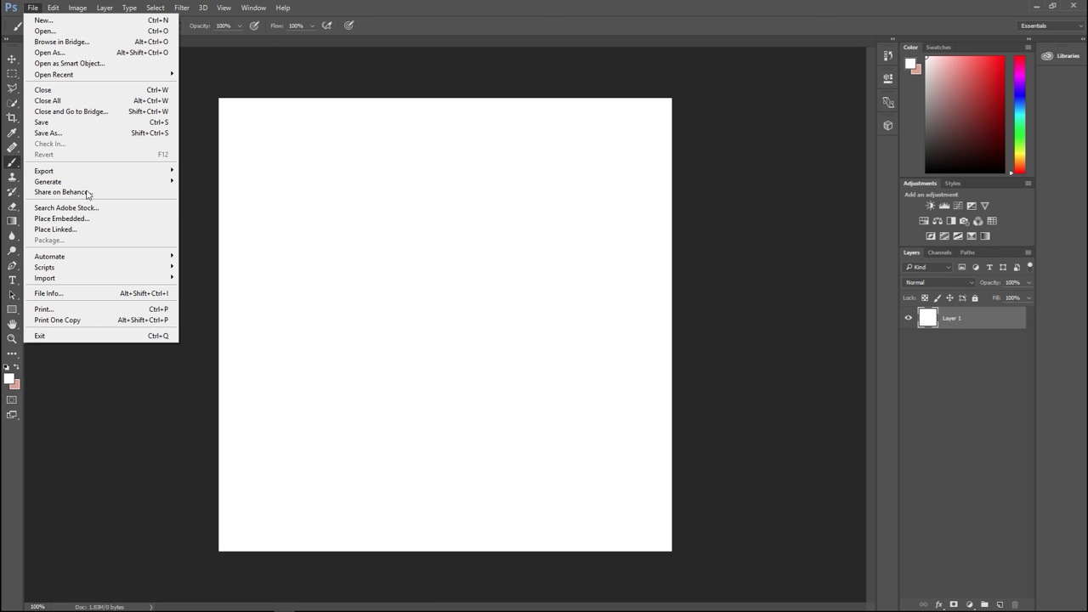
pyautogui.click(60, 219)
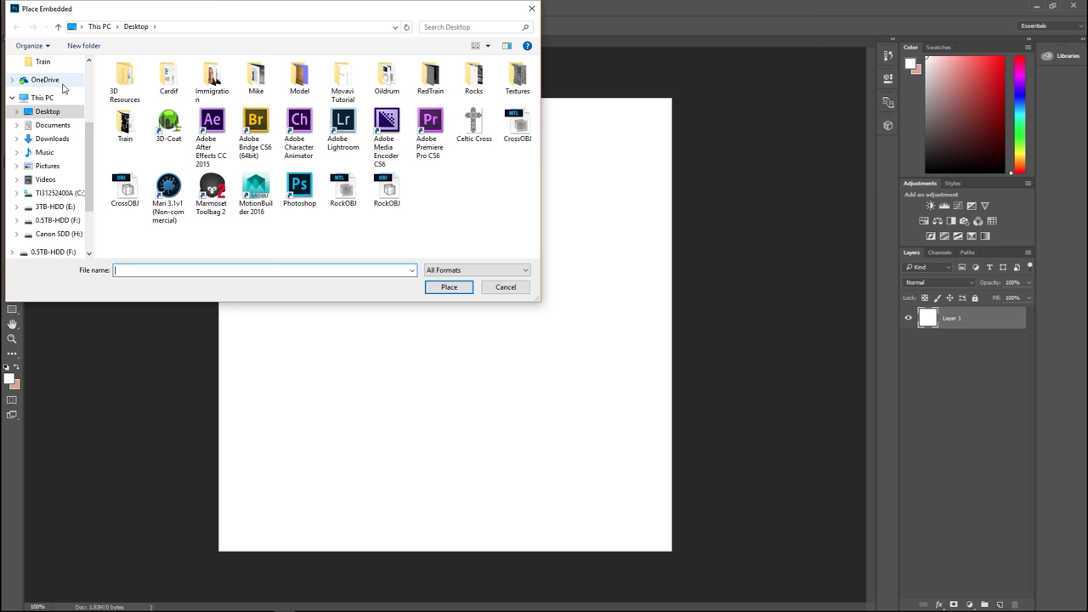
pyautogui.click(475, 127)
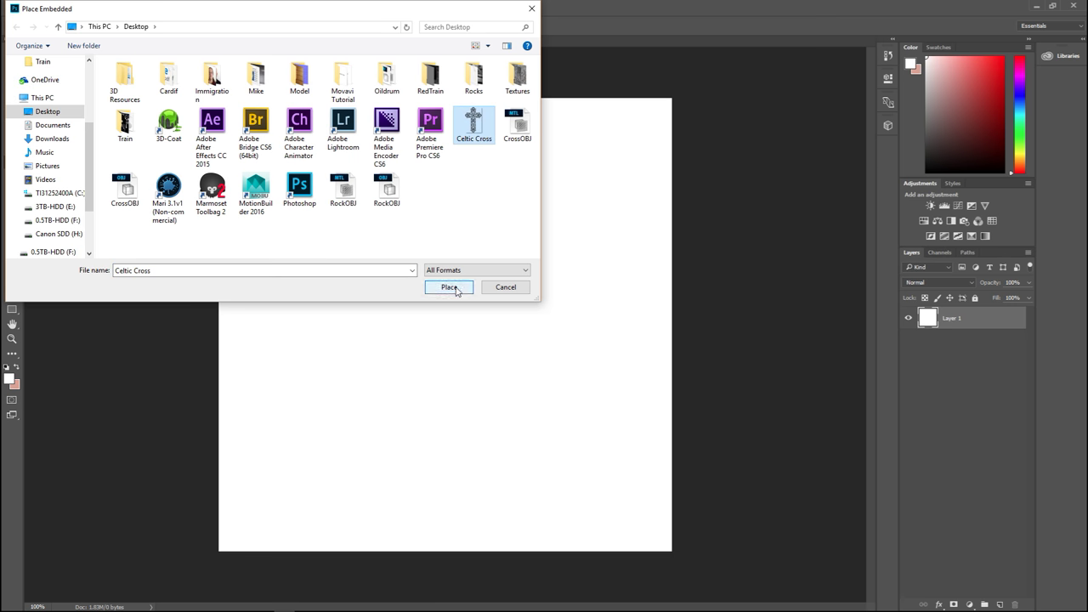
pyautogui.click(455, 287)
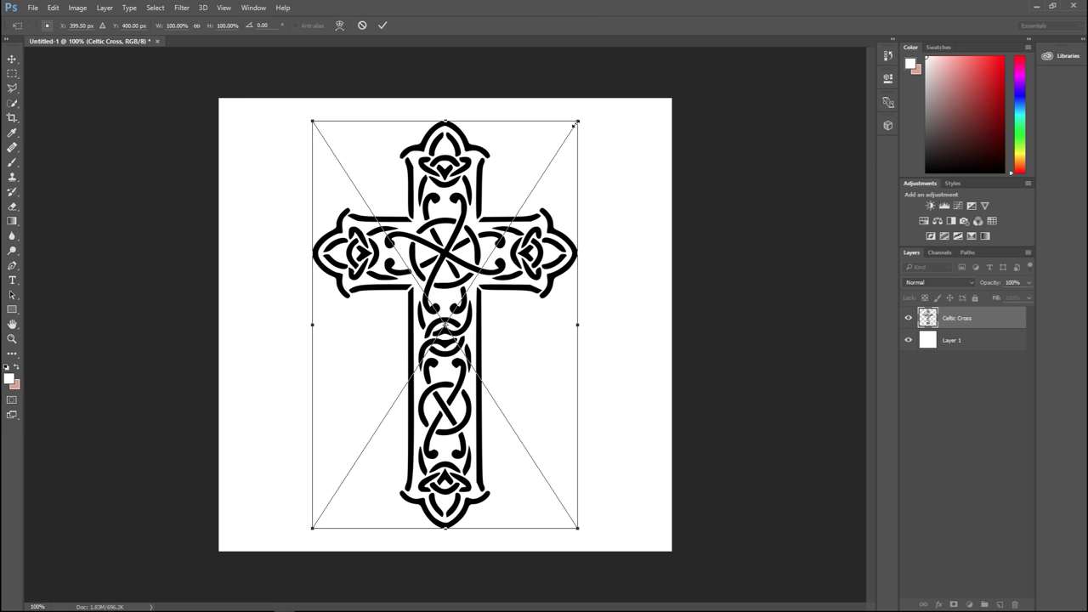
pyautogui.moveTo(579, 120); pyautogui.dragTo(618, 99)
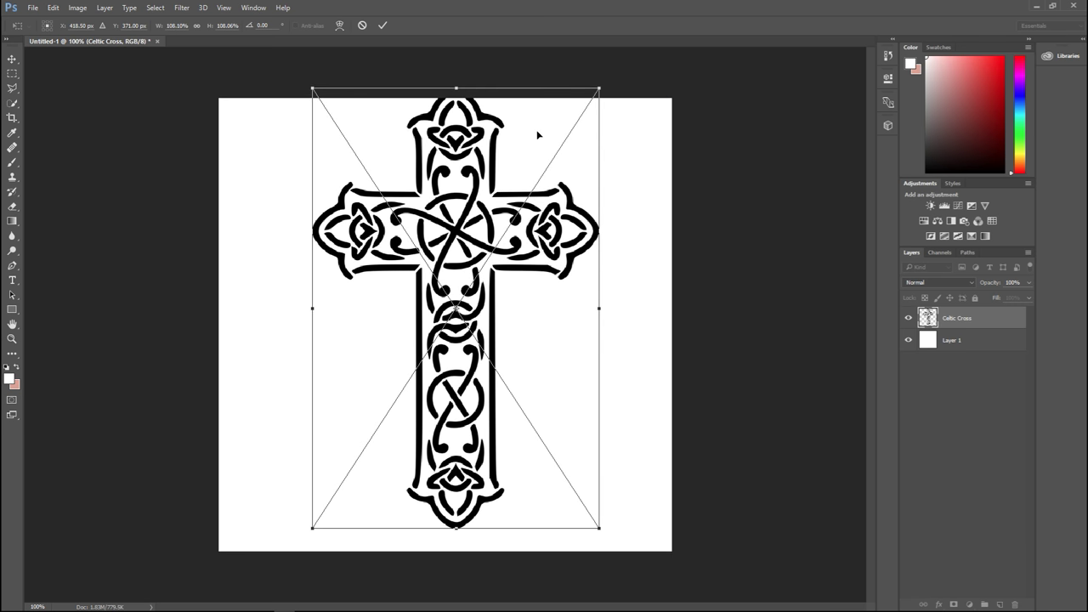
pyautogui.moveTo(527, 144); pyautogui.dragTo(525, 154)
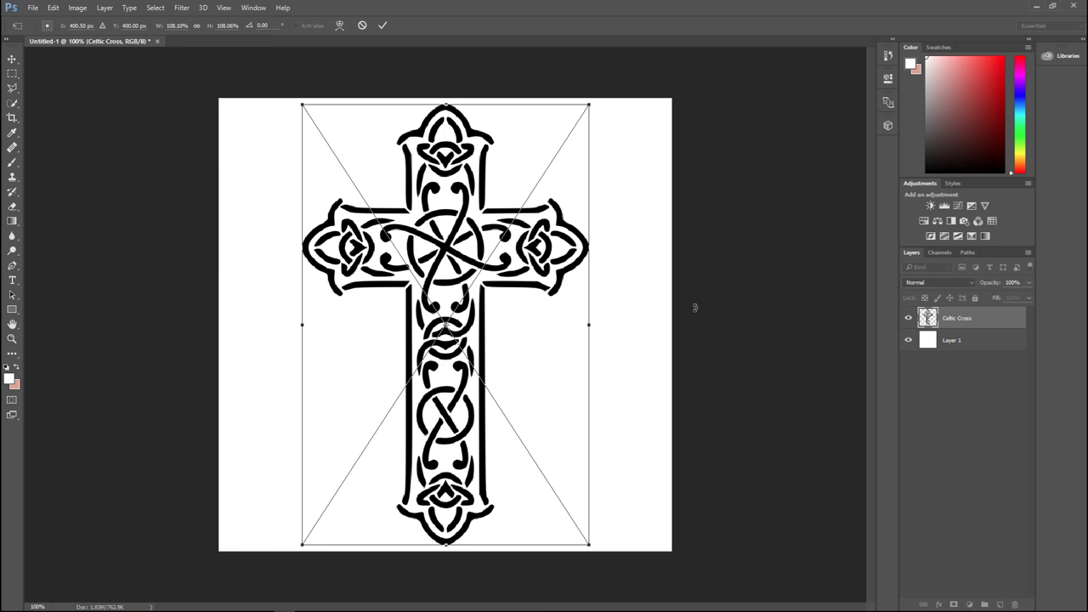
pyautogui.press('Return')
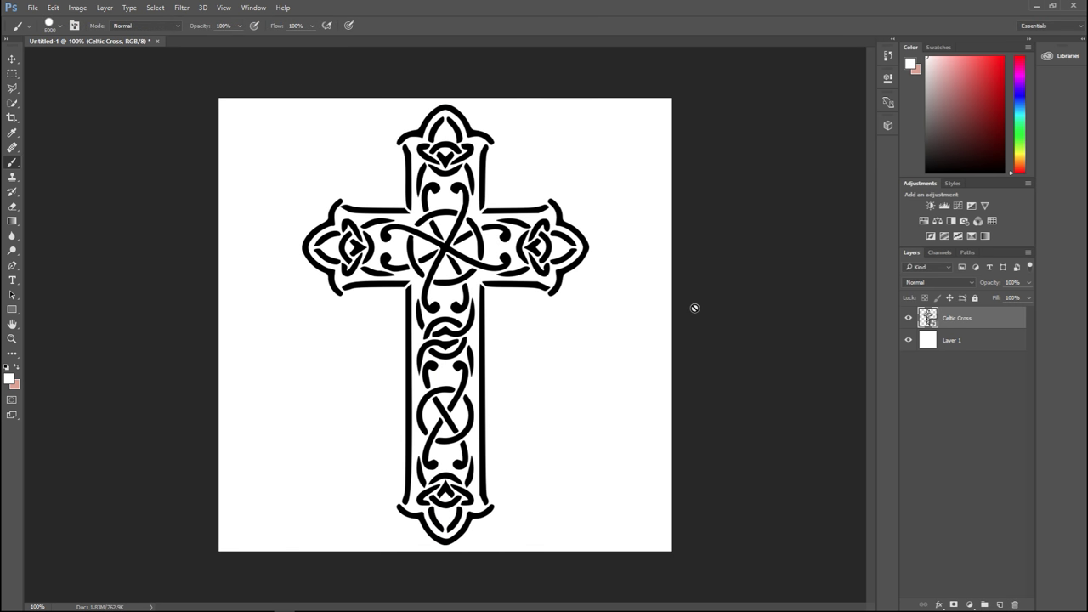
pyautogui.keyDown('shift'); pyautogui.click(954, 341); pyautogui.keyUp('shift')
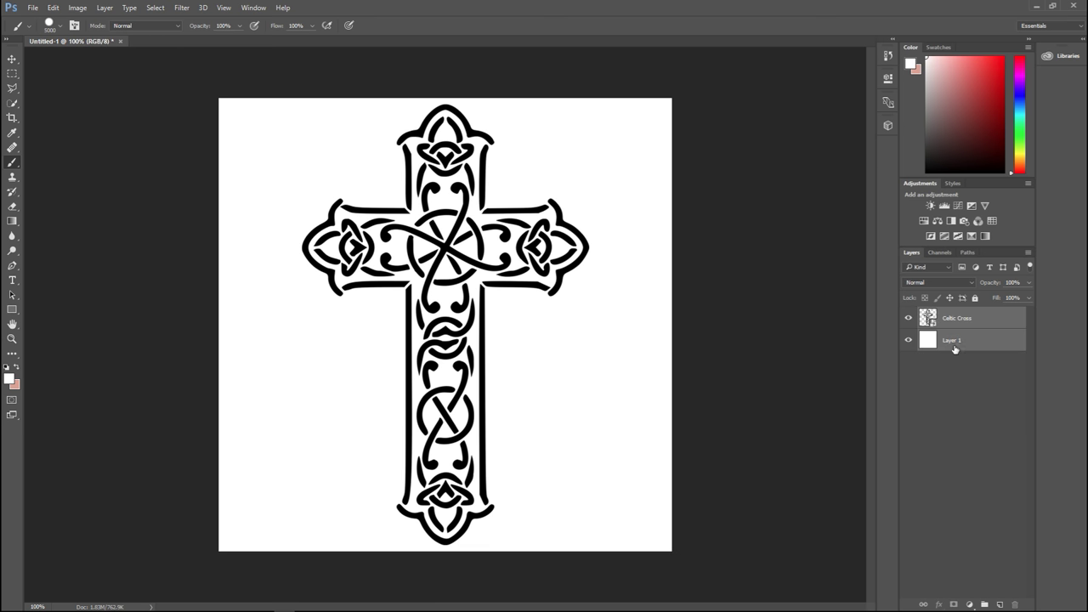
# Merge the cross and white layers, then invert the image to white on black.
pyautogui.click(105, 9)
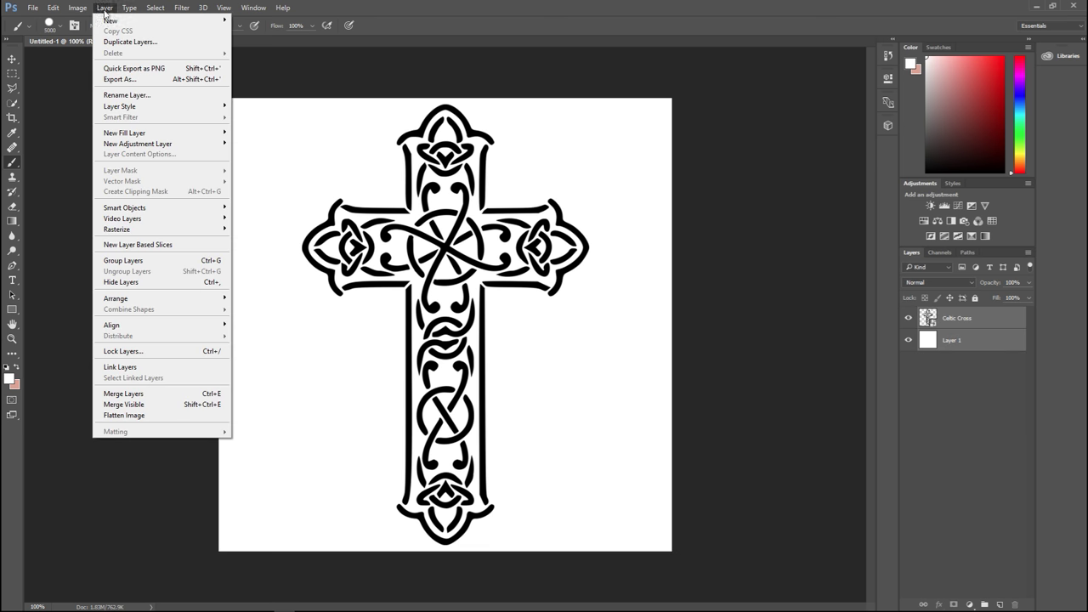
pyautogui.click(123, 394)
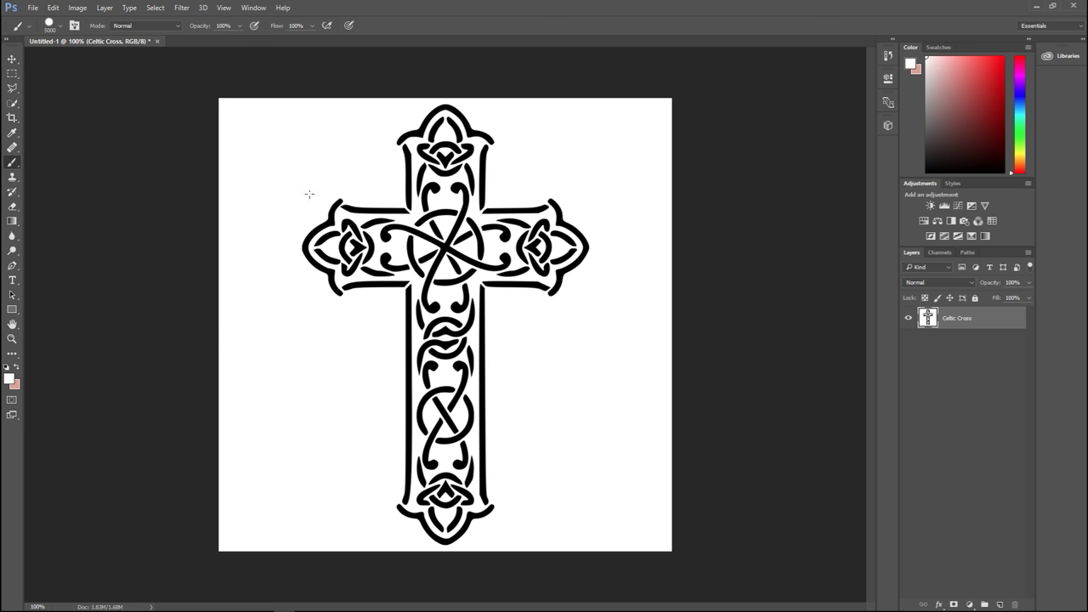
pyautogui.click(96, 8)
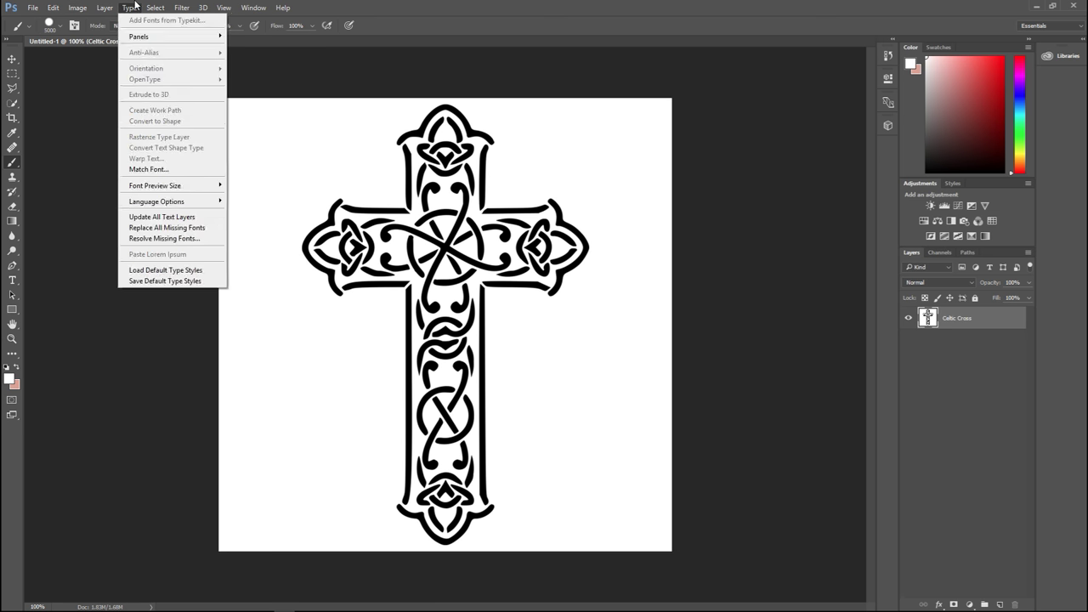
pyautogui.moveTo(131, 8)
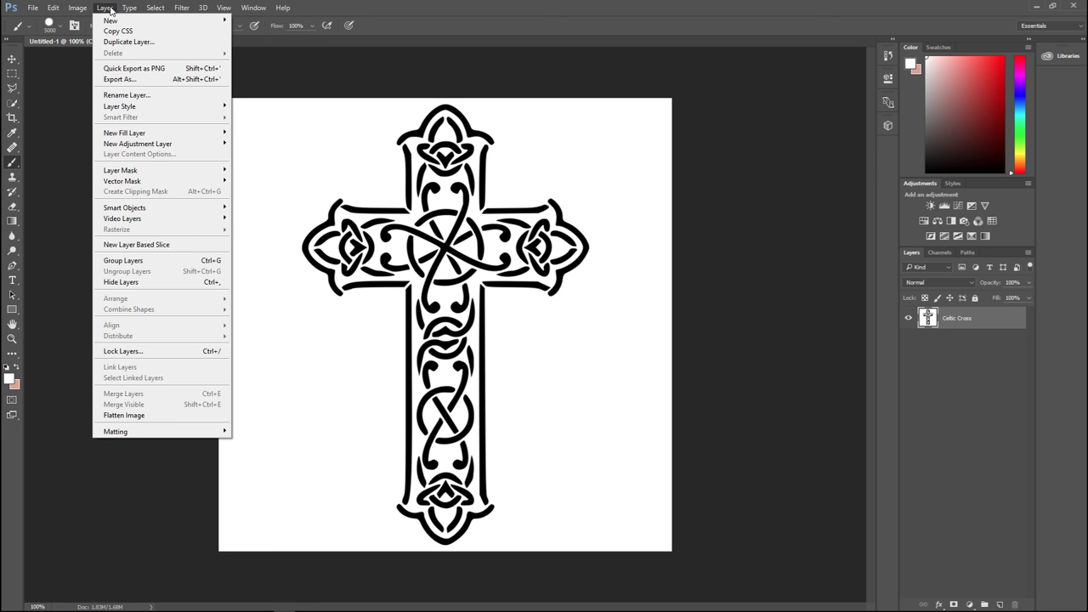
pyautogui.moveTo(87, 10)
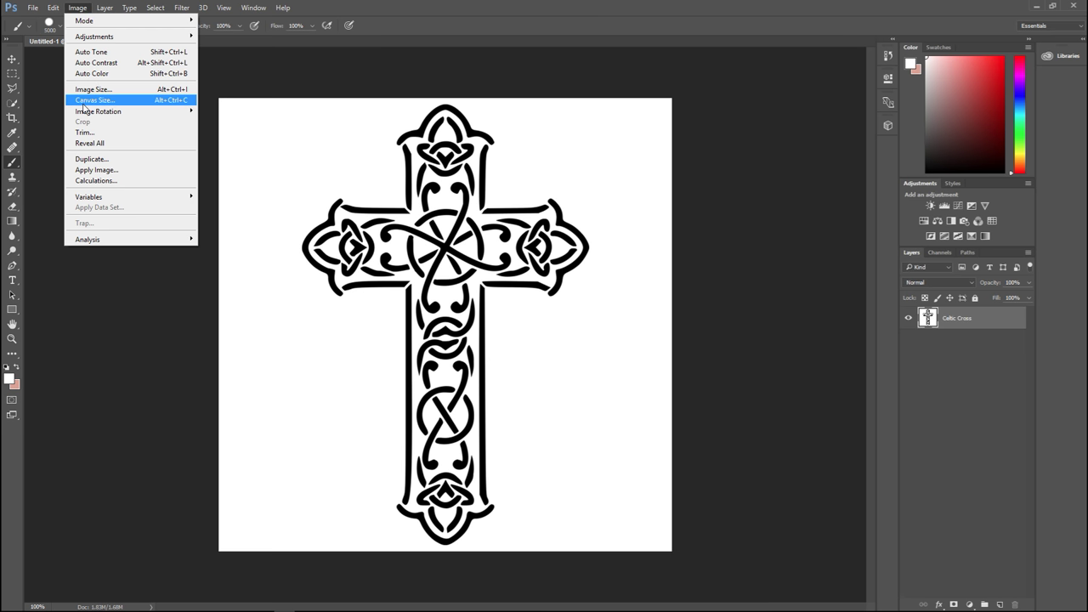
pyautogui.press('F9')
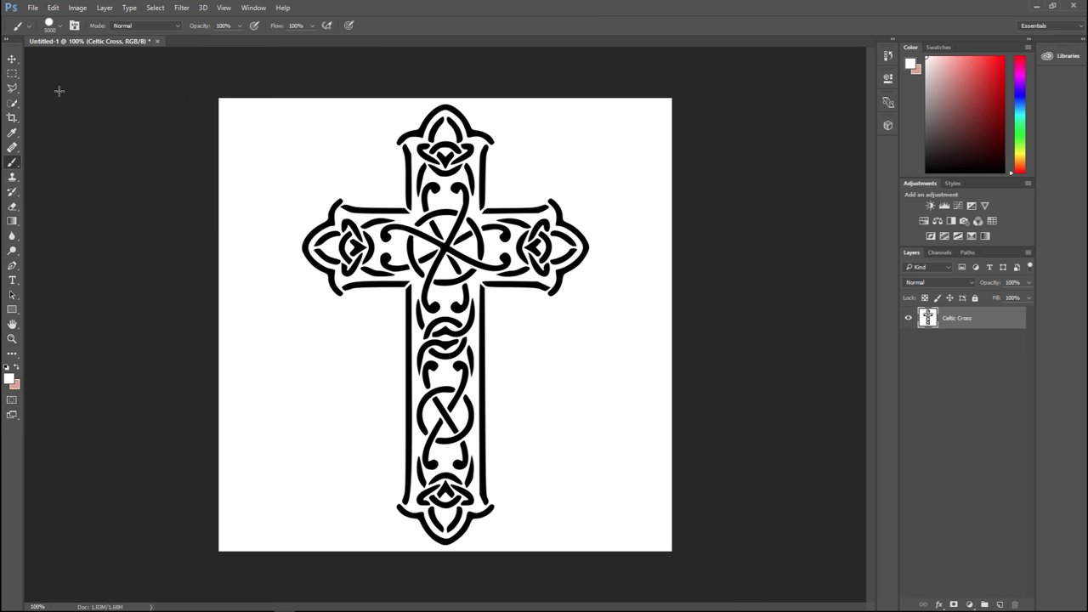
pyautogui.click(77, 8)
pyautogui.moveTo(117, 38)
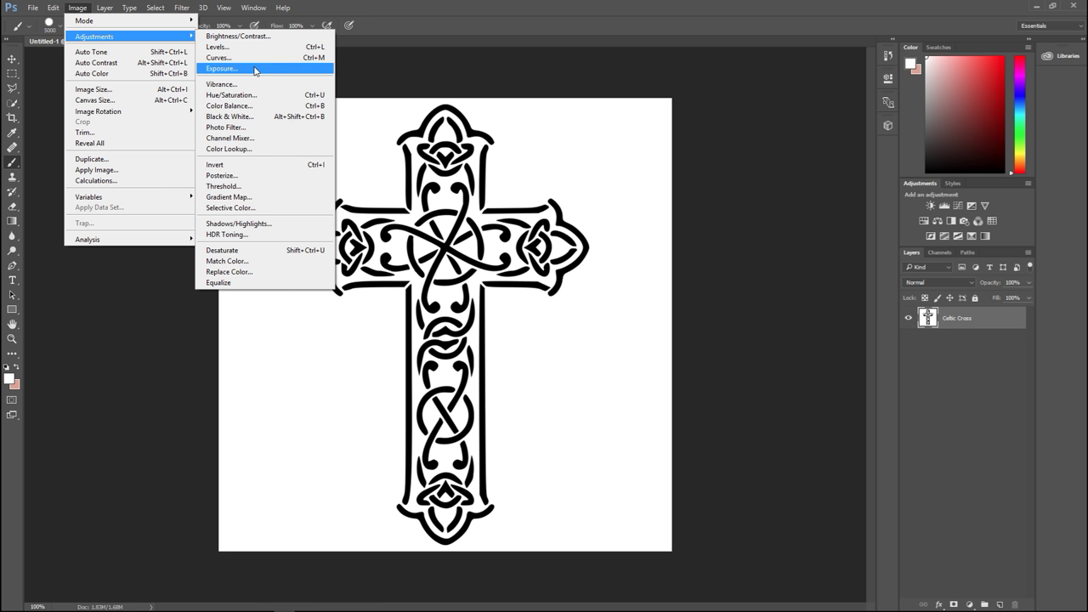
pyautogui.click(230, 165)
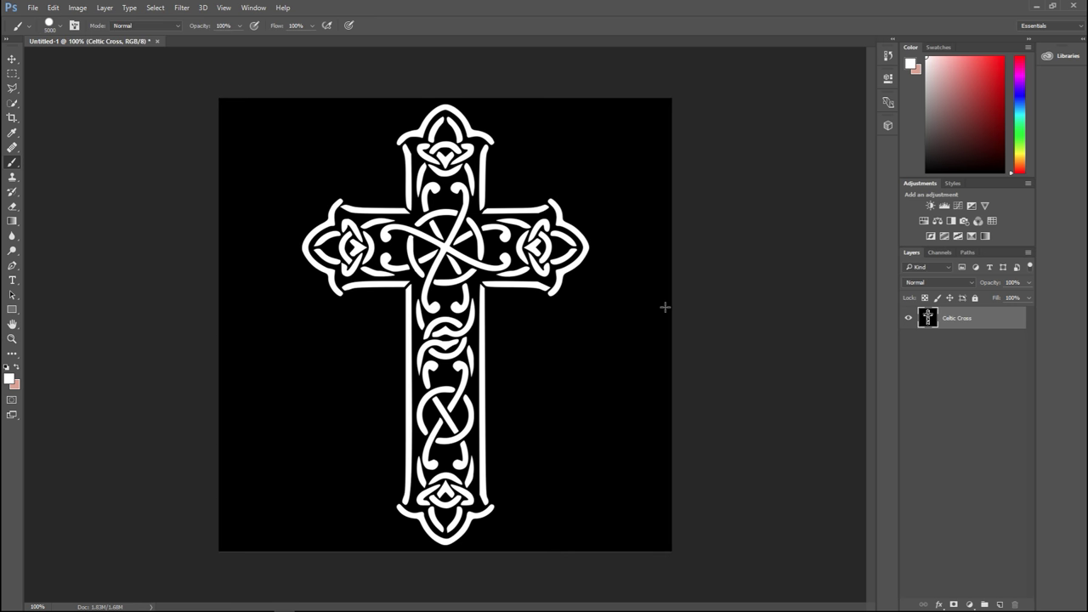
# Save the image as the Photoshop document CrossStencil.psd.
pyautogui.click(33, 8)
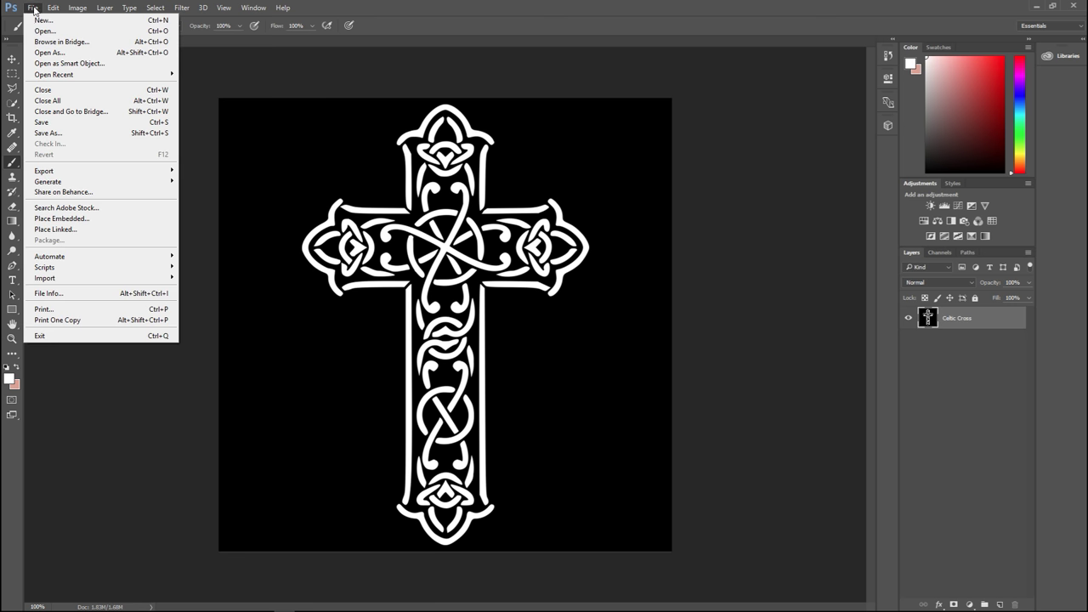
pyautogui.click(57, 134)
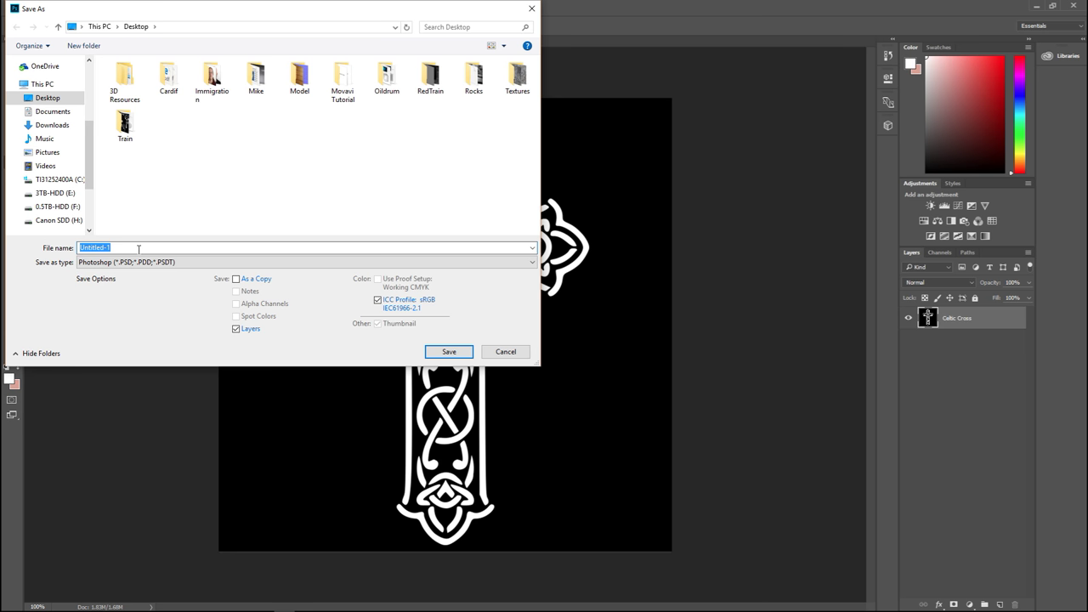
pyautogui.write('Cr')
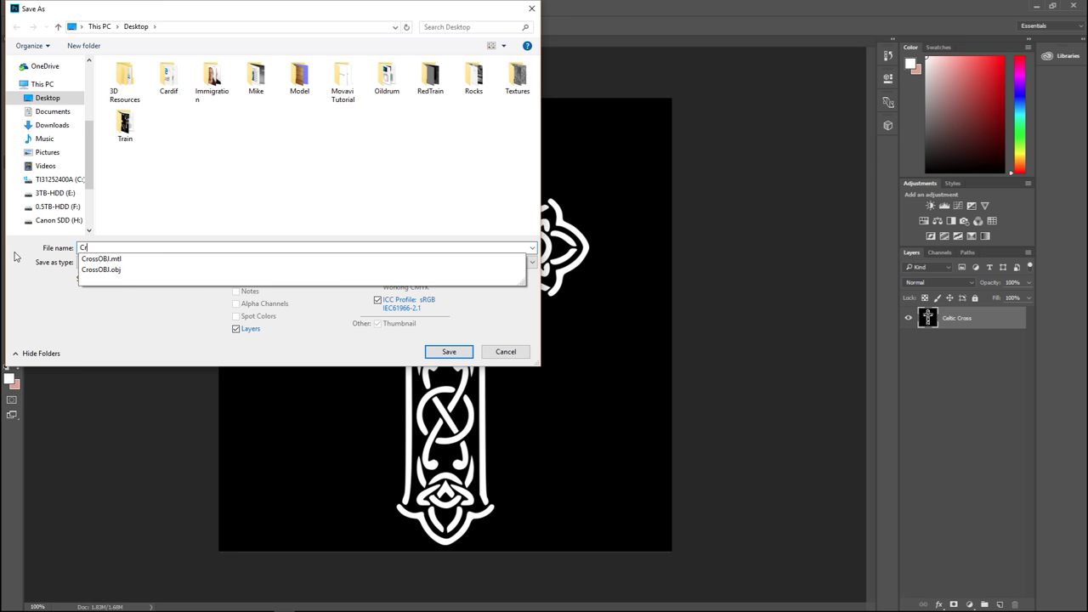
pyautogui.write('ossStencil')
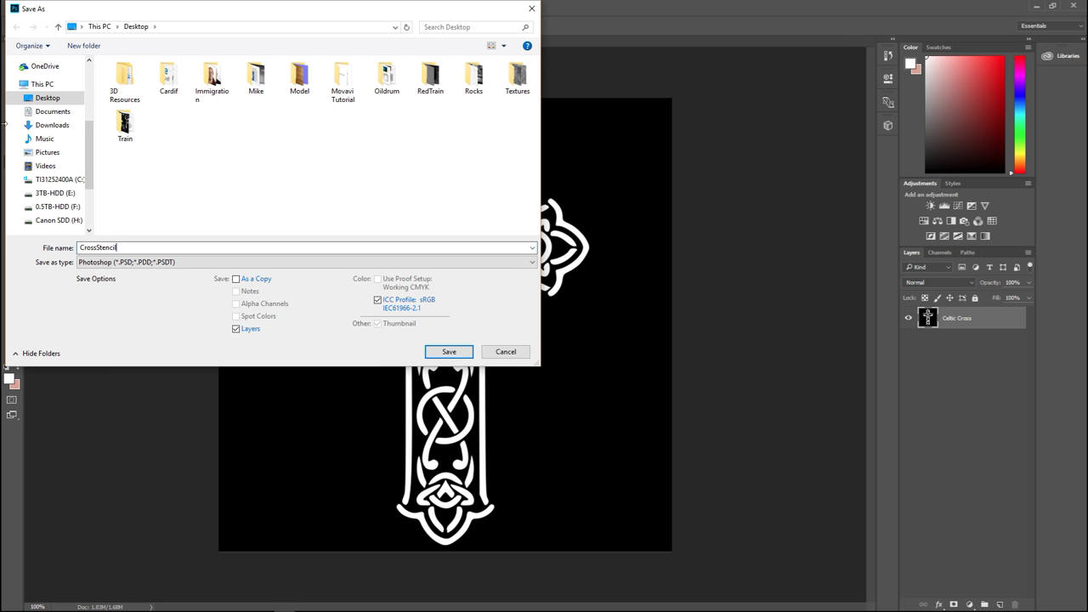
pyautogui.click(449, 355)
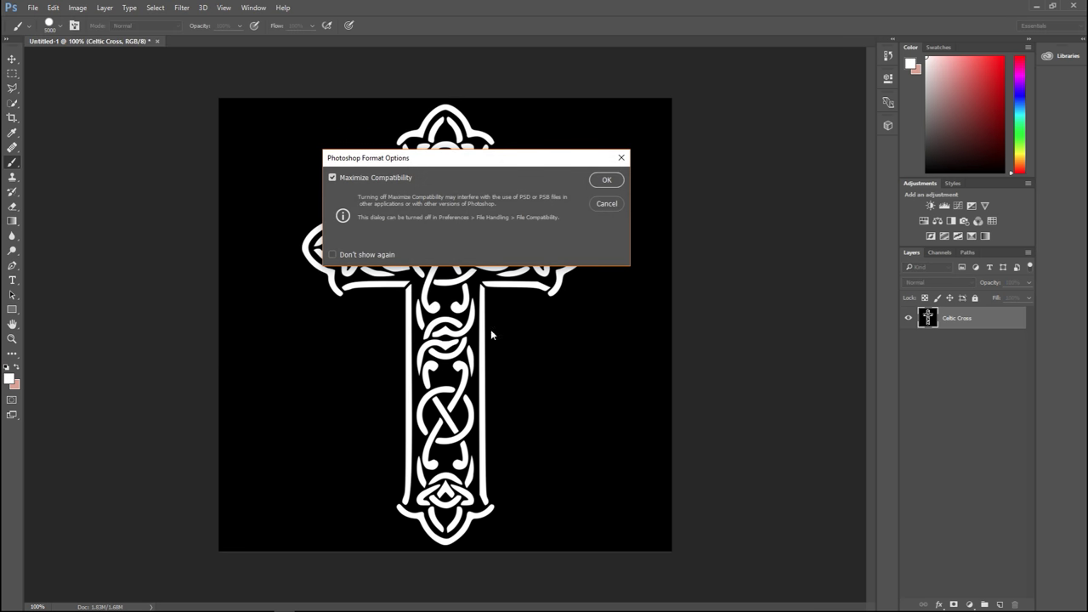
pyautogui.click(605, 181)
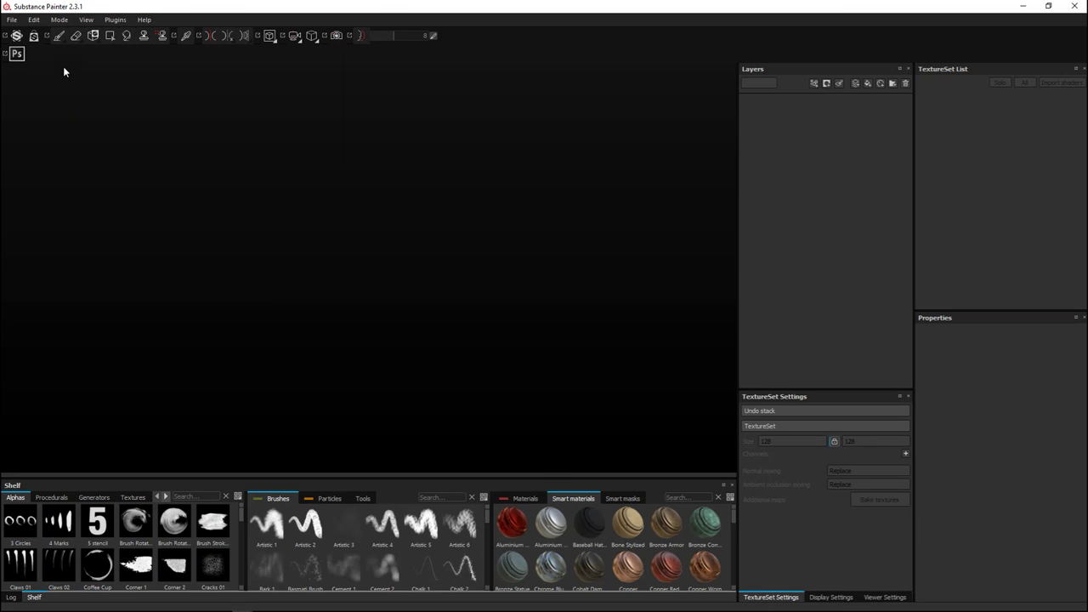
# Create a new pbr-metal-rough project at 1024 resolution from the CrossOBJ.obj mesh.
pyautogui.click(12, 19)
pyautogui.click(23, 38)
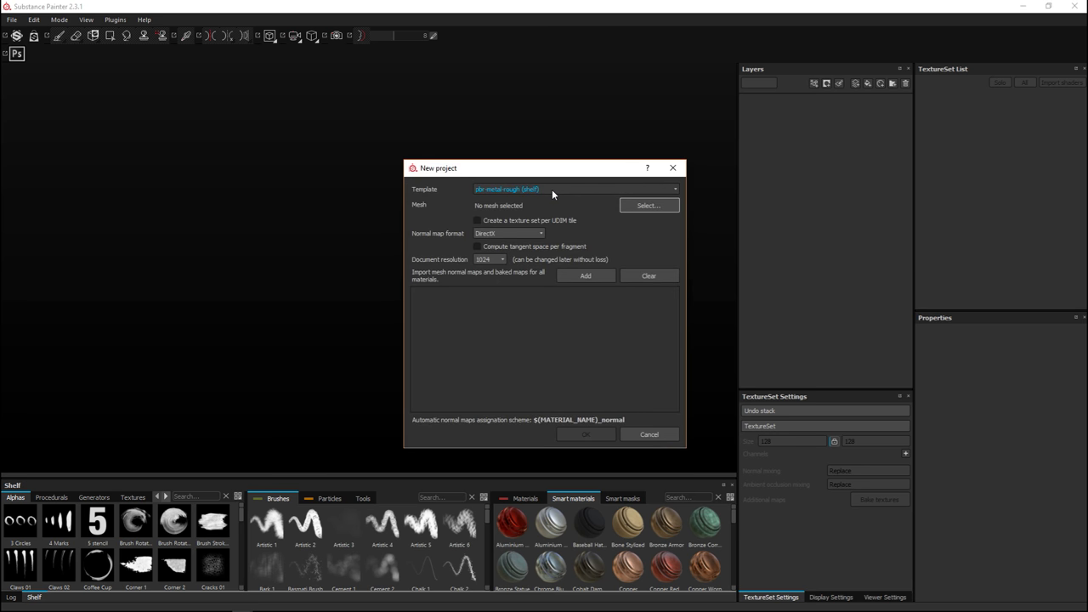
pyautogui.click(642, 209)
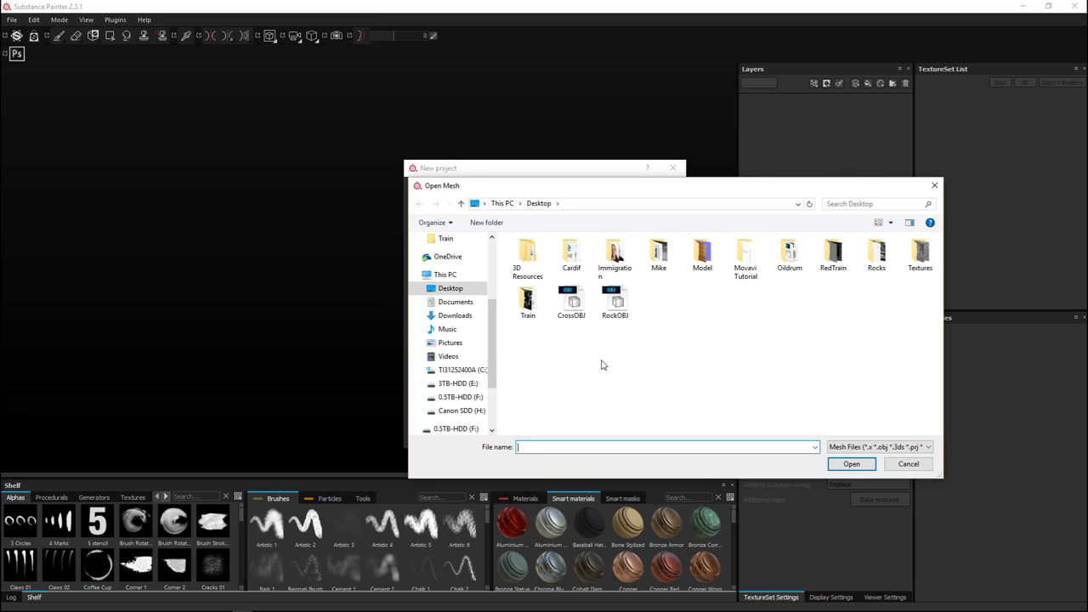
pyautogui.click(572, 304)
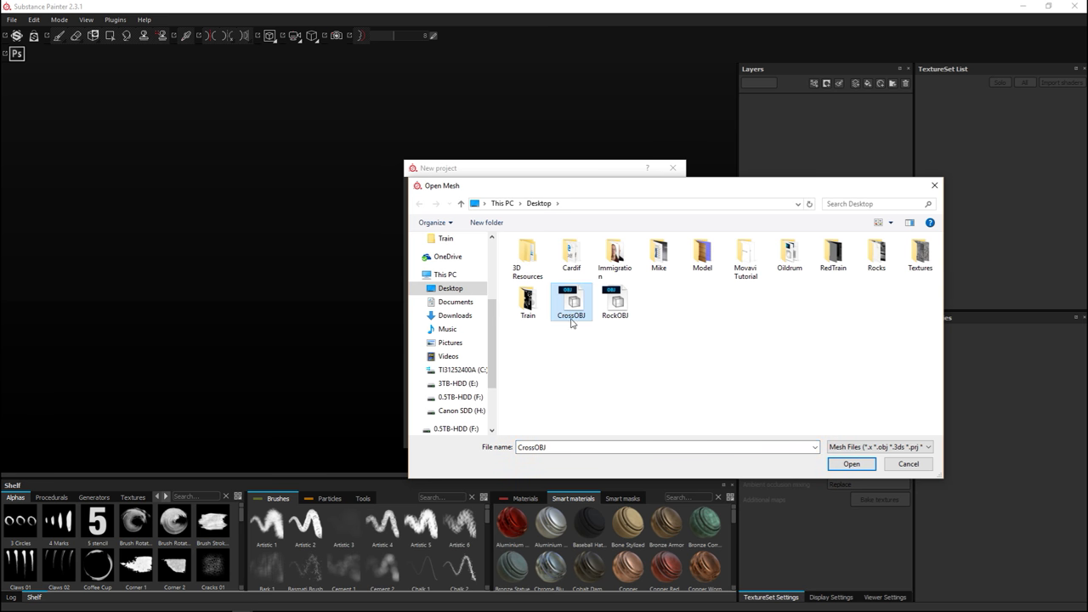
pyautogui.click(851, 465)
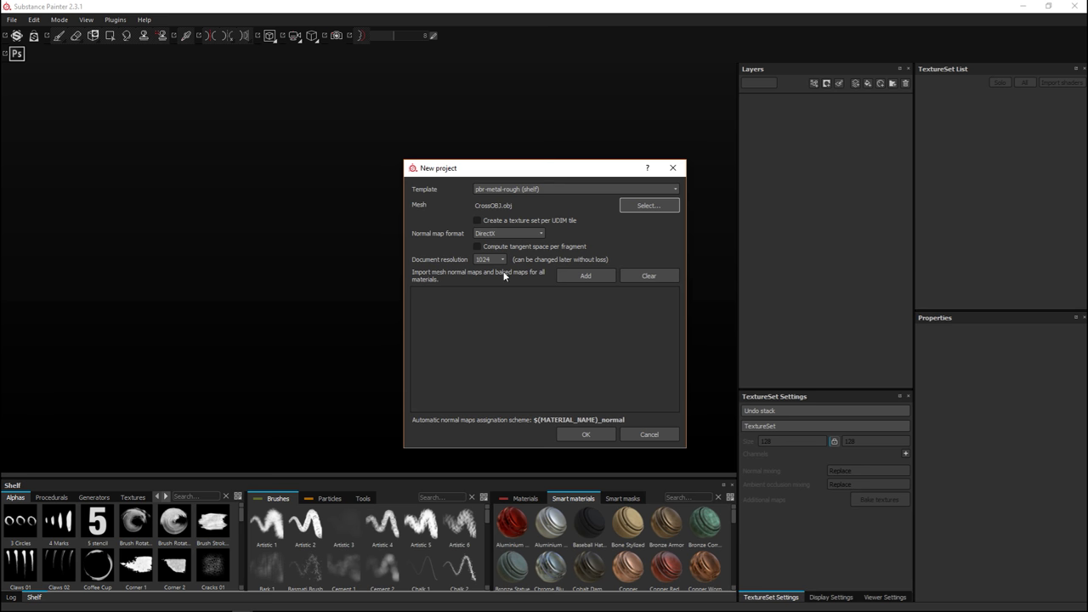
pyautogui.click(588, 434)
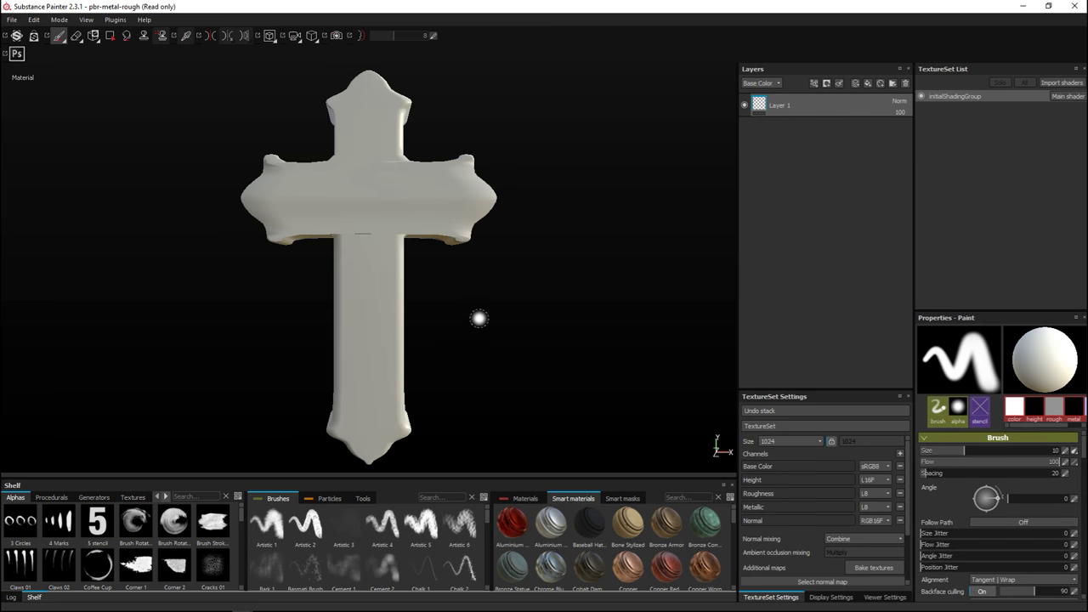
# Bake the cross's normal, world space normal and ambient occlusion maps for initialShadingGroup.
pyautogui.keyDown('alt'); pyautogui.moveTo(478, 316); pyautogui.dragTo(538, 339); pyautogui.keyUp('alt')
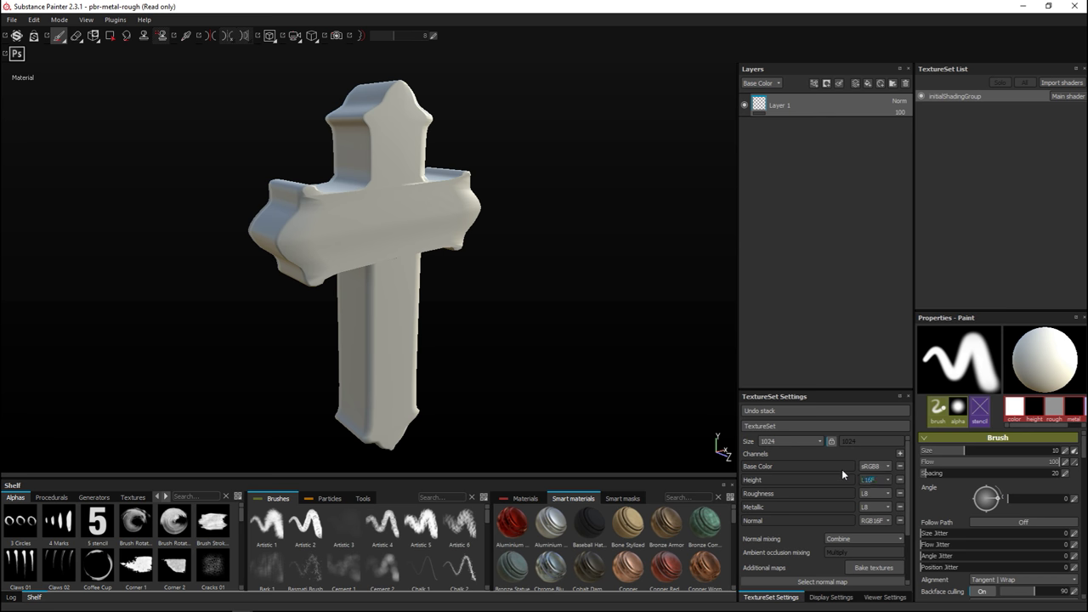
pyautogui.scroll(-3, 850, 476)
pyautogui.click(874, 500)
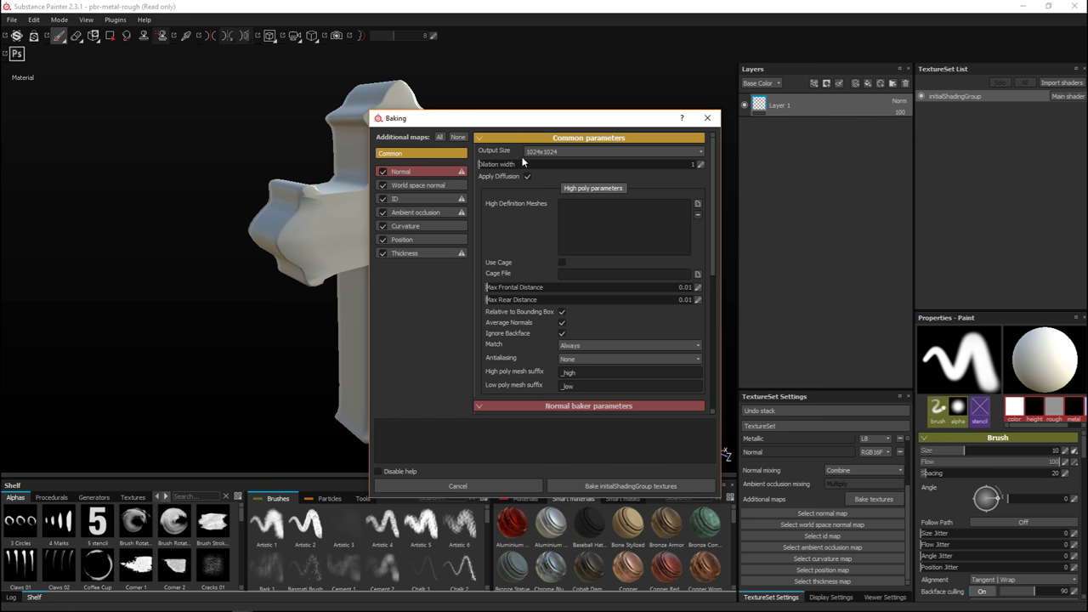
pyautogui.click(646, 488)
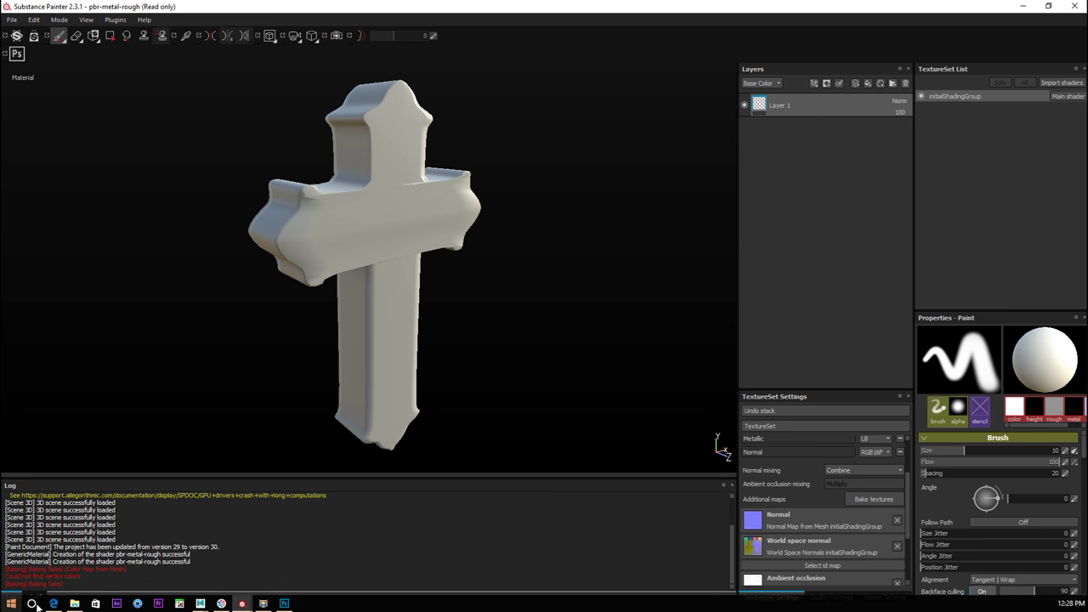
pyautogui.click(34, 598)
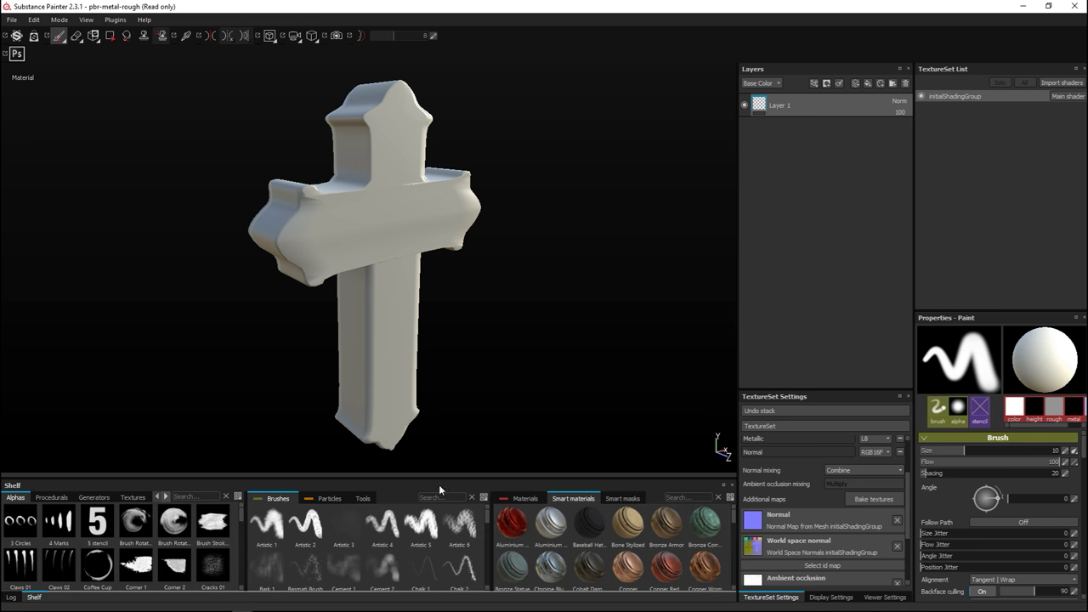
# Search the shelf for 'con', show the Materials collection, and drag Concrete Clean onto the cross.
pyautogui.scroll(-2, 820, 522)
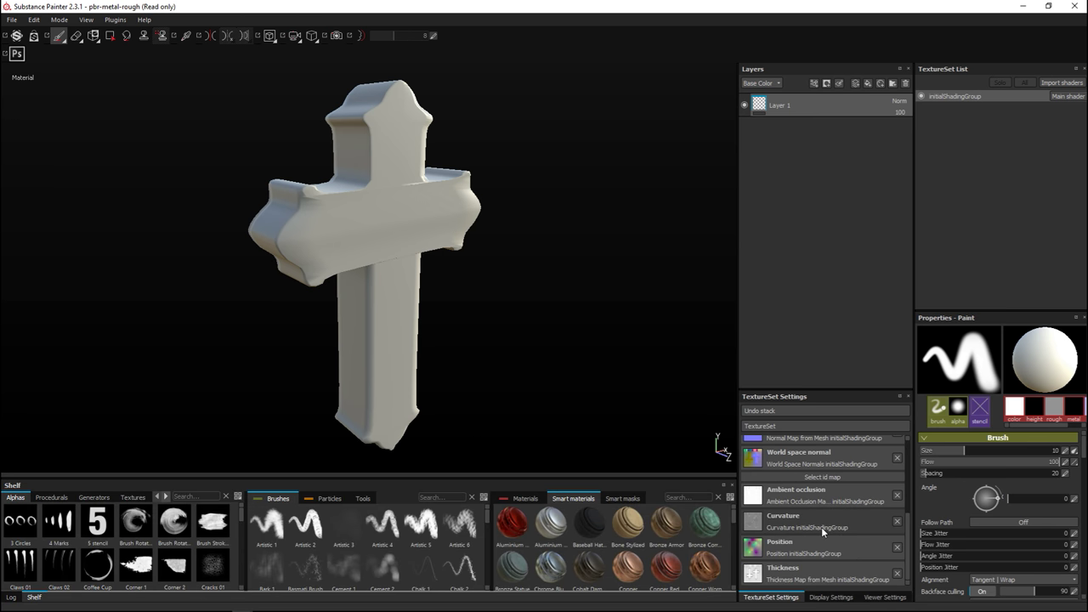
pyautogui.scroll(5, 821, 527)
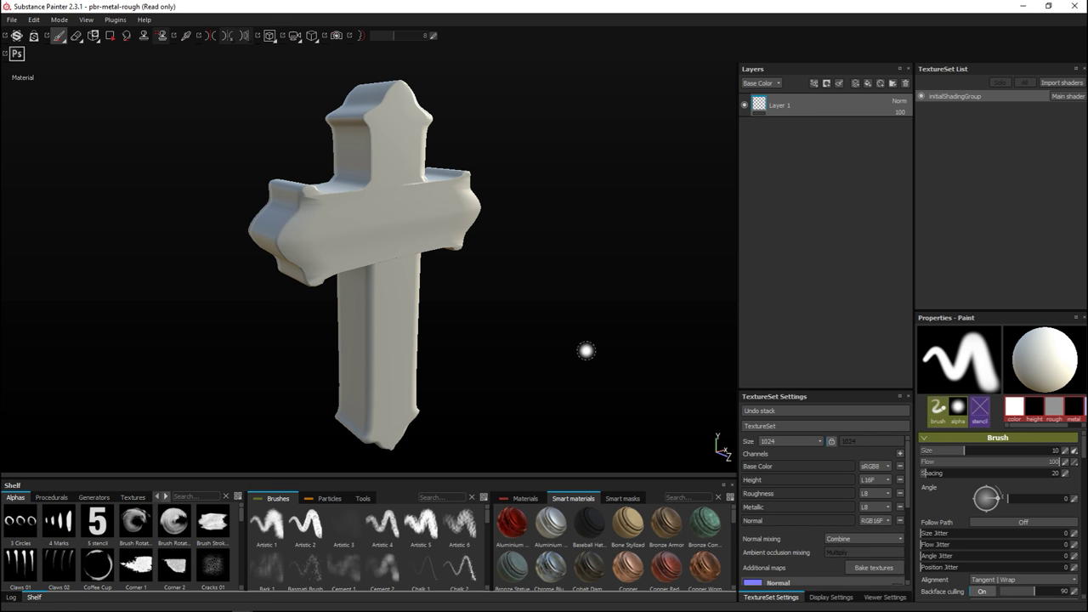
pyautogui.moveTo(570, 331); pyautogui.dragTo(557, 332, button='middle')
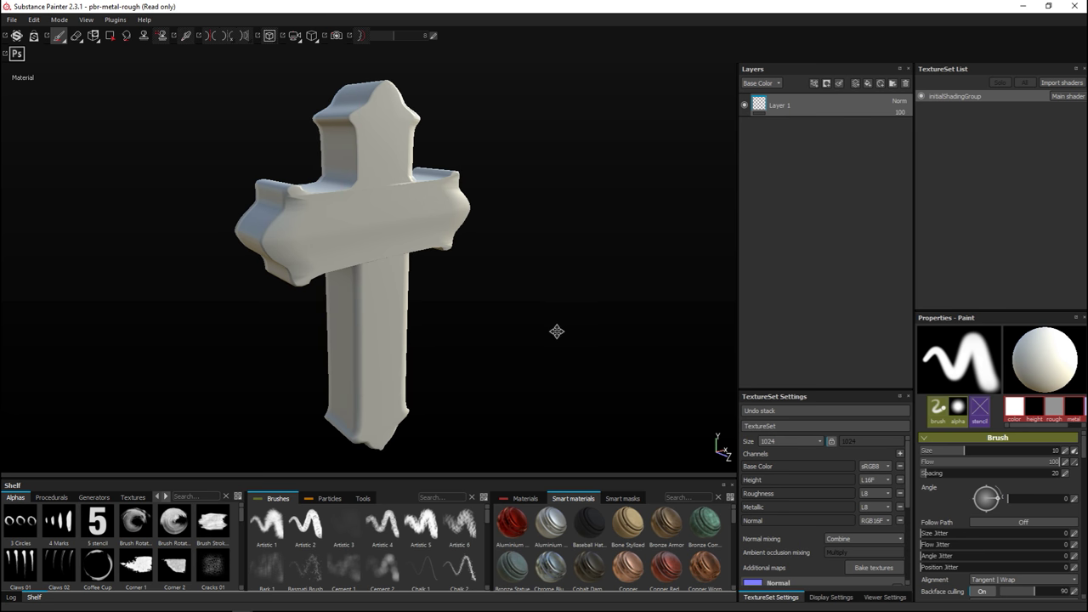
pyautogui.keyDown('alt'); pyautogui.moveTo(557, 331); pyautogui.dragTo(559, 327); pyautogui.keyUp('alt')
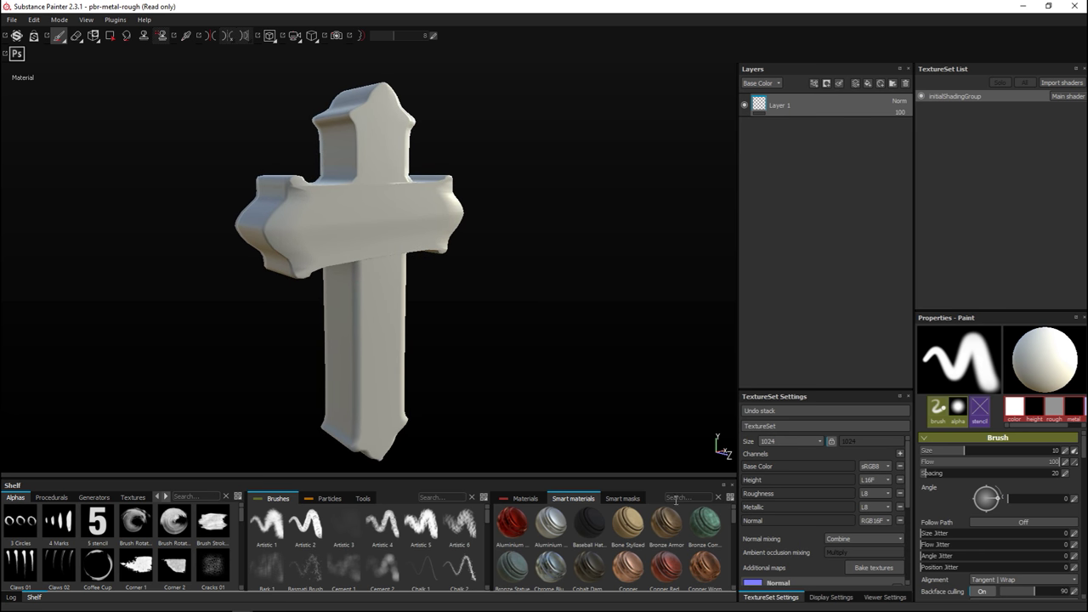
pyautogui.write('con')
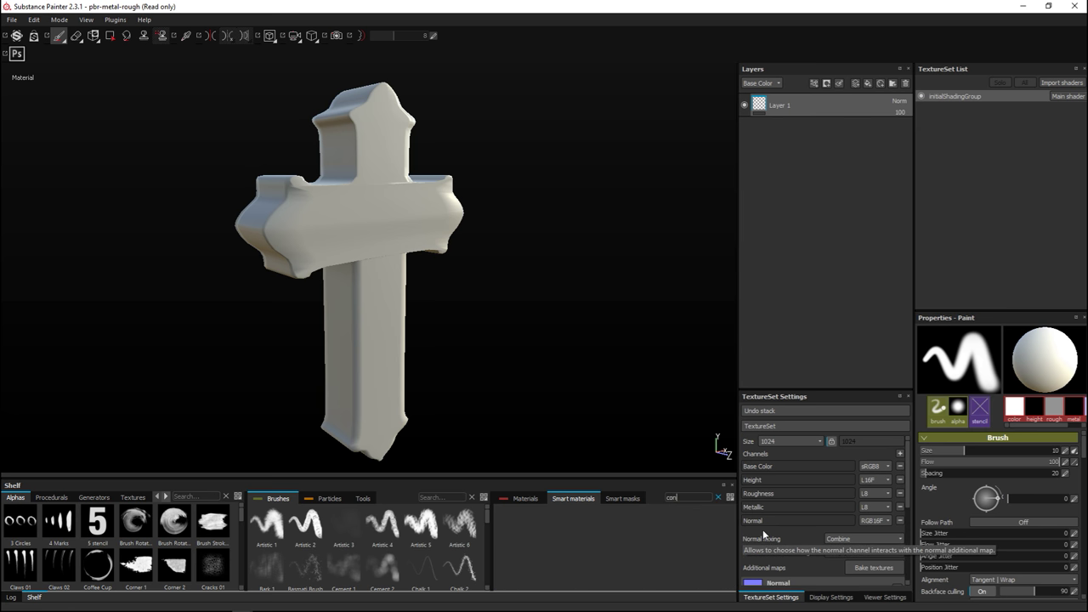
pyautogui.click(630, 500)
pyautogui.click(535, 502)
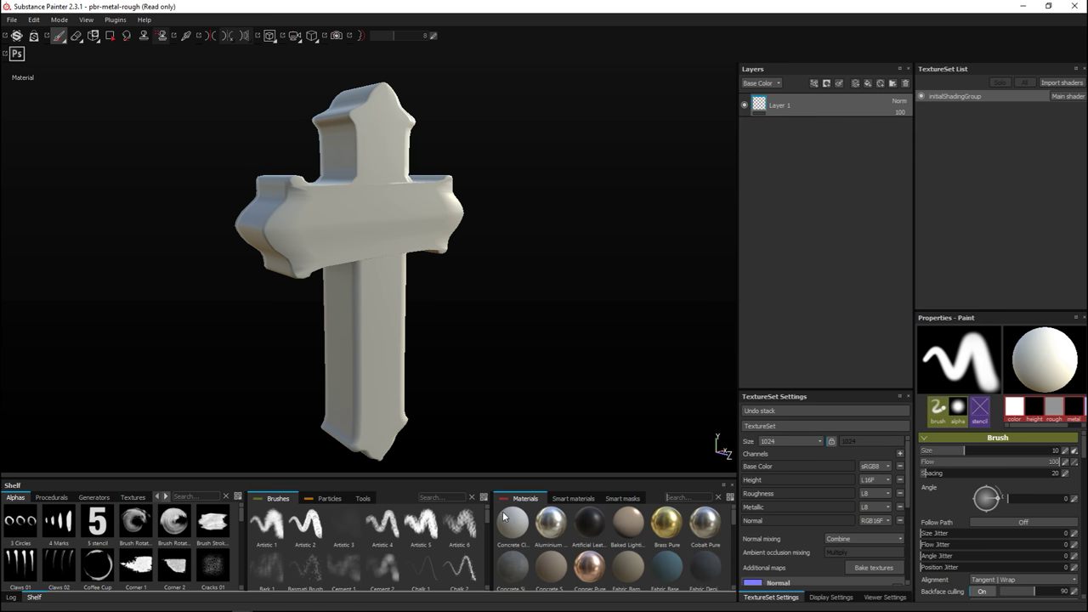
pyautogui.moveTo(508, 526); pyautogui.dragTo(812, 193)
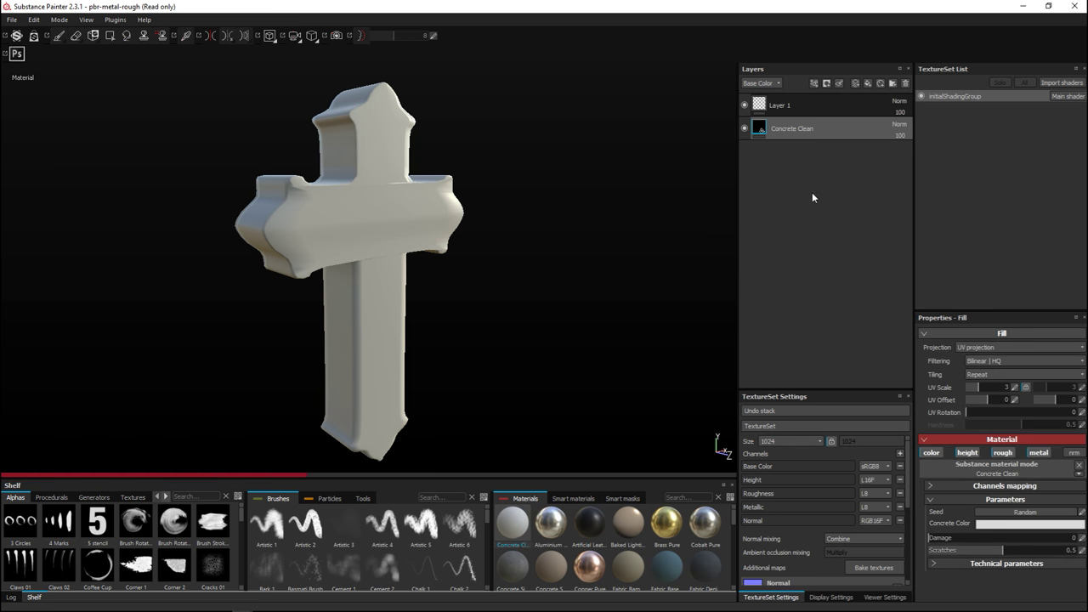
# Set the Concrete Clean layer's Damage to 0.31.
pyautogui.scroll(5, 467, 260)
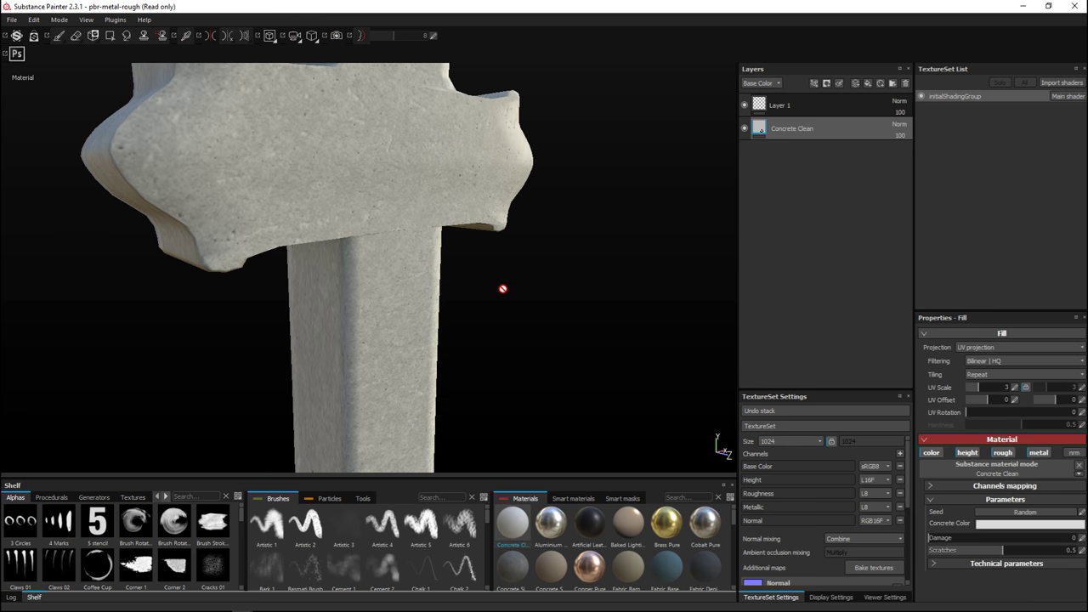
pyautogui.moveTo(502, 291)
pyautogui.keyDown('alt'); pyautogui.mouseDown()
pyautogui.moveTo(532, 393)
pyautogui.moveTo(562, 363)
pyautogui.moveTo(551, 386)
pyautogui.moveTo(559, 324)
pyautogui.mouseUp(); pyautogui.keyUp('alt')
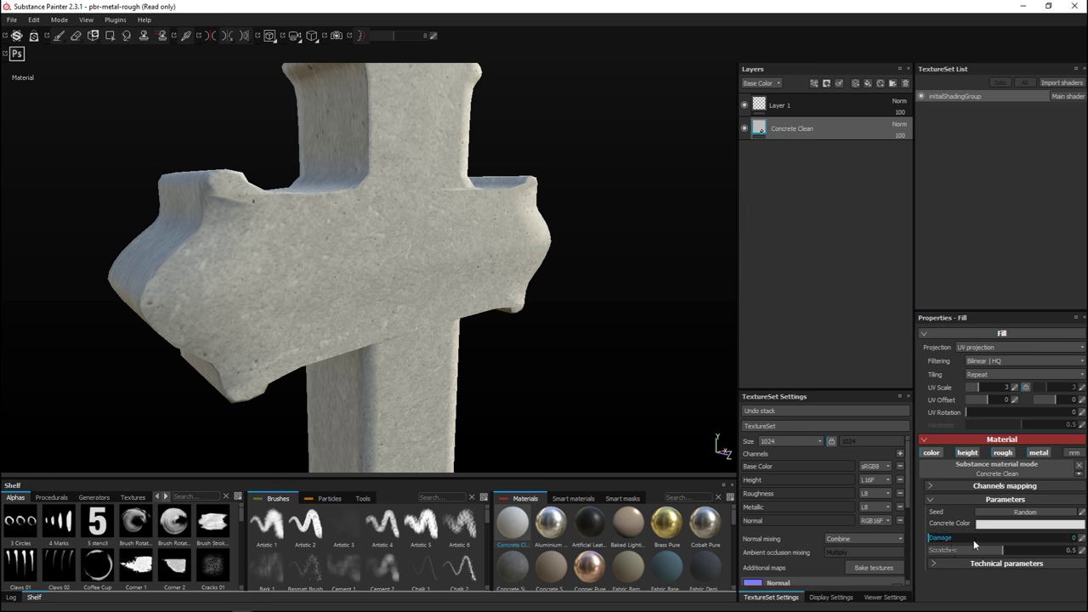
pyautogui.moveTo(931, 542); pyautogui.dragTo(969, 547)
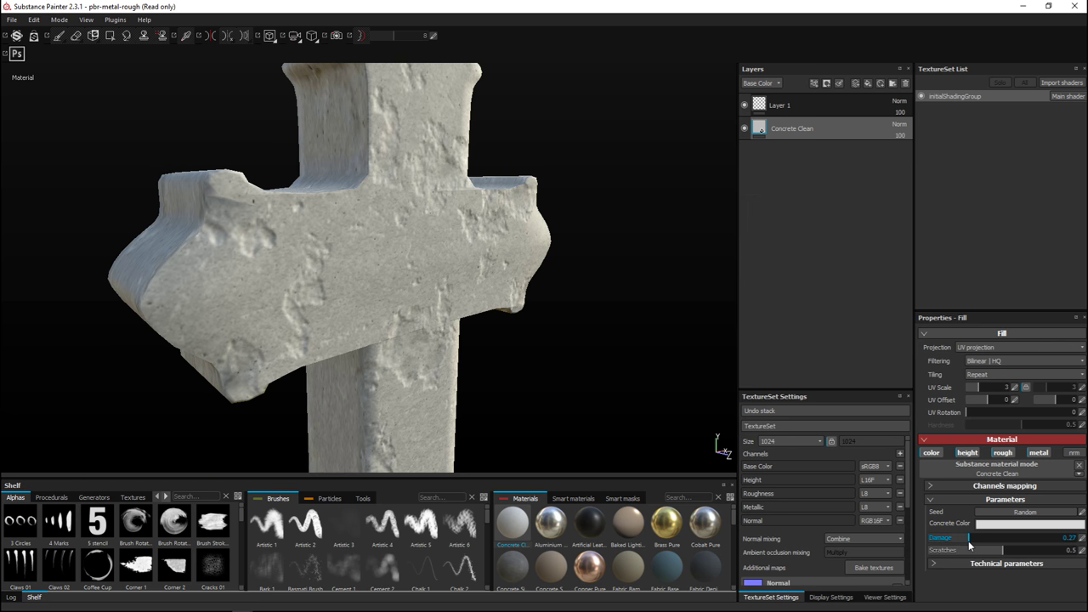
pyautogui.moveTo(975, 548); pyautogui.dragTo(976, 549)
# Lighten the Concrete Color to a value of 0.881 and close the colour picker.
pyautogui.click(987, 524)
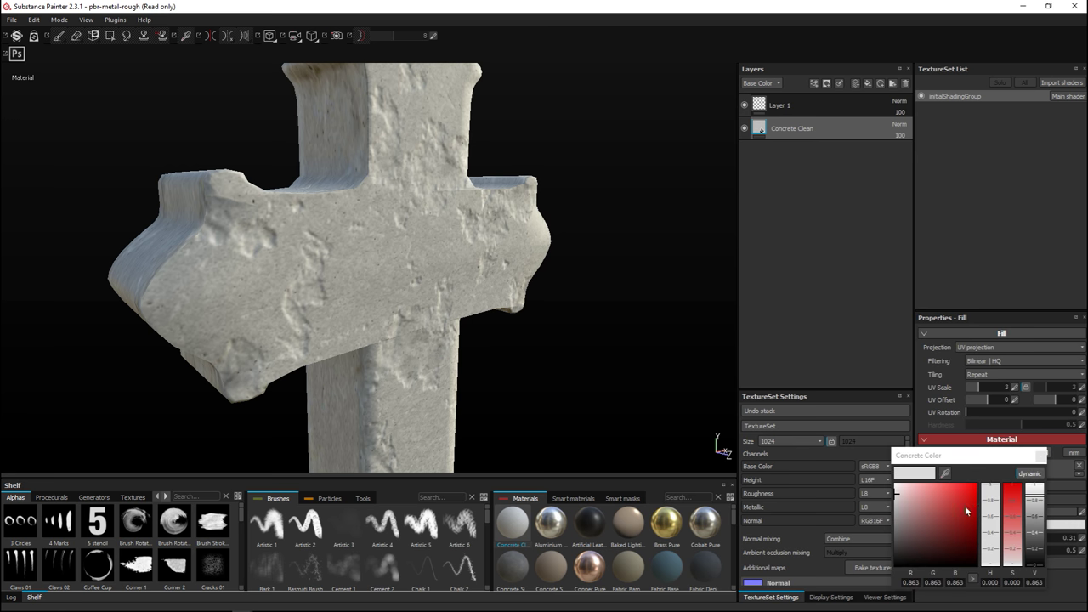
pyautogui.click(1036, 520)
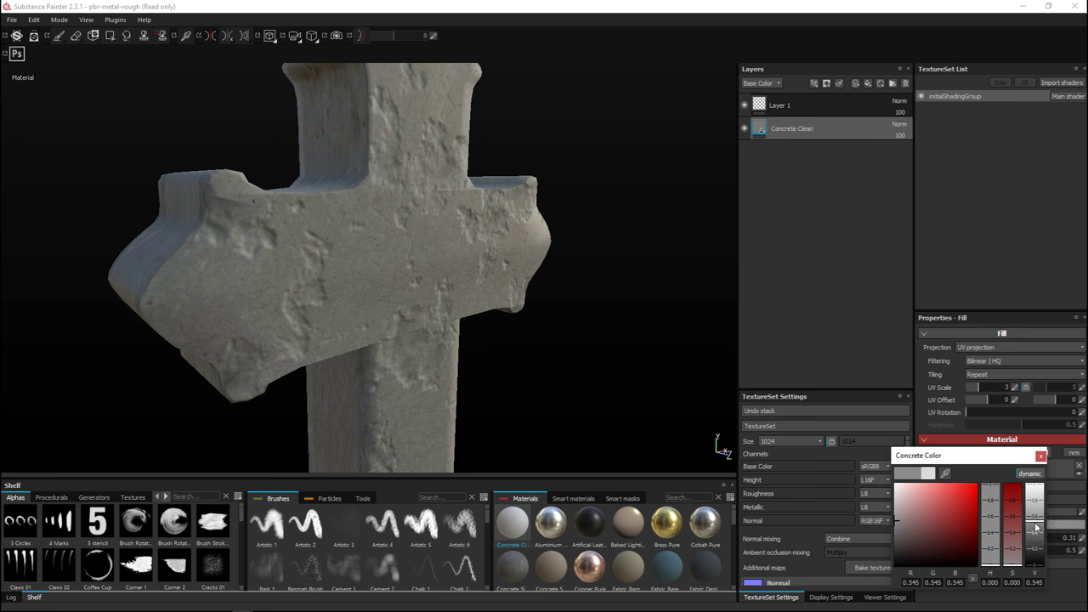
pyautogui.click(1034, 519)
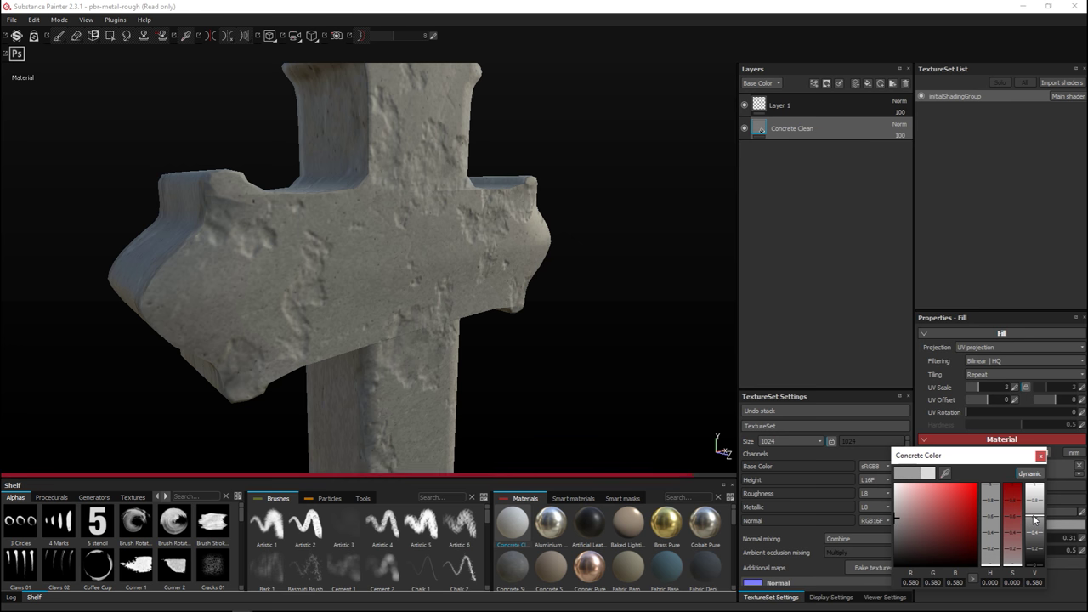
pyautogui.click(1035, 508)
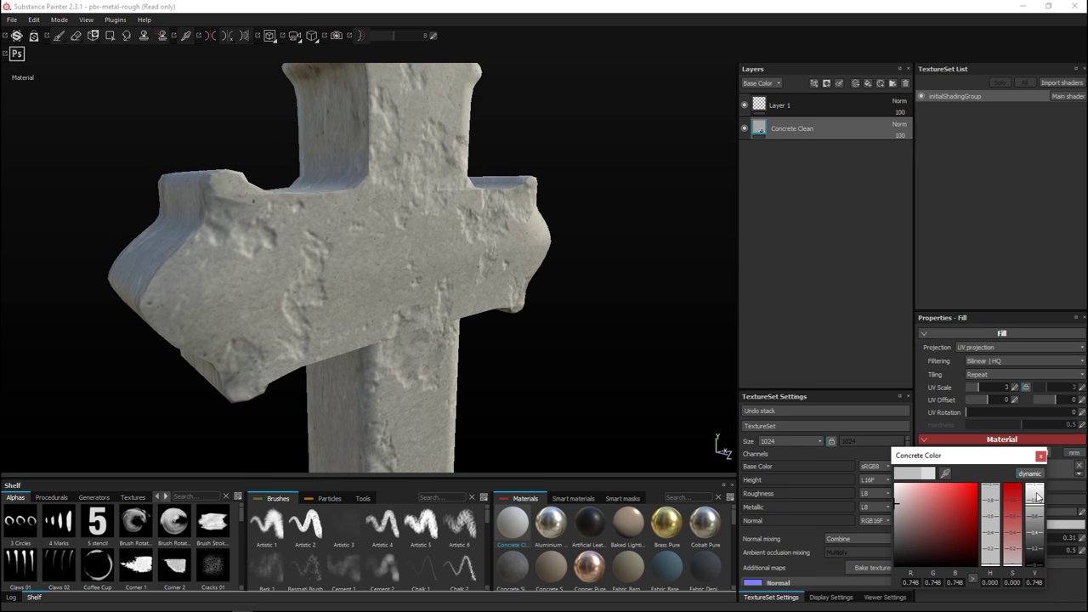
pyautogui.click(1036, 497)
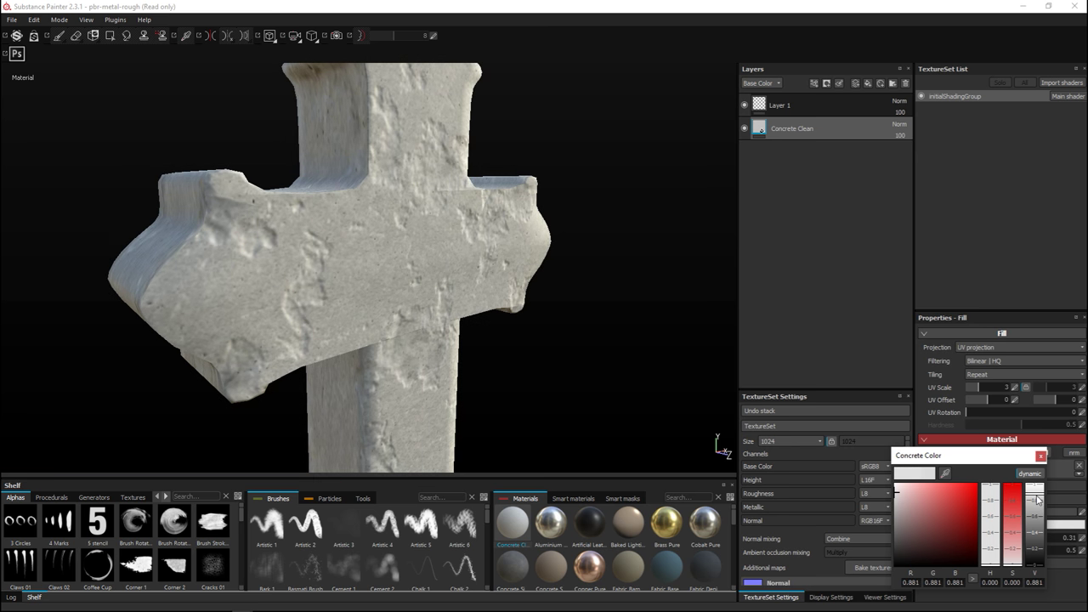
pyautogui.scroll(-5, 609, 382)
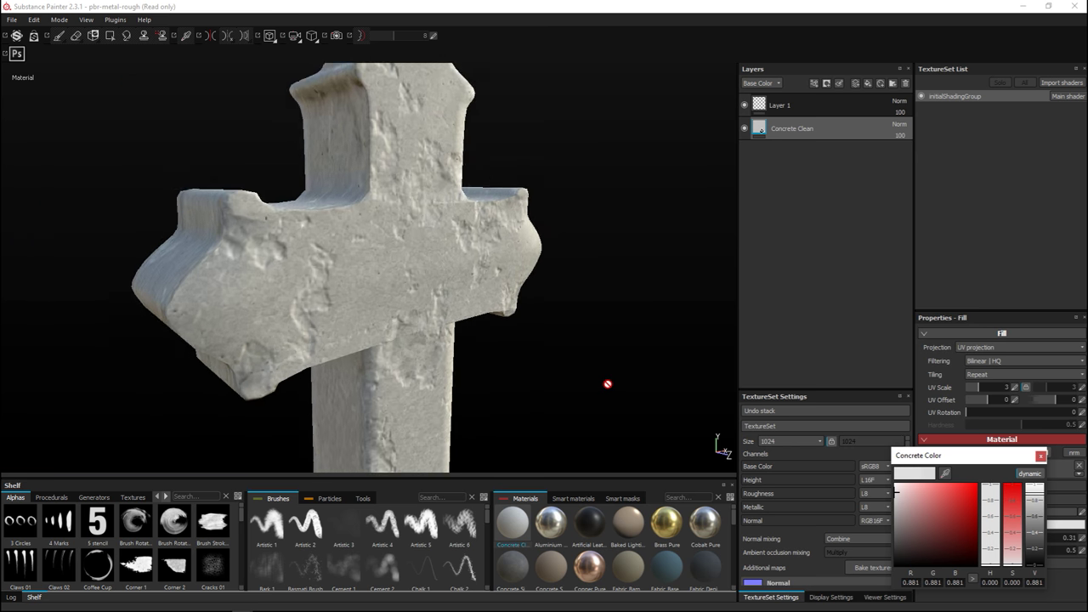
pyautogui.keyDown('alt'); pyautogui.moveTo(570, 442); pyautogui.dragTo(556, 366); pyautogui.keyUp('alt')
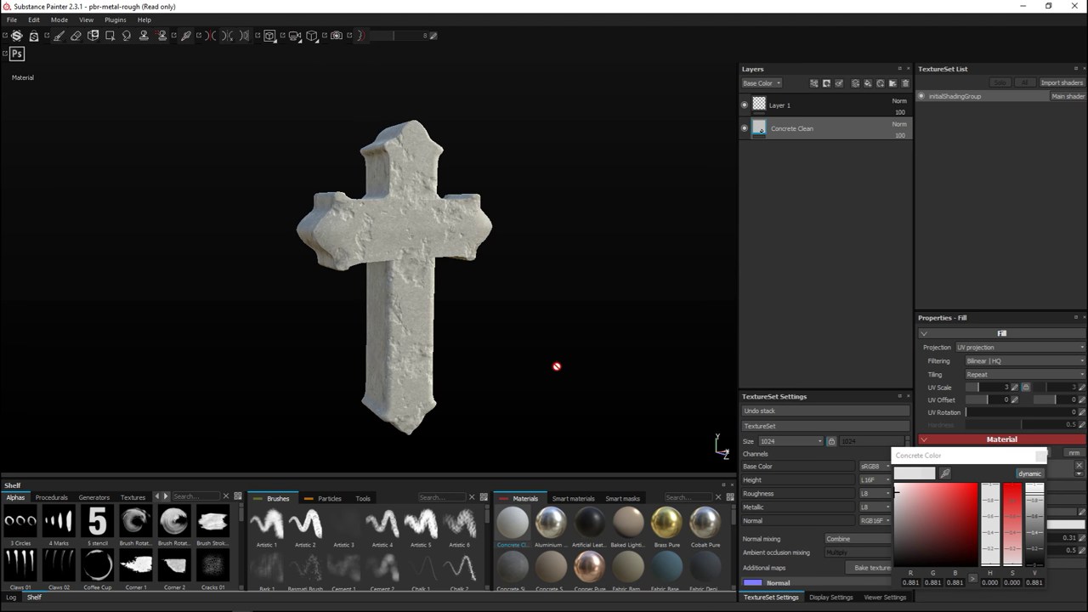
pyautogui.keyDown('alt'); pyautogui.moveTo(556, 366); pyautogui.dragTo(527, 371, button='middle'); pyautogui.keyUp('alt')
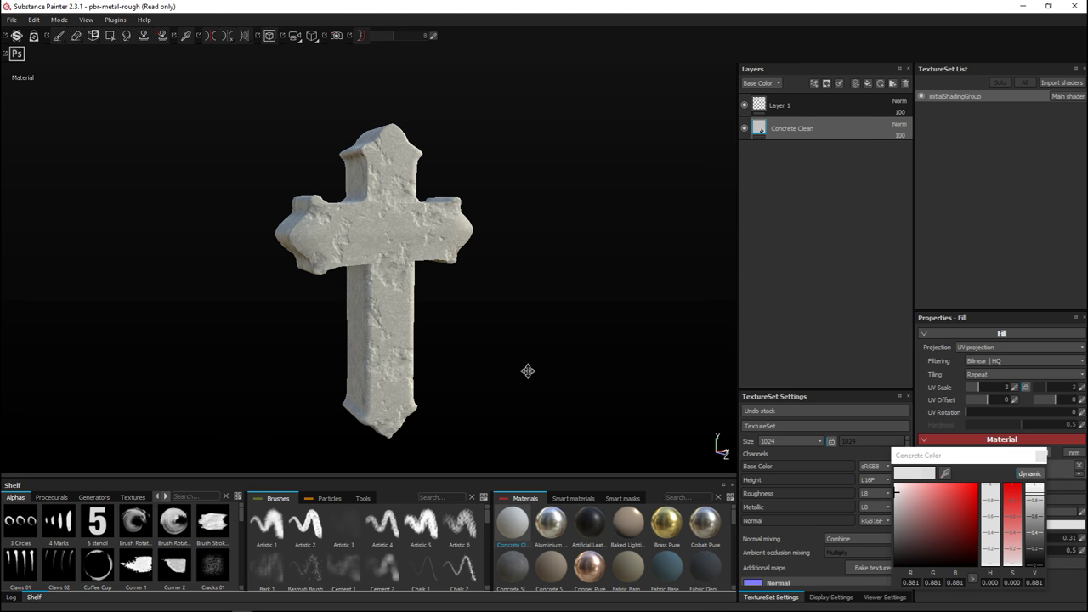
pyautogui.click(852, 83)
# Add a new paint layer and pick the Default Soft brush by searching 'def'.
pyautogui.click(851, 82)
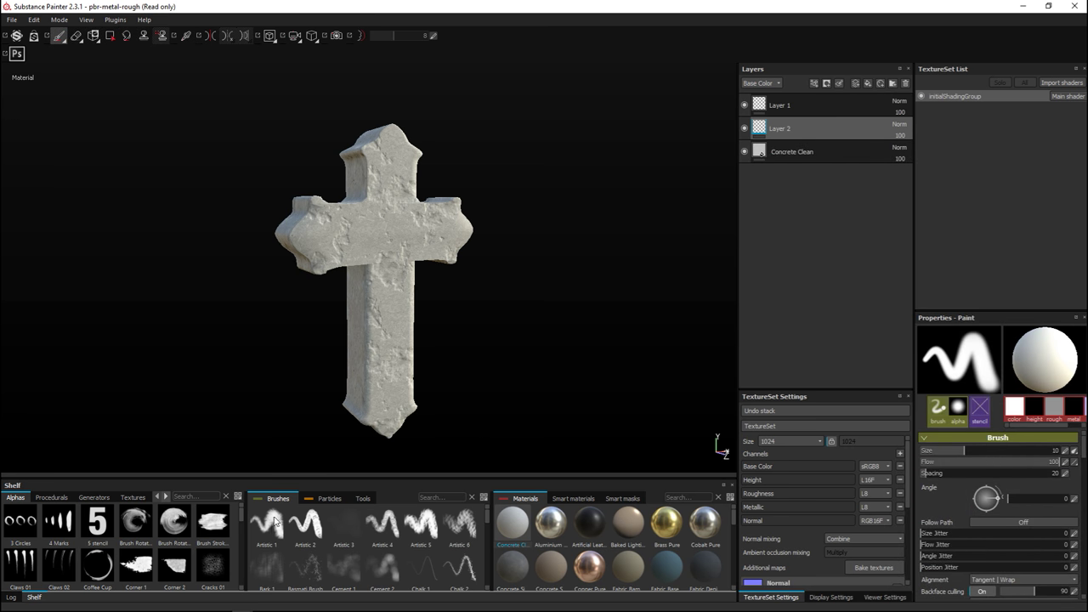
pyautogui.click(432, 499)
pyautogui.write('def')
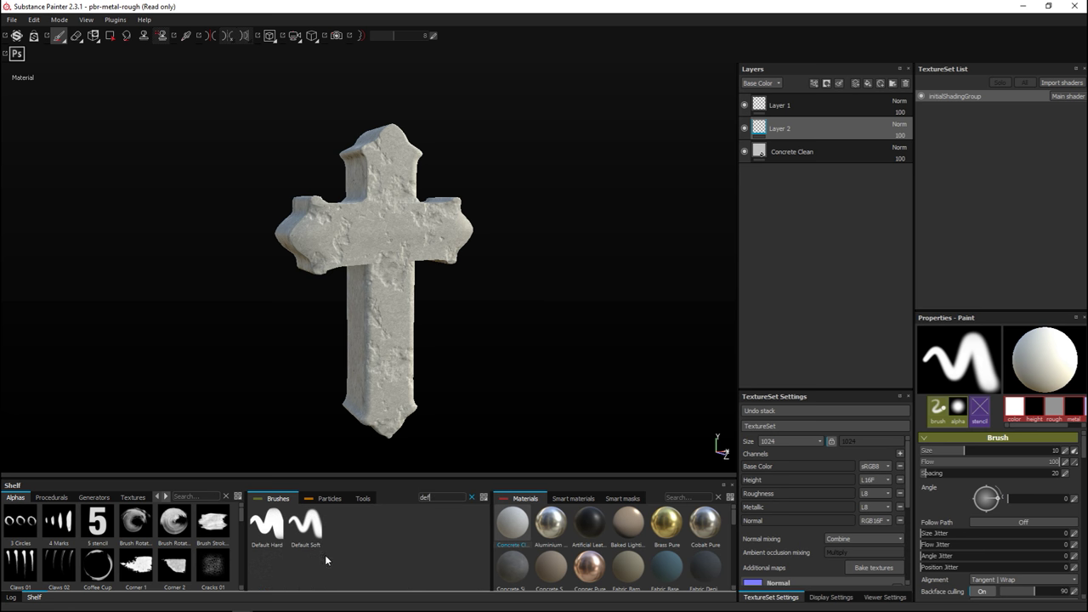
pyautogui.click(303, 527)
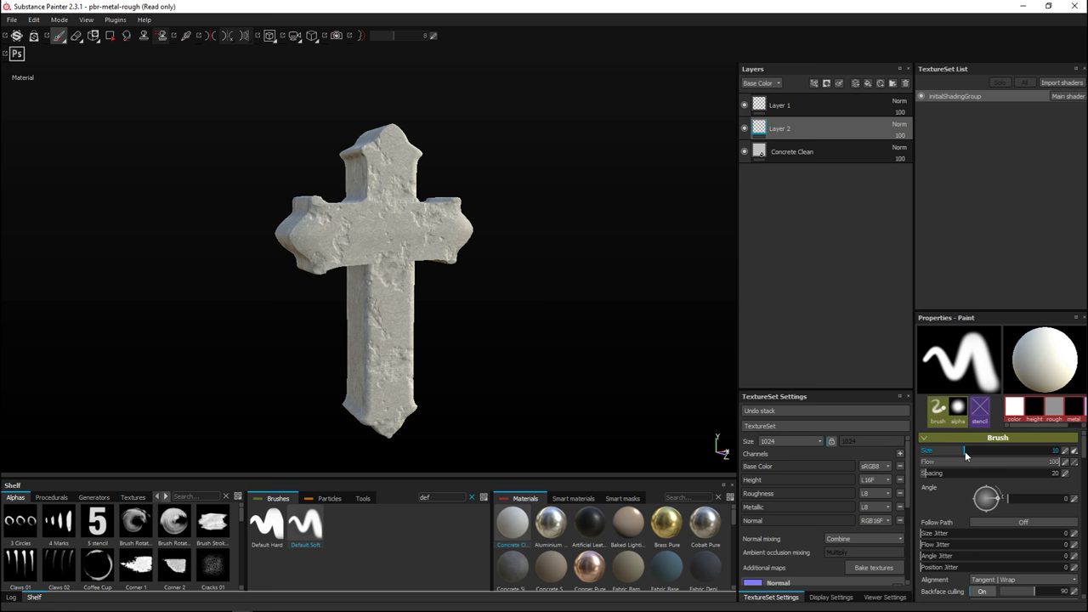
# Set the brush size to about 36.55 and lower its flow from 100 to 33.
pyautogui.moveTo(963, 451); pyautogui.dragTo(1003, 452)
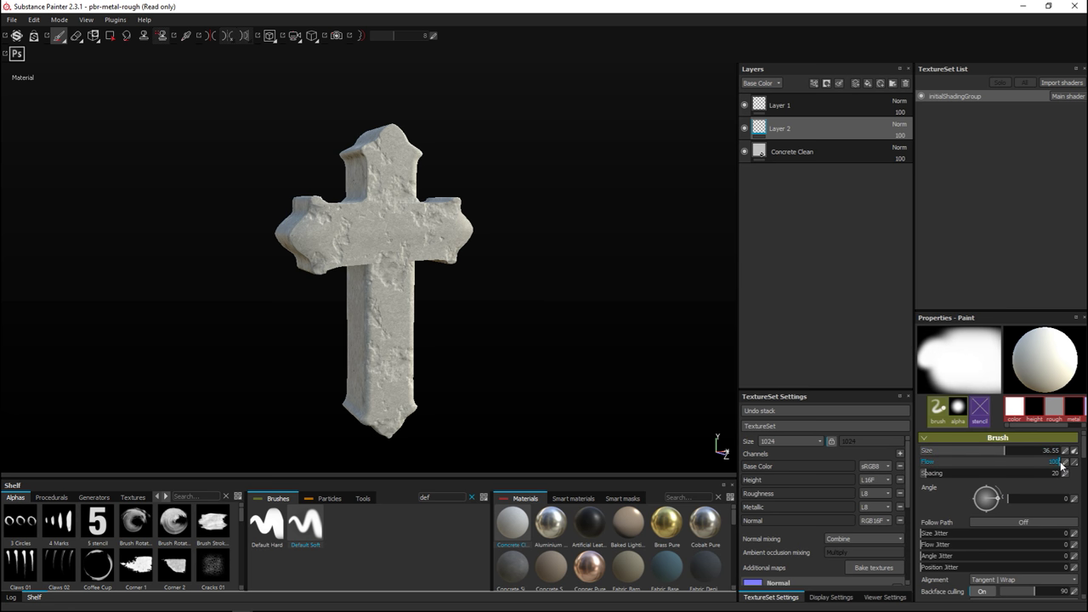
pyautogui.moveTo(1059, 464); pyautogui.dragTo(962, 466)
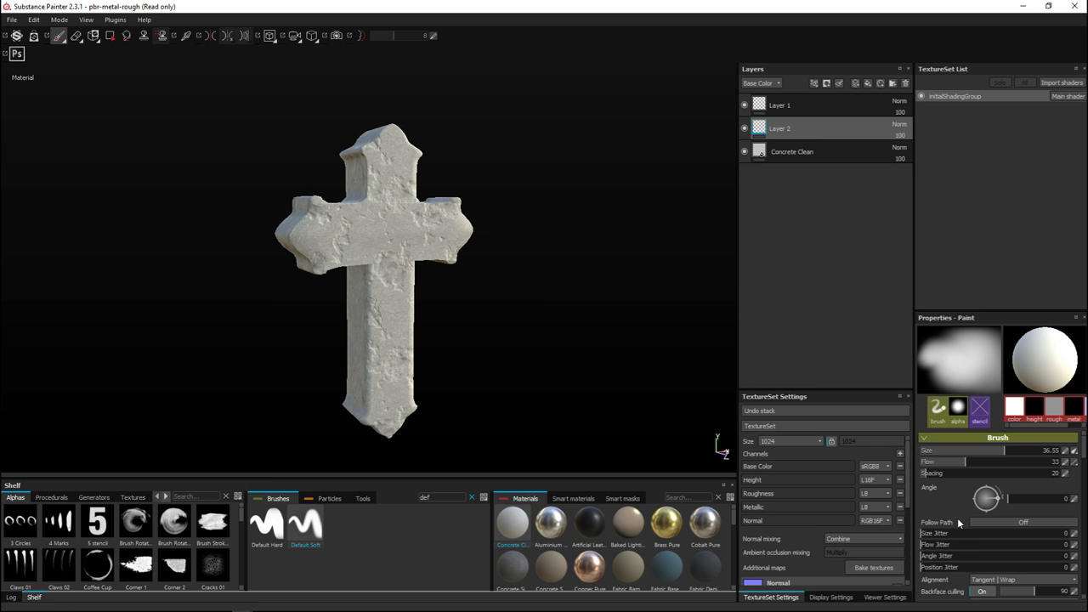
pyautogui.scroll(-5, 1016, 523)
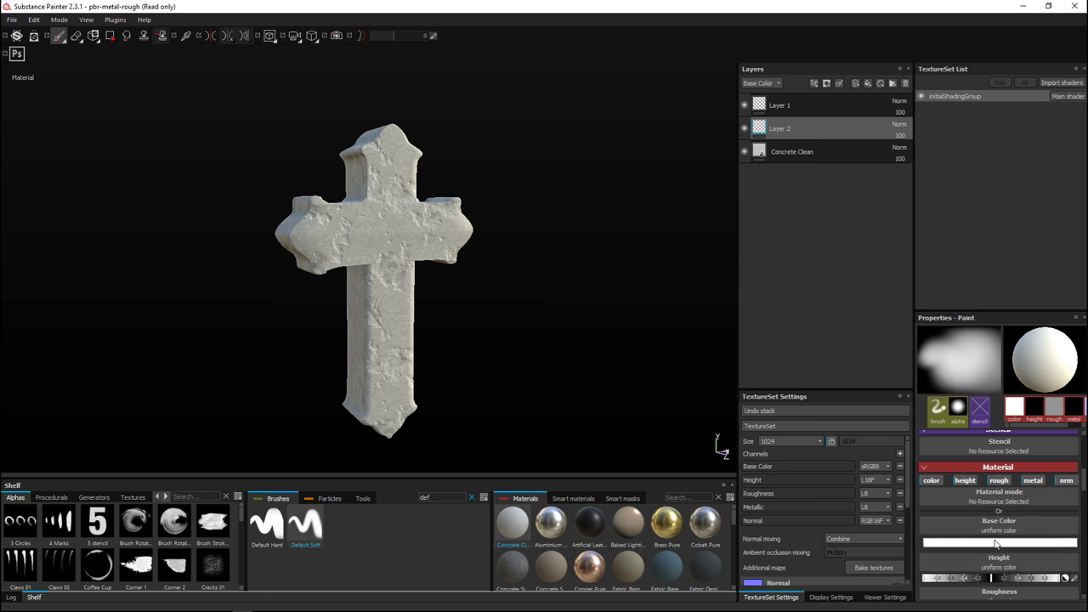
# Try a deep green brush base colour and inspect the cross from several angles.
pyautogui.click(996, 543)
pyautogui.click(1019, 527)
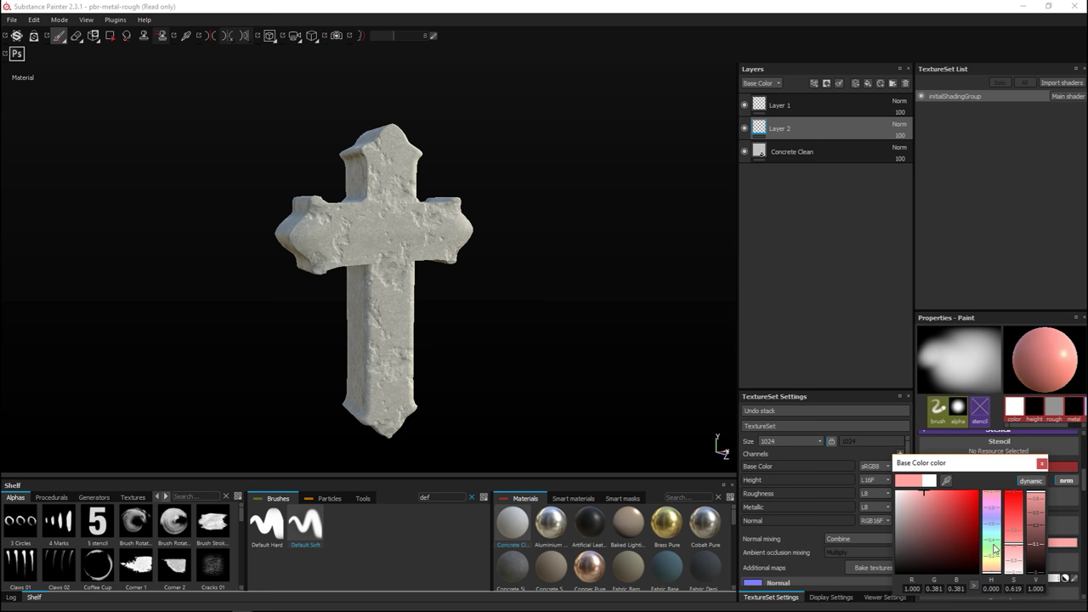
pyautogui.moveTo(993, 552)
pyautogui.mouseDown()
pyautogui.moveTo(993, 529)
pyautogui.moveTo(993, 553)
pyautogui.mouseUp()
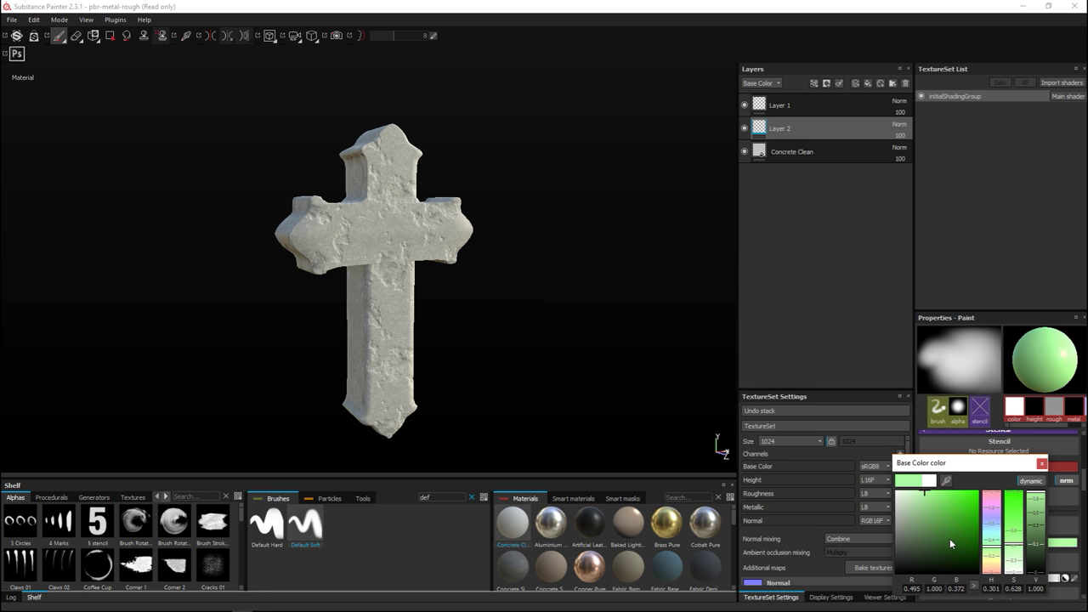
pyautogui.click(962, 554)
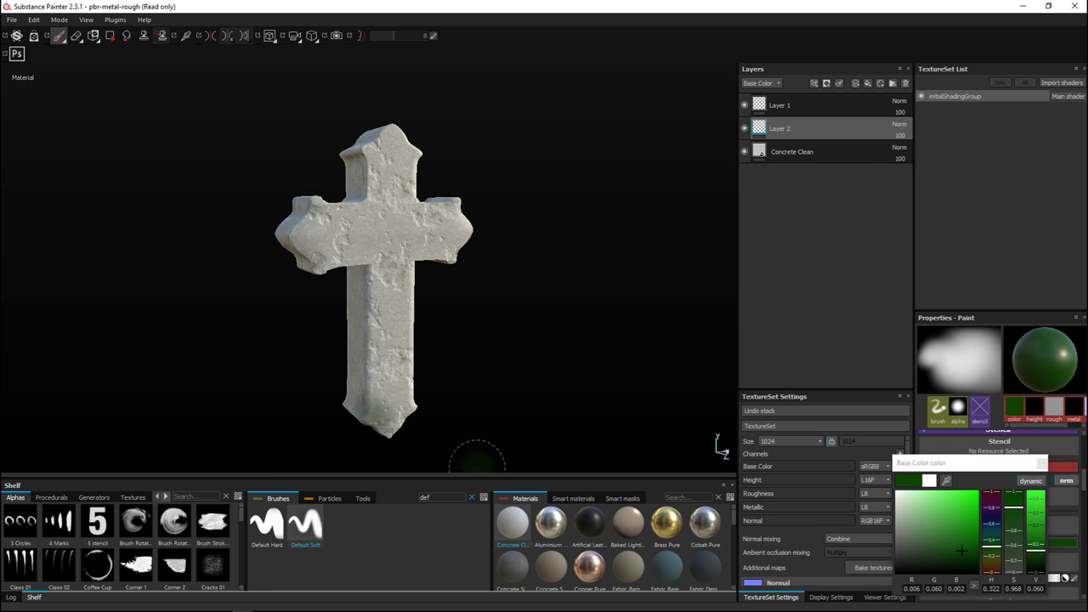
pyautogui.moveTo(564, 375)
pyautogui.keyDown('alt'); pyautogui.mouseDown()
pyautogui.moveTo(597, 337)
pyautogui.moveTo(542, 369)
pyautogui.mouseUp(); pyautogui.keyUp('alt')
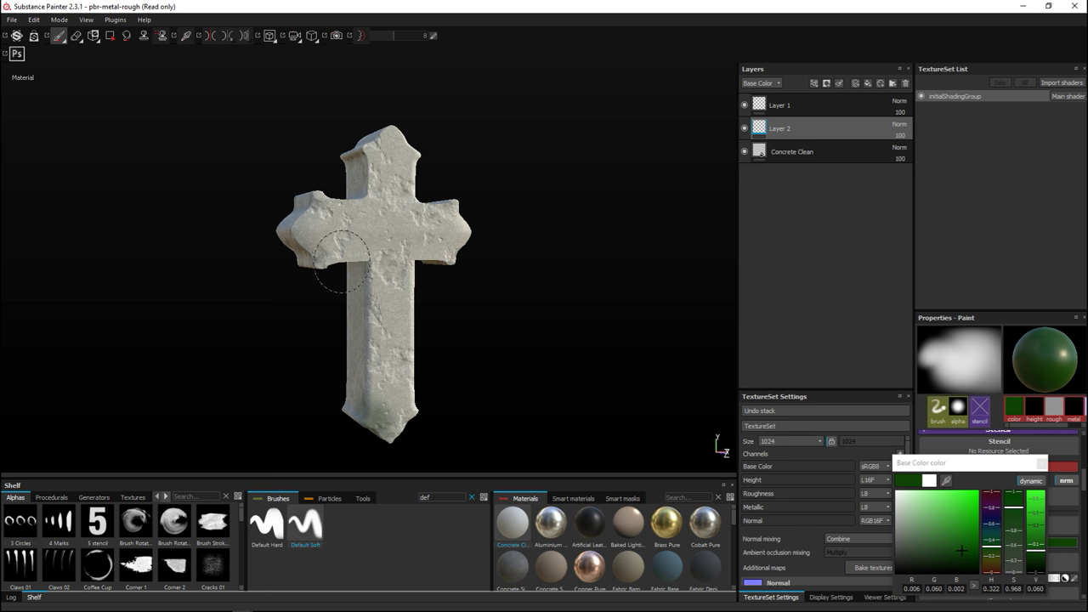
pyautogui.keyDown('alt'); pyautogui.moveTo(290, 320); pyautogui.dragTo(287, 323); pyautogui.keyUp('alt')
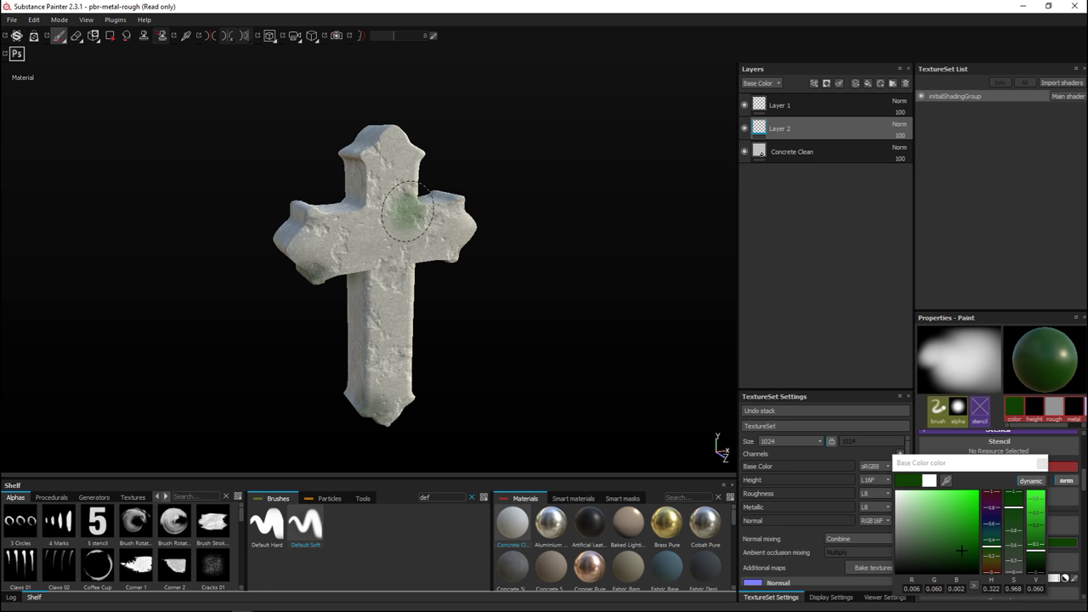
pyautogui.moveTo(530, 232)
pyautogui.keyDown('alt'); pyautogui.mouseDown()
pyautogui.moveTo(505, 284)
pyautogui.moveTo(413, 197)
pyautogui.mouseUp(); pyautogui.keyUp('alt')
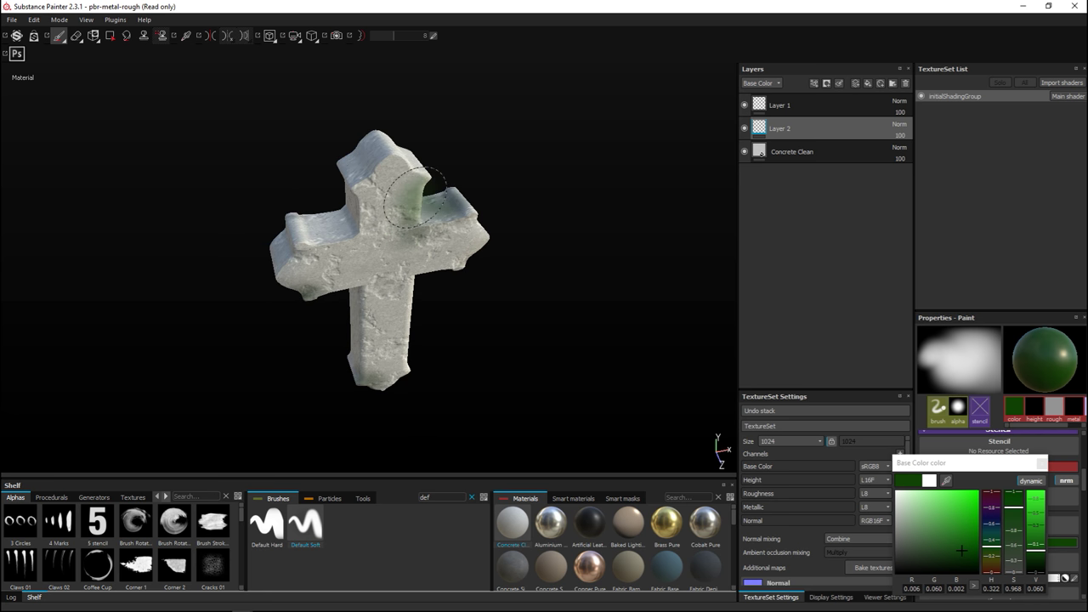
pyautogui.moveTo(439, 332)
pyautogui.keyDown('alt'); pyautogui.mouseDown()
pyautogui.moveTo(500, 304)
pyautogui.moveTo(437, 318)
pyautogui.mouseUp(); pyautogui.keyUp('alt')
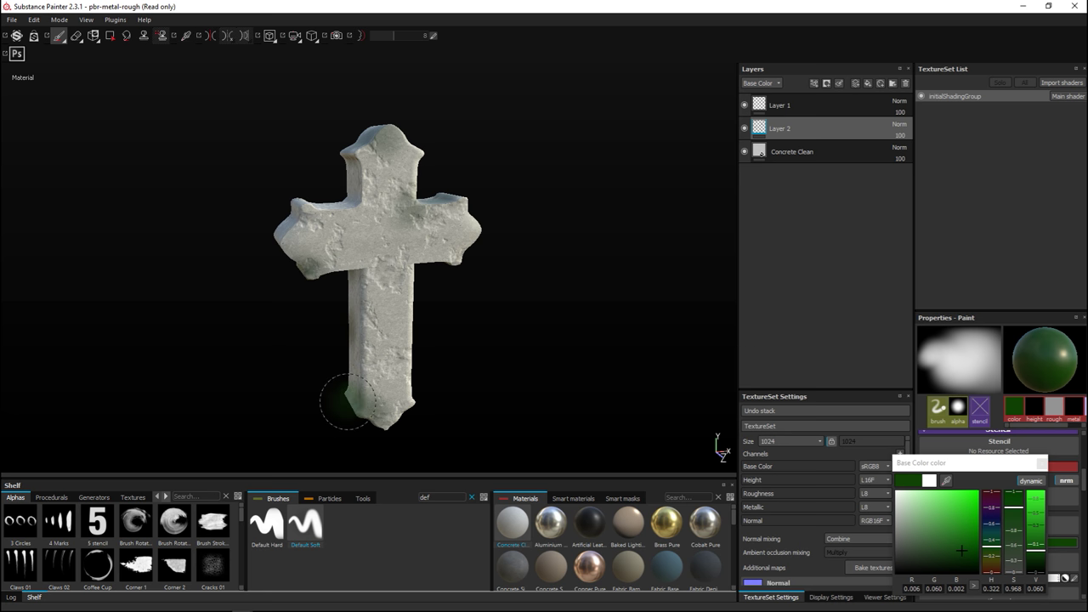
# Settle on a dark brown base colour (0.095, 0.066, 0.018) and drop the cross PSD onto the shelf.
pyautogui.moveTo(989, 558); pyautogui.dragTo(984, 566)
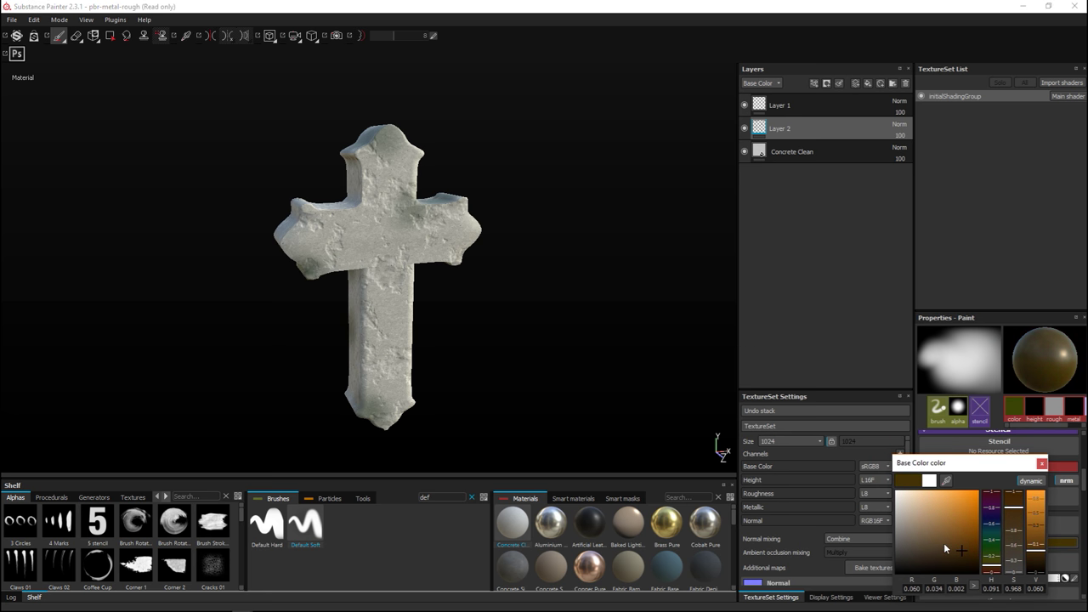
pyautogui.click(939, 545)
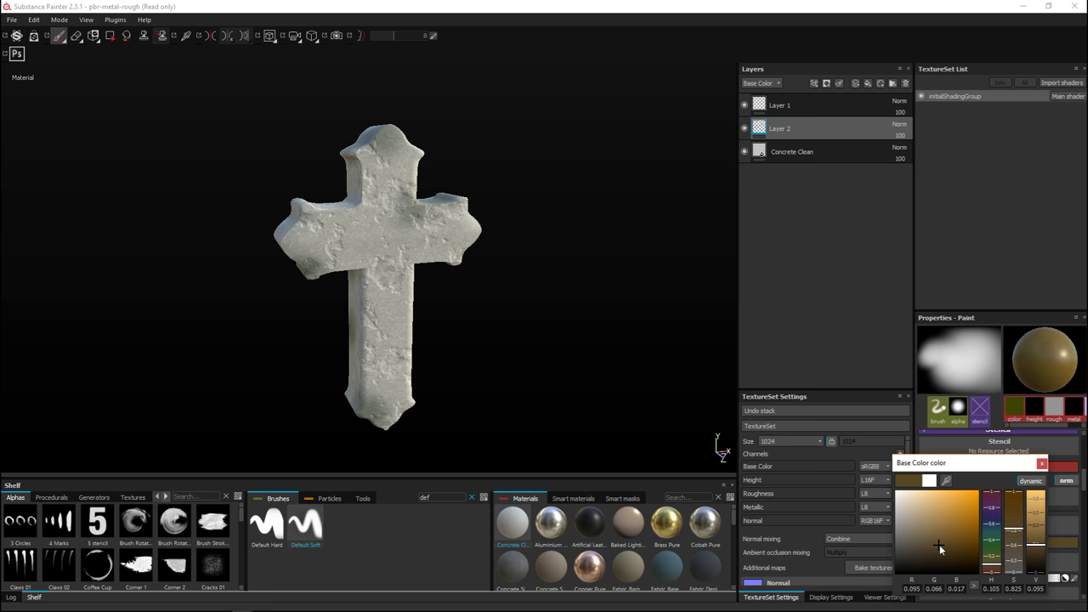
pyautogui.moveTo(940, 548); pyautogui.dragTo(938, 548)
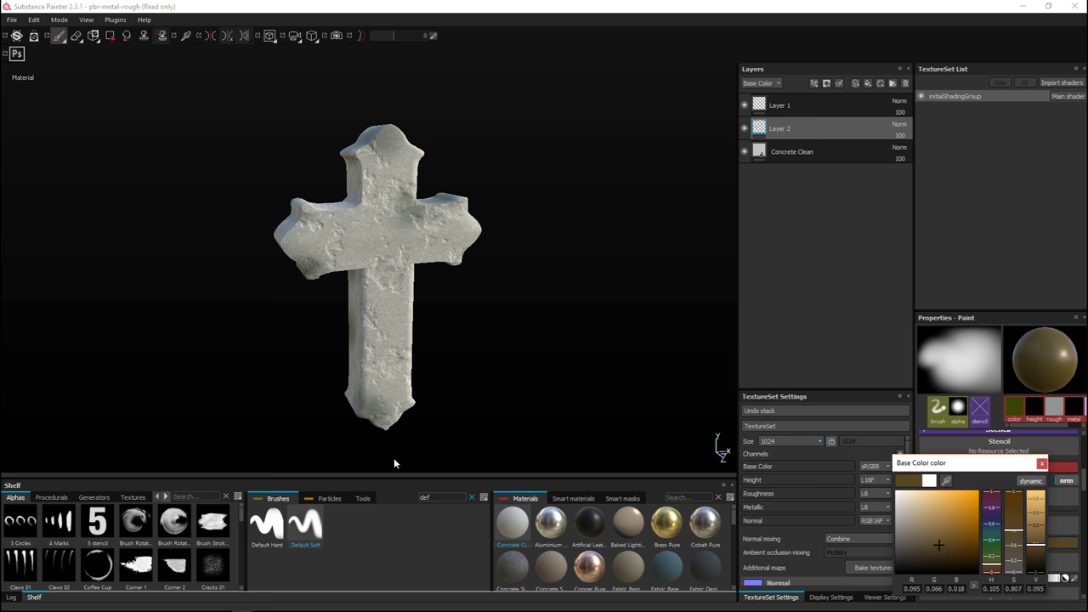
pyautogui.click(361, 415)
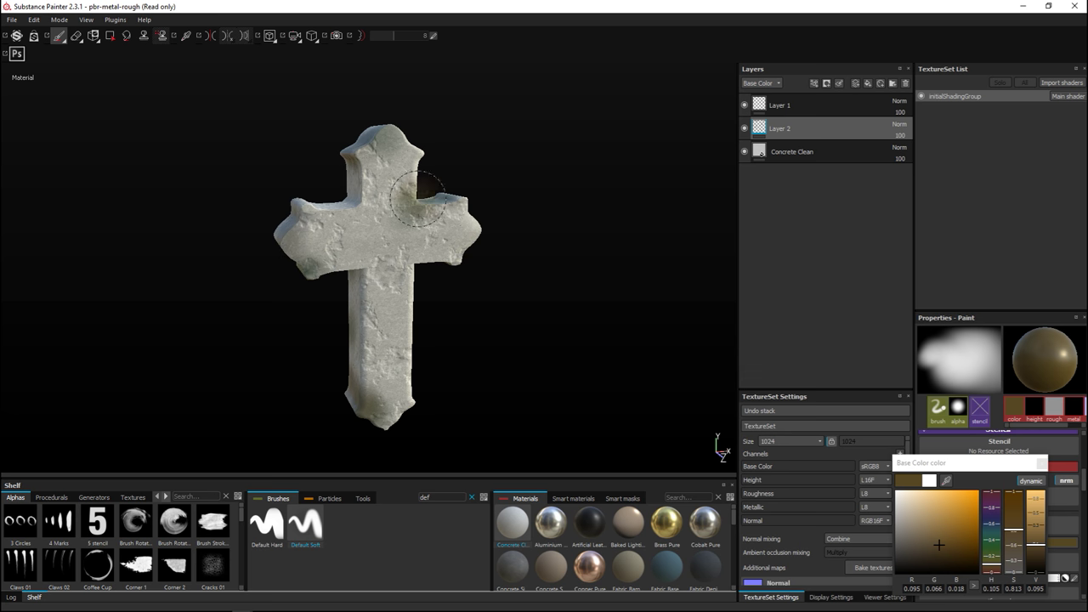
pyautogui.keyDown('alt'); pyautogui.moveTo(575, 292); pyautogui.dragTo(579, 330); pyautogui.keyUp('alt')
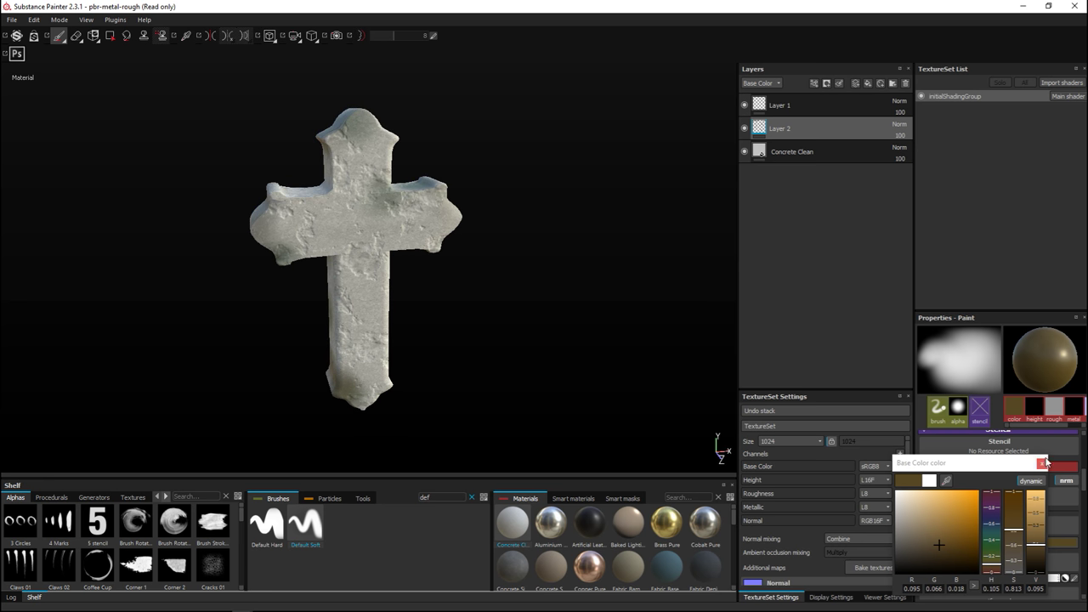
pyautogui.click(1043, 464)
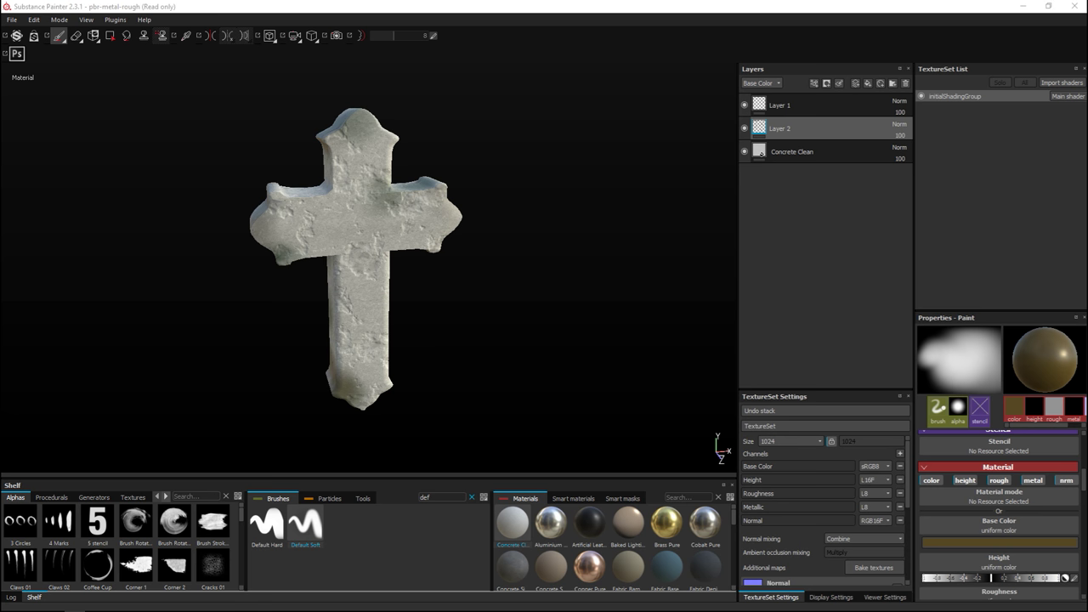
pyautogui.moveTo(1087, 355); pyautogui.dragTo(56, 571)
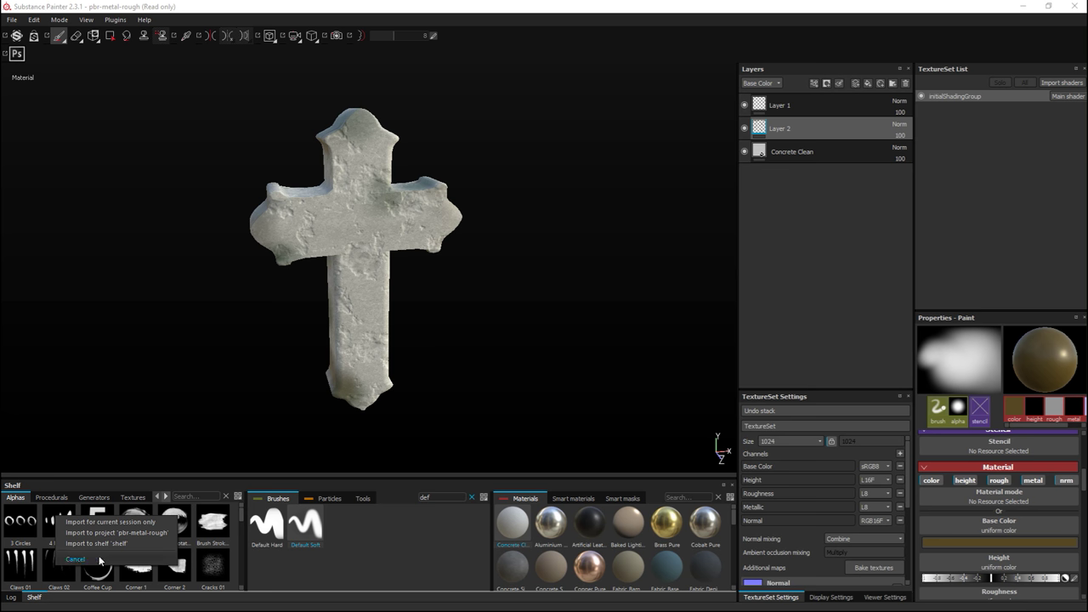
# Import the dropped CrossStencil PSD into the Alphas for the current session only.
pyautogui.click(147, 524)
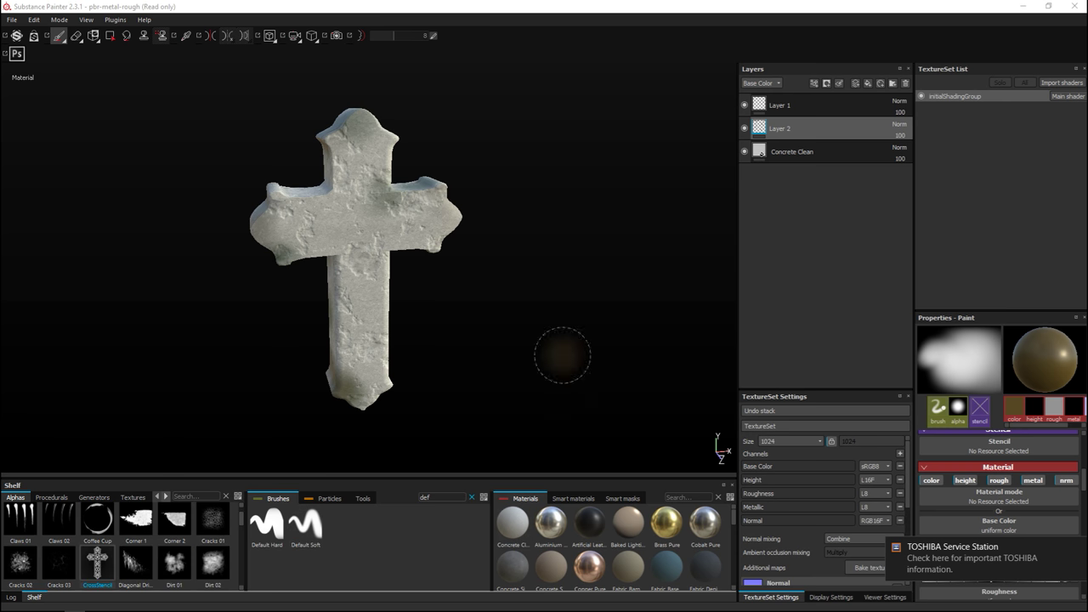
pyautogui.scroll(2, 659, 287)
pyautogui.scroll(-1, 685, 291)
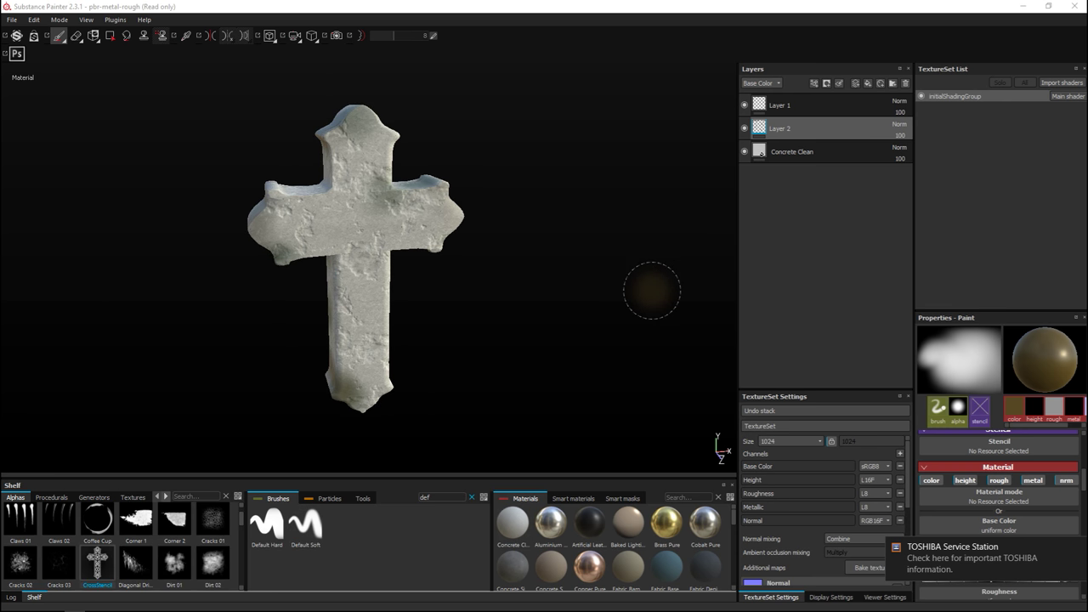
pyautogui.keyDown('alt'); pyautogui.moveTo(655, 297); pyautogui.dragTo(587, 282); pyautogui.keyUp('alt')
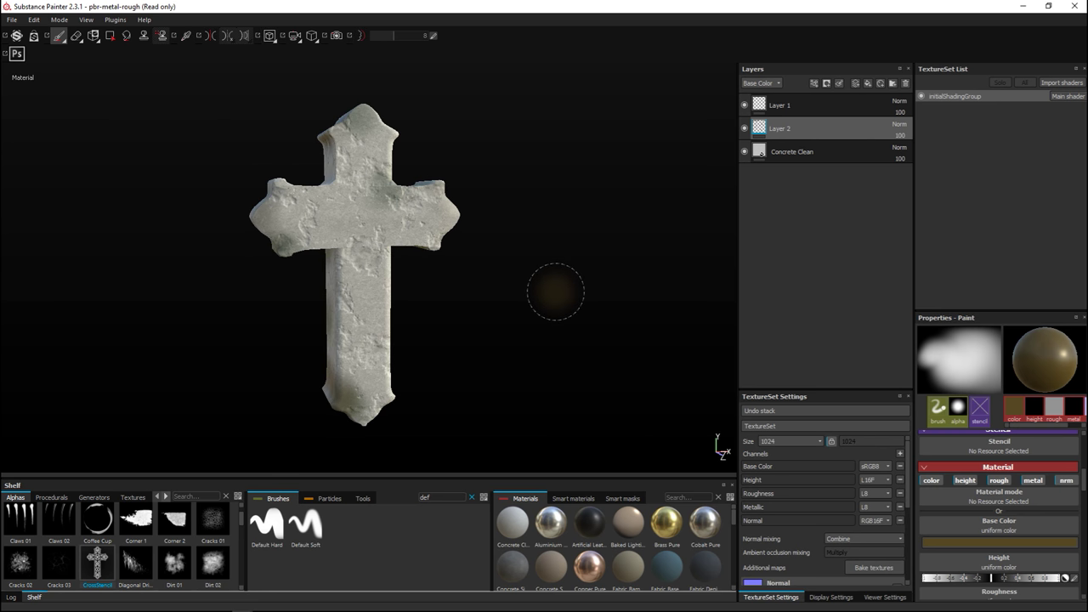
pyautogui.scroll(3, 552, 294)
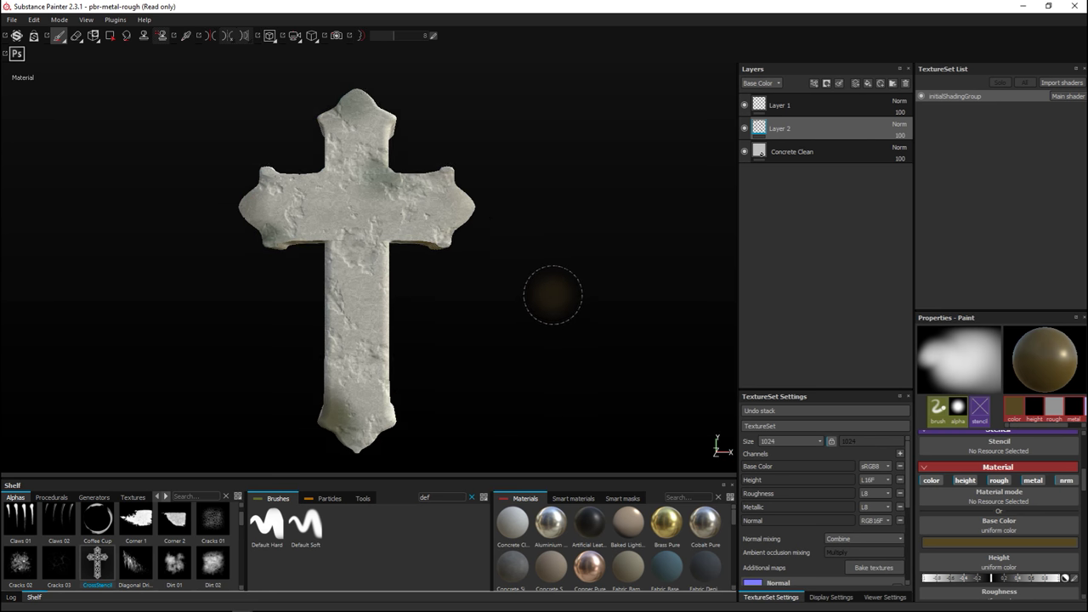
pyautogui.scroll(-2, 552, 295)
pyautogui.scroll(-2, 544, 297)
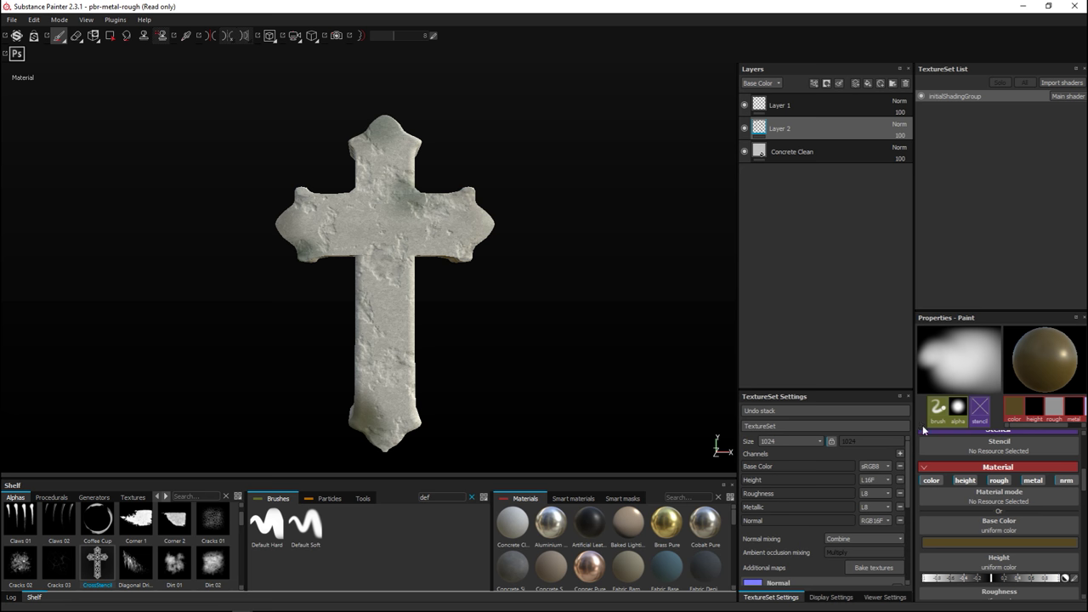
# Load CrossStencil as the brush stencil by searching 'cros'.
pyautogui.click(1019, 452)
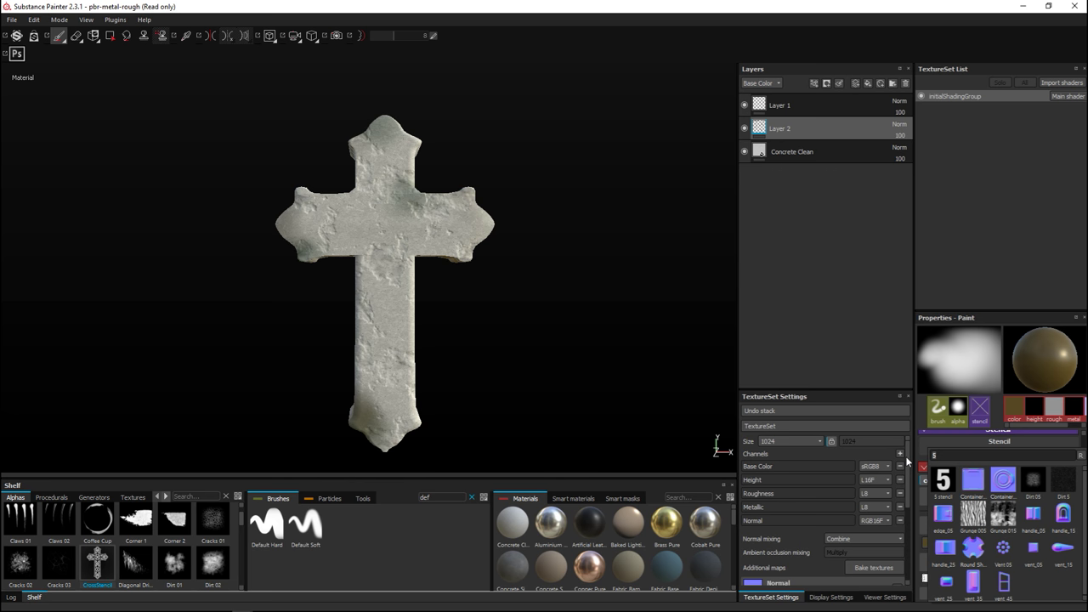
pyautogui.press('BackSpace')
pyautogui.write('cr')
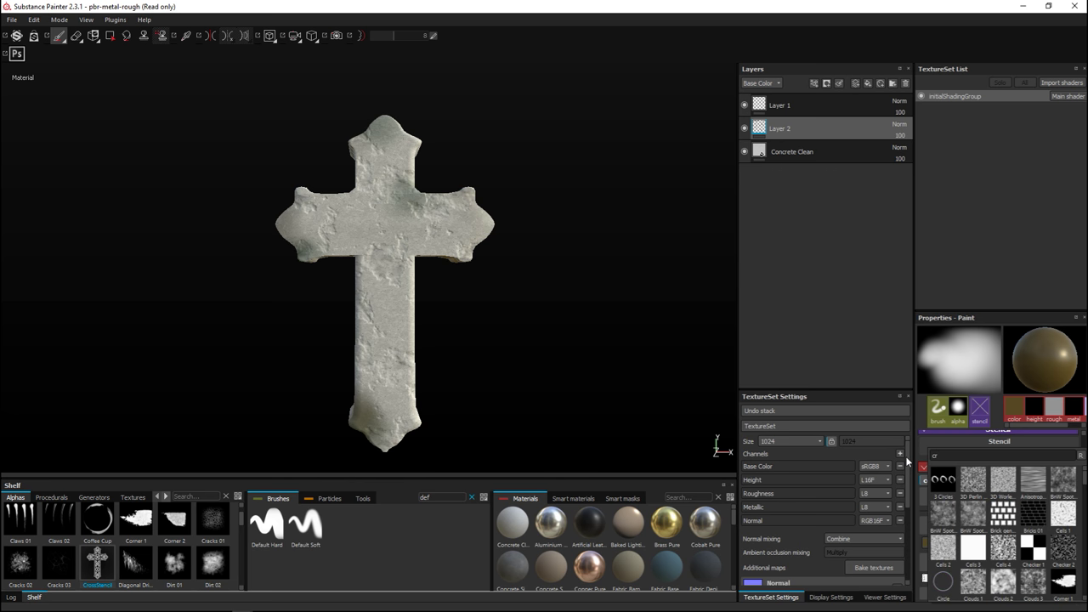
pyautogui.write('os')
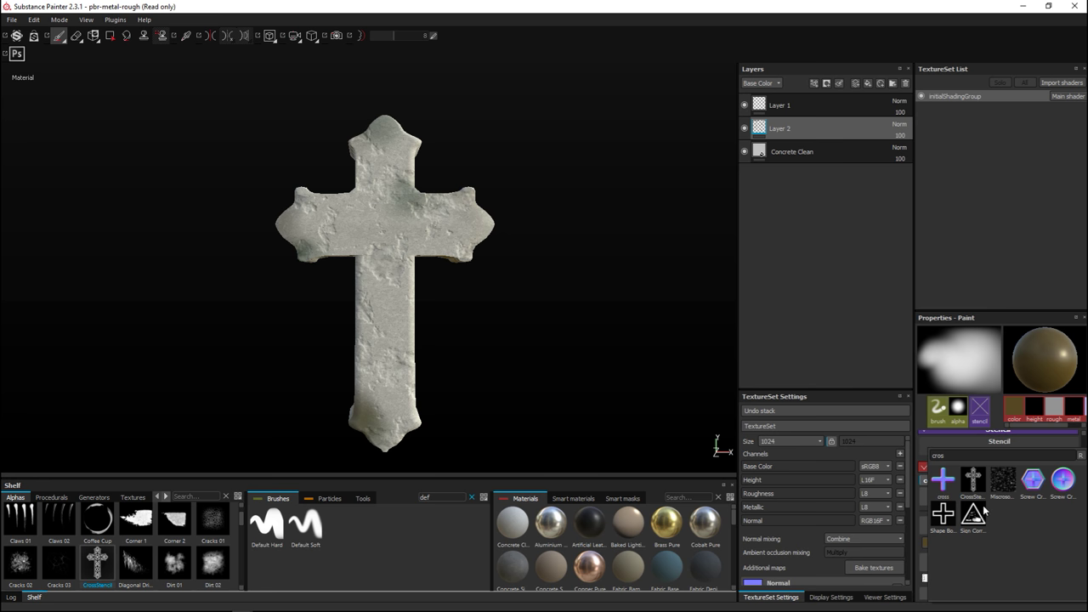
pyautogui.click(973, 481)
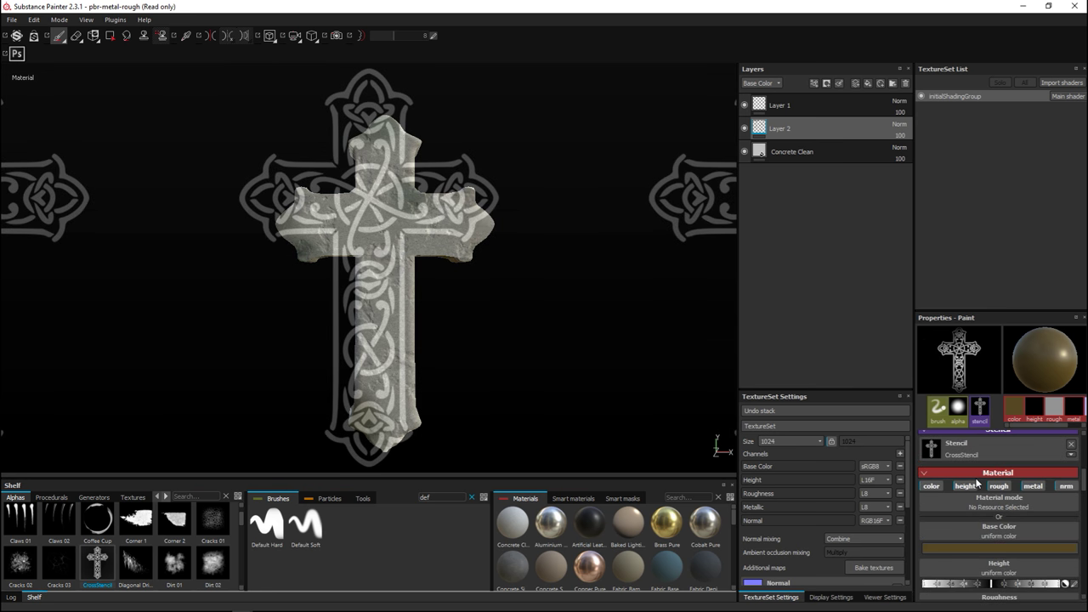
# Orbit and zoom until the cross lines up under the Celtic knot stencil overlay.
pyautogui.keyDown('alt'); pyautogui.moveTo(530, 292); pyautogui.dragTo(539, 297); pyautogui.keyUp('alt')
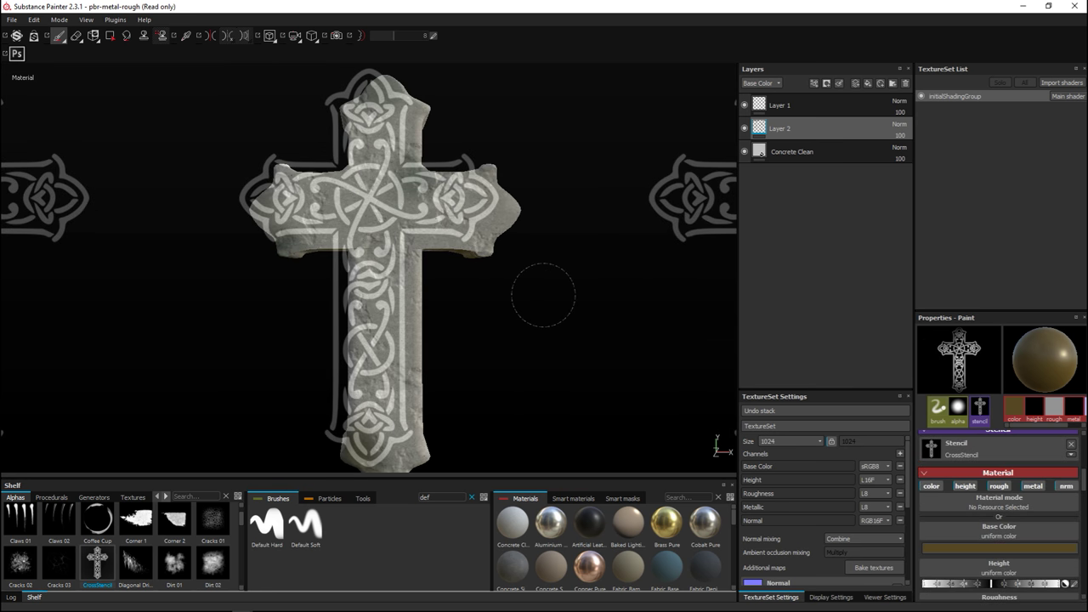
pyautogui.scroll(2, 530, 293)
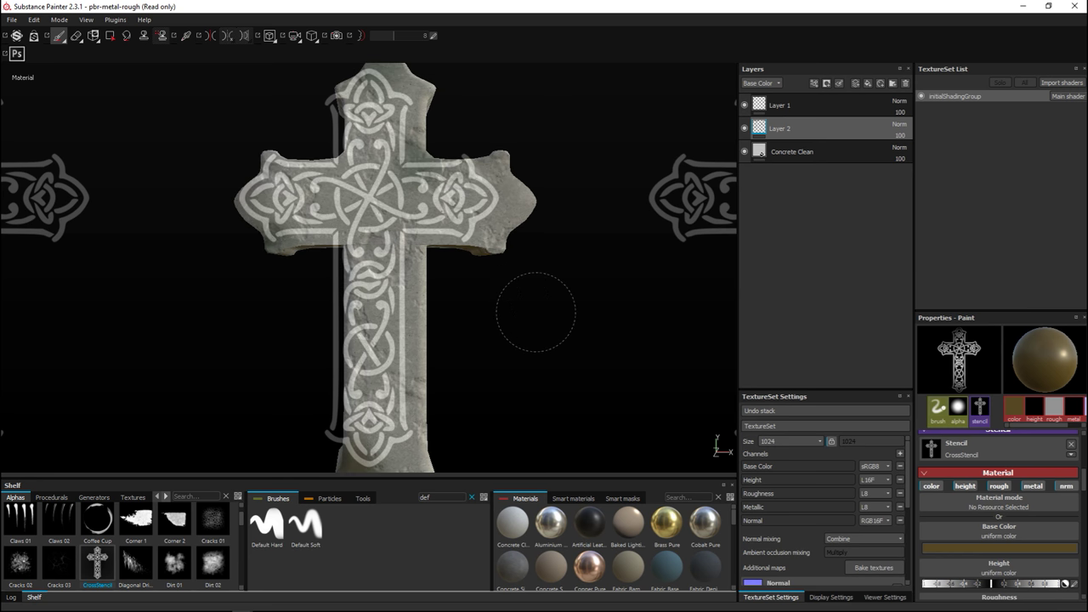
pyautogui.moveTo(535, 312)
pyautogui.keyDown('alt'); pyautogui.mouseDown()
pyautogui.moveTo(515, 318)
pyautogui.moveTo(518, 307)
pyautogui.mouseUp(); pyautogui.keyUp('alt')
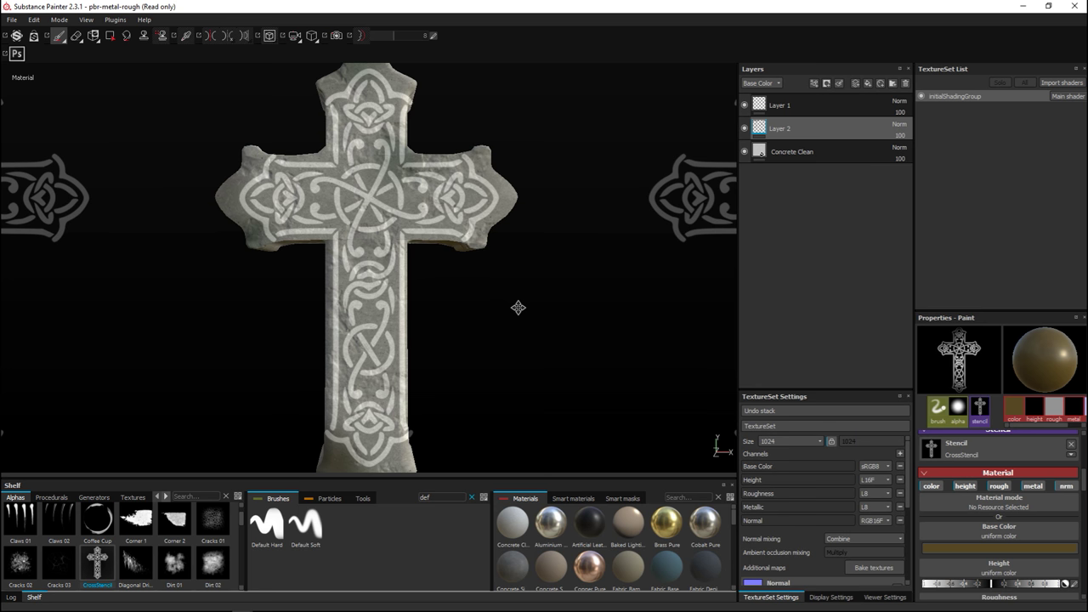
pyautogui.scroll(2, 527, 309)
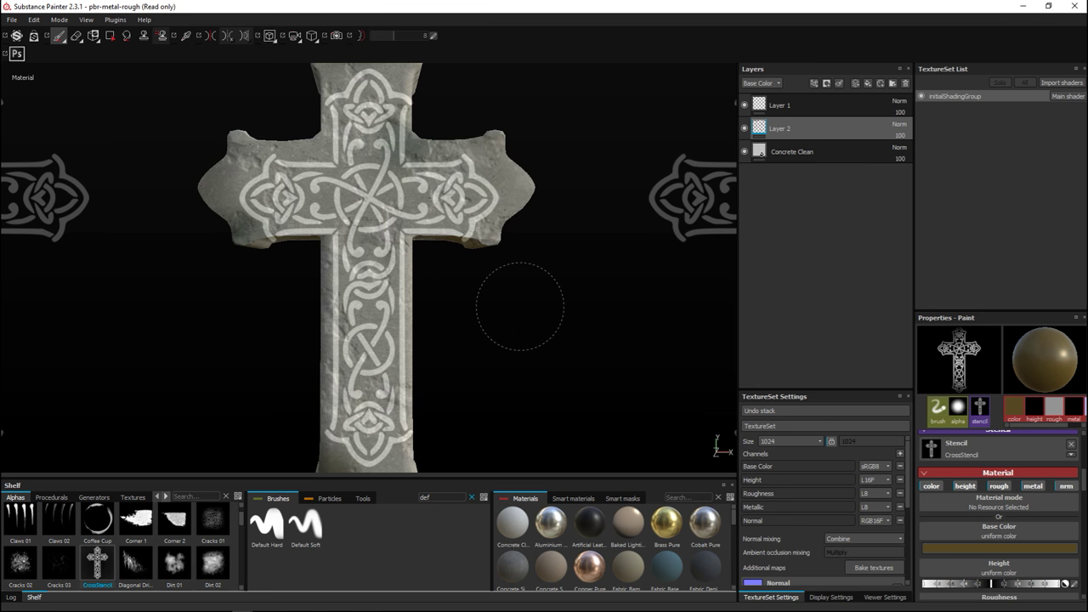
pyautogui.scroll(-1, 520, 306)
pyautogui.keyDown('alt'); pyautogui.moveTo(520, 306); pyautogui.dragTo(522, 307); pyautogui.keyUp('alt')
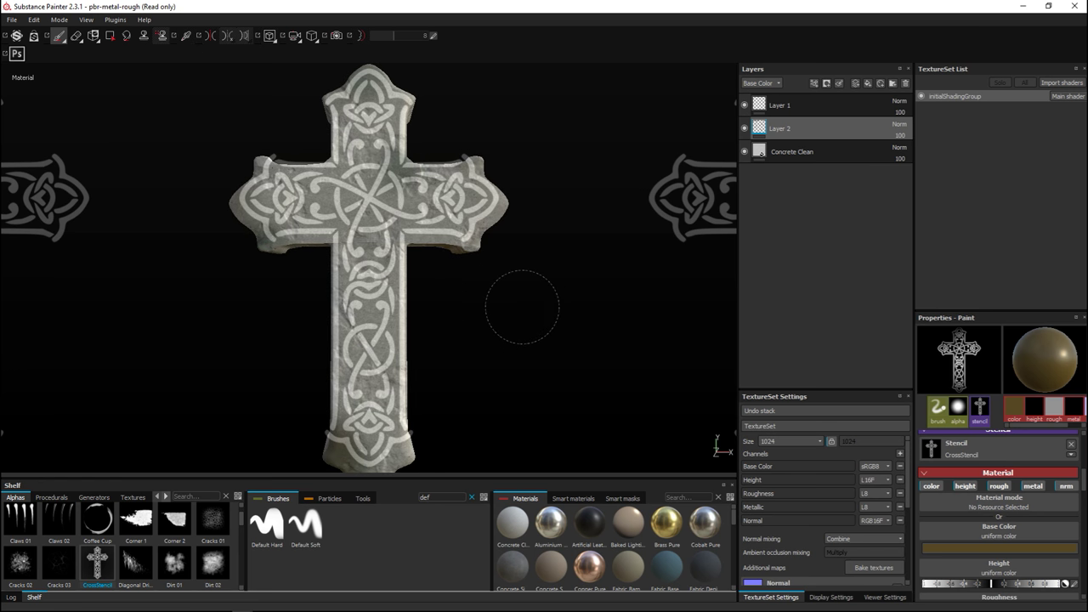
pyautogui.keyDown('alt'); pyautogui.moveTo(522, 306); pyautogui.dragTo(522, 301); pyautogui.keyUp('alt')
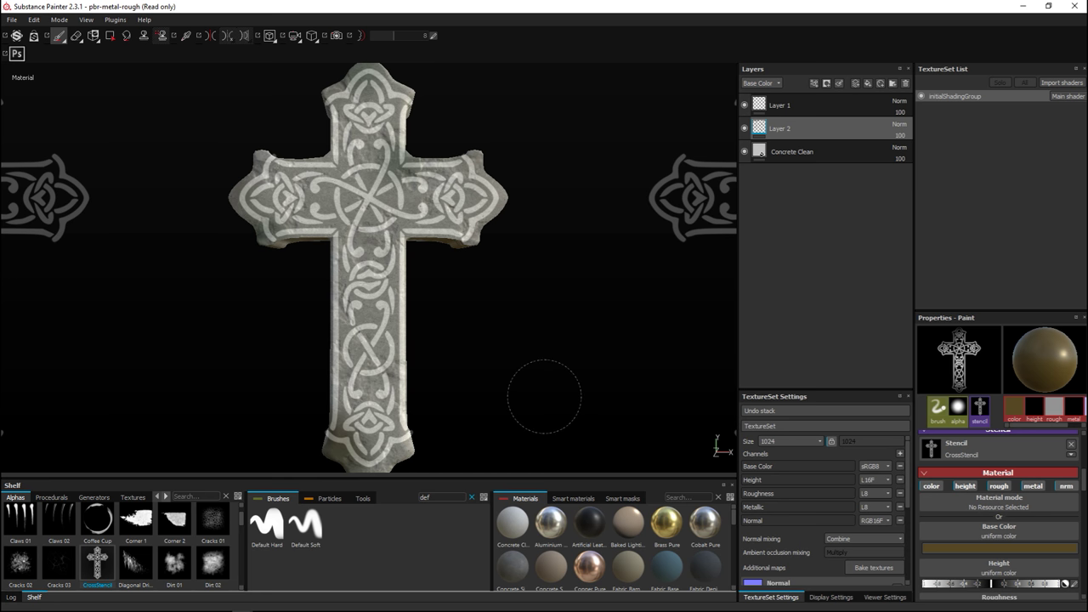
# Turn off the color, metal, roughness and normal channels so the brush paints only height.
pyautogui.click(929, 487)
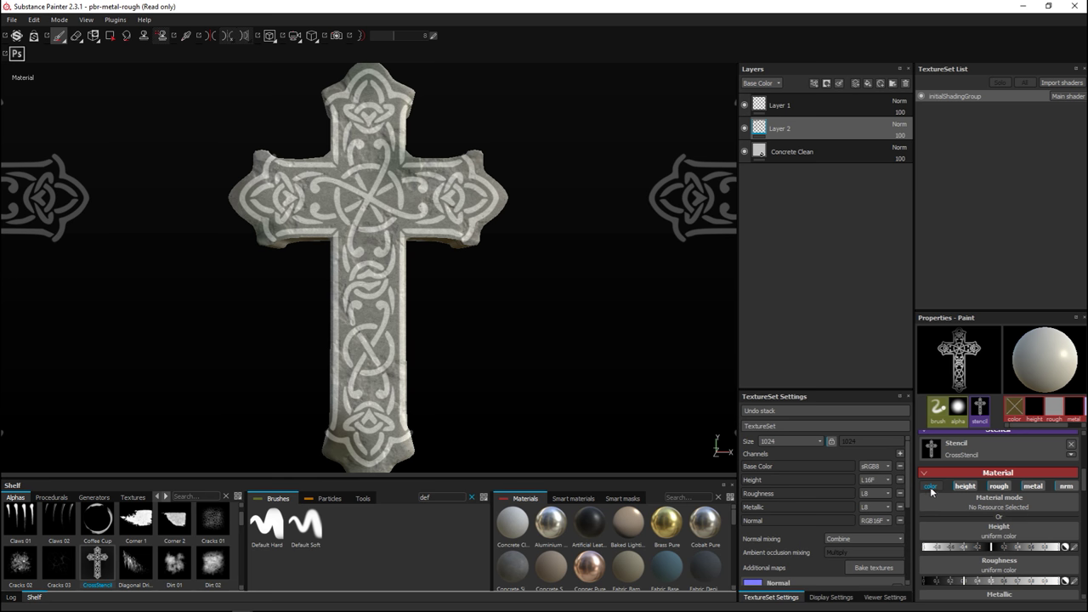
pyautogui.click(1037, 486)
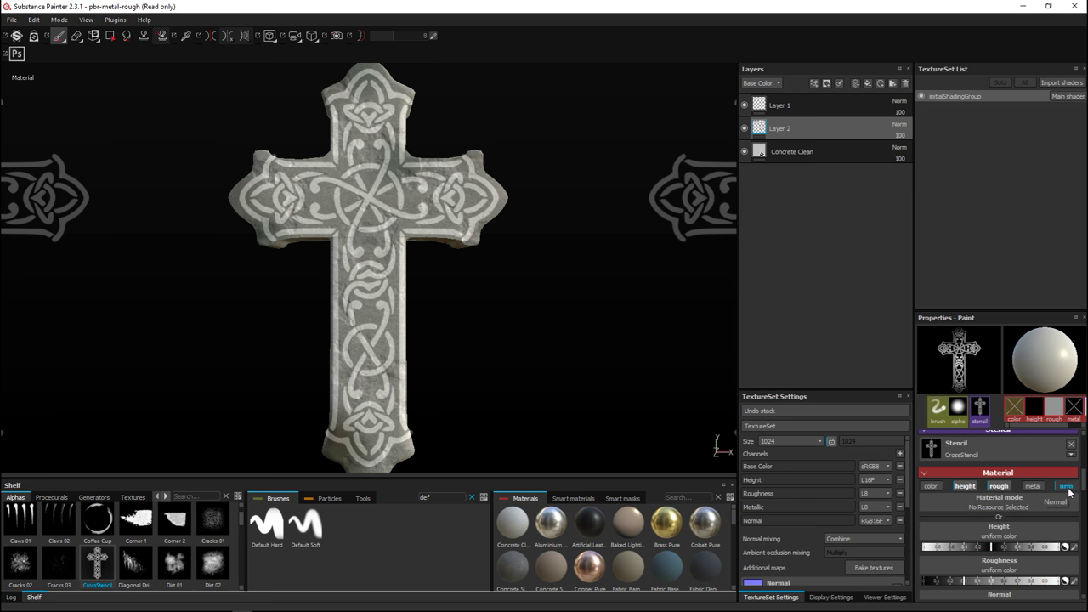
pyautogui.click(996, 487)
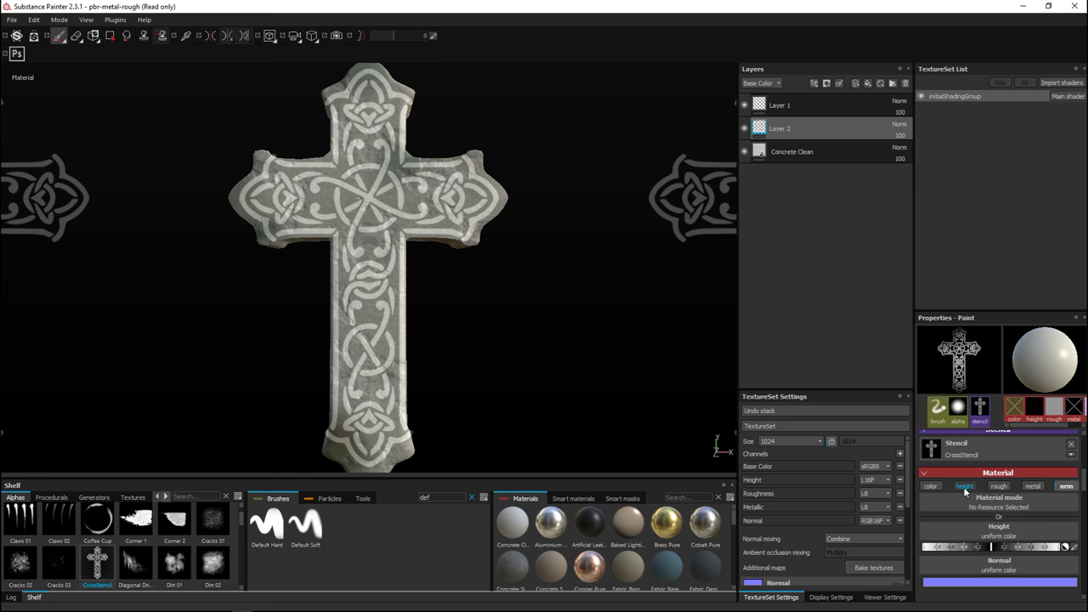
pyautogui.click(965, 486)
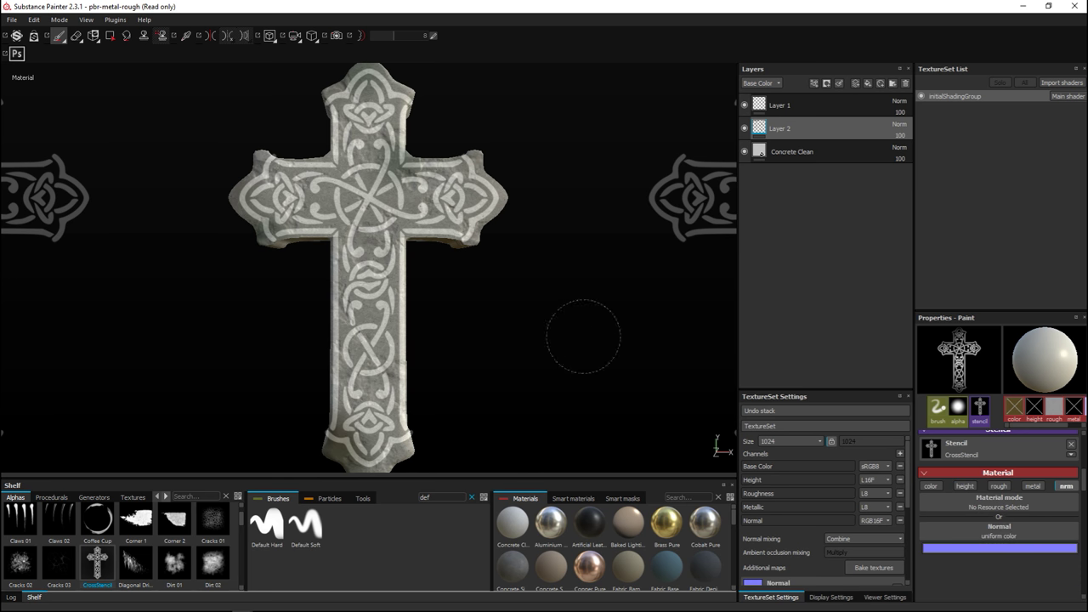
pyautogui.press('s')
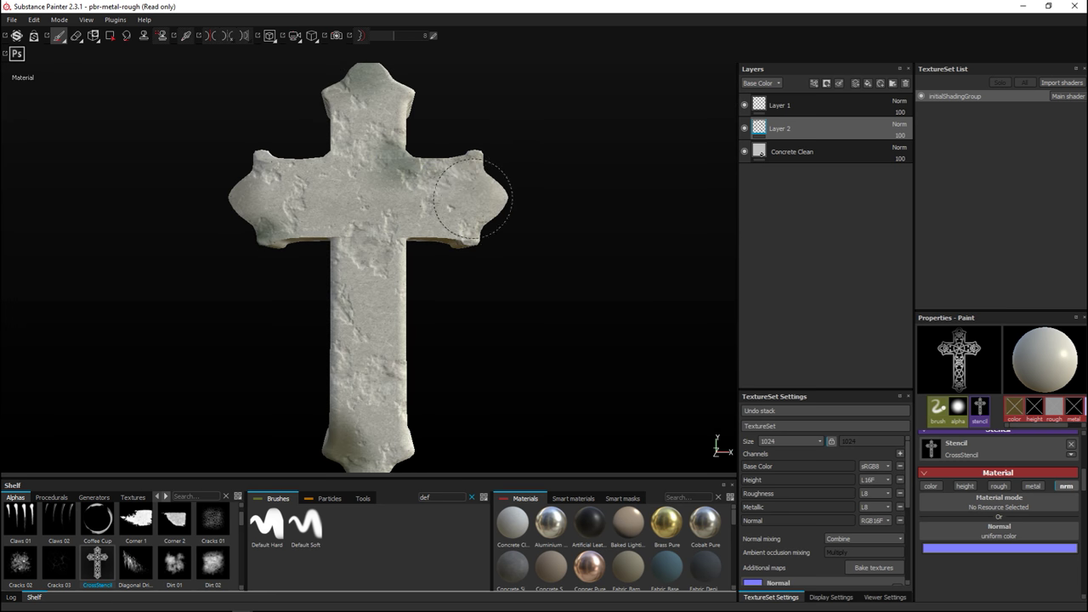
pyautogui.press('s')
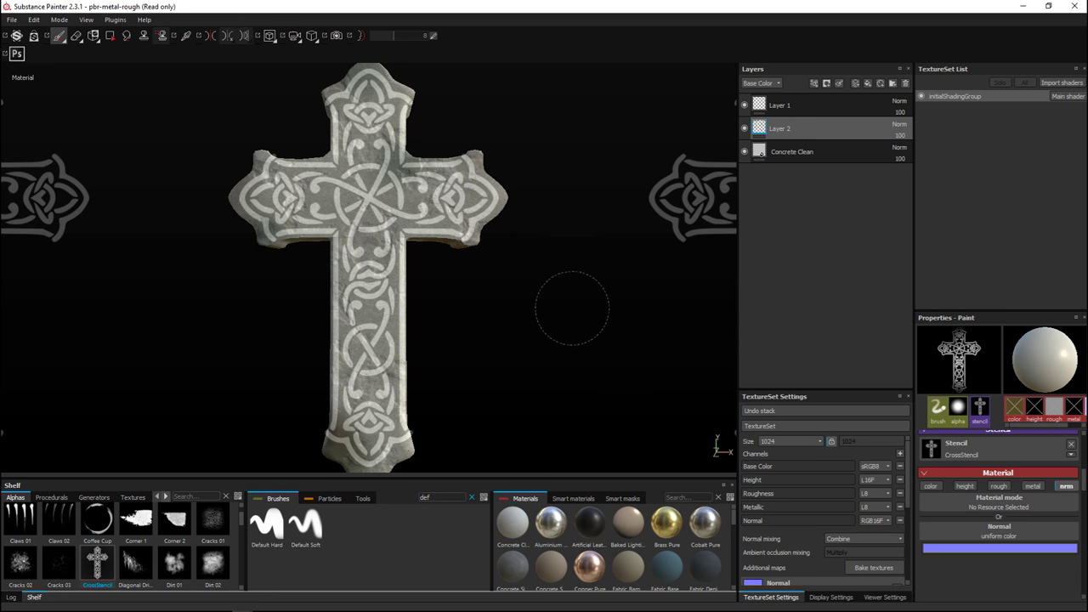
pyautogui.keyDown('alt'); pyautogui.moveTo(581, 306); pyautogui.dragTo(594, 272); pyautogui.keyUp('alt')
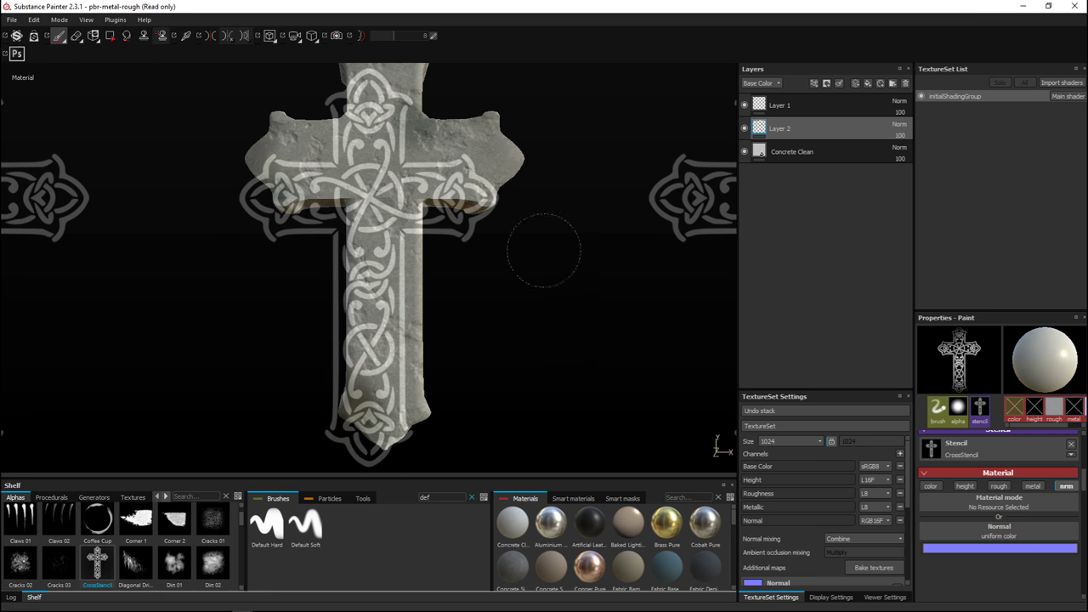
pyautogui.press('s')
pyautogui.press('s')
pyautogui.click(1067, 488)
pyautogui.click(999, 488)
pyautogui.click(1000, 487)
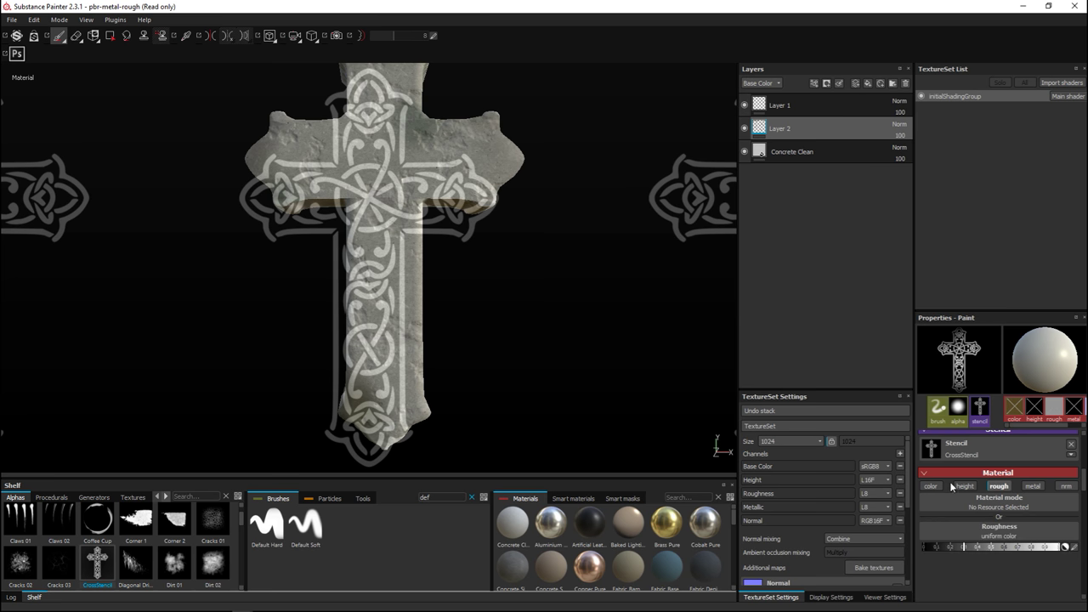
pyautogui.click(964, 486)
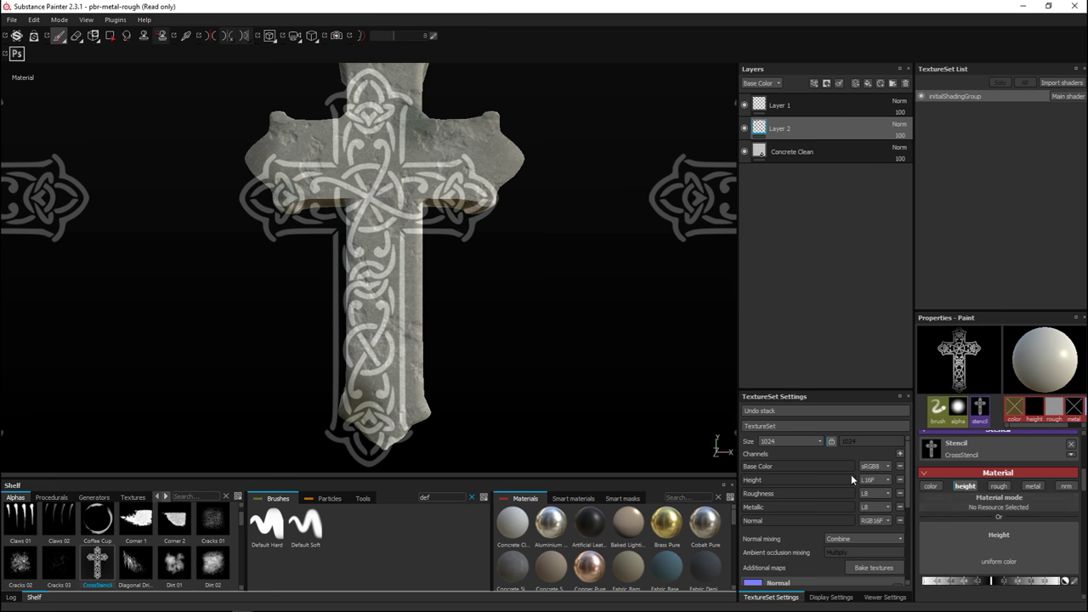
pyautogui.press('s')
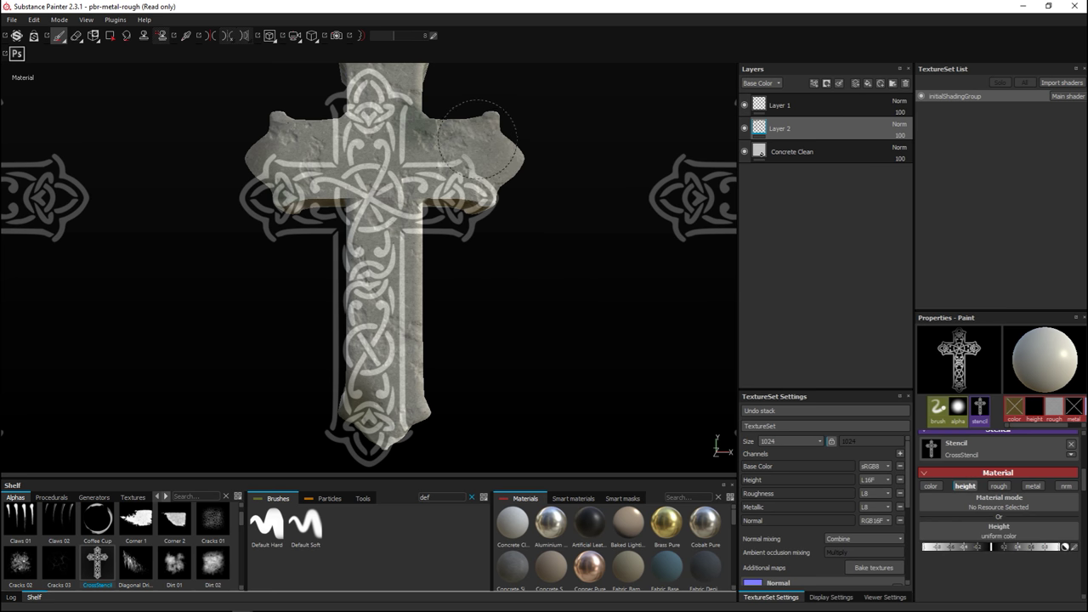
pyautogui.press('s')
pyautogui.press('s')
# Raise the brush height value, test-stamp the knot on the right arm and shaft, and undo both.
pyautogui.click(1044, 551)
pyautogui.moveTo(463, 182)
pyautogui.mouseDown()
pyautogui.moveTo(433, 164)
pyautogui.moveTo(397, 180)
pyautogui.mouseUp()
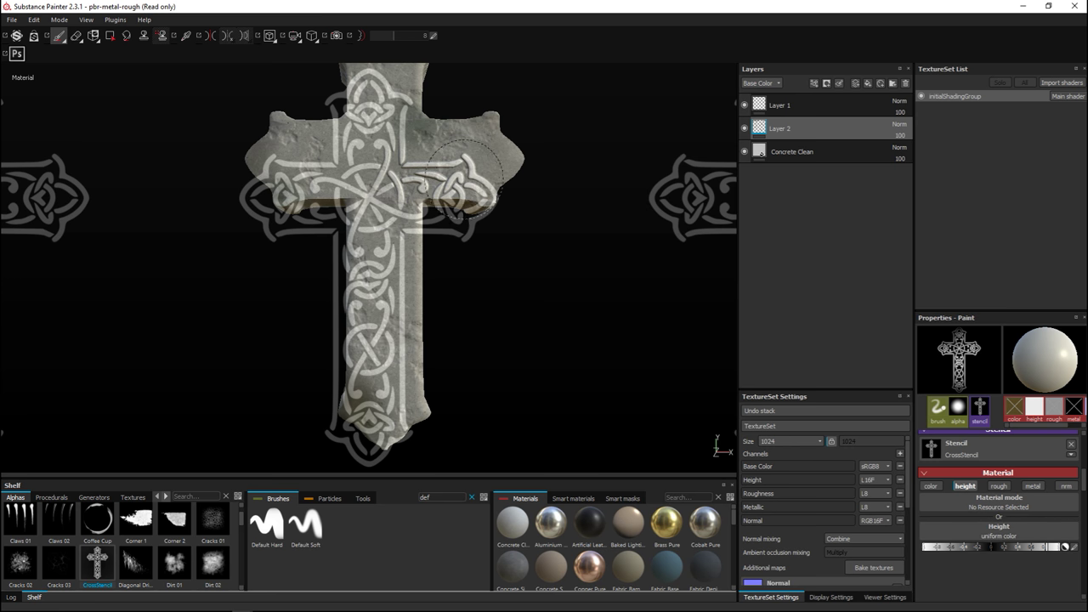
pyautogui.keyDown('alt'); pyautogui.moveTo(507, 279); pyautogui.dragTo(561, 253); pyautogui.keyUp('alt')
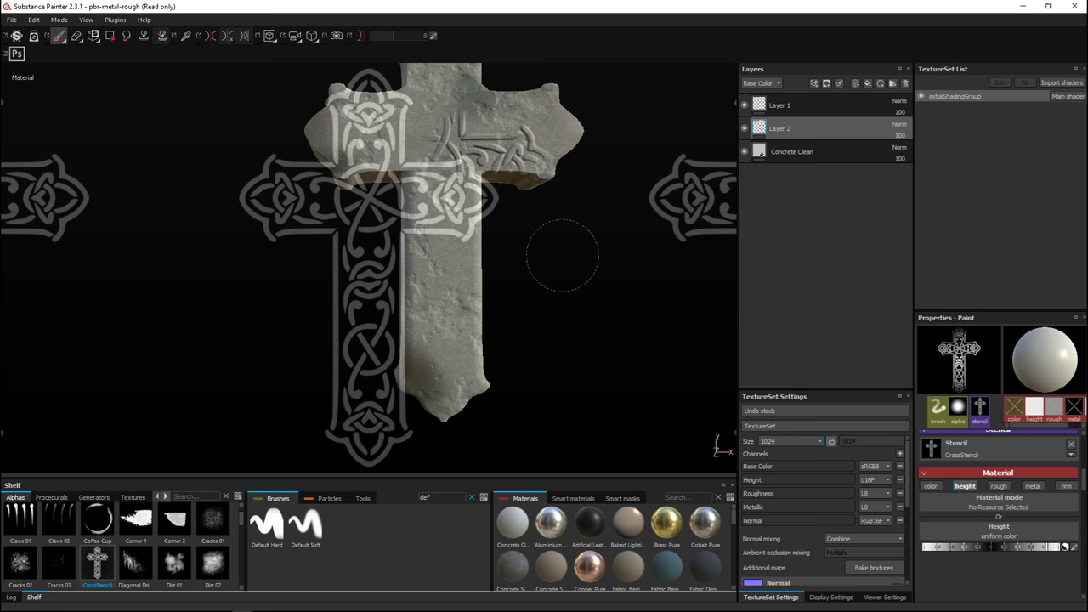
pyautogui.hotkey('ctrl', 'z')
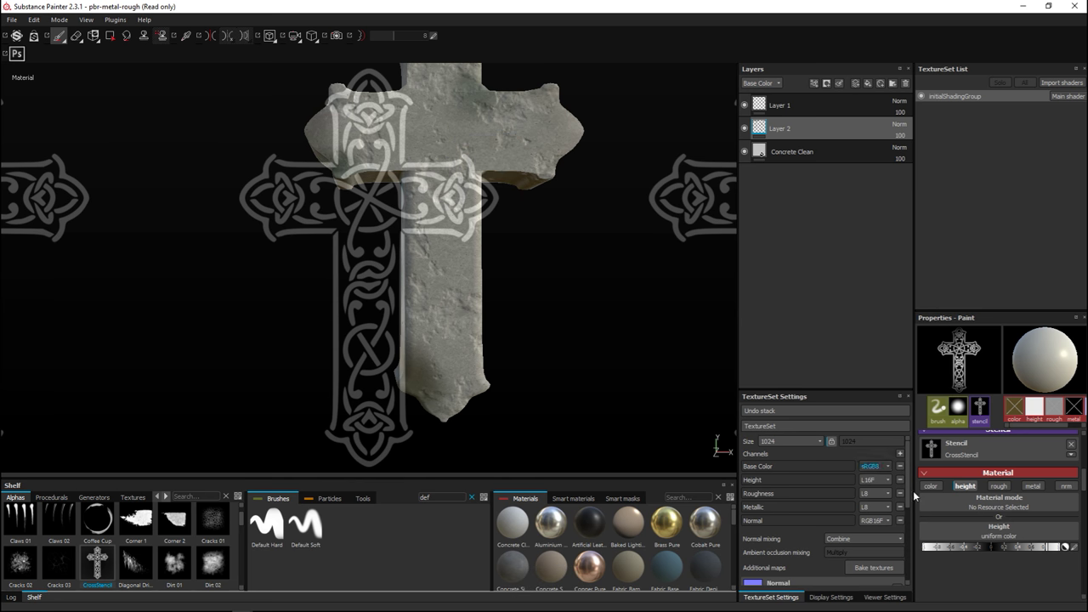
pyautogui.click(991, 547)
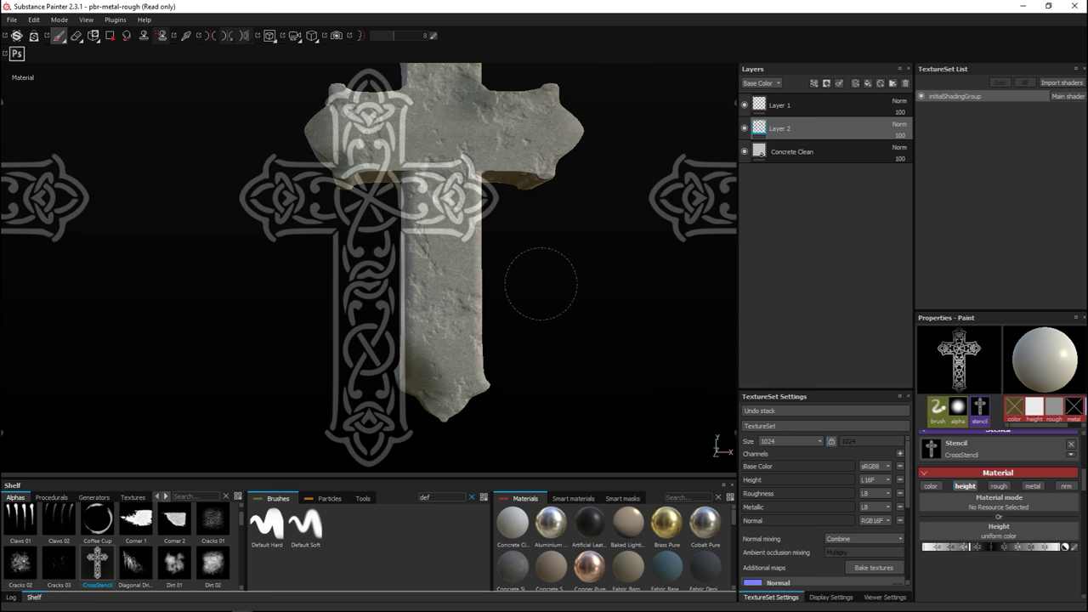
pyautogui.moveTo(539, 281)
pyautogui.keyDown('alt'); pyautogui.mouseDown()
pyautogui.moveTo(554, 242)
pyautogui.moveTo(493, 294)
pyautogui.moveTo(379, 316)
pyautogui.mouseUp(); pyautogui.keyUp('alt')
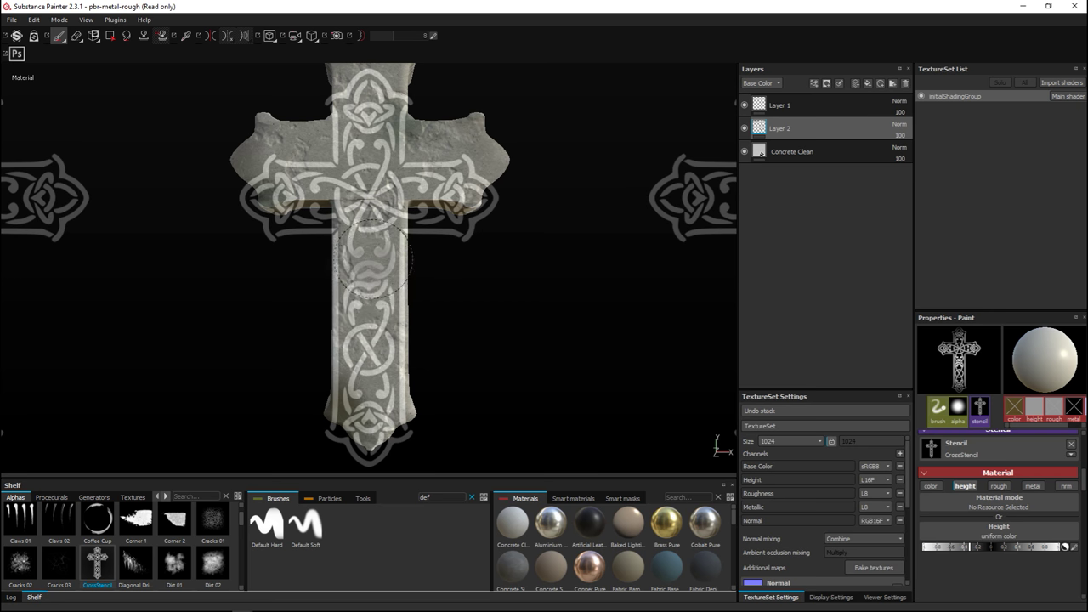
pyautogui.moveTo(373, 255)
pyautogui.mouseDown()
pyautogui.moveTo(367, 355)
pyautogui.moveTo(413, 267)
pyautogui.moveTo(423, 301)
pyautogui.mouseUp()
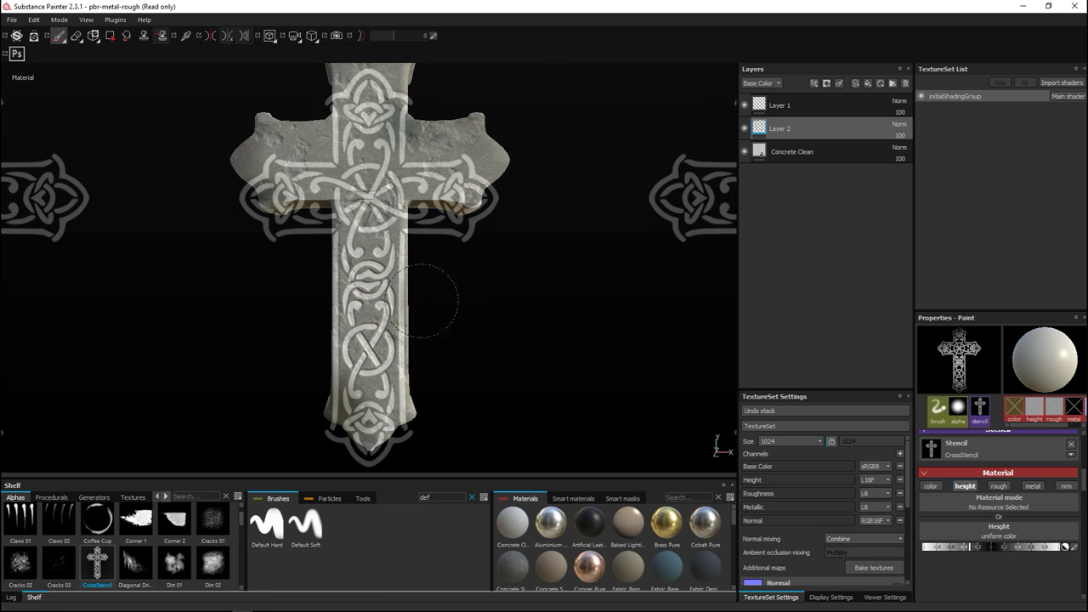
pyautogui.moveTo(493, 306)
pyautogui.keyDown('alt'); pyautogui.mouseDown()
pyautogui.moveTo(553, 298)
pyautogui.moveTo(564, 311)
pyautogui.mouseUp(); pyautogui.keyUp('alt')
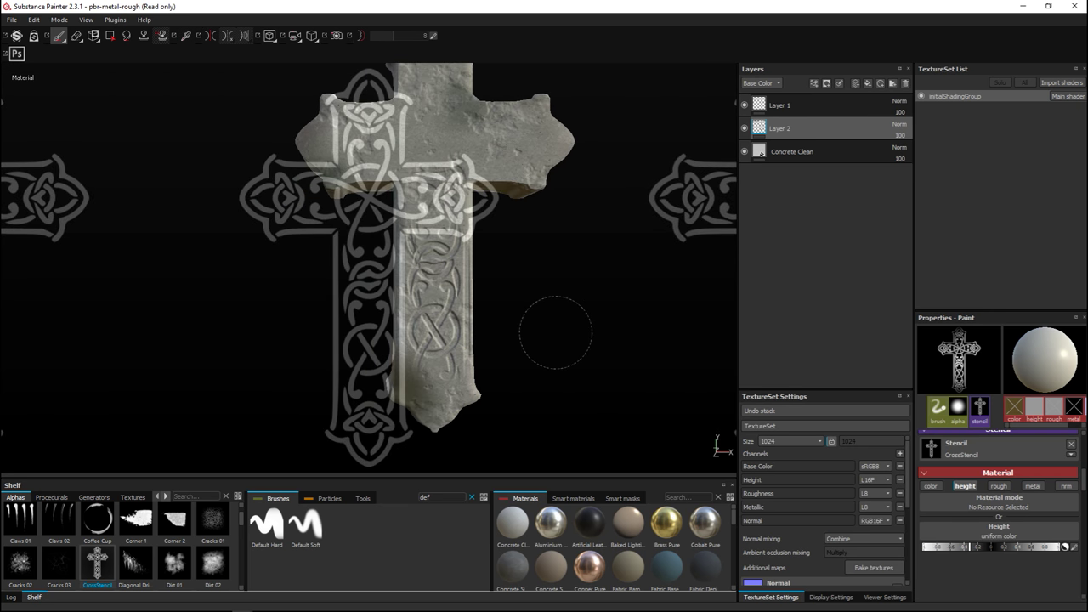
pyautogui.hotkey('ctrl', 'z')
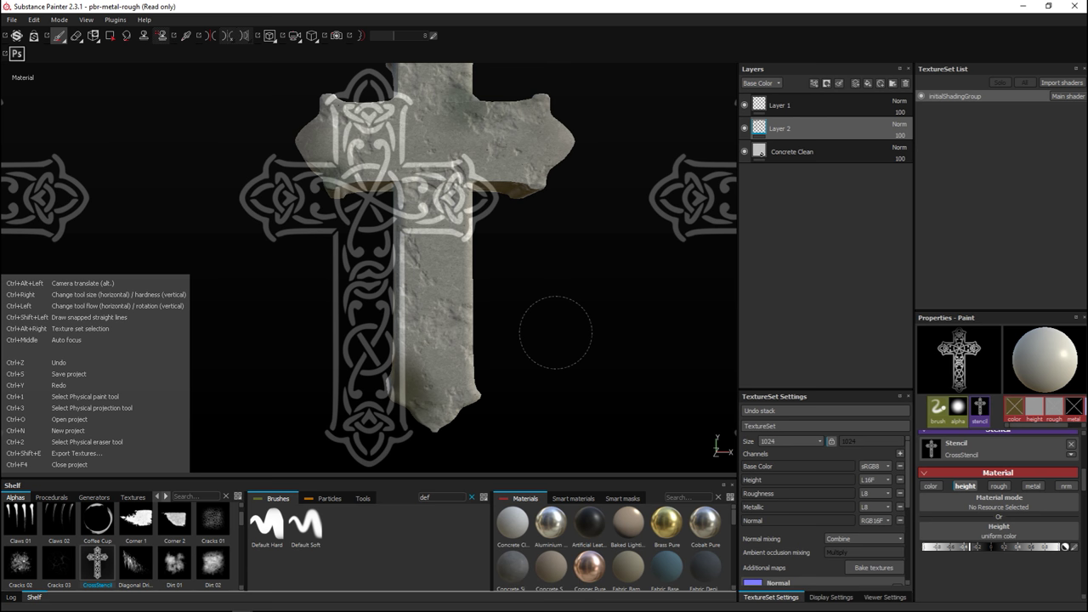
# Face the cross head-on under the stencil, enlarge the brush to 54.02, and paint the knot across it.
pyautogui.keyDown('alt'); pyautogui.moveTo(553, 335); pyautogui.dragTo(487, 383); pyautogui.keyUp('alt')
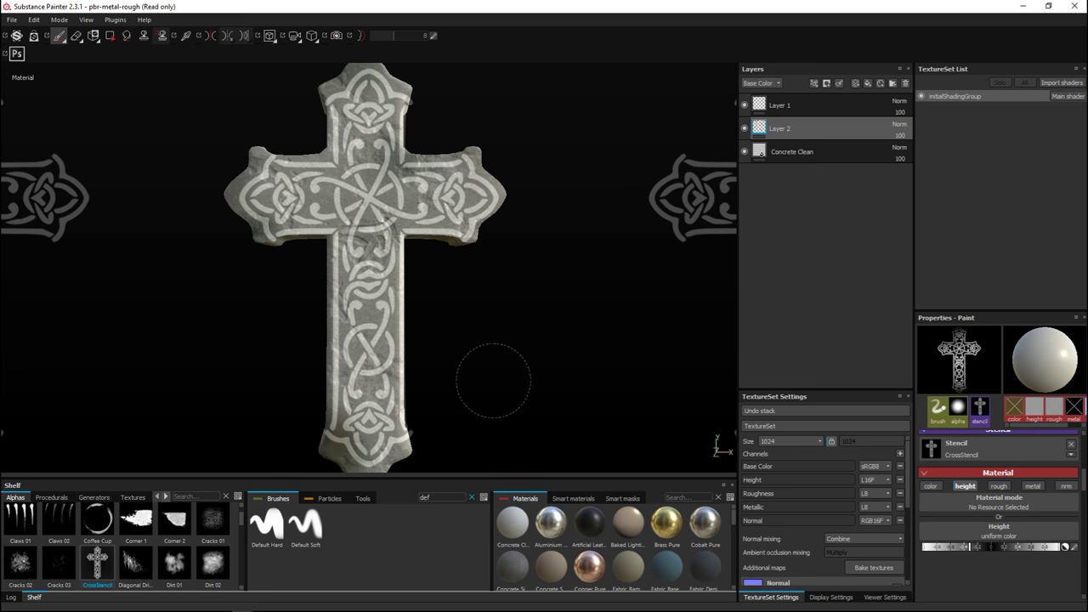
pyautogui.keyDown('alt'); pyautogui.moveTo(493, 381); pyautogui.dragTo(497, 373); pyautogui.keyUp('alt')
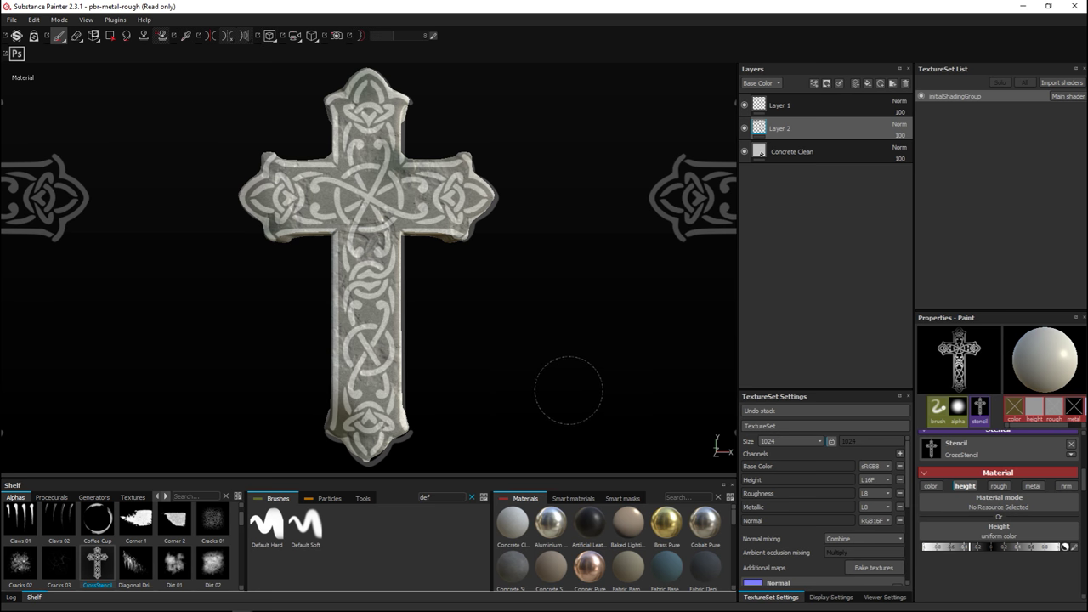
pyautogui.scroll(5, 993, 476)
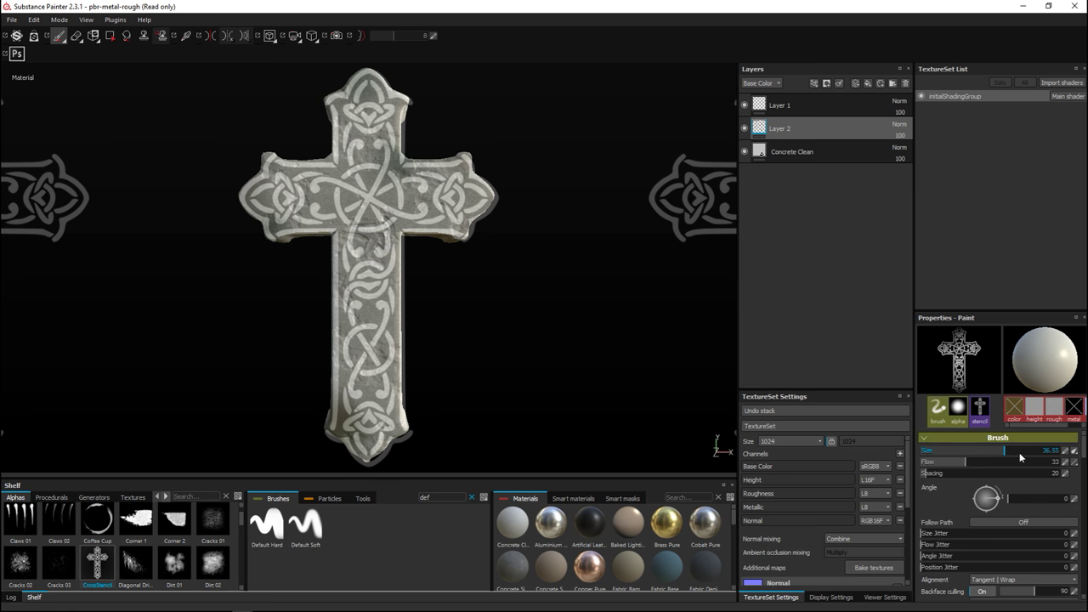
pyautogui.moveTo(1005, 451); pyautogui.dragTo(1022, 453)
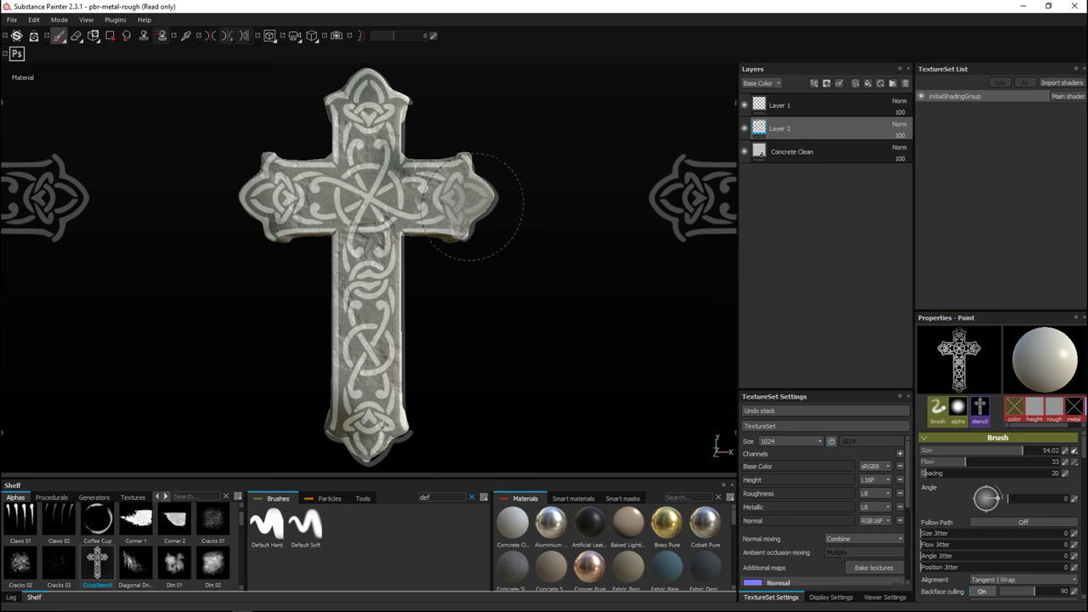
pyautogui.moveTo(397, 197)
pyautogui.mouseDown()
pyautogui.moveTo(370, 163)
pyautogui.moveTo(391, 143)
pyautogui.moveTo(343, 126)
pyautogui.moveTo(368, 109)
pyautogui.moveTo(384, 131)
pyautogui.moveTo(334, 105)
pyautogui.moveTo(367, 106)
pyautogui.moveTo(386, 159)
pyautogui.moveTo(323, 173)
pyautogui.moveTo(362, 195)
pyautogui.moveTo(314, 220)
pyautogui.moveTo(295, 215)
pyautogui.moveTo(330, 206)
pyautogui.moveTo(323, 192)
pyautogui.moveTo(260, 163)
pyautogui.moveTo(295, 211)
pyautogui.moveTo(292, 244)
pyautogui.moveTo(347, 298)
pyautogui.moveTo(365, 250)
pyautogui.moveTo(375, 266)
pyautogui.moveTo(378, 361)
pyautogui.moveTo(349, 342)
pyautogui.moveTo(347, 407)
pyautogui.moveTo(365, 434)
pyautogui.moveTo(348, 401)
pyautogui.mouseUp()
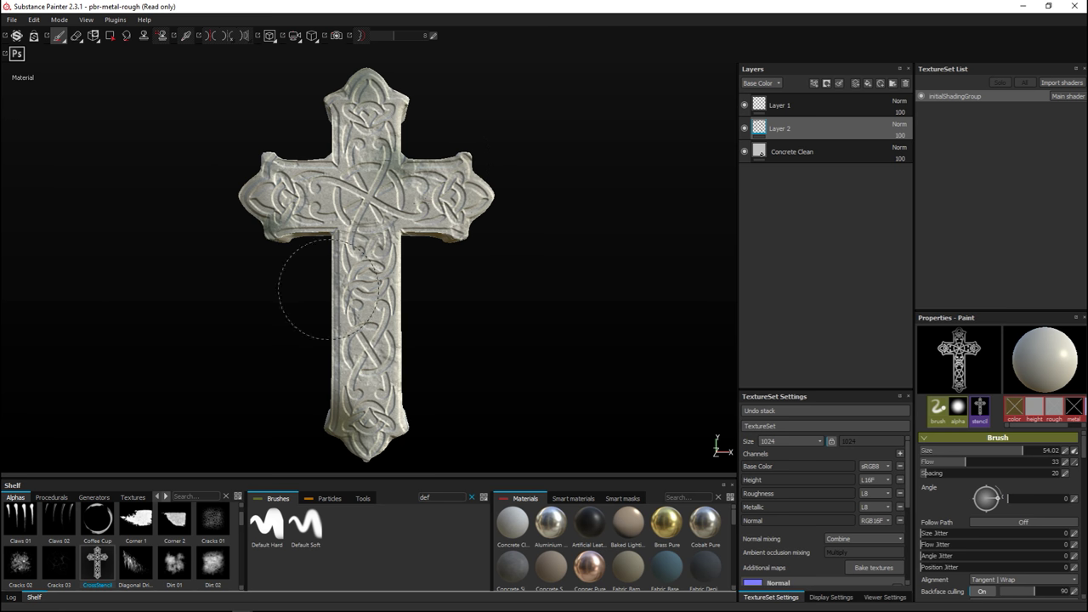
pyautogui.press('s')
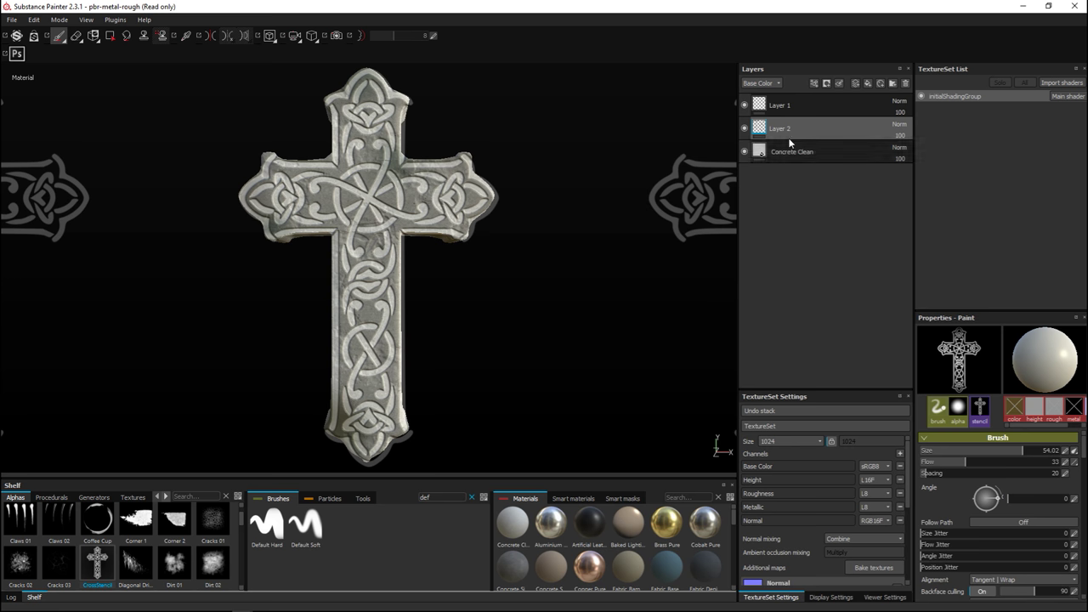
# Clear CrossStencil from the brush's stencil slot and orbit to inspect the carved relief.
pyautogui.click(980, 408)
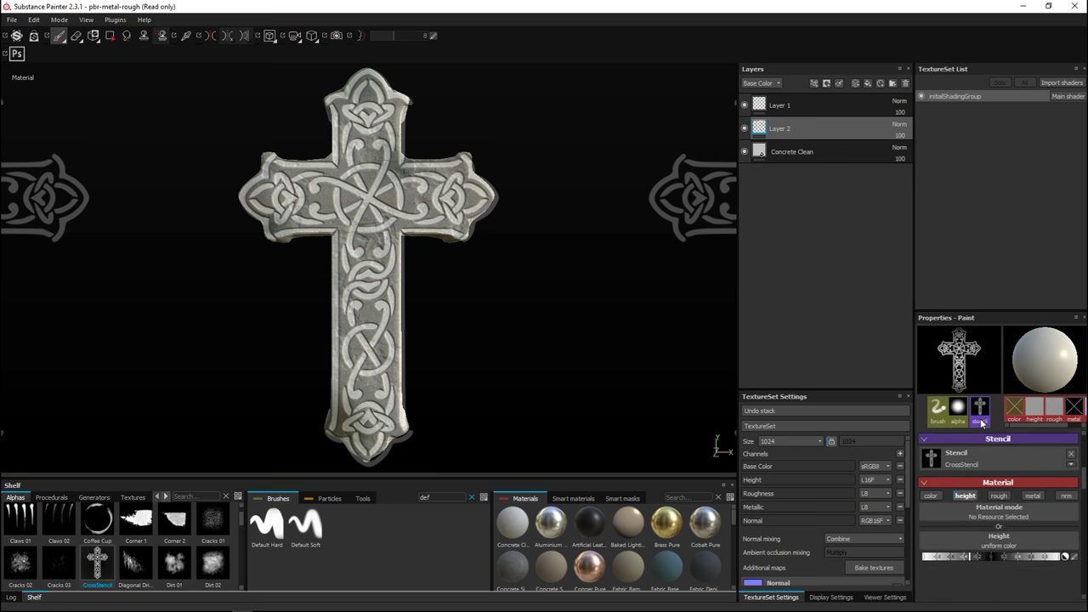
pyautogui.click(1071, 453)
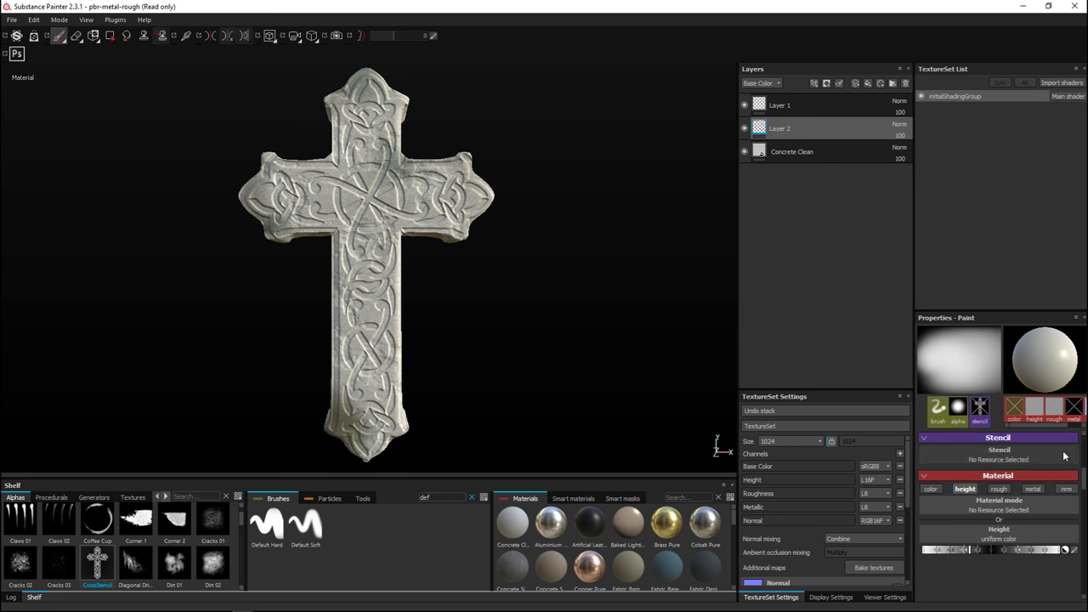
pyautogui.moveTo(606, 306)
pyautogui.keyDown('alt'); pyautogui.mouseDown()
pyautogui.moveTo(546, 311)
pyautogui.moveTo(604, 315)
pyautogui.moveTo(604, 303)
pyautogui.moveTo(564, 320)
pyautogui.moveTo(565, 310)
pyautogui.moveTo(553, 325)
pyautogui.moveTo(561, 316)
pyautogui.mouseUp(); pyautogui.keyUp('alt')
pyautogui.scroll(2, 587, 318)
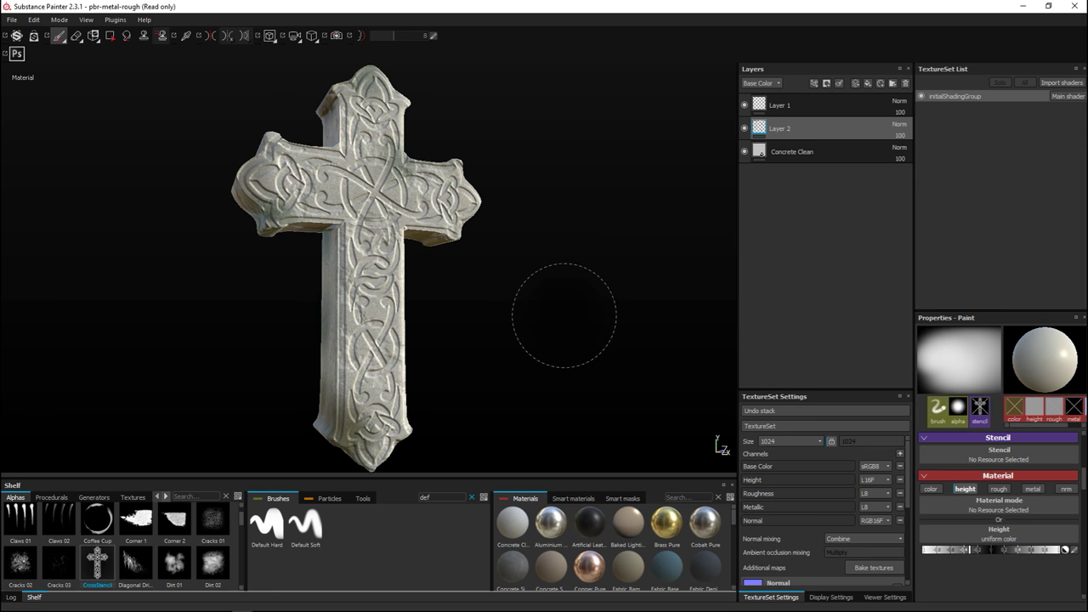